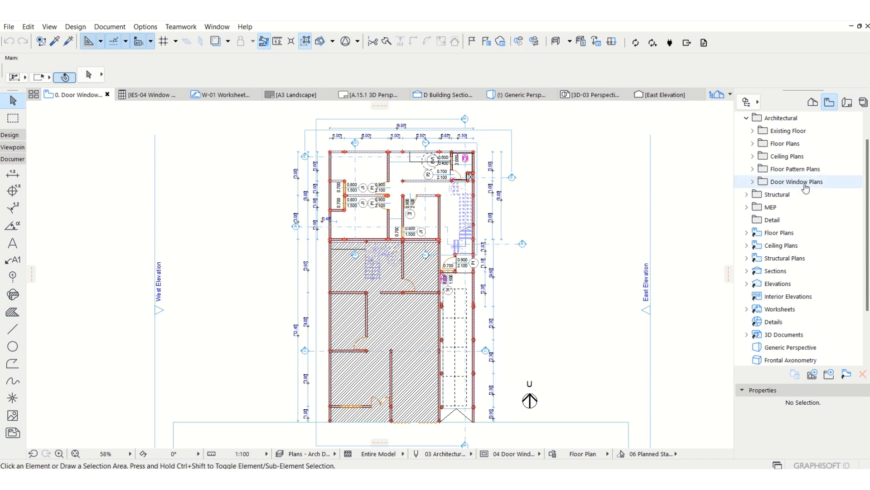
Step: Open the 0. Door Window Plans 01 view and inspect the door and window markers on the plan
click(753, 182)
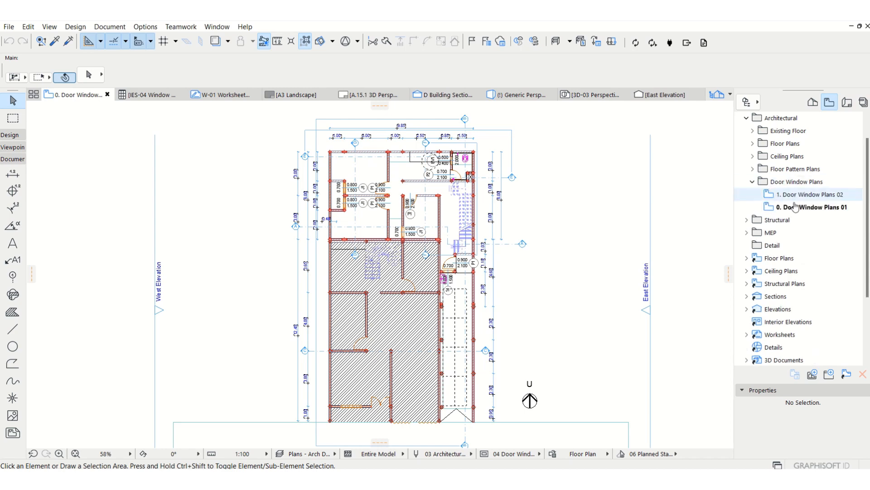
click(780, 207)
double_click(780, 207)
scroll(410, 204, up, 3)
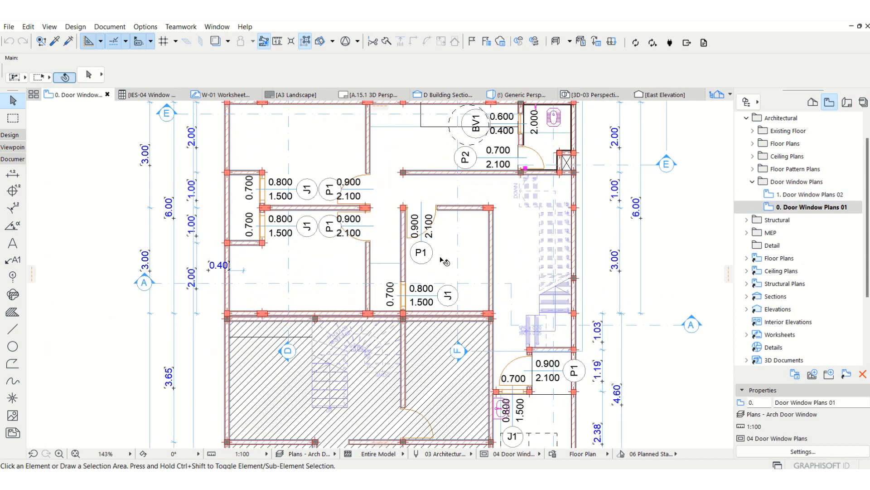
scroll(418, 266, down, 2)
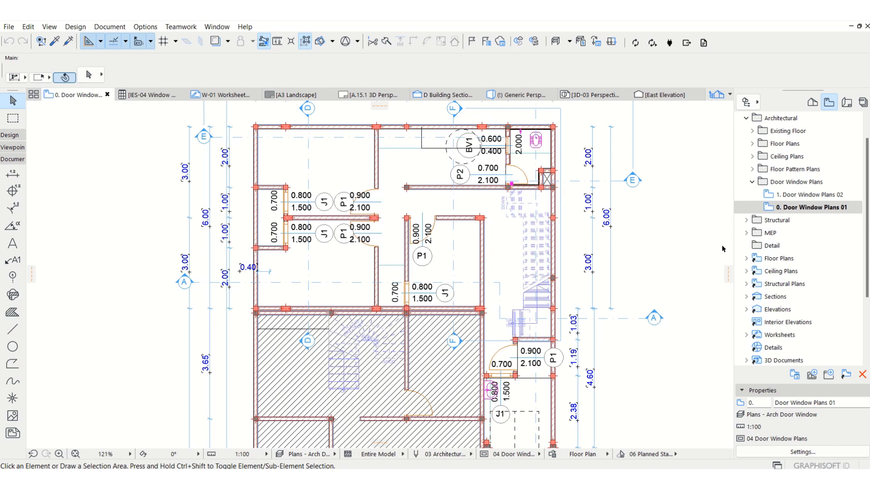
middle_drag(698, 230, 691, 238)
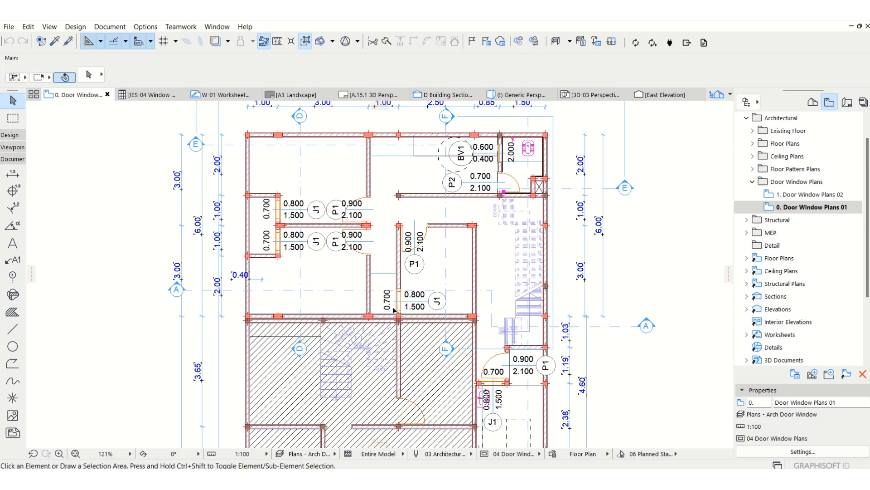
click(753, 181)
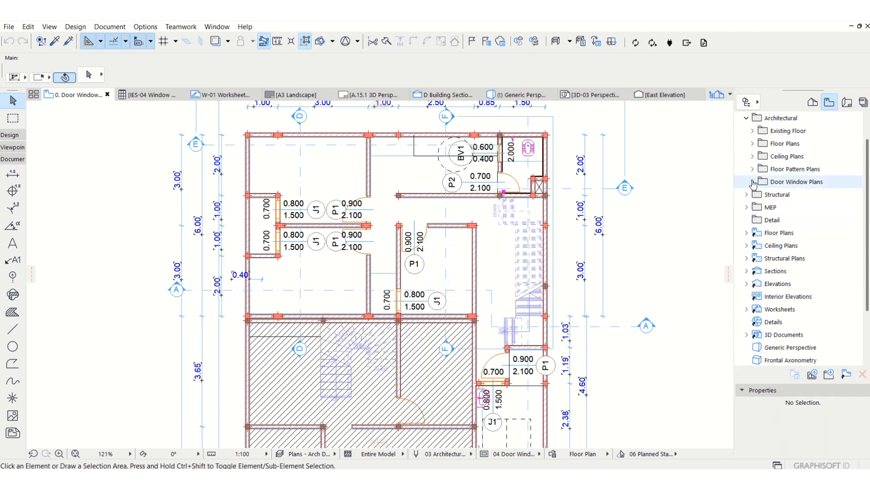
Step: Open the IES-03 Door Schedule and the IES-04 Window Schedule in turn to compare their contents
click(813, 102)
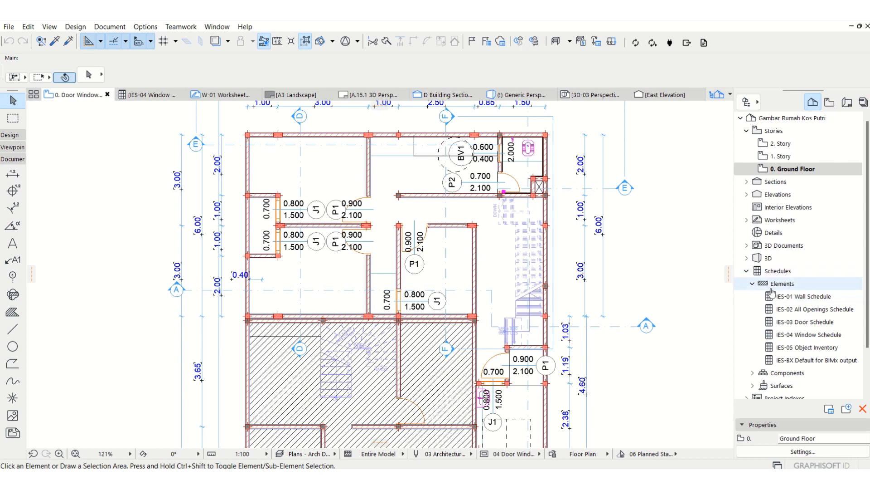
double_click(821, 322)
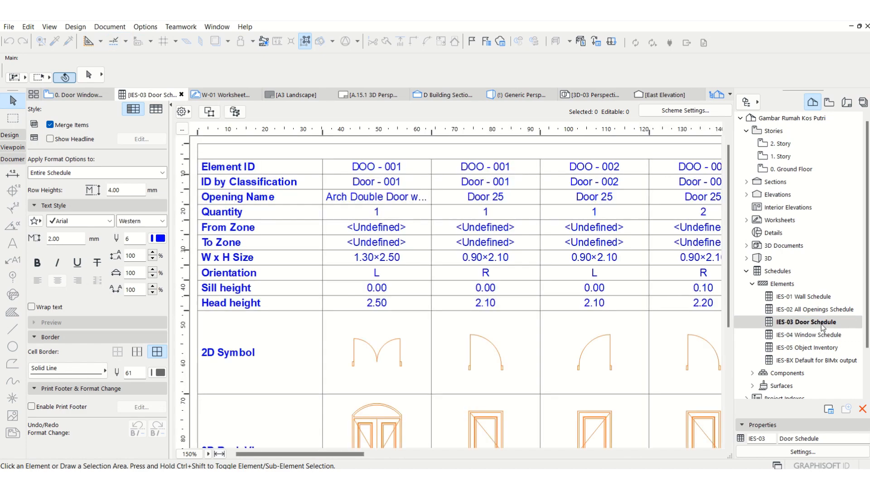
double_click(818, 334)
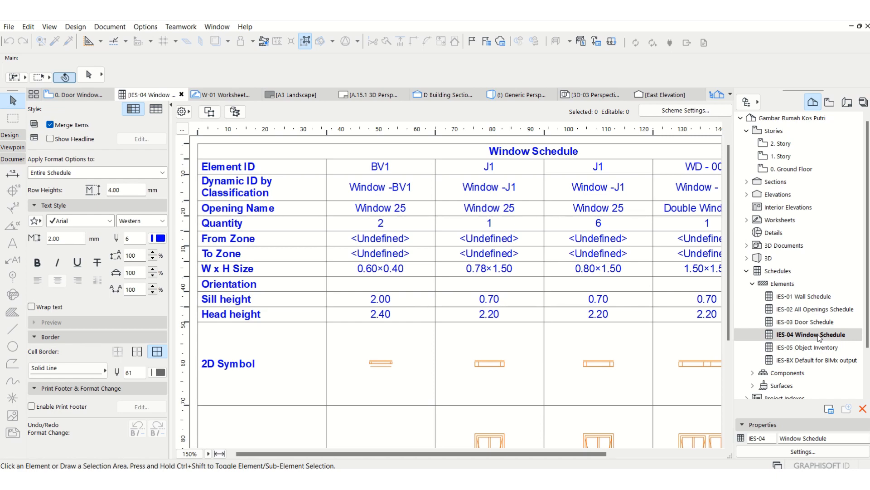
double_click(806, 321)
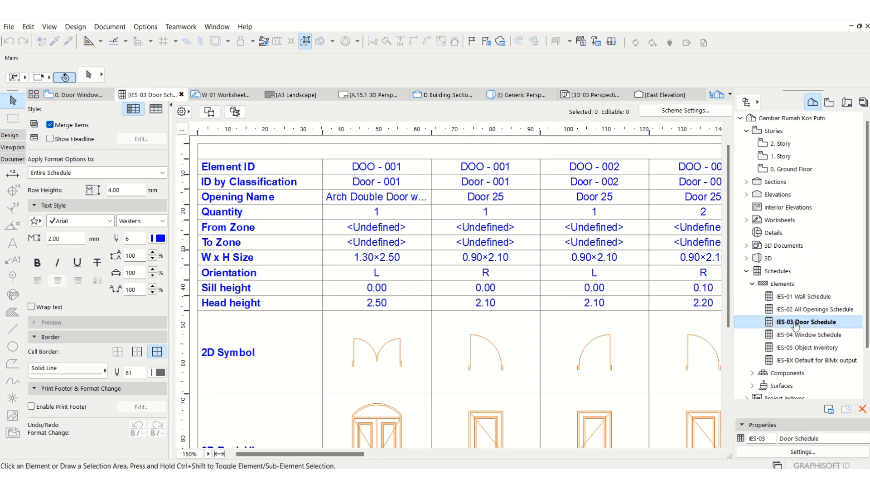
click(814, 323)
Step: Examine all rows and columns of the IES-04 Window Schedule, including the 2D symbols and 3D back views
click(823, 337)
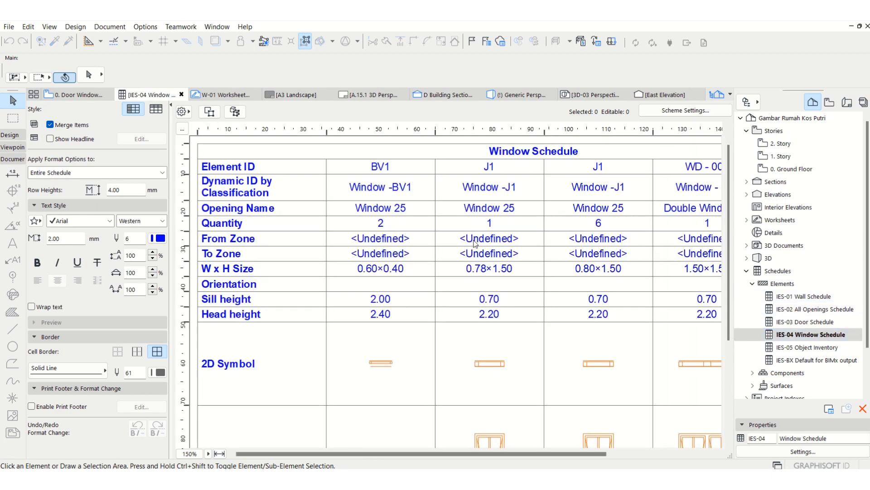
scroll(472, 368, down, 3)
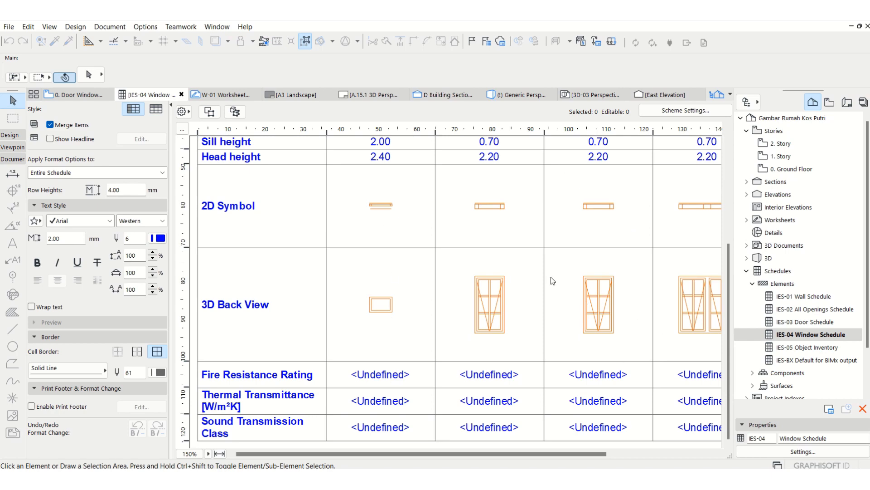
scroll(564, 273, up, 3)
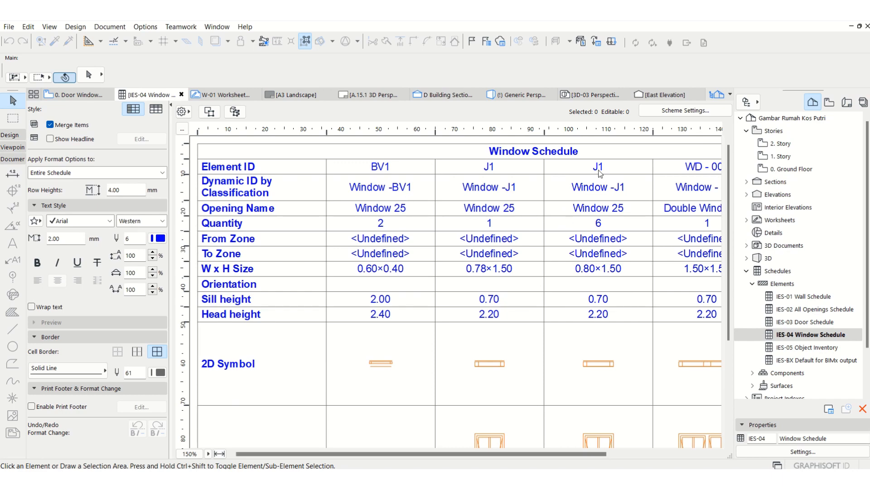
drag(591, 456, 646, 455)
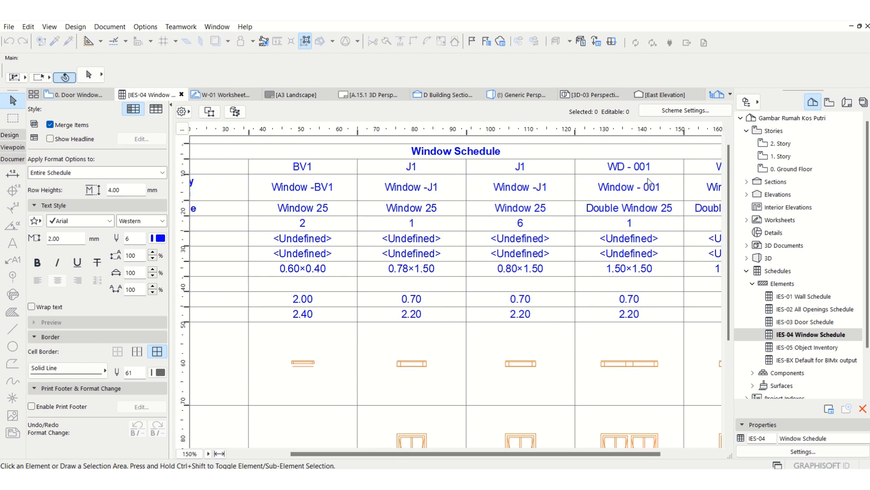
drag(674, 457, 712, 457)
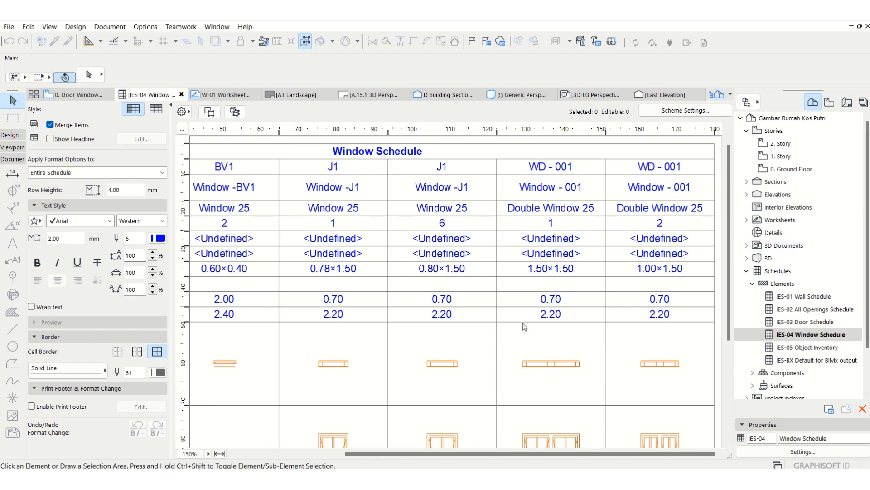
Step: Open the scheme settings of the IES-03 Door Schedule and check the Elements classifications available for its Door criterion
double_click(812, 322)
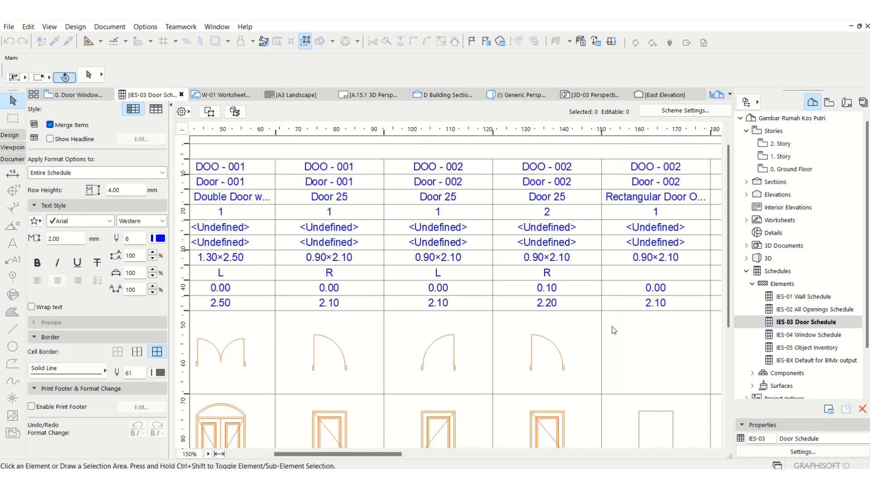
click(662, 111)
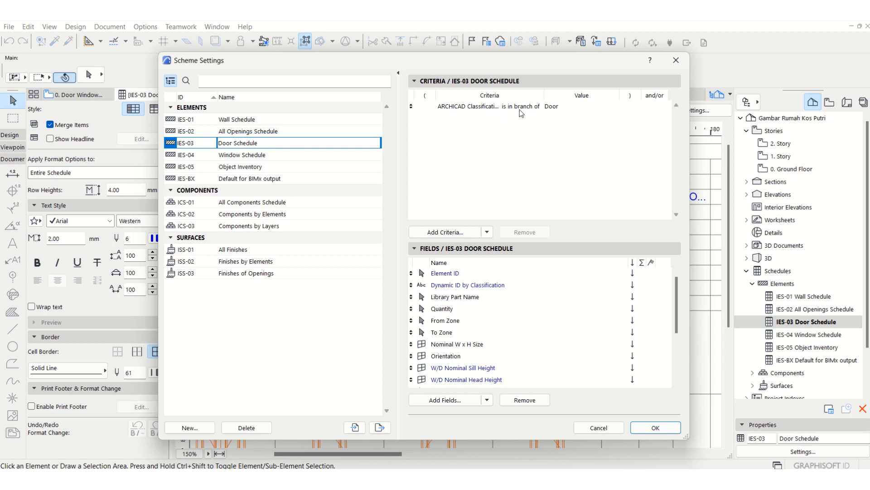
click(560, 108)
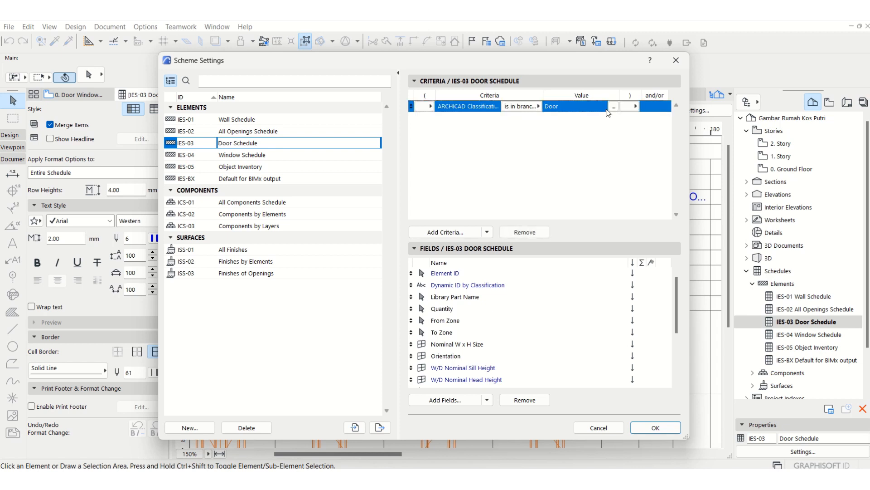
click(613, 106)
click(626, 148)
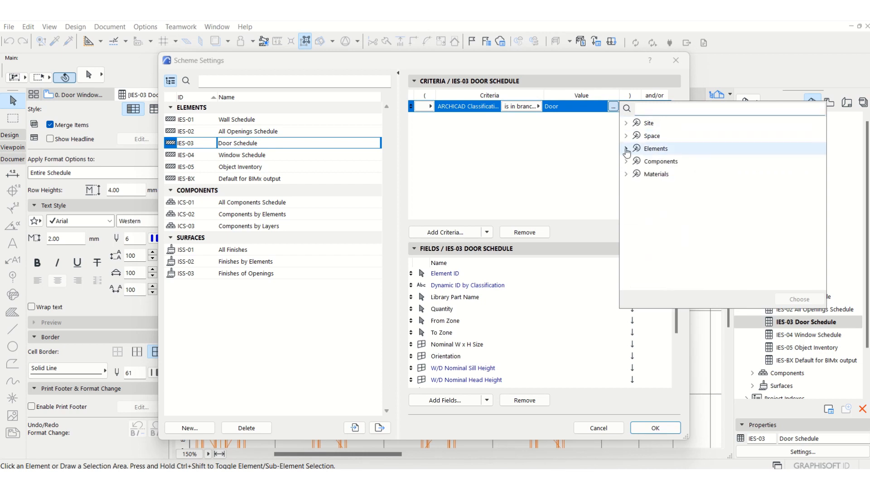
click(626, 149)
double_click(662, 186)
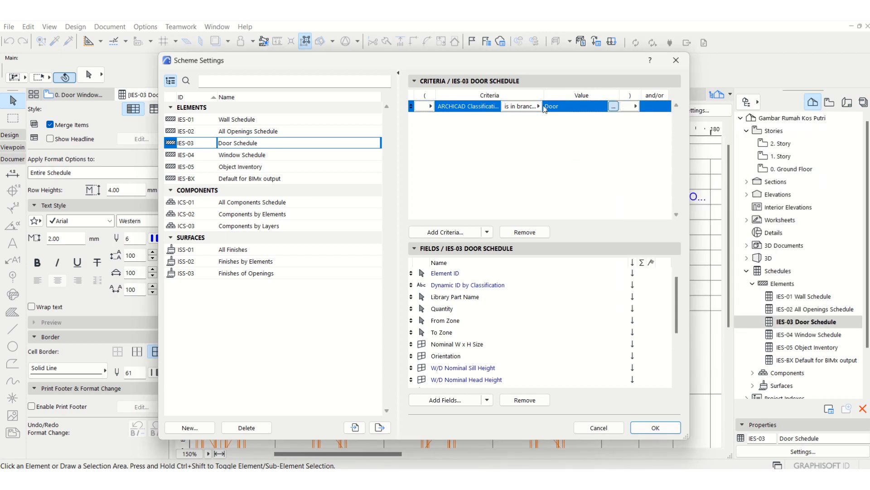
Step: Add Element ID from ID and Categories as a second criterion of the door schedule
click(458, 238)
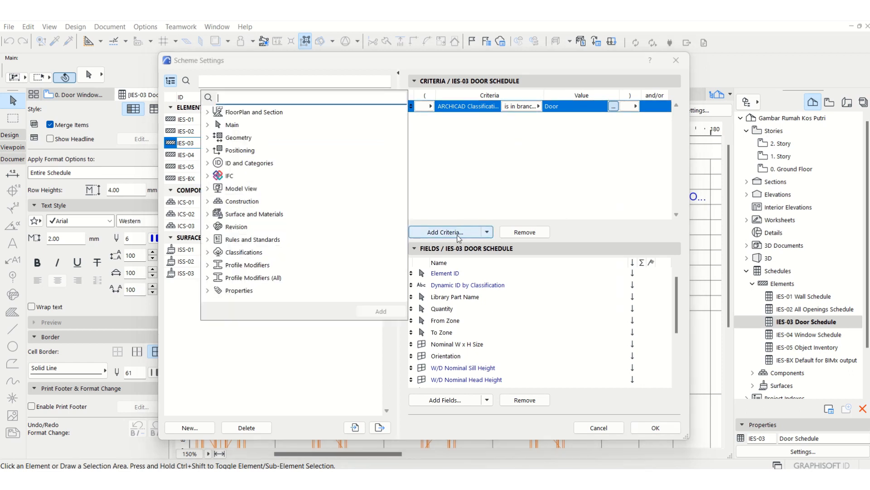
click(208, 165)
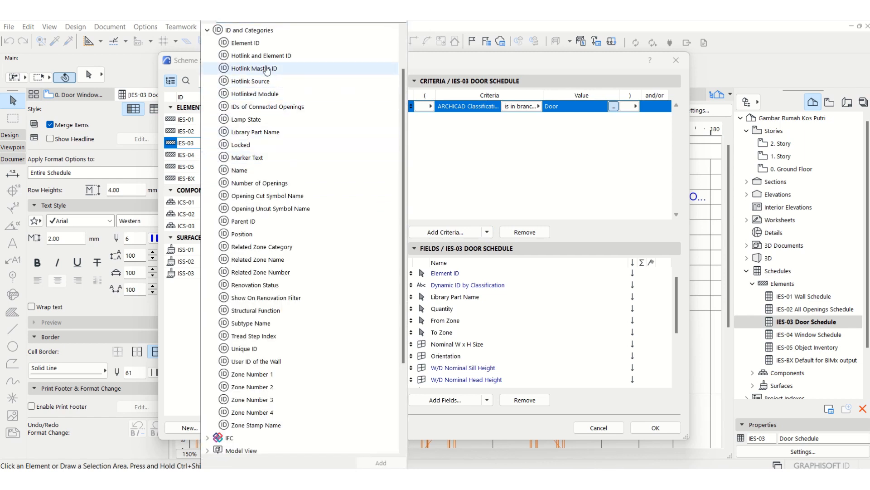
click(259, 46)
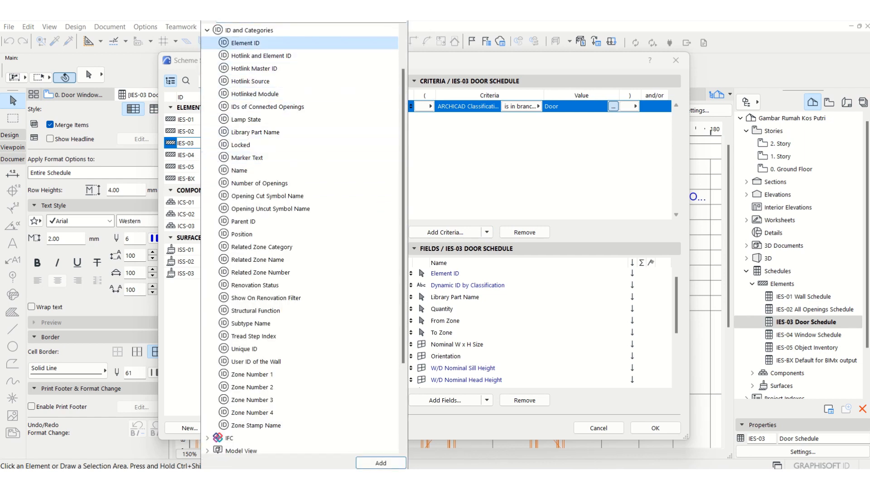
click(384, 463)
click(531, 182)
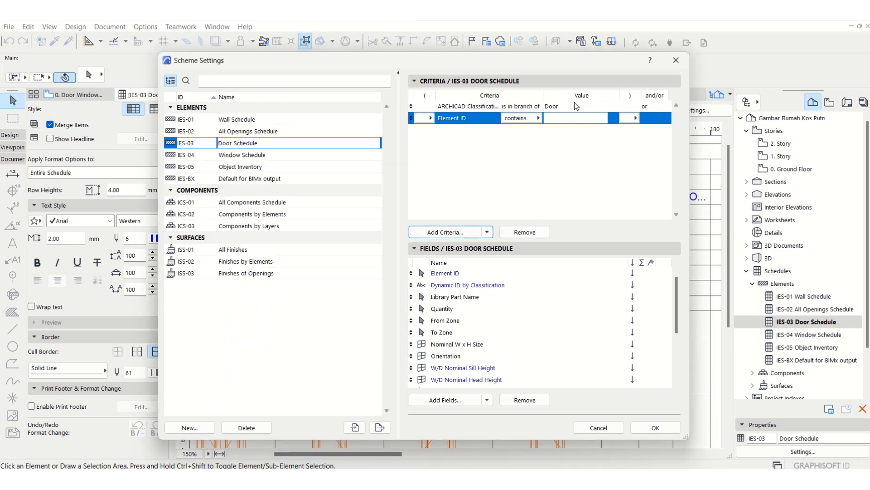
Step: Join the two criteria with "and" and require the Element ID to contain P
click(653, 106)
click(655, 106)
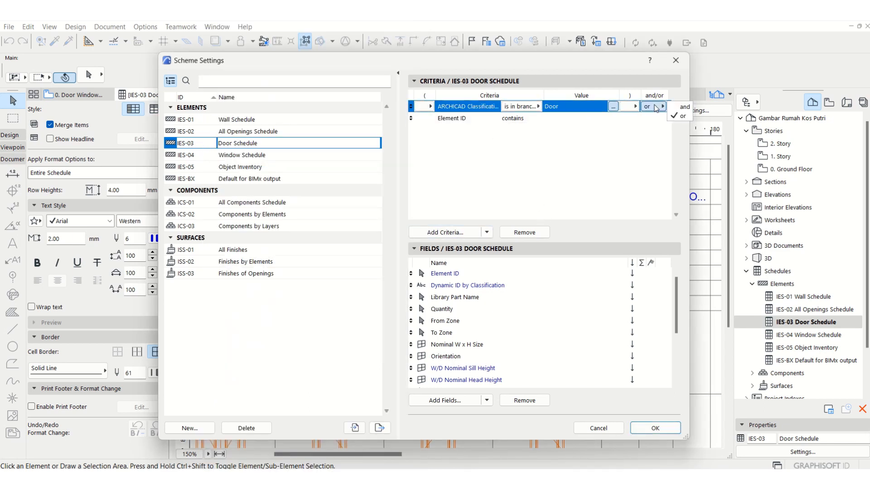
click(679, 106)
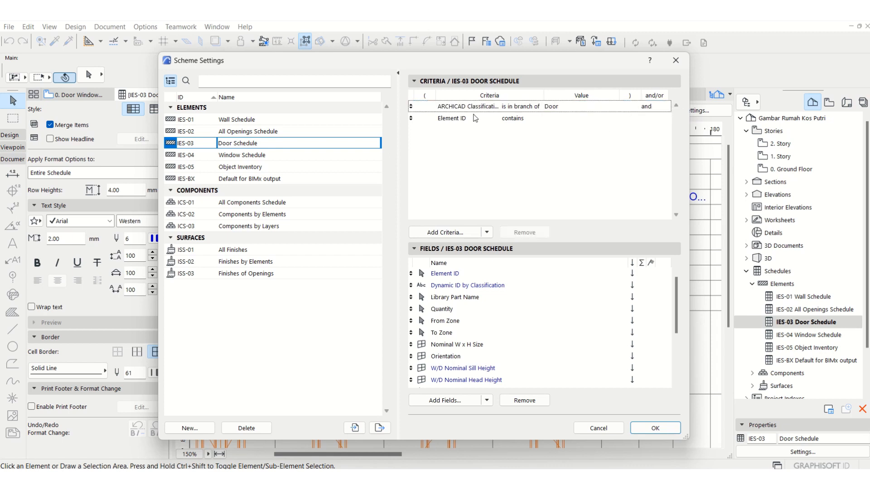
click(512, 119)
click(562, 118)
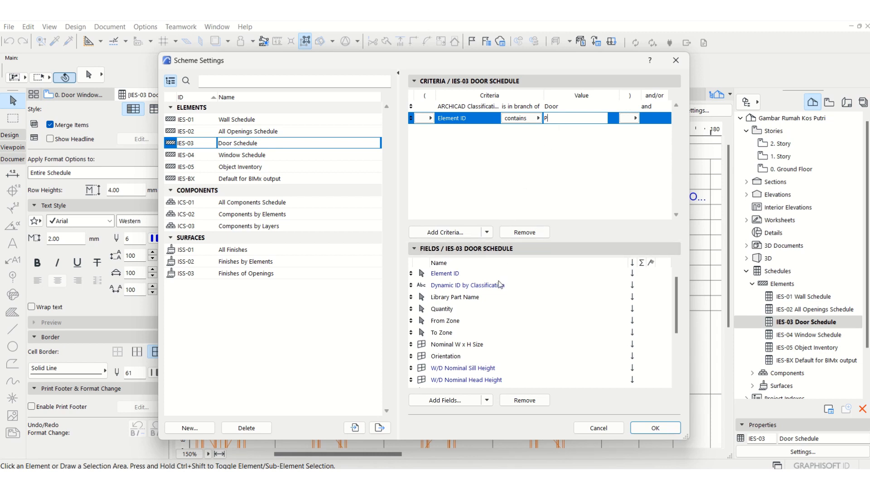
Step: Remove the Dynamic ID by Classification, Library Part Name, From Zone and To Zone fields from the door schedule
click(469, 286)
shift+click(462, 298)
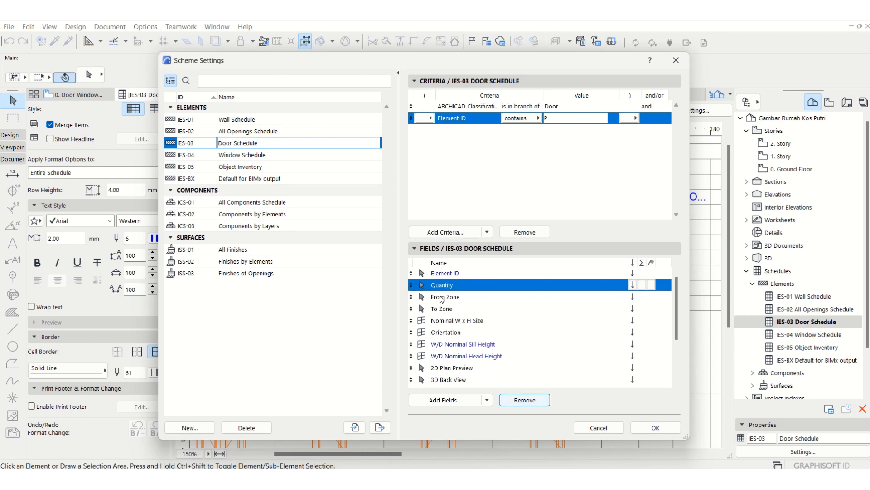
click(518, 401)
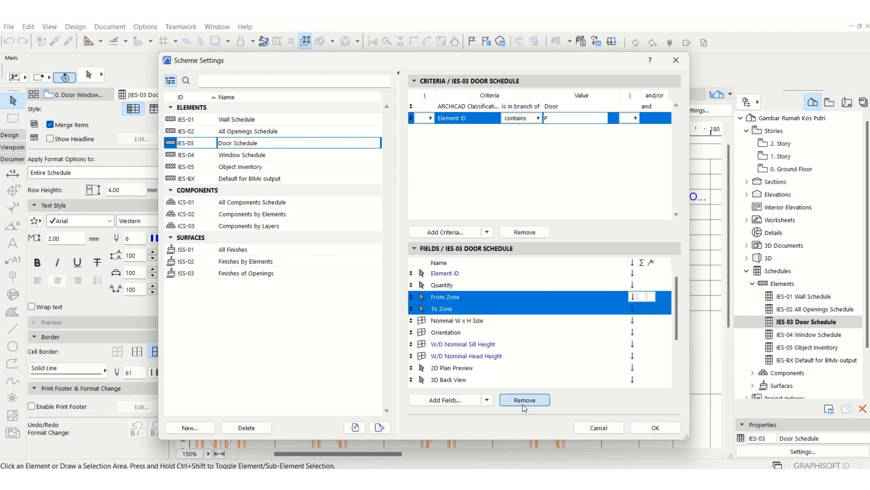
click(521, 400)
Step: Remove the Orientation, W/D Nominal Sill Height and W/D Nominal Head Height fields
click(447, 309)
shift+click(452, 334)
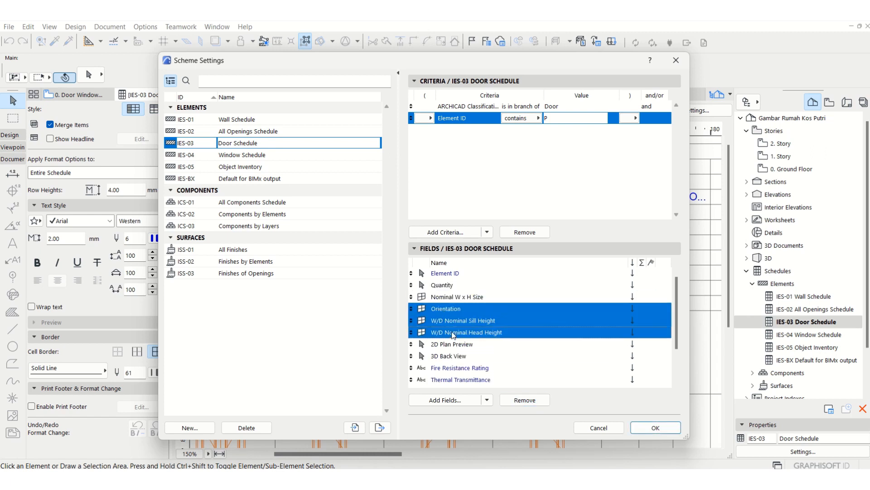
click(519, 400)
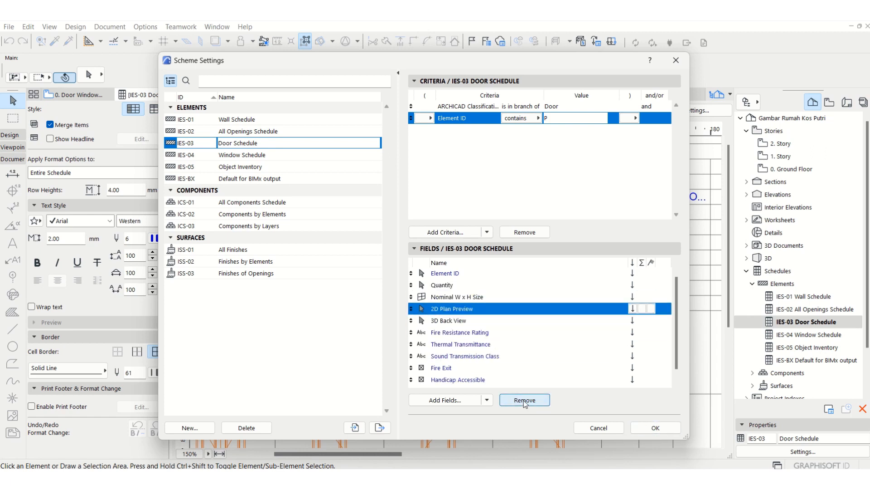
Step: Remove every field below 2D Plan Preview, from 3D Back View through Security Rating
click(448, 322)
shift+click(458, 380)
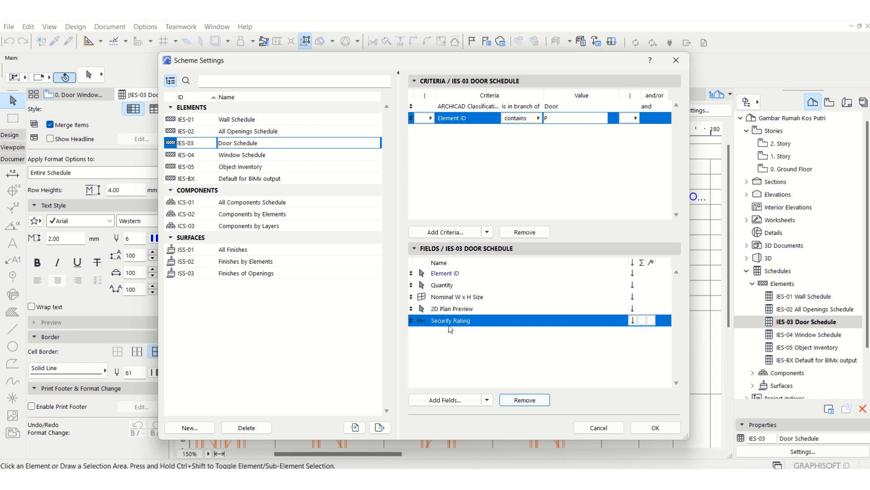
click(525, 400)
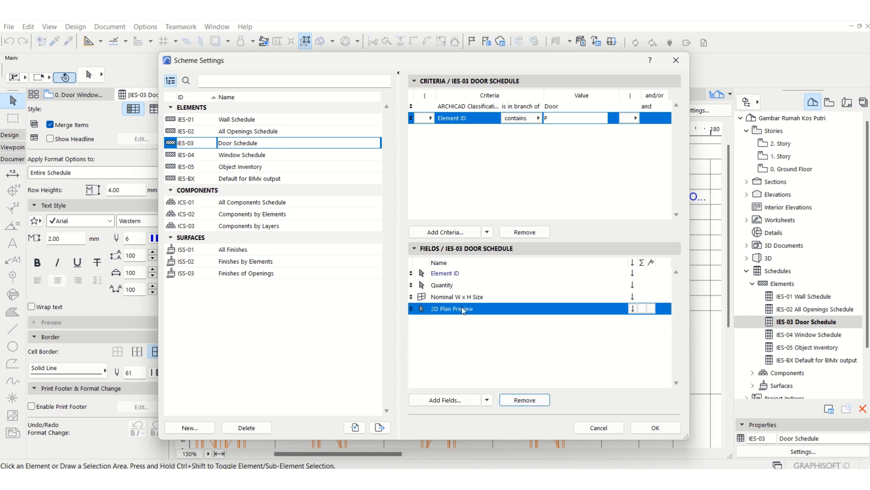
Step: Reorder the fields so Nominal W x H Size directly follows Element ID and Quantity comes last, below 2D Plan Preview
click(446, 350)
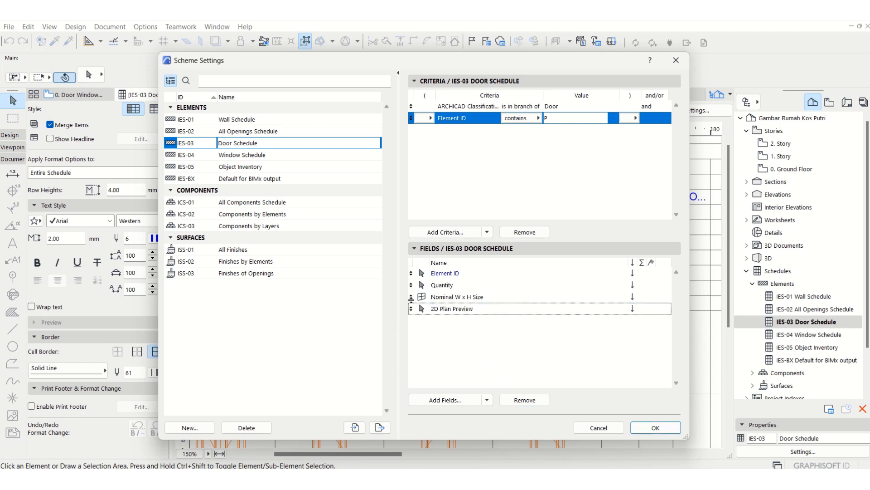
drag(411, 297, 410, 283)
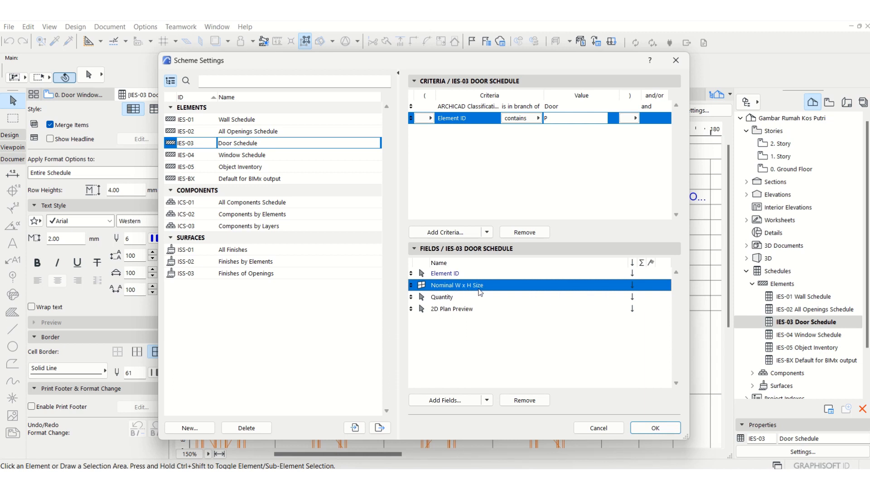
drag(411, 297, 411, 309)
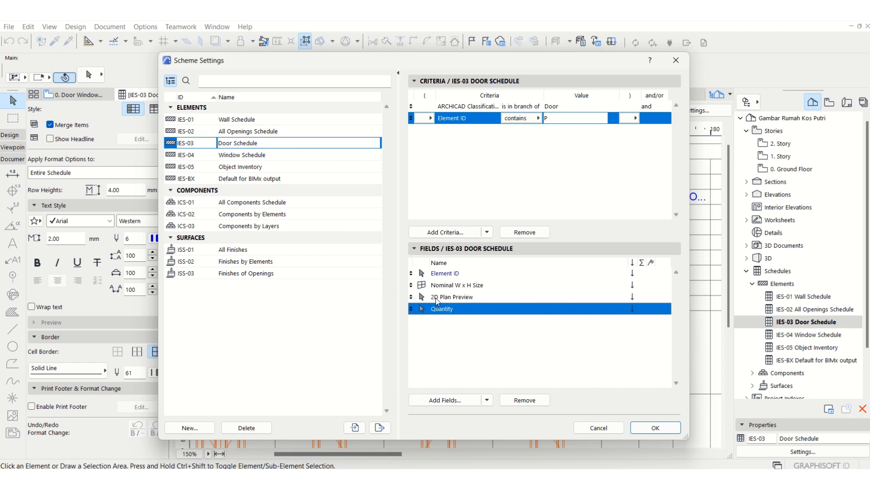
Step: Add the general 2D Cross Section Preview and 3D Front View fields to the door schedule and place them directly above Quantity
click(454, 399)
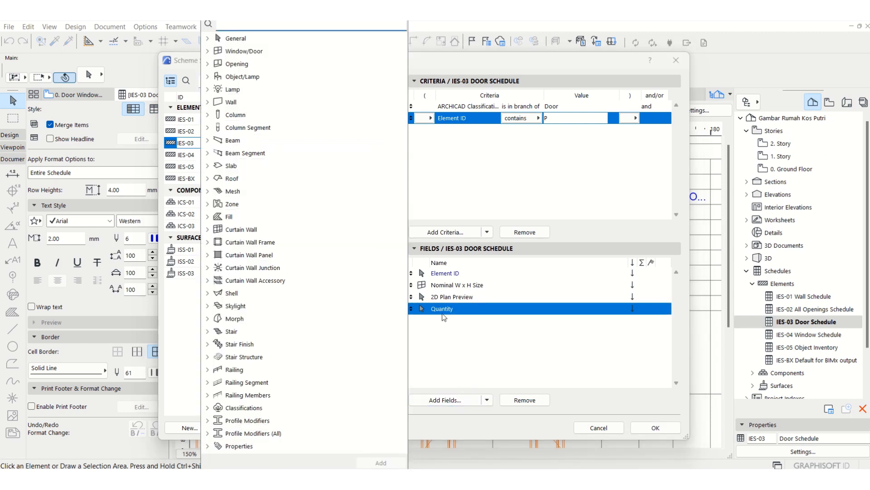
click(208, 39)
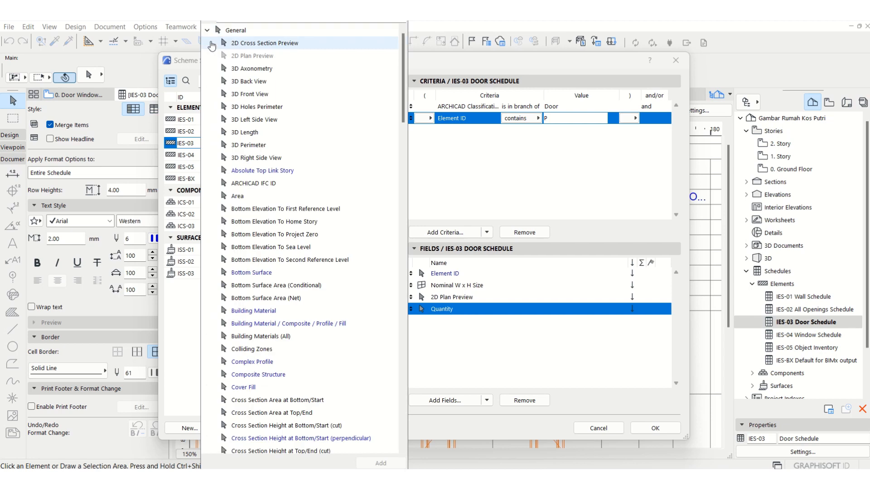
click(259, 43)
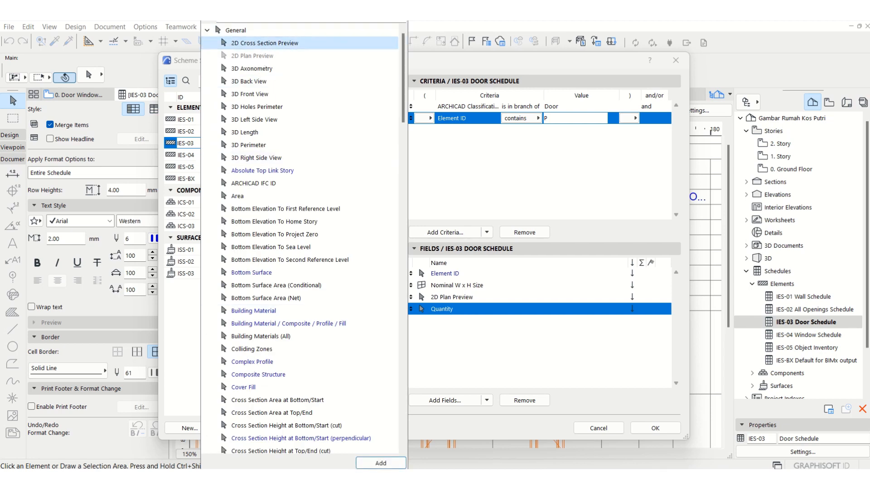
click(393, 463)
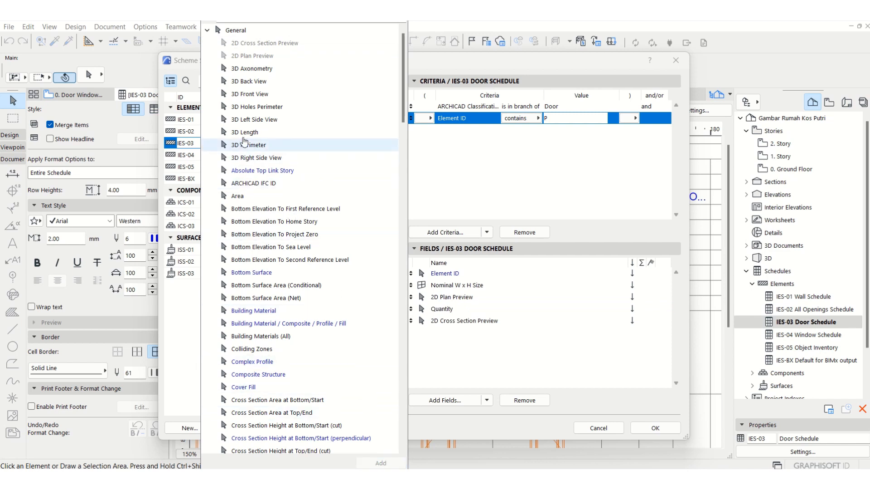
click(262, 93)
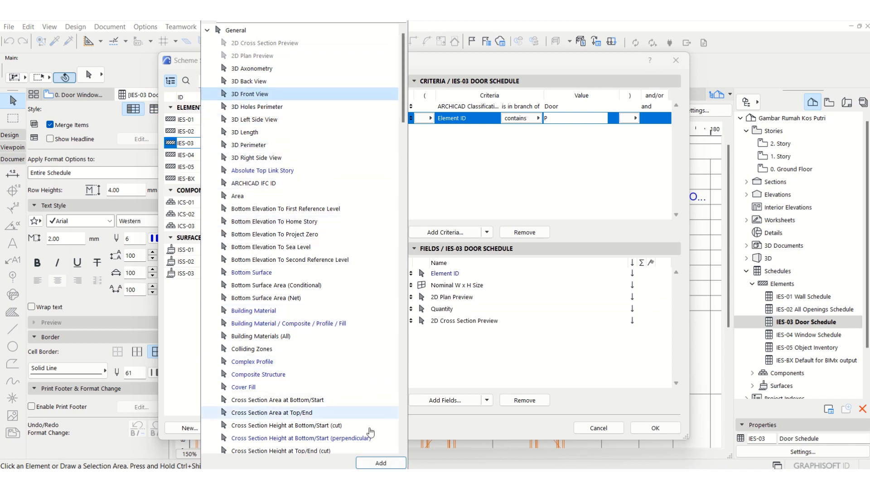
click(381, 462)
click(451, 354)
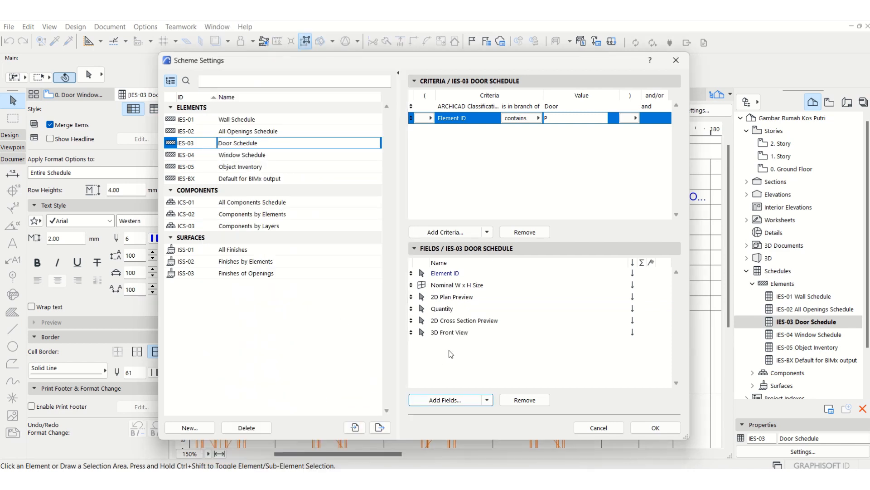
mouse_move(410, 320)
mouse_down()
mouse_move(411, 308)
mouse_move(411, 320)
mouse_up()
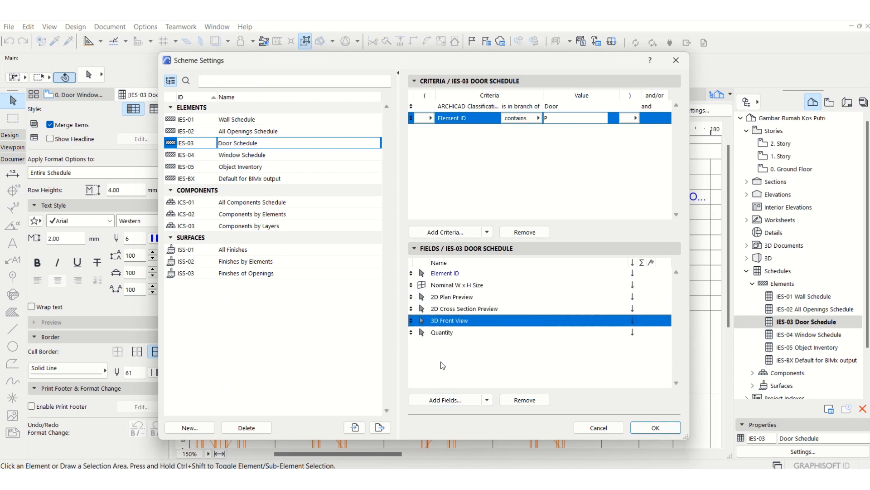
click(444, 373)
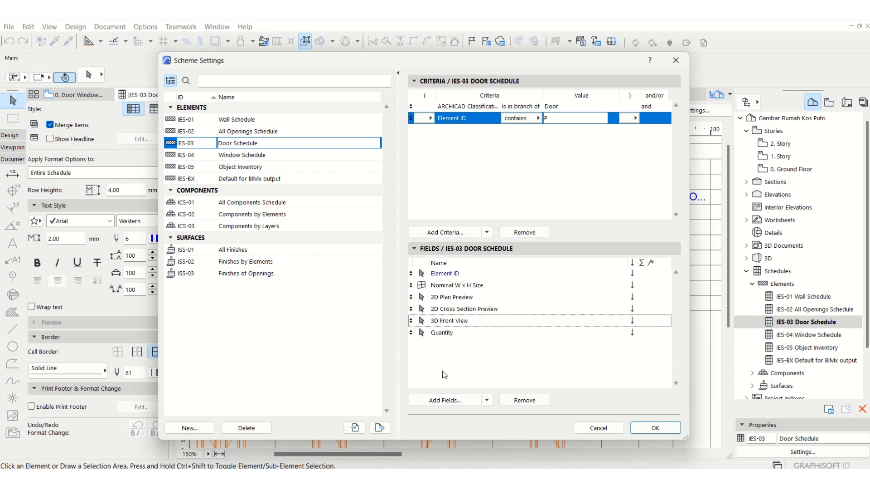
Step: Add the Custom text 1 field, place it directly below Element ID, and apply the scheme settings
click(444, 400)
scroll(310, 270, down, 2)
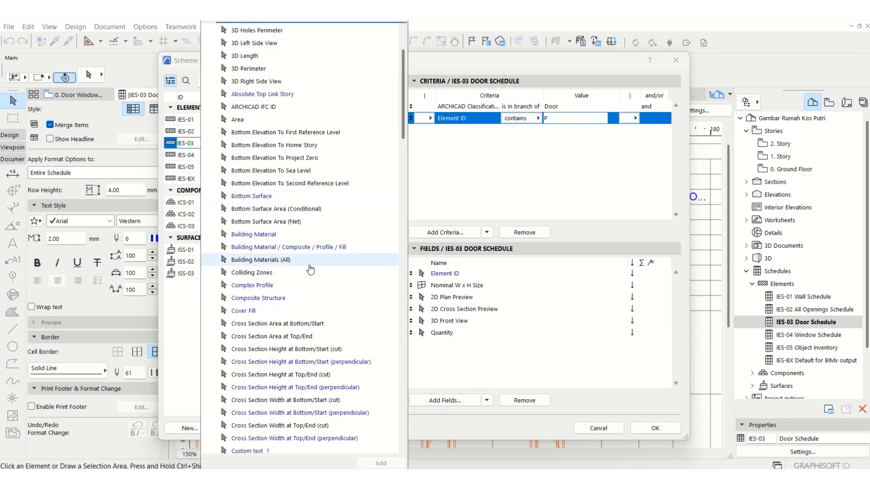
scroll(310, 270, down, 1)
scroll(311, 271, up, 3)
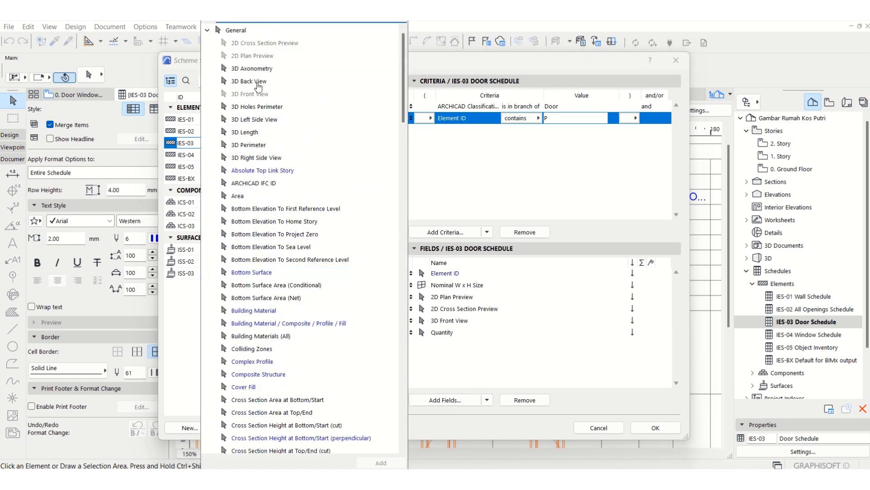
scroll(280, 338, down, 5)
click(252, 337)
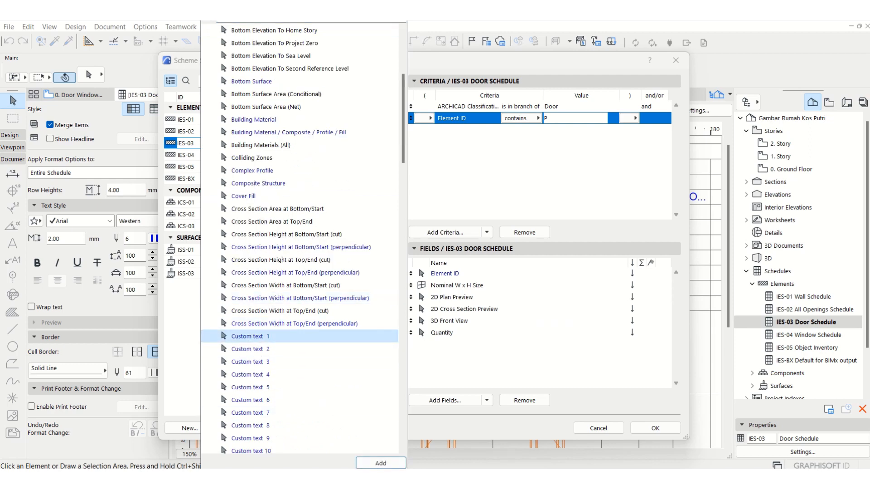
click(381, 462)
click(445, 357)
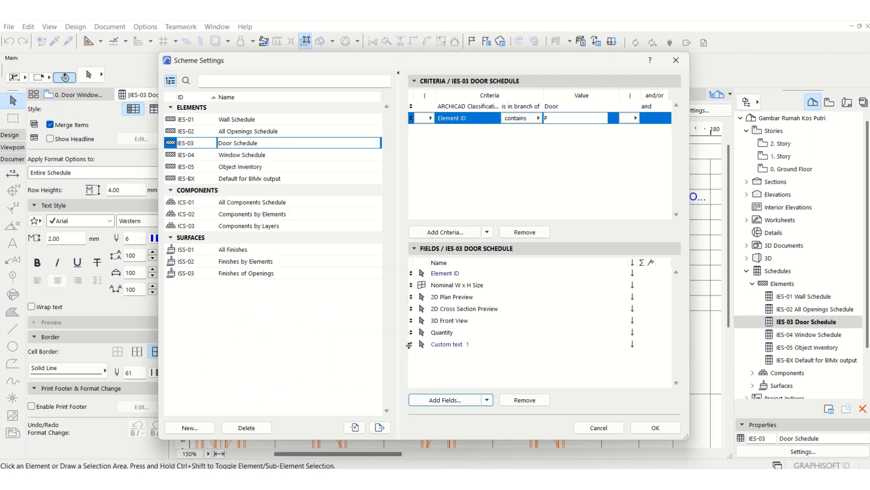
drag(409, 345, 421, 284)
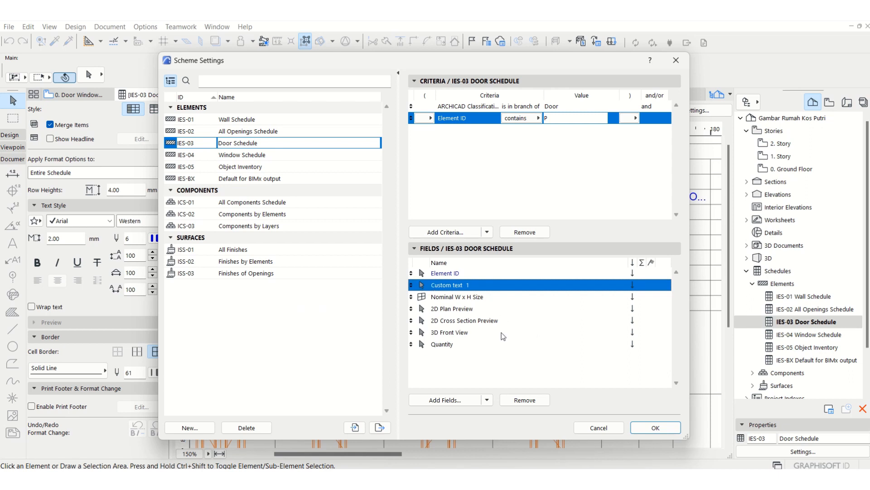
mouse_move(600, 460)
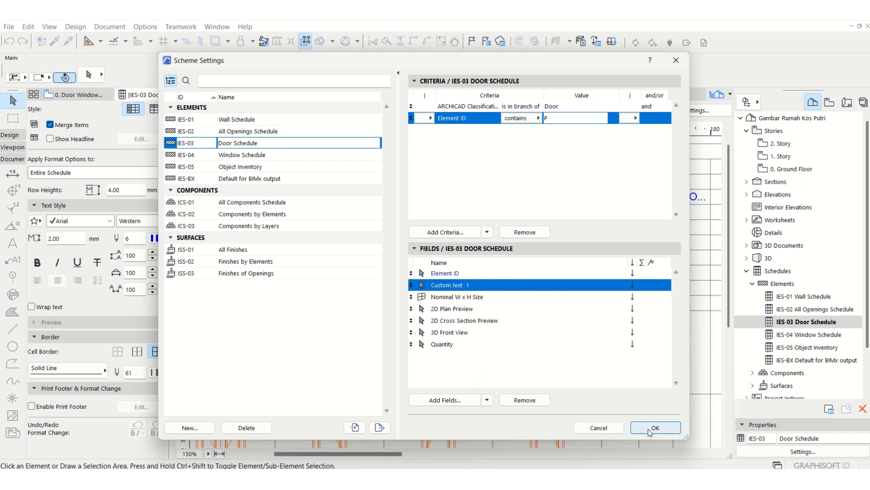
click(650, 430)
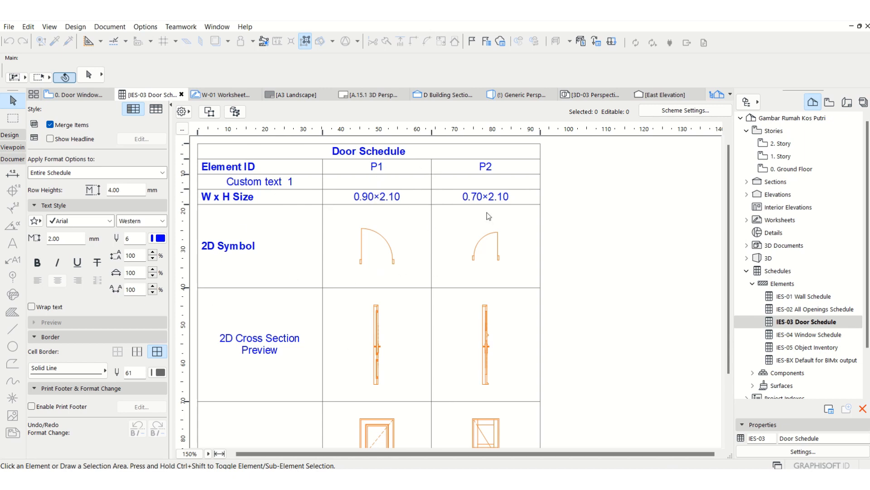
Step: Examine the door labels in the 0. Door Window Plans 01 view and compare them with the IES-03 Door Schedule down to Quantity
click(831, 102)
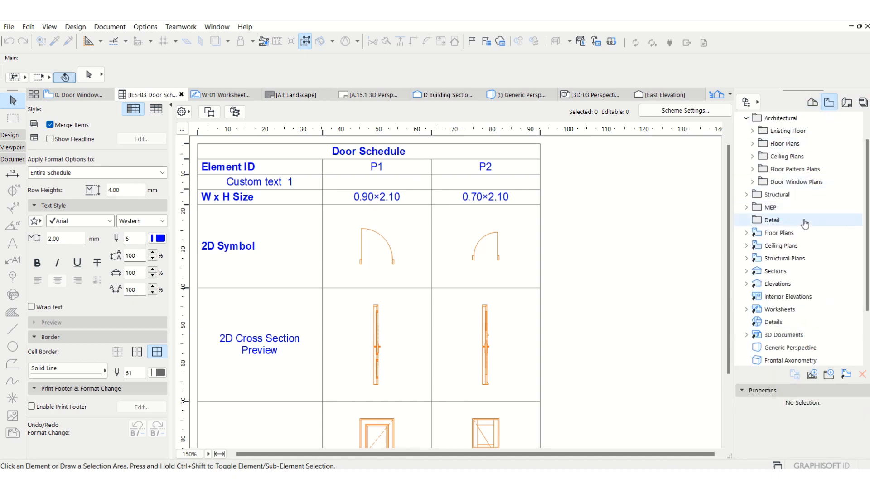
double_click(788, 183)
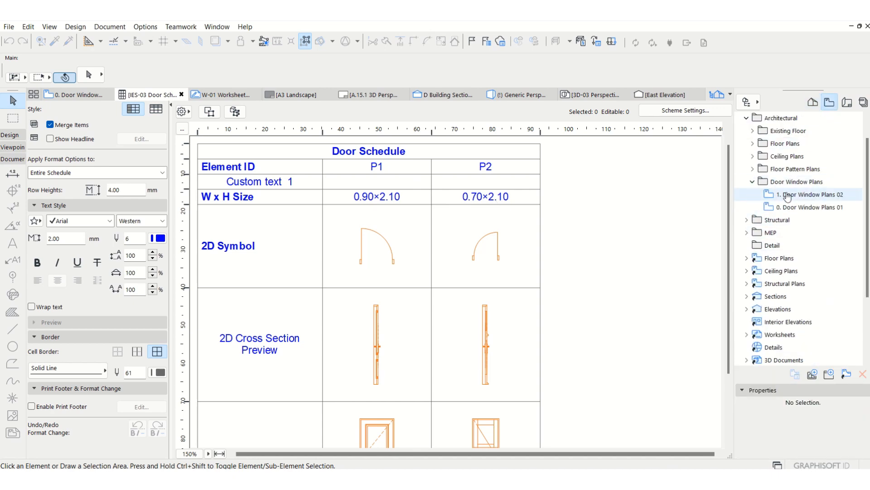
double_click(789, 206)
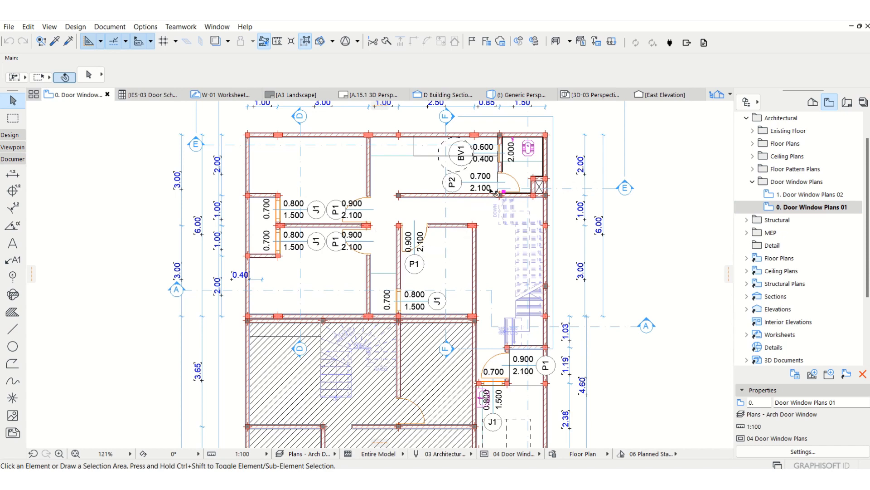
click(813, 102)
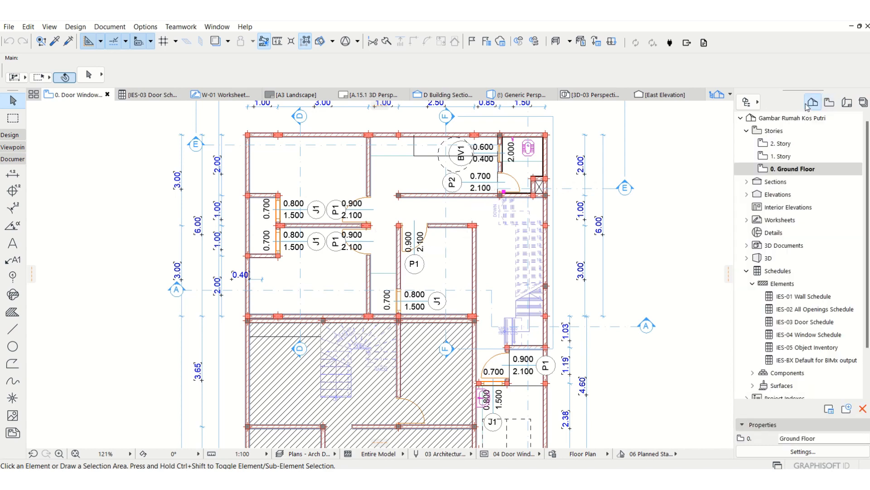
double_click(803, 321)
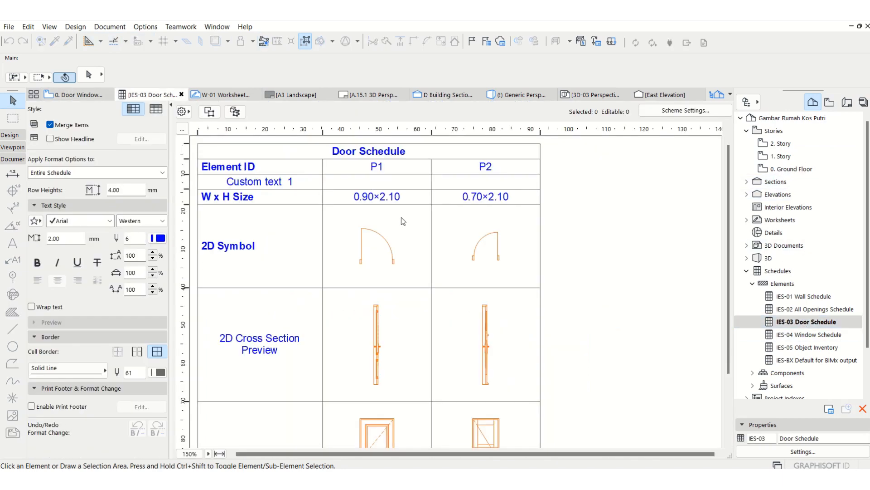
scroll(411, 237, down, 3)
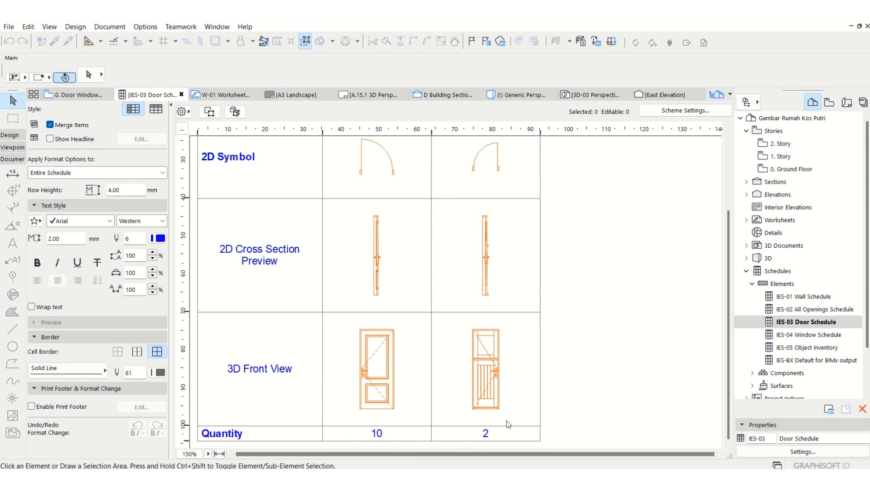
scroll(430, 416, up, 3)
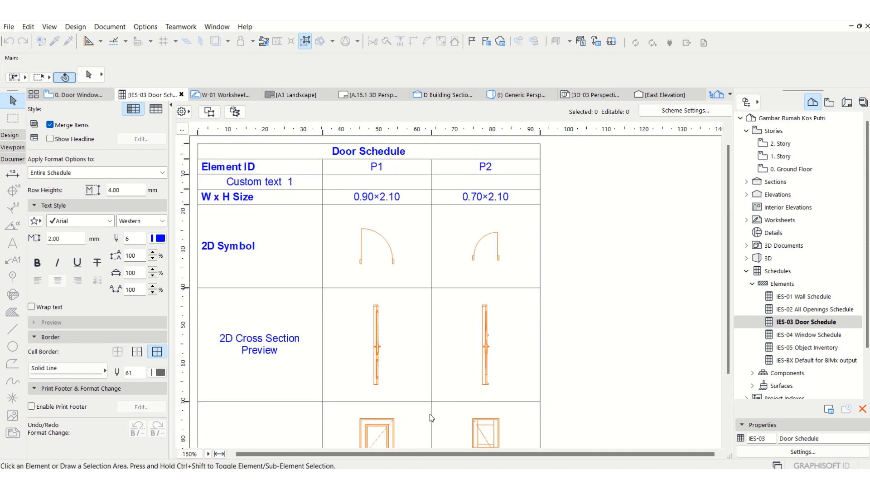
Step: Rename the schedule's Element ID header as Nama Pintu and the Custom text 1 header as Spesifikasi
double_click(253, 169)
key(ctrl+a)
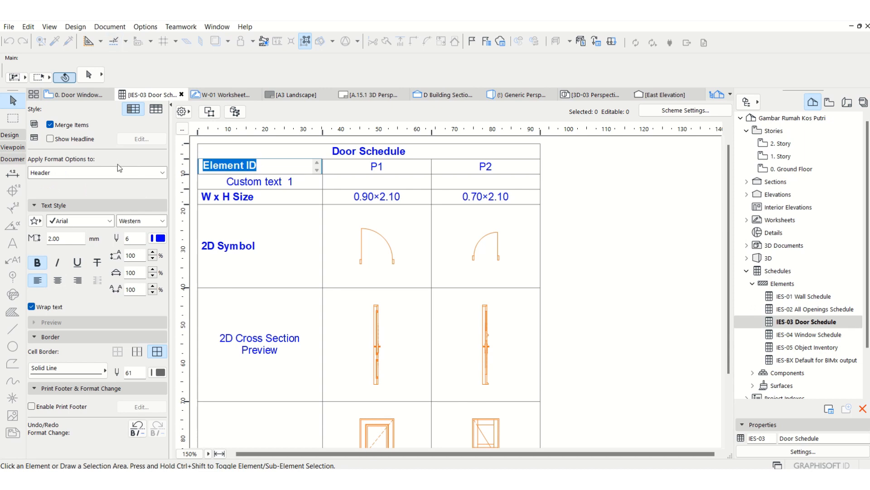
text(Nama Pintu)
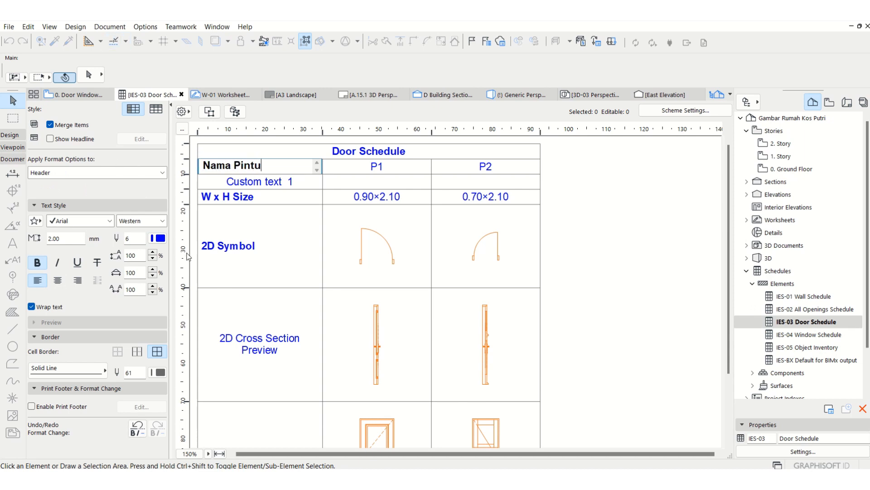
double_click(264, 181)
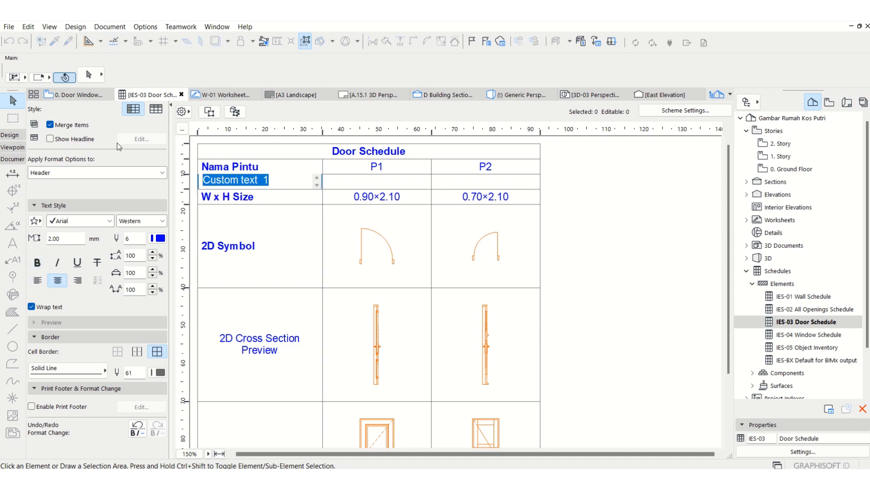
text(Spesifikasi)
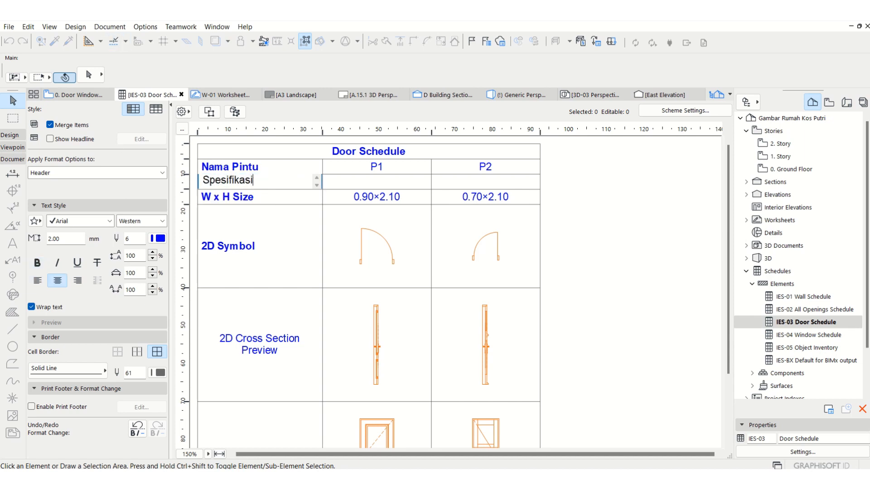
Step: Enter "Kusen alumunium brown 4, Ramp pintu kayu jati 3cm, Panil kayu Jati 2cm" as the Spesifikasi value for door P1
click(393, 225)
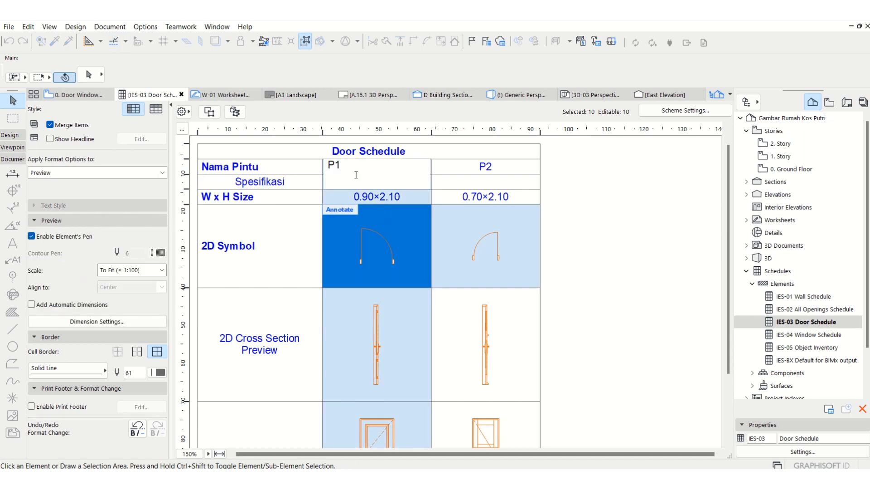
click(342, 181)
text(Kus)
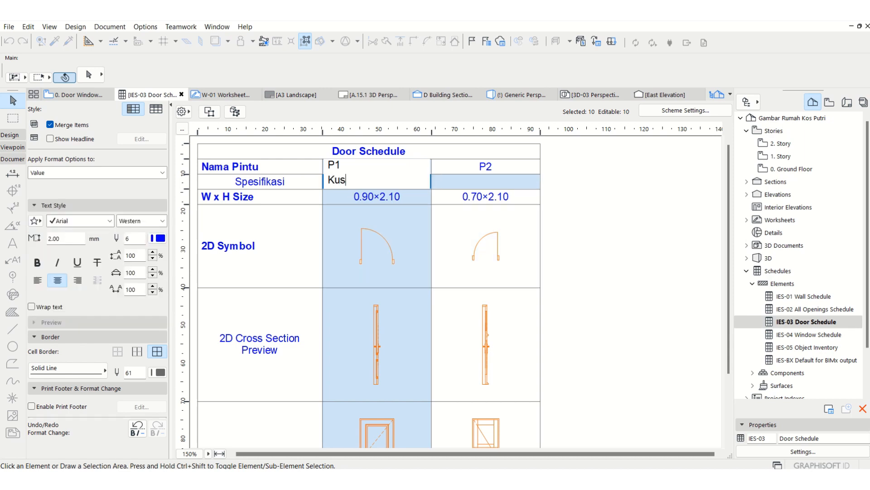
text(en alumunium bron)
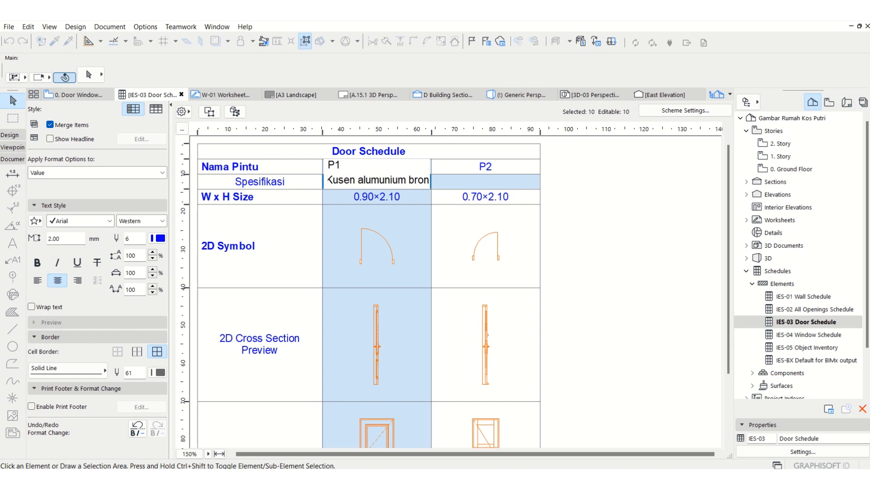
key(BackSpace)
text(wn 4:,)
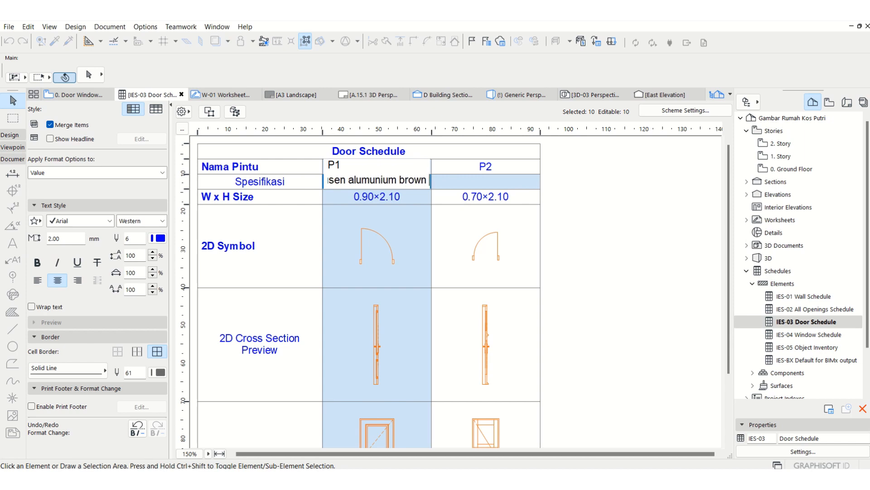
text( Pani)
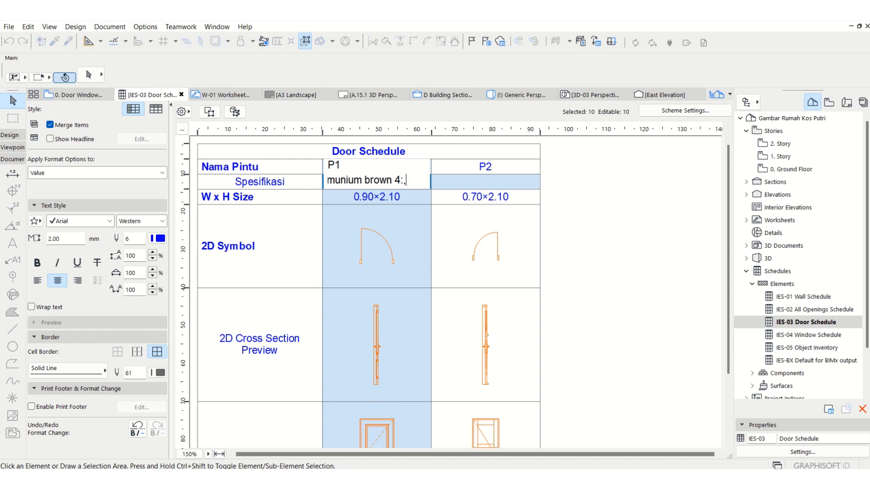
text(Ramp pintu)
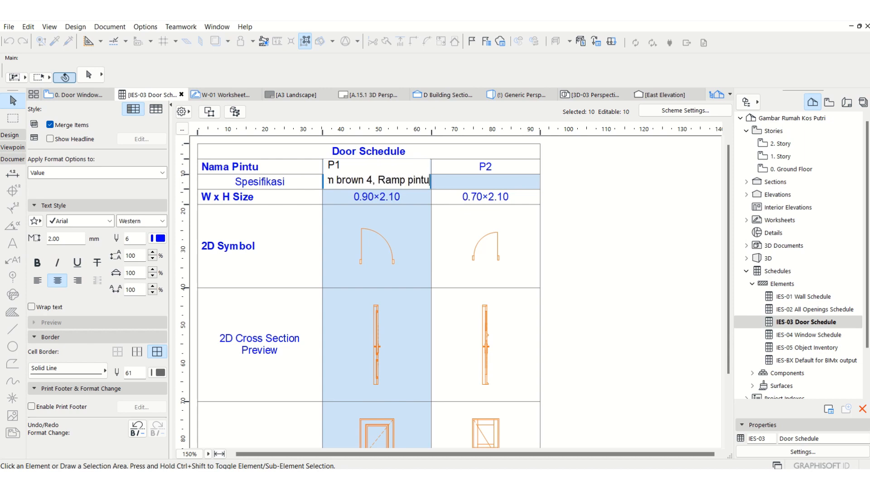
text( kayu a)
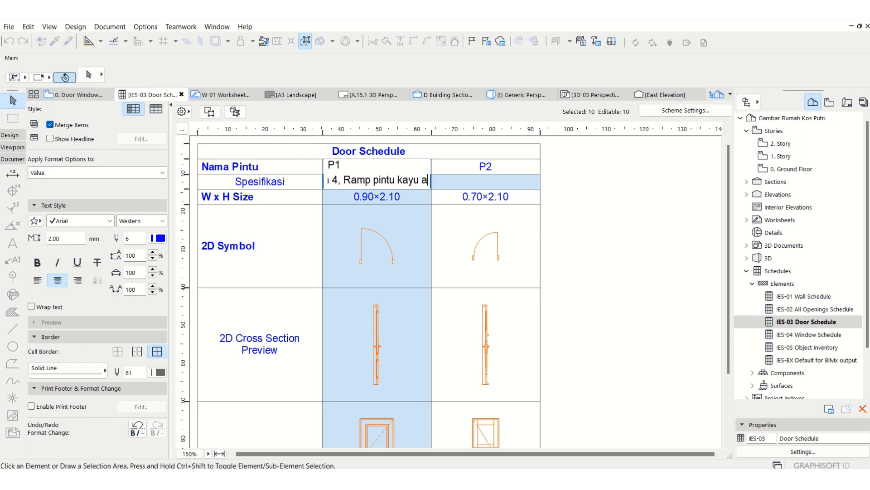
text(jjati)
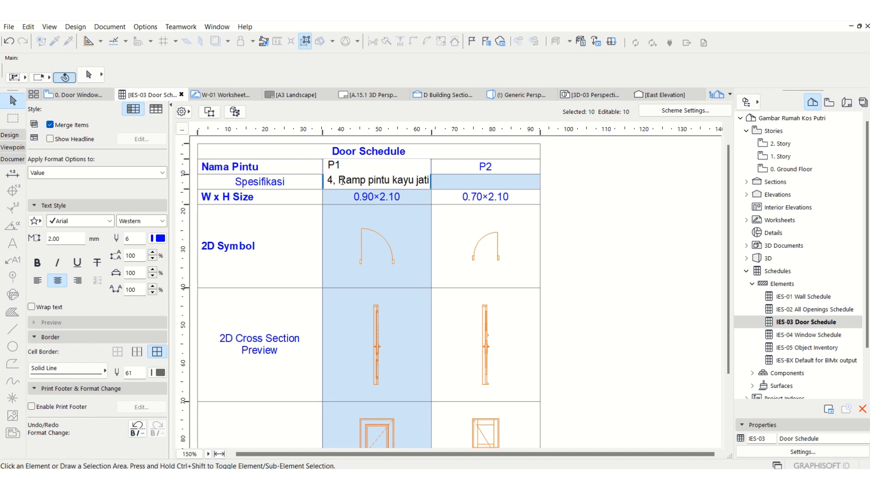
text( 3cm)
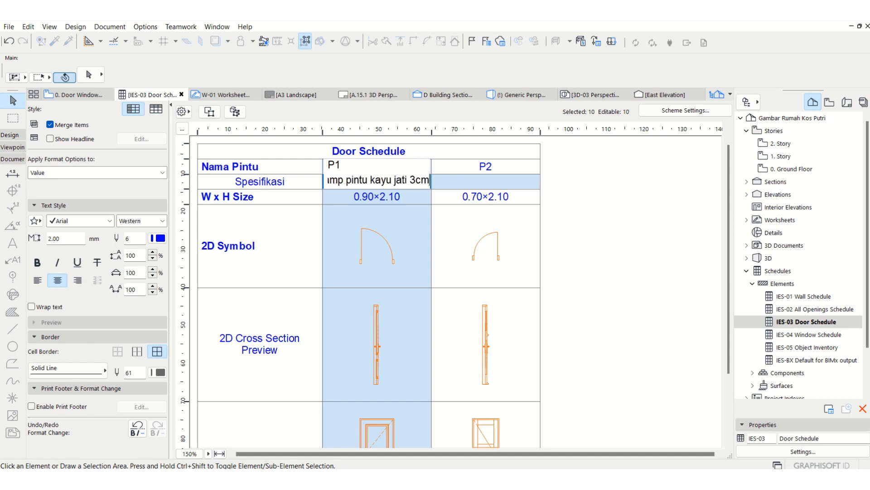
text(, Panil)
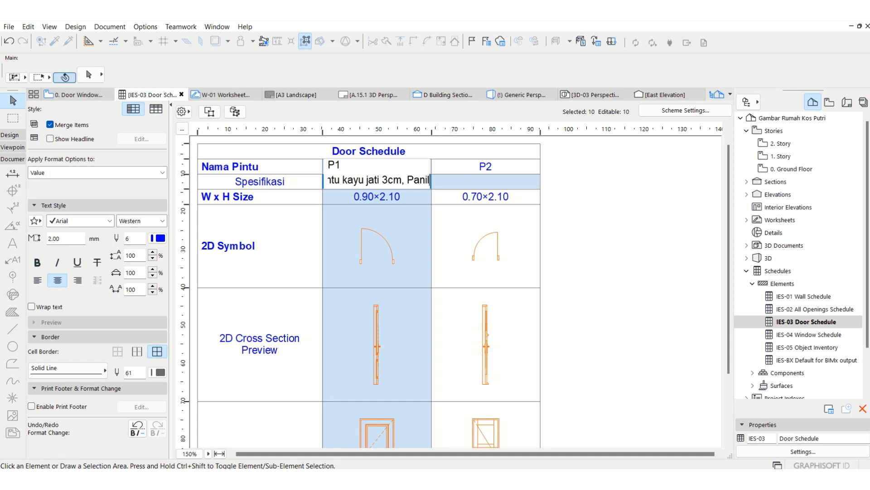
text( kayu J)
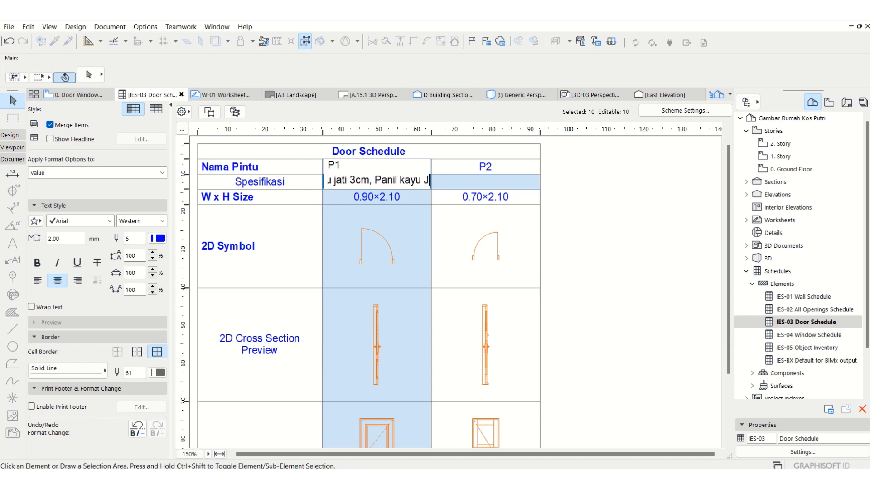
text(ati 2cm)
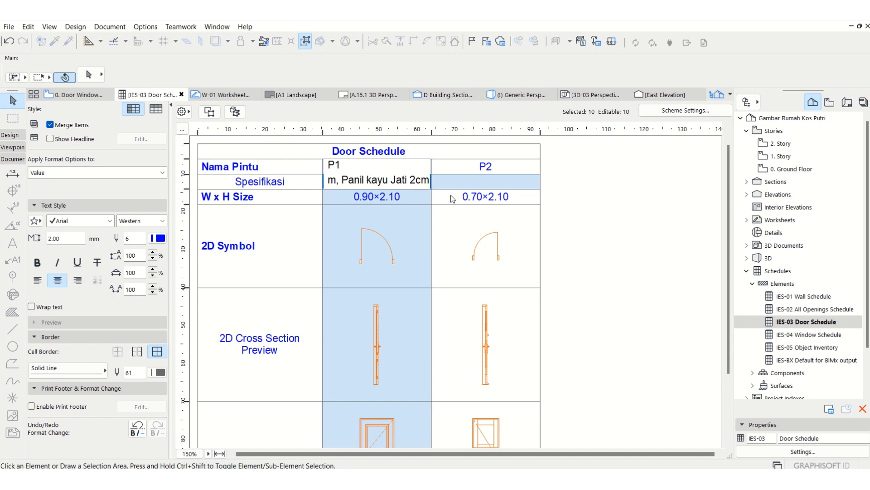
click(565, 206)
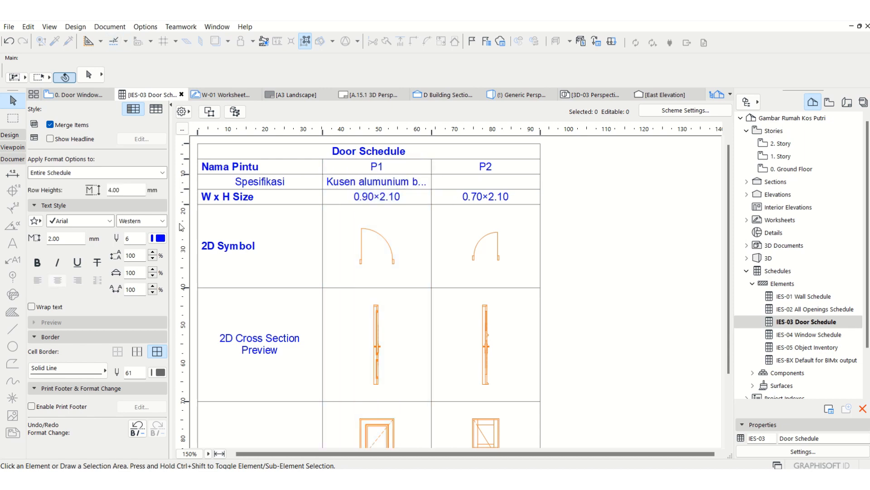
Step: Turn on text wrapping for the entire schedule and left-align the value cells
click(32, 307)
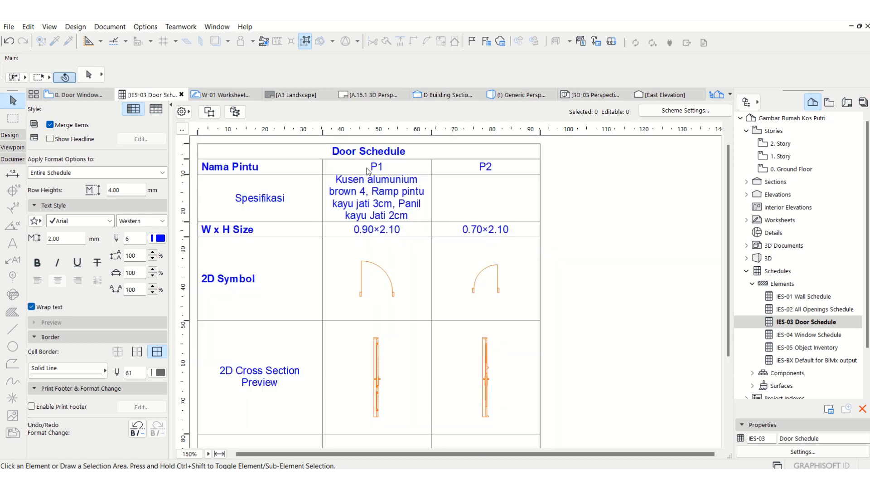
click(414, 217)
drag(414, 217, 321, 181)
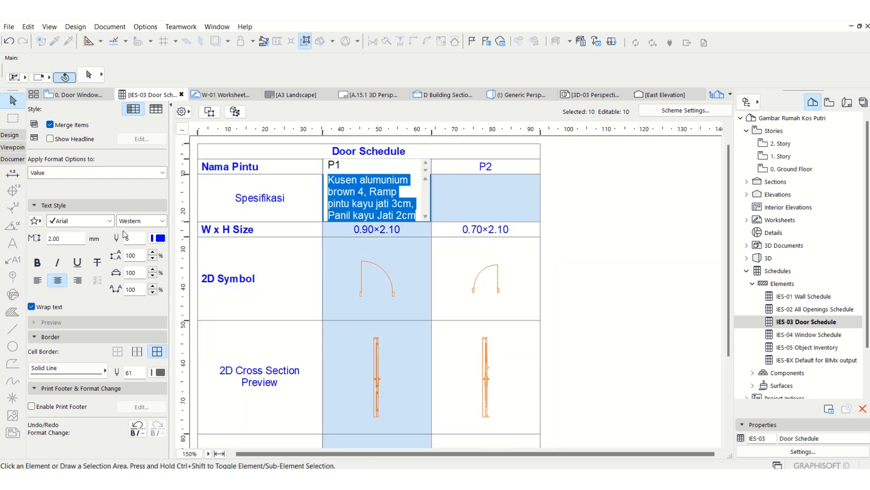
click(41, 280)
click(558, 263)
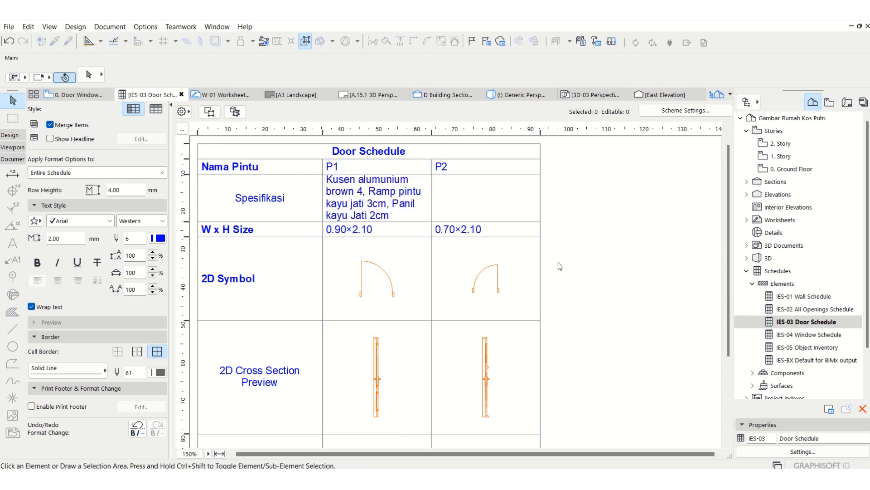
Step: Open door P1's 3D Front View preview for annotation and place an overall height dimension to the left of the door
scroll(404, 225, down, 3)
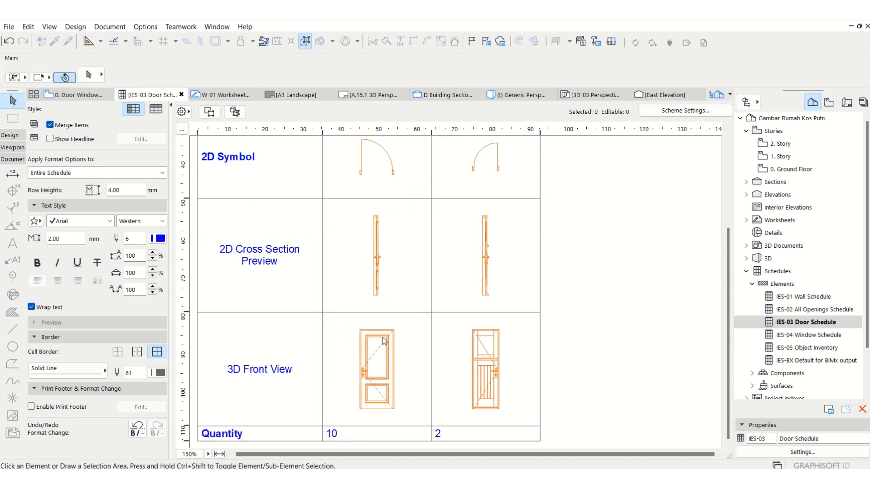
click(384, 362)
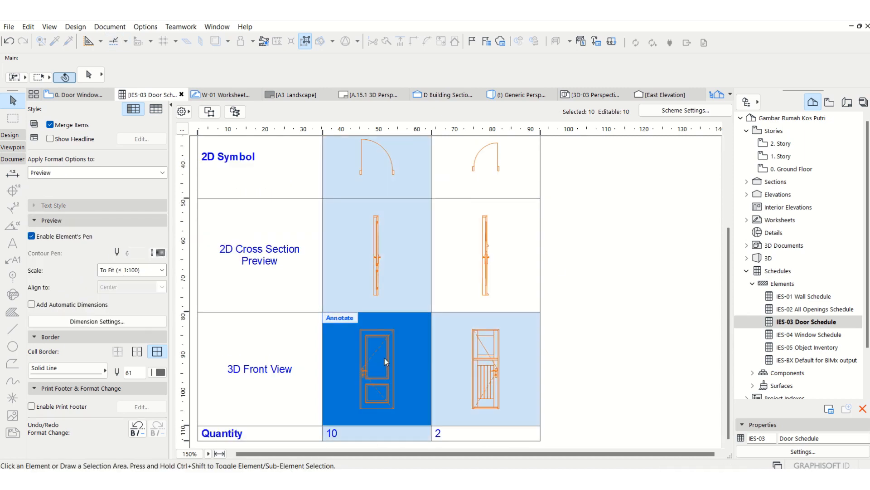
double_click(337, 320)
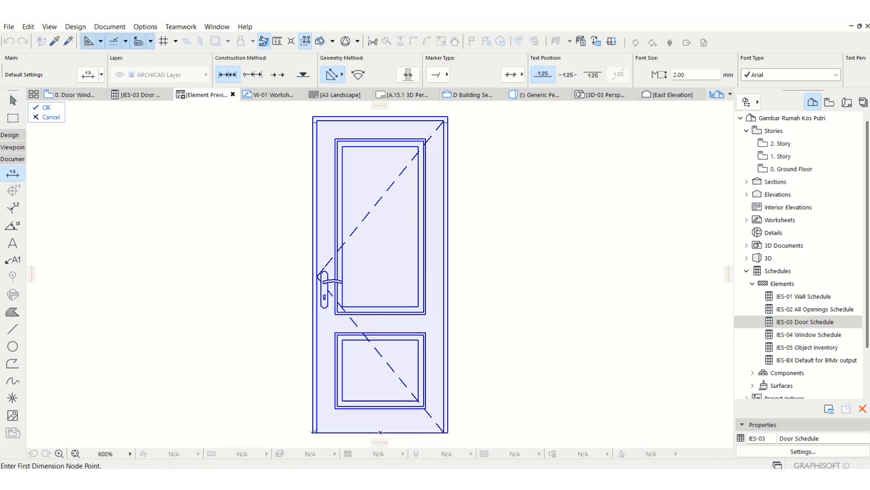
click(313, 432)
click(312, 116)
right_click(281, 131)
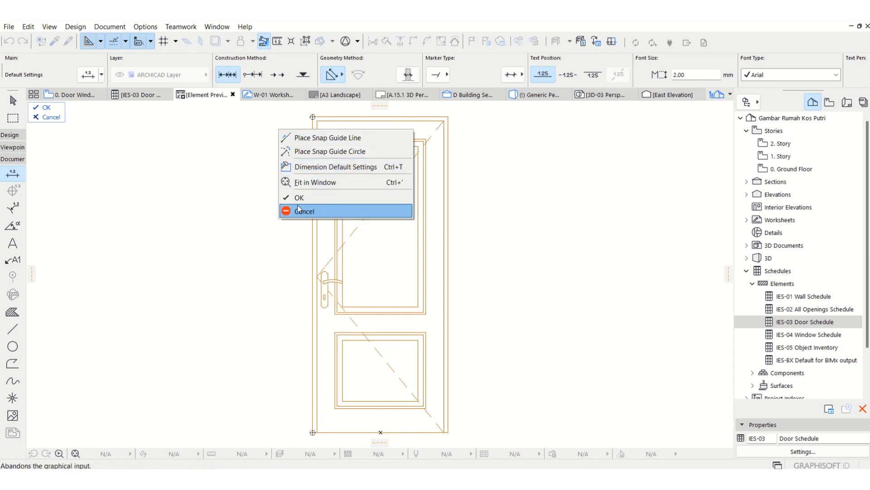
click(292, 194)
click(253, 190)
scroll(325, 157, down, 3)
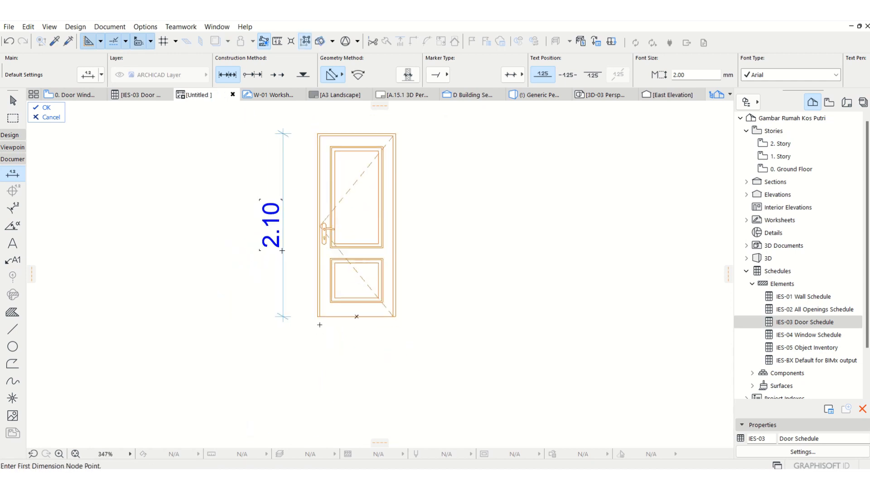
Step: Dimension the overall width of door P1, placing the dimension line below the door
click(396, 316)
right_click(411, 275)
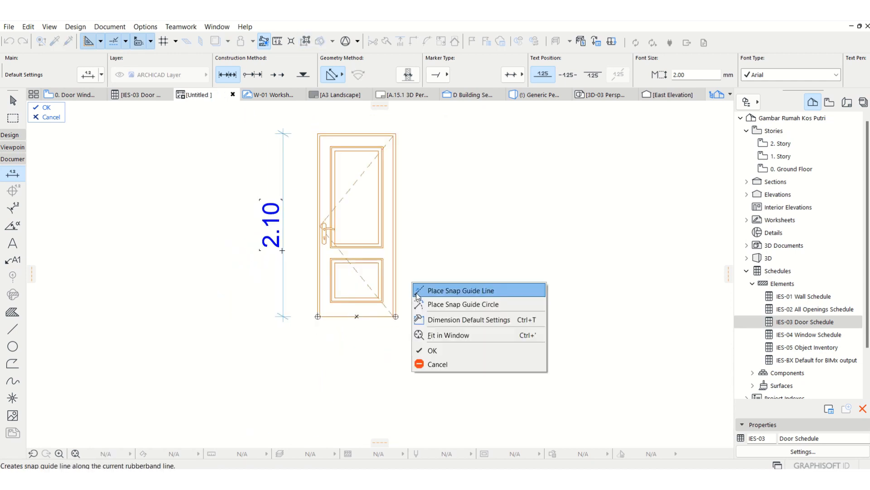
click(439, 351)
click(365, 342)
scroll(315, 305, up, 2)
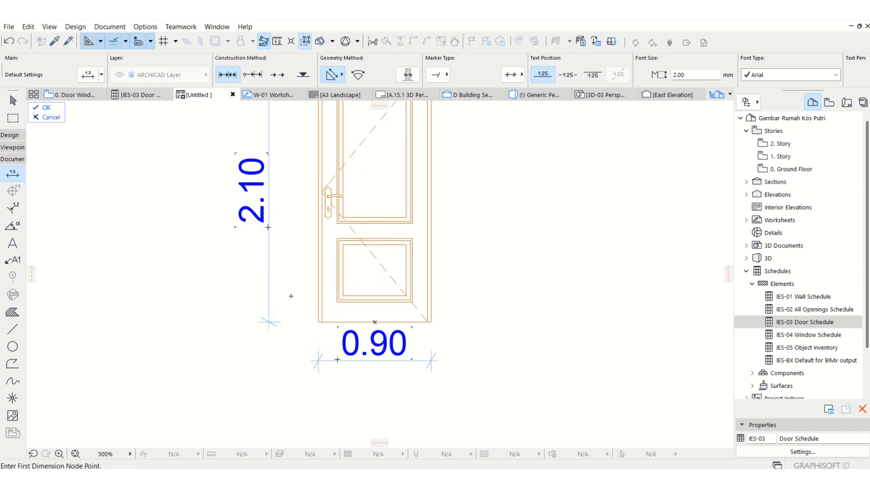
key(Escape)
Step: Add dimension points at the bottom and top edges of the door's lower panel to the vertical dimension line
click(270, 306)
click(270, 306)
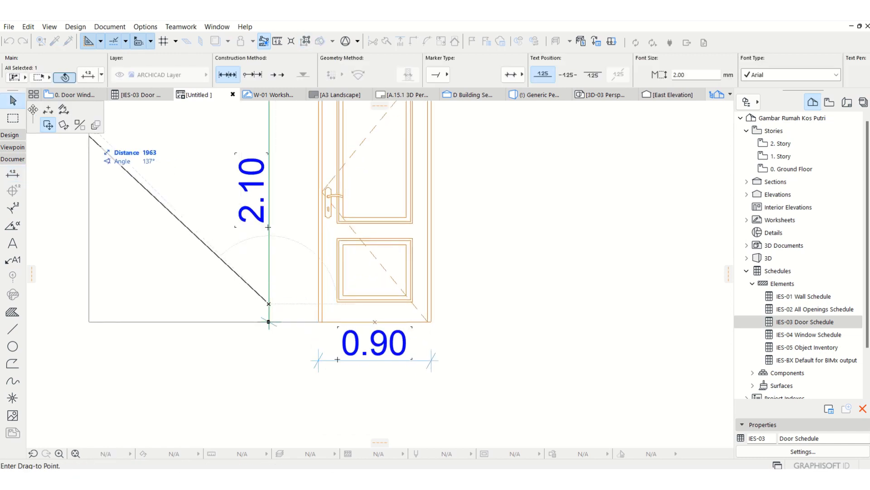
click(47, 110)
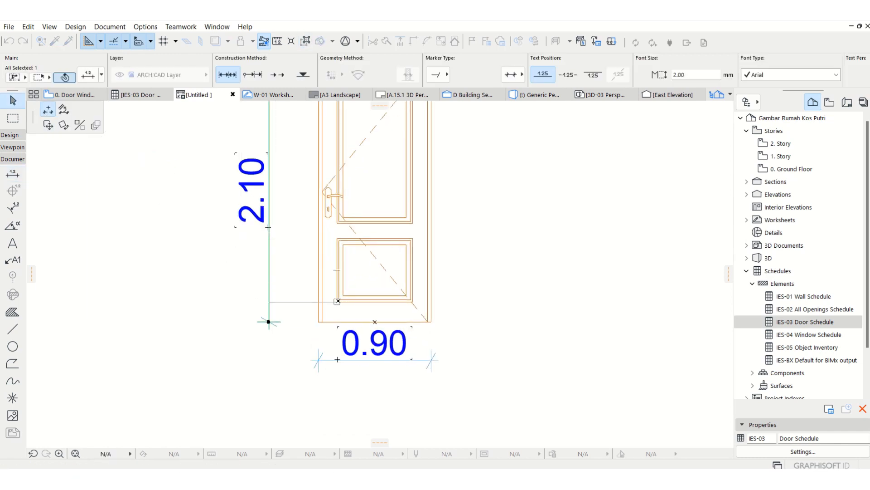
click(358, 302)
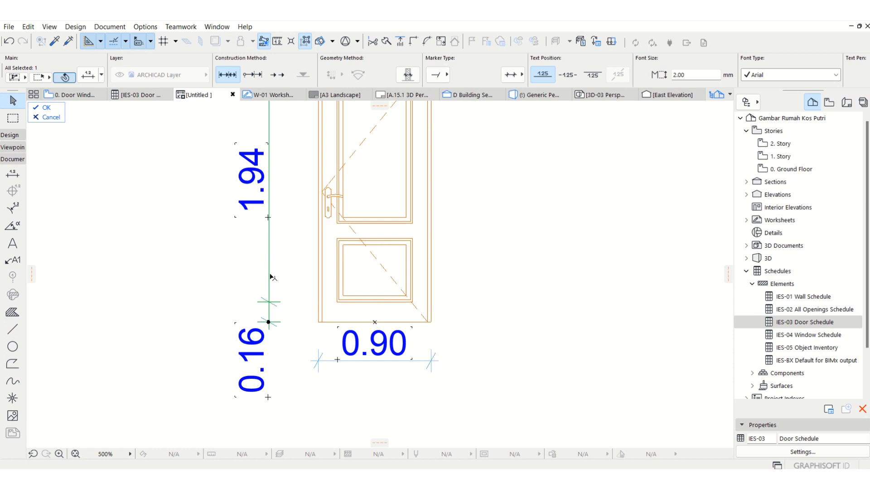
click(338, 238)
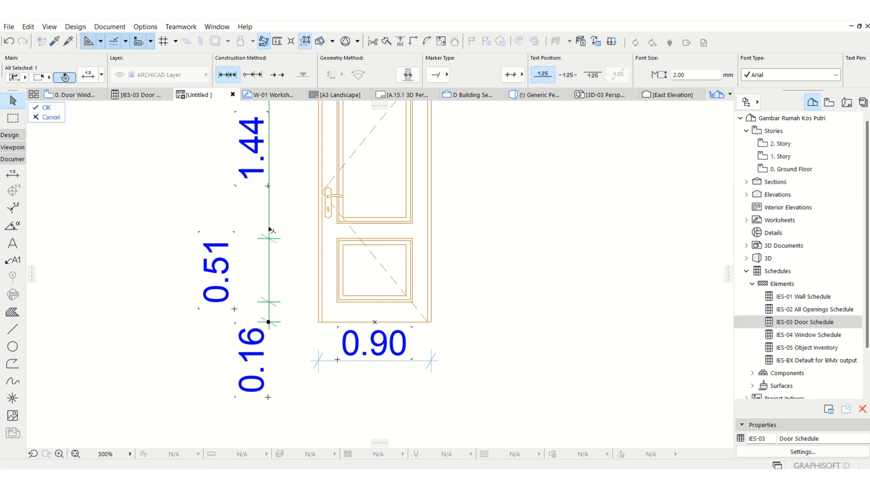
Step: Add dimension points at the bottom and top edges of the door's upper panel to the vertical dimension line
scroll(278, 227, up, 3)
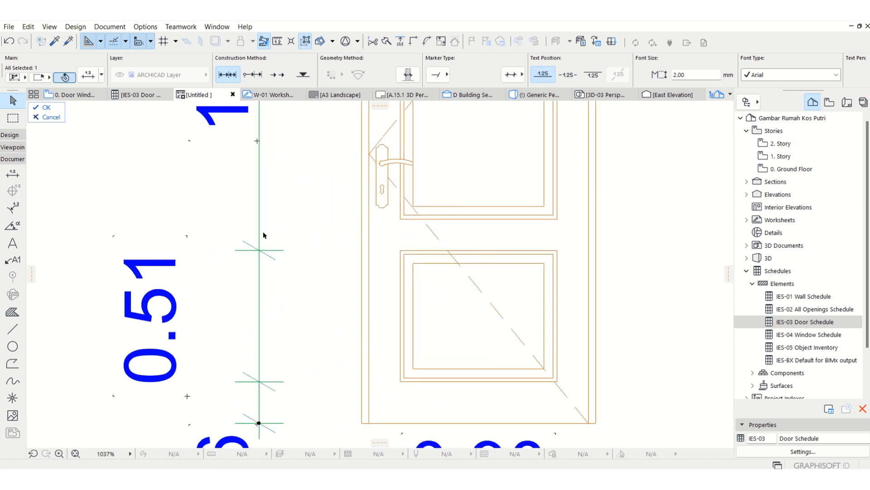
click(260, 235)
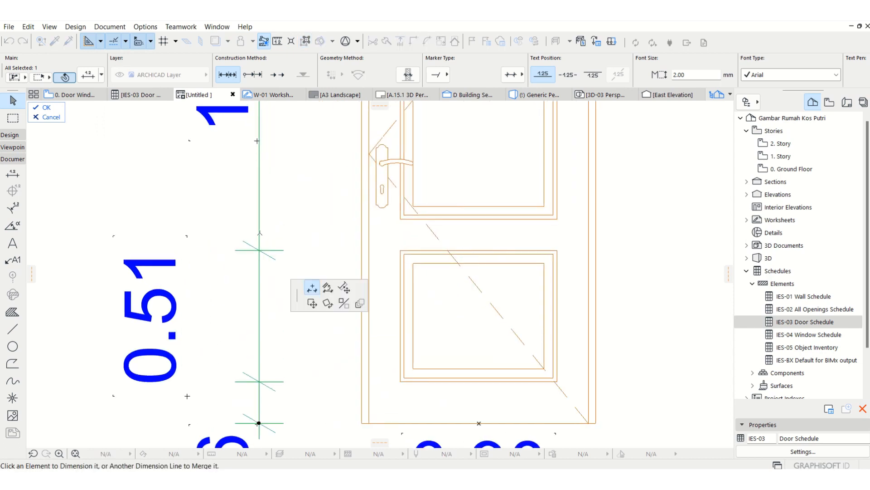
click(403, 219)
scroll(394, 254, down, 3)
scroll(319, 208, up, 3)
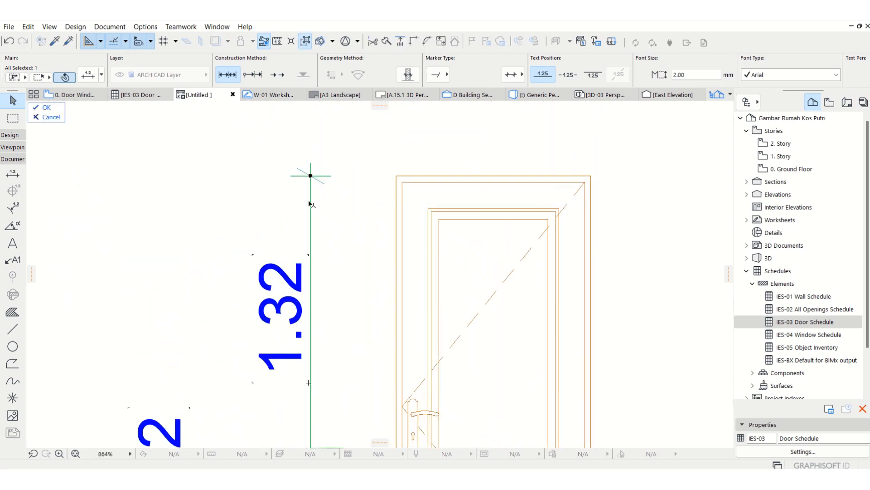
click(428, 208)
scroll(414, 180, down, 3)
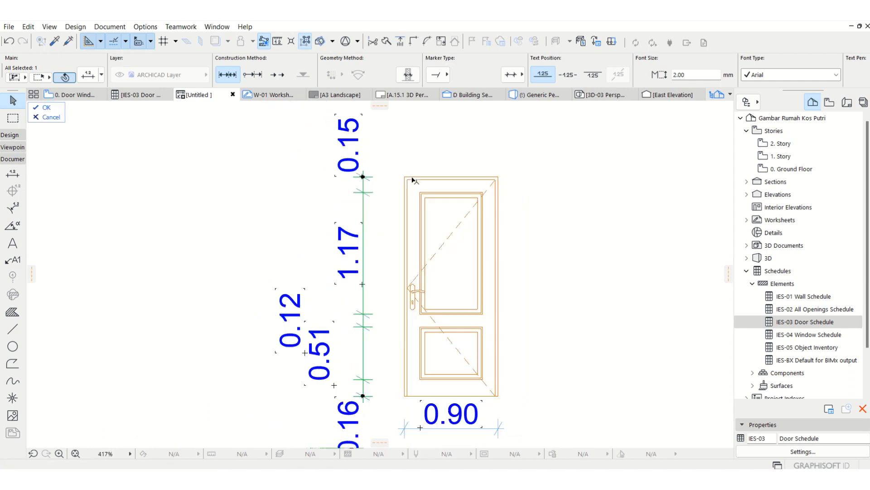
Step: Set the font size of both the vertical and the width dimensions to 1 mm
scroll(413, 180, down, 3)
scroll(412, 197, up, 1)
scroll(468, 340, up, 2)
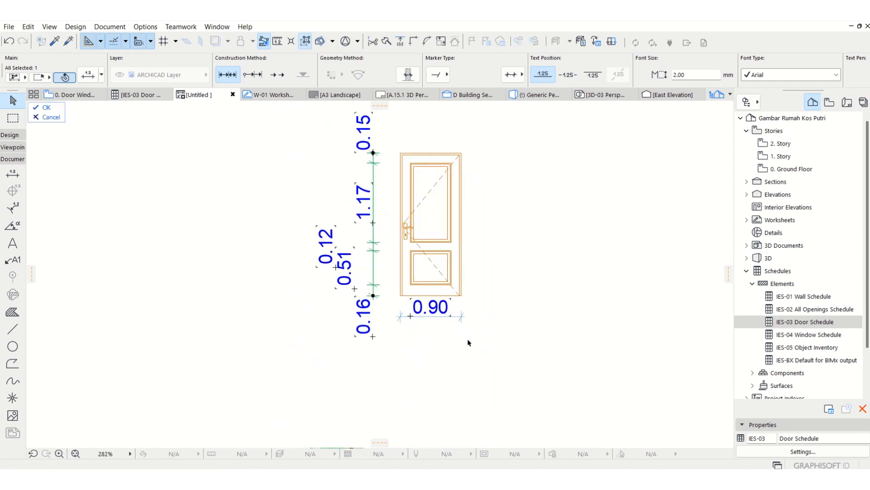
shift+click(452, 306)
click(694, 75)
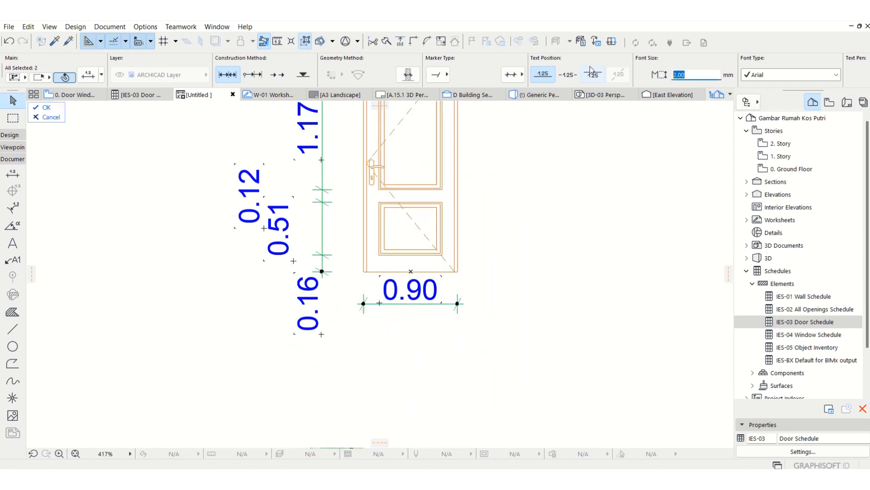
text(1)
key(Return)
key(Escape)
Step: Copy the vertical dimension chain of door P1 to a parallel position farther from the door
scroll(420, 163, down, 2)
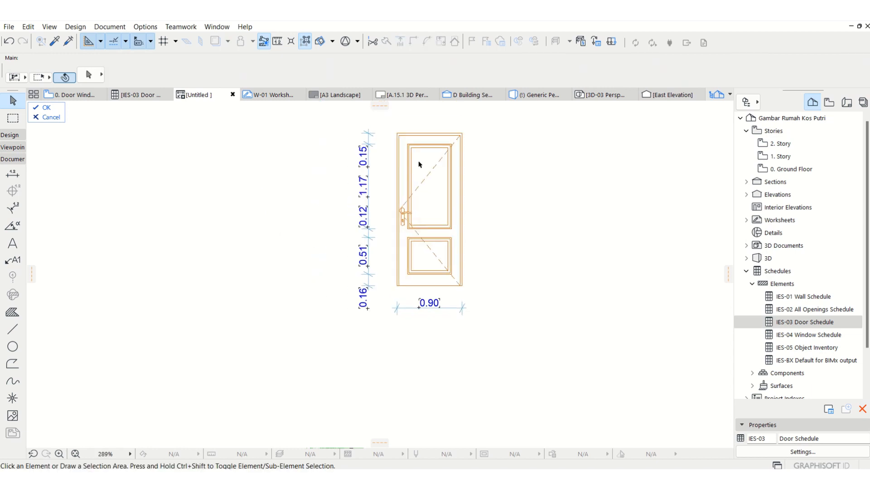
middle_drag(367, 176, 351, 208)
scroll(354, 197, up, 2)
click(354, 198)
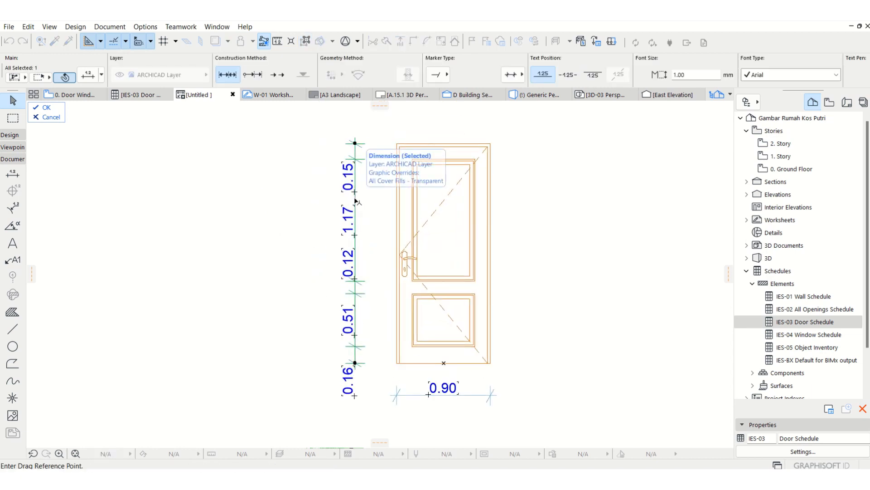
drag(355, 198, 325, 205)
click(326, 205)
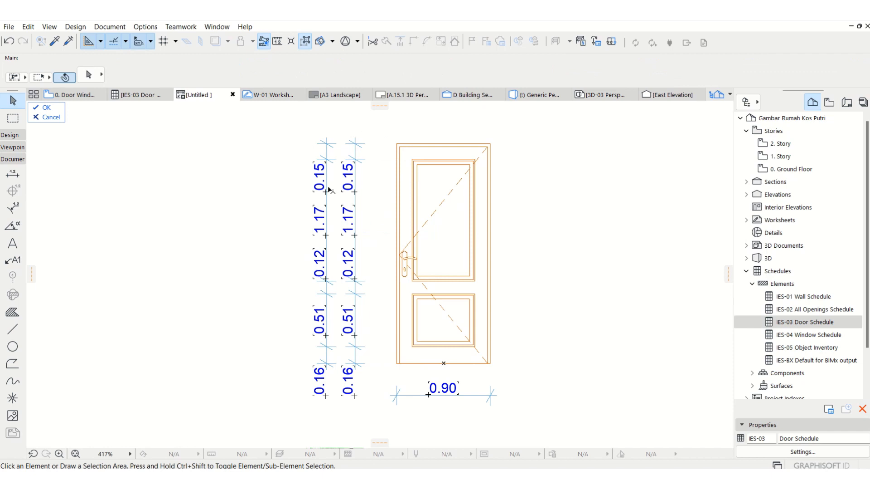
Step: Delete all intermediate panel points from the outer vertical dimension chain, leaving only the door's overall height
click(326, 157)
scroll(326, 154, up, 2)
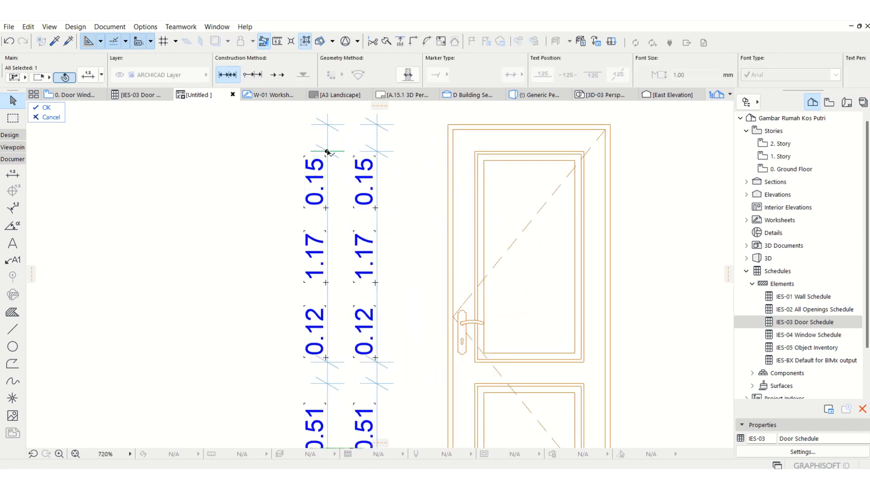
click(327, 151)
key(Delete)
click(326, 358)
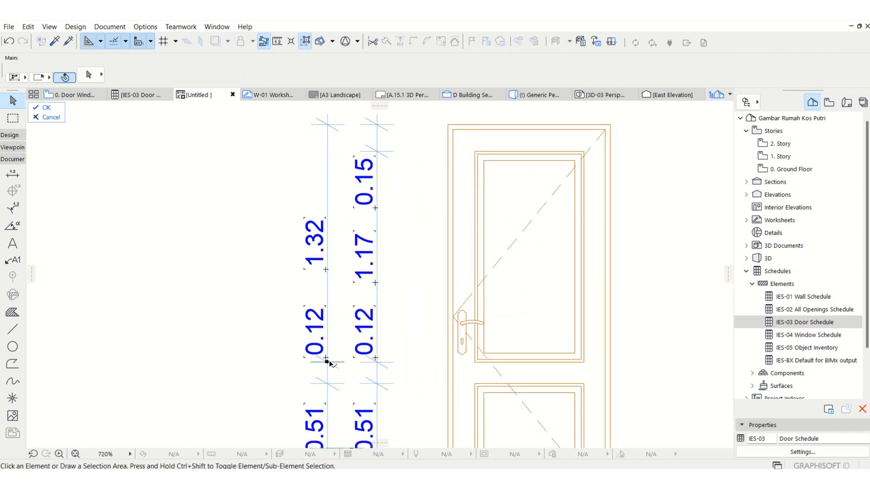
key(Delete)
click(326, 383)
key(Delete)
scroll(352, 237, down, 2)
scroll(348, 357, up, 2)
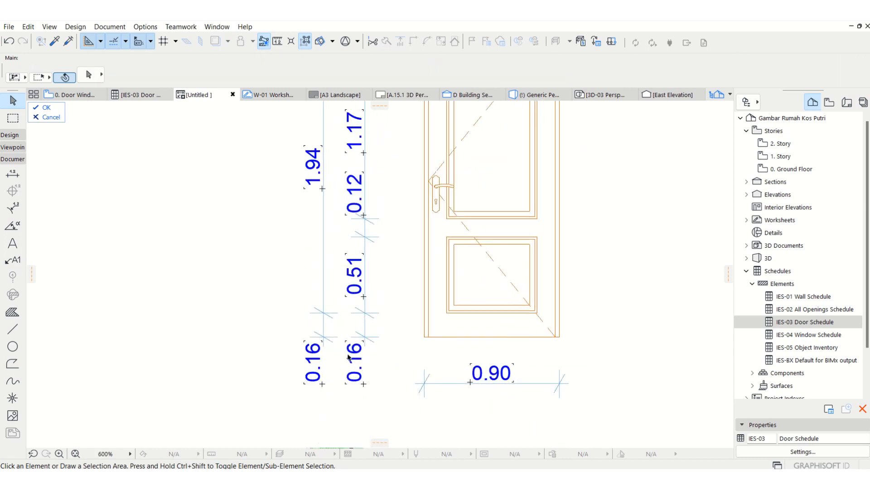
click(324, 312)
key(Delete)
scroll(410, 361, down, 2)
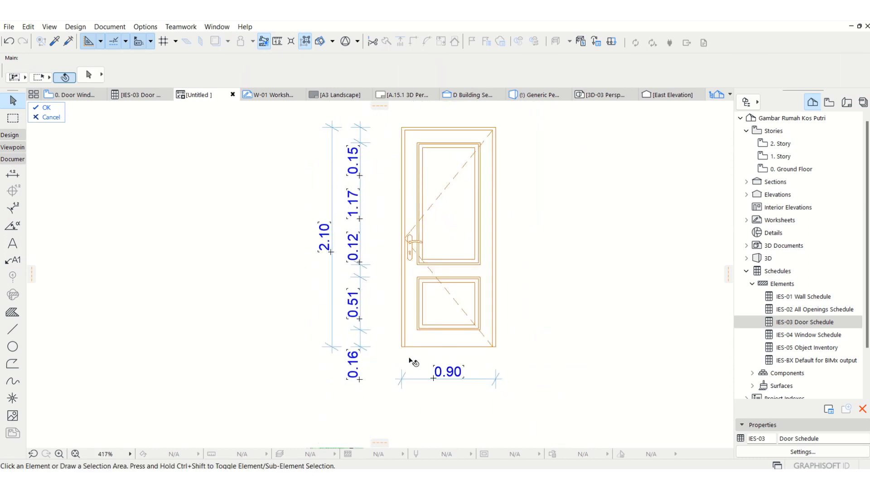
Step: Add dimension points at both side edges of the door panels to the width dimension below the door
scroll(449, 374, up, 2)
double_click(398, 384)
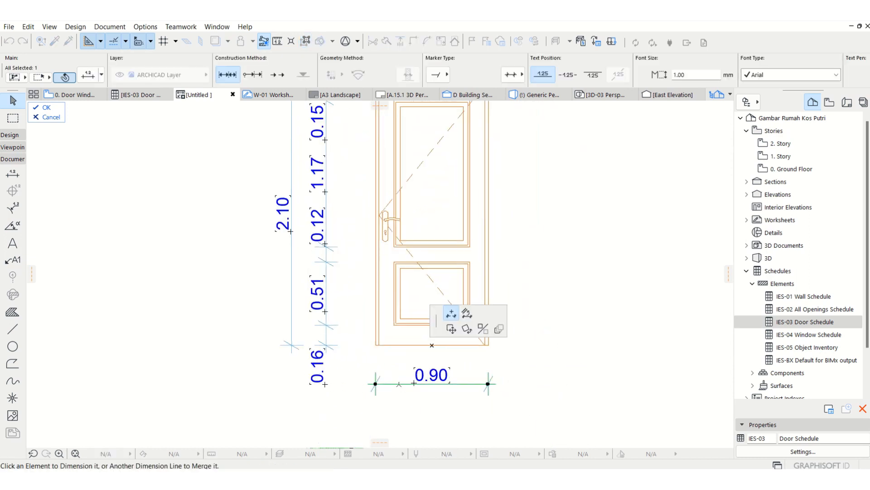
click(393, 358)
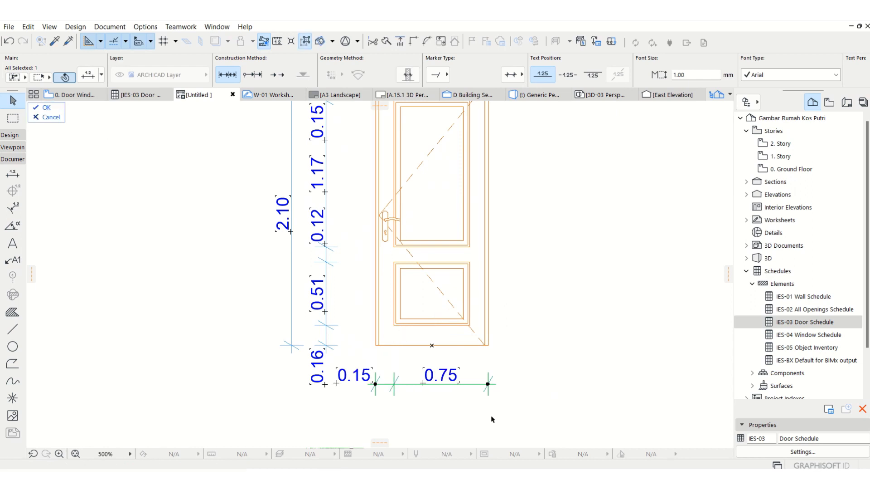
click(476, 384)
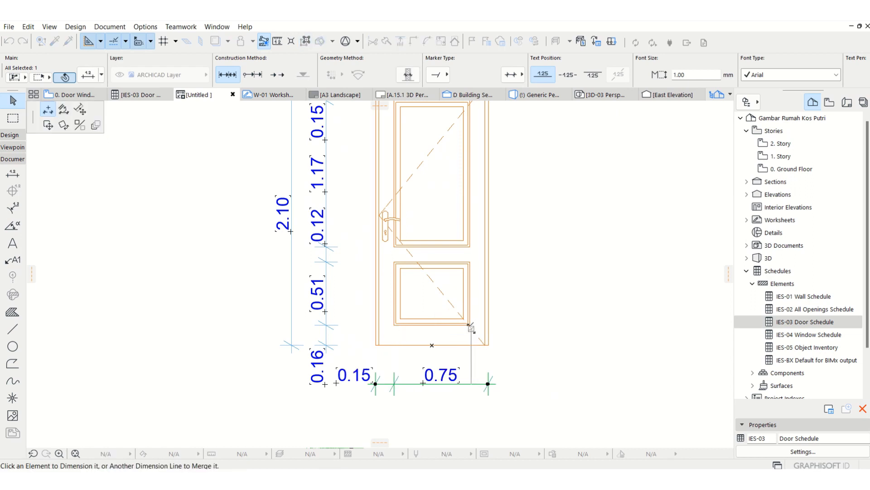
scroll(474, 339, up, 4)
click(462, 304)
scroll(467, 246, down, 2)
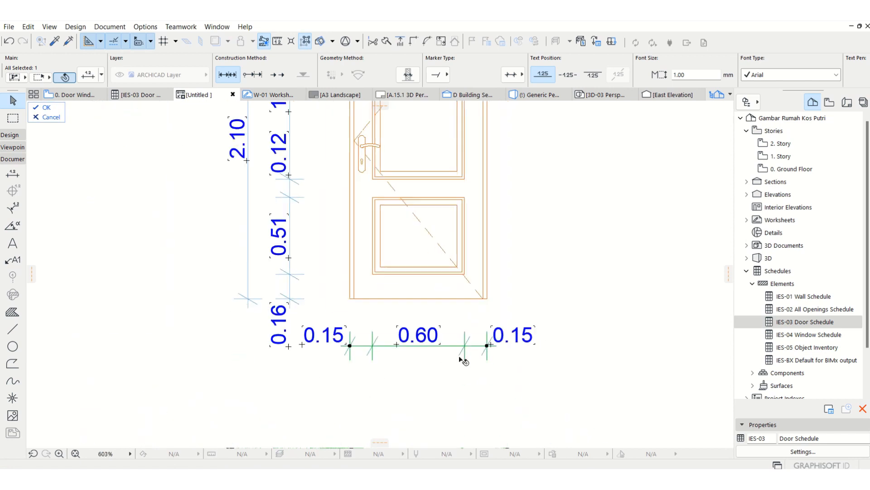
Step: Copy the horizontal dimension chain to a parallel position farther below the door
key(ctrl+shift+d)
click(476, 344)
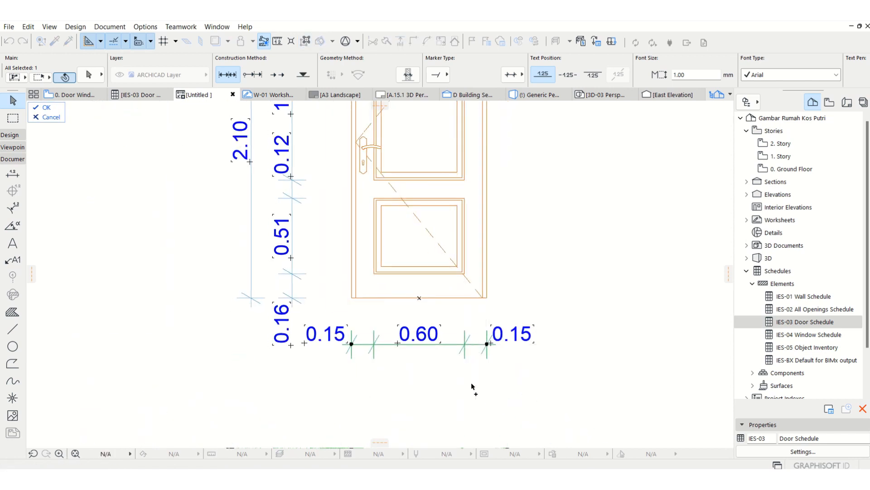
click(474, 383)
Step: Delete both intermediate panel points from the lower horizontal dimension chain, leaving only the overall door width
click(464, 384)
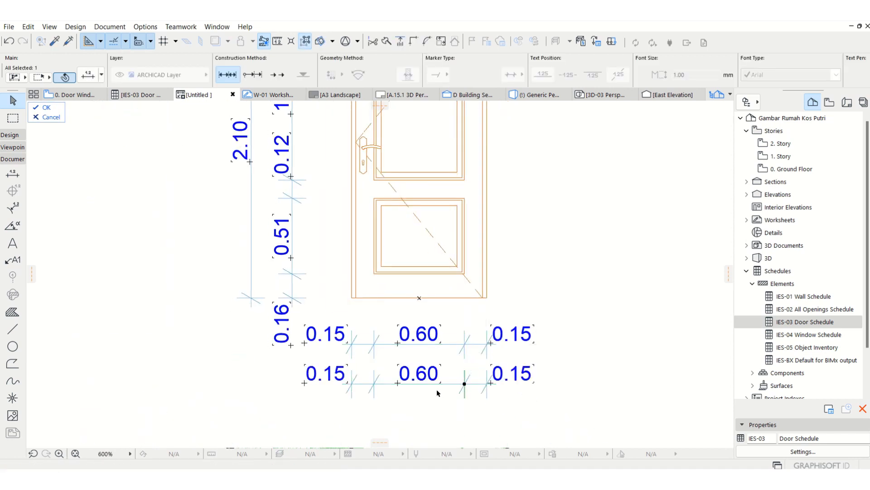
key(Delete)
click(375, 384)
key(Delete)
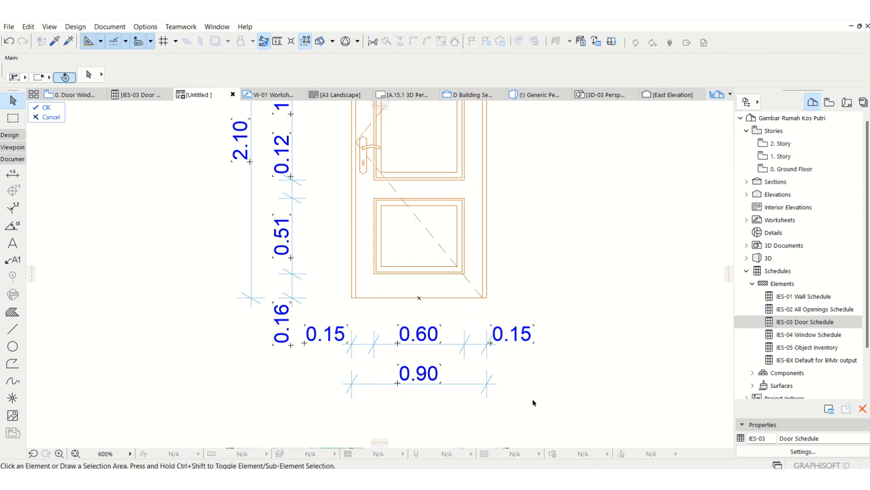
scroll(461, 358, down, 3)
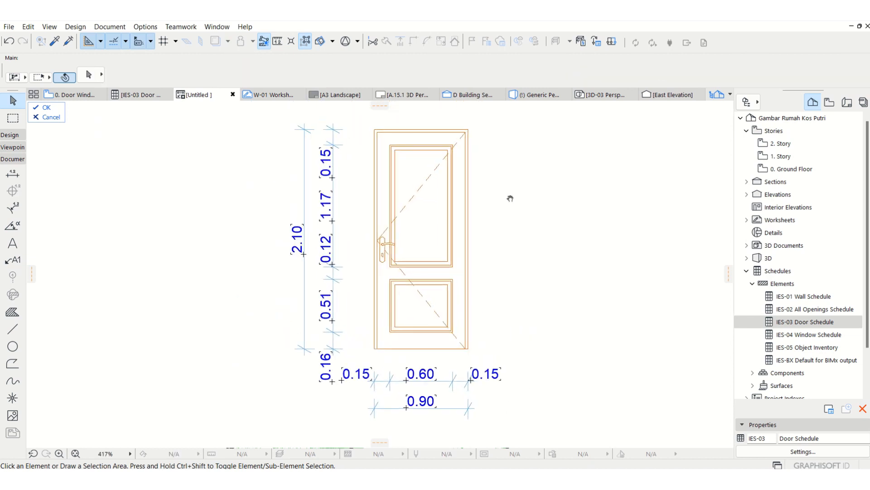
Step: Place a text label with a leader line beside the door using the Label tool
scroll(511, 196, up, 1)
click(13, 259)
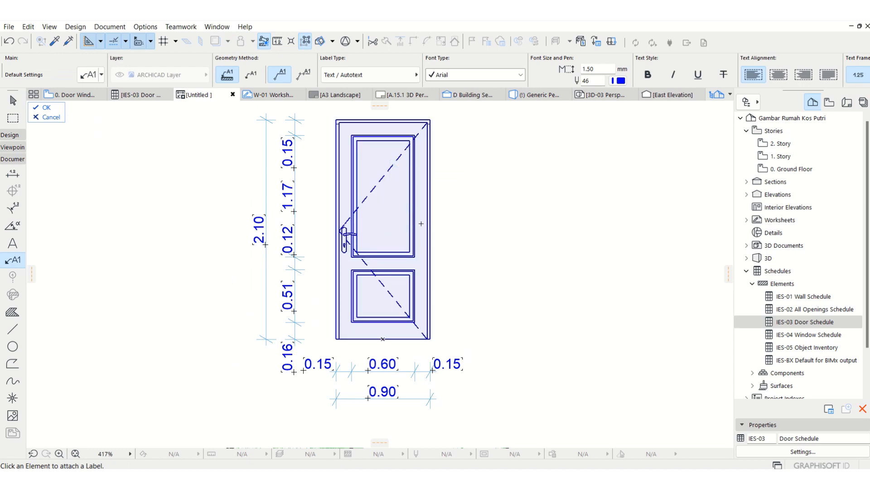
click(450, 244)
middle_drag(470, 228, 461, 270)
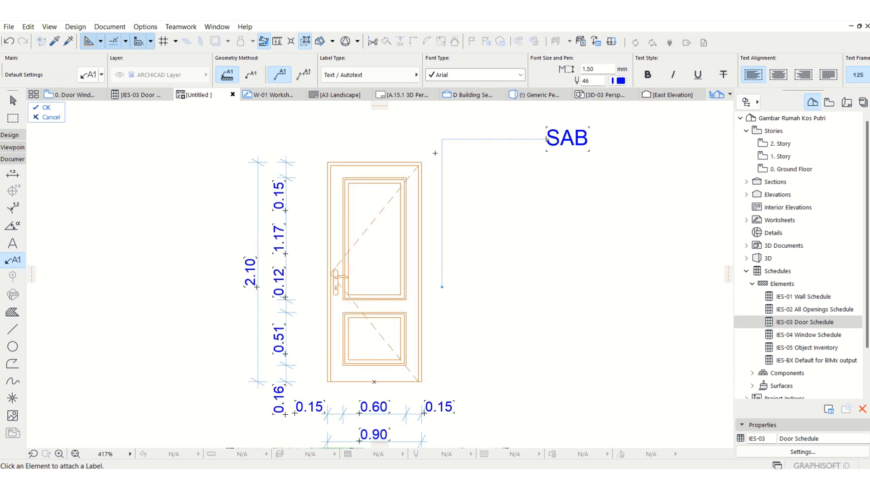
Step: Move the label down beside the upper door panel and attach its leader end to the door handle
key(Escape)
click(442, 139)
click(442, 140)
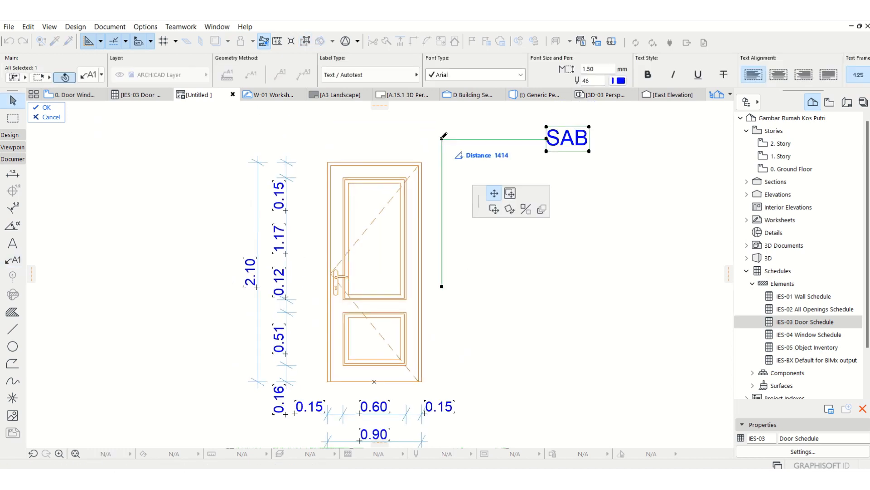
click(463, 266)
click(442, 286)
click(339, 276)
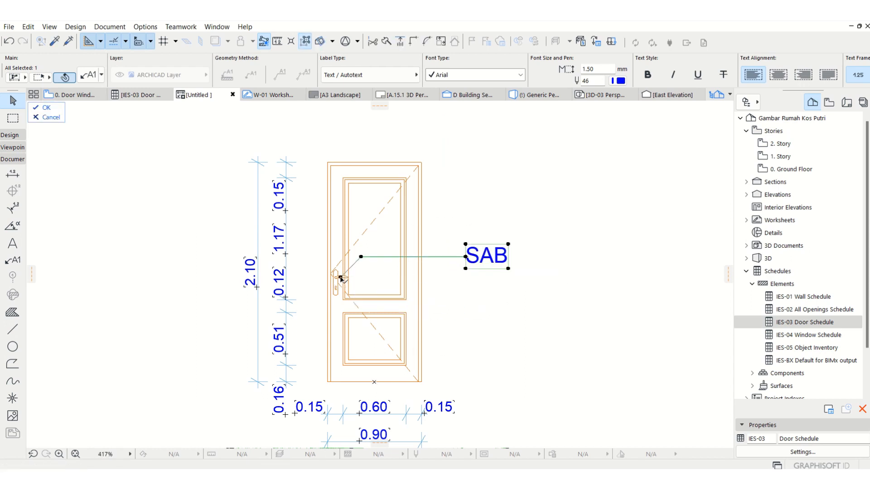
Step: Set the handle label's font size to 0.5 mm
scroll(434, 253, up, 2)
click(596, 69)
text(1)
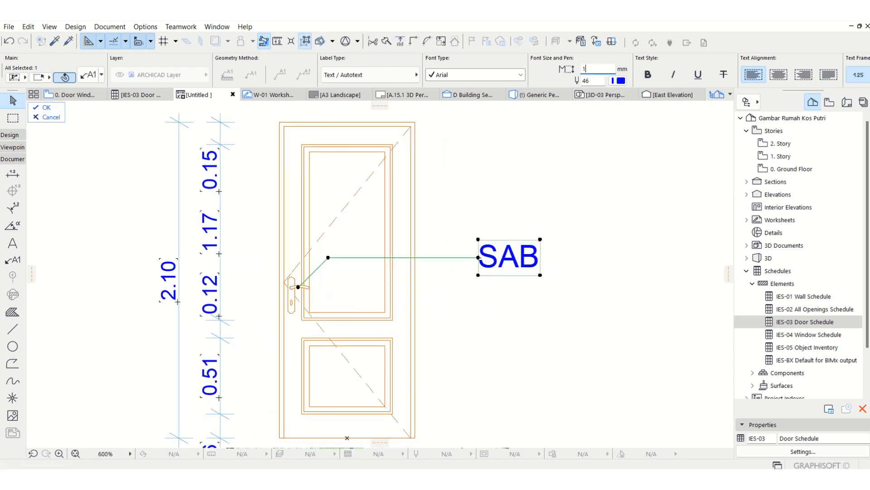
key(Return)
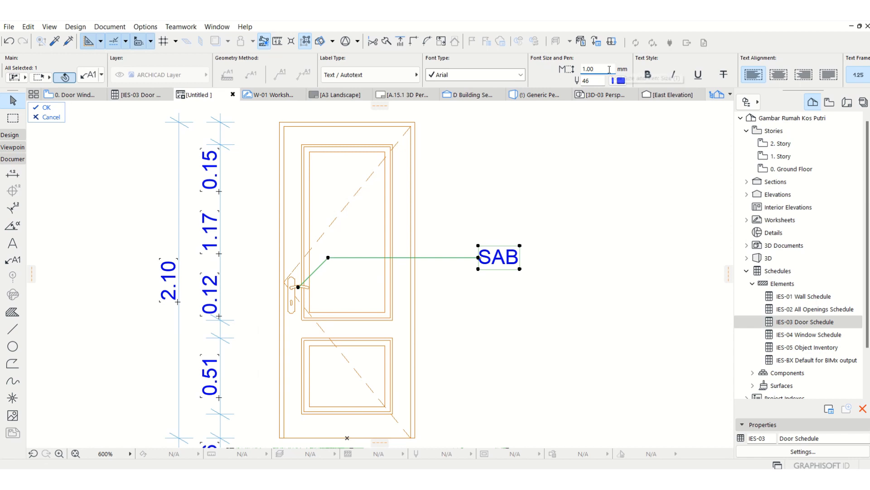
drag(610, 68, 455, 61)
text(0.5)
key(Return)
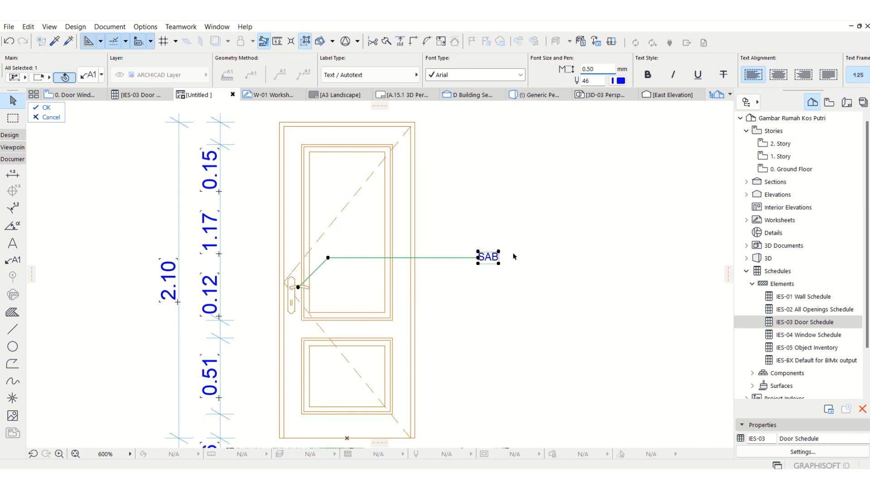
Step: Replace the handle label's text with "Handle pengunci pintu"
scroll(514, 256, up, 3)
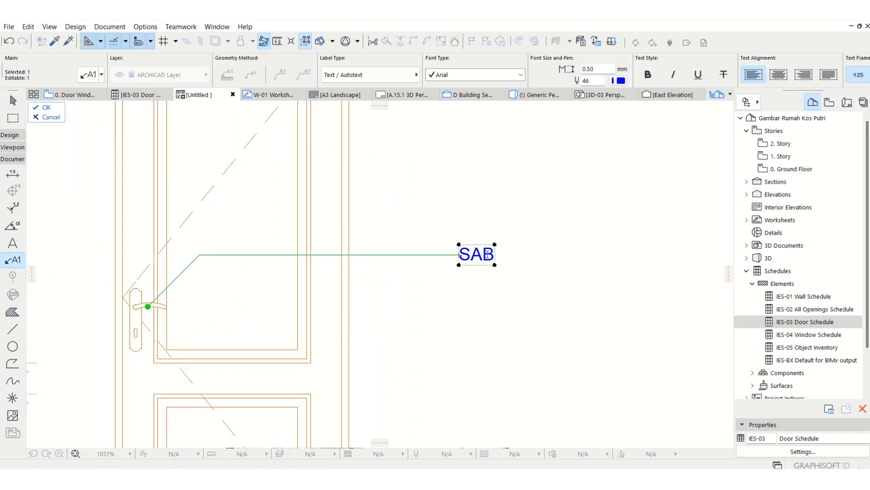
double_click(488, 254)
drag(495, 253, 458, 253)
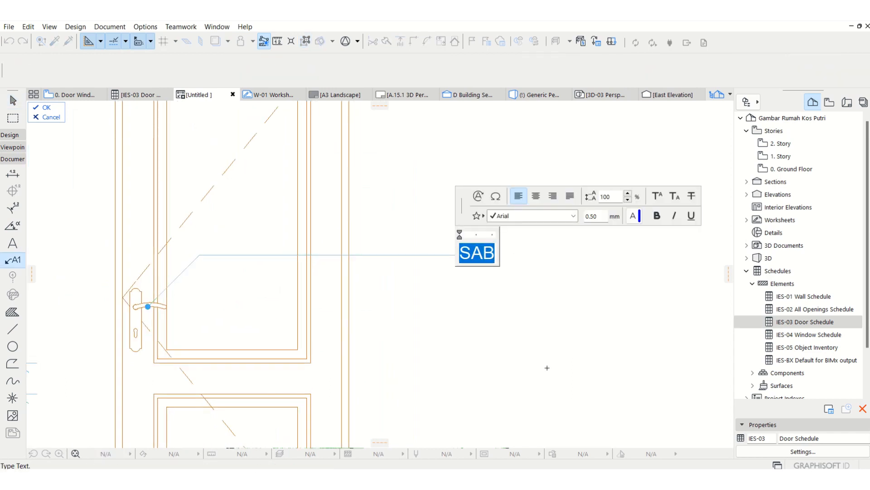
text(Hen)
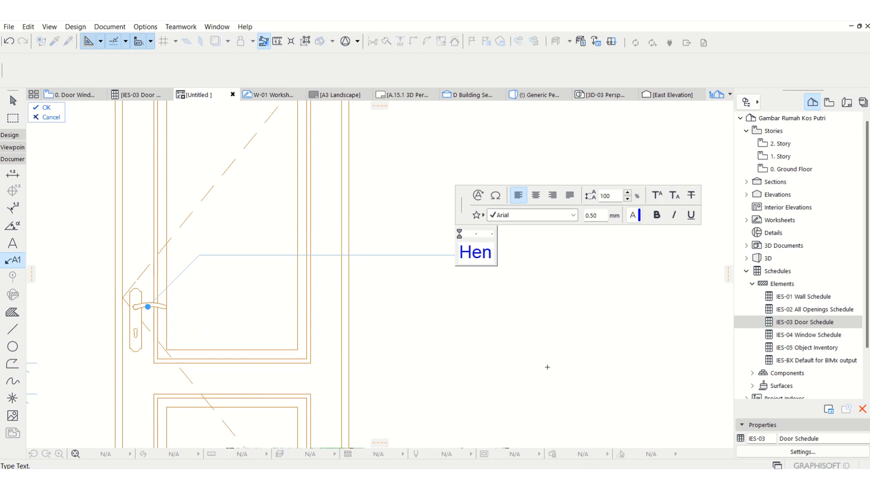
key(BackSpace)
key(BackSpace)
text(andle)
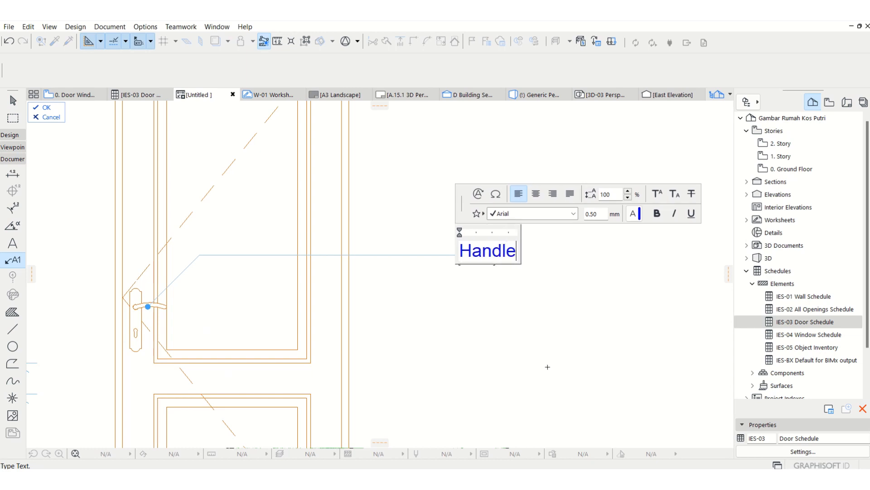
text( pengun)
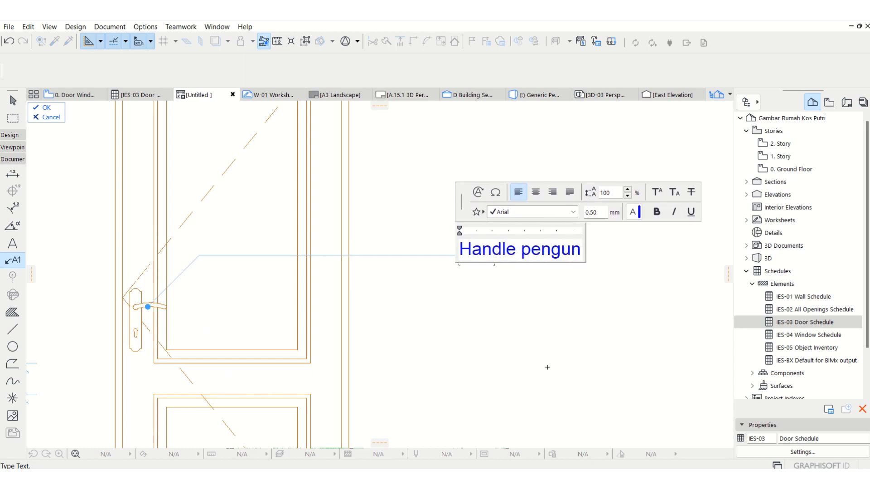
text(ci puntu)
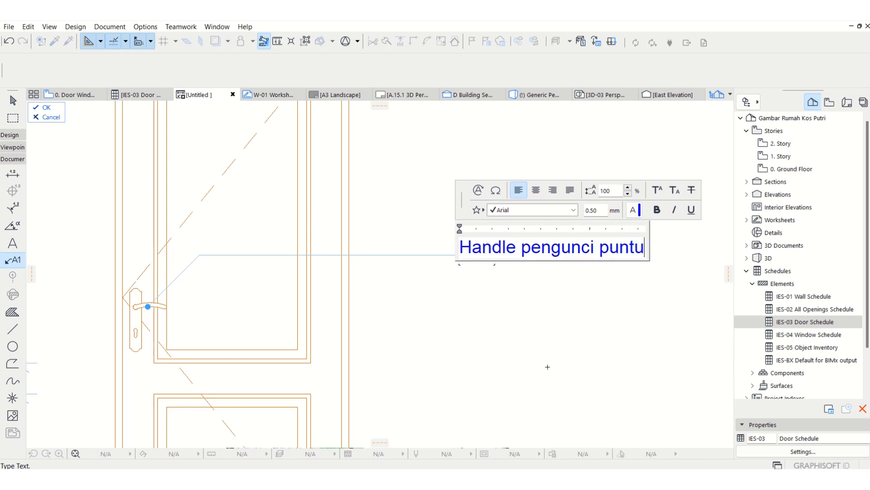
key(BackSpace)
key(BackSpace)
key(BackSpace)
key(BackSpace)
text(intu)
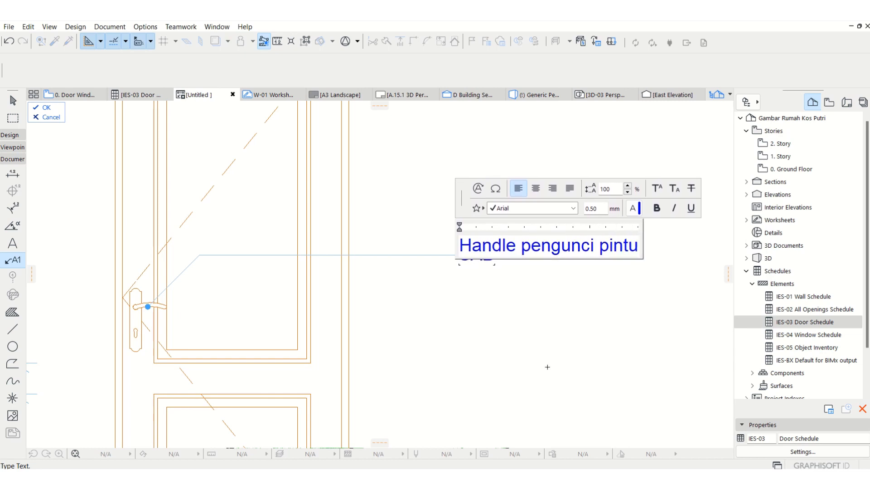
click(418, 302)
Step: Copy the handle label upward so that its leader points to the top of the door frame
scroll(403, 199, down, 5)
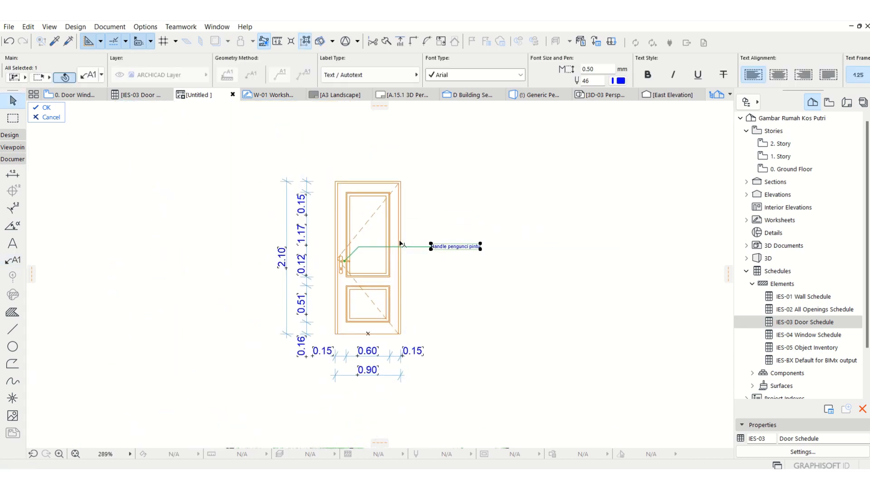
drag(366, 253, 370, 140)
click(370, 140)
scroll(449, 141, up, 4)
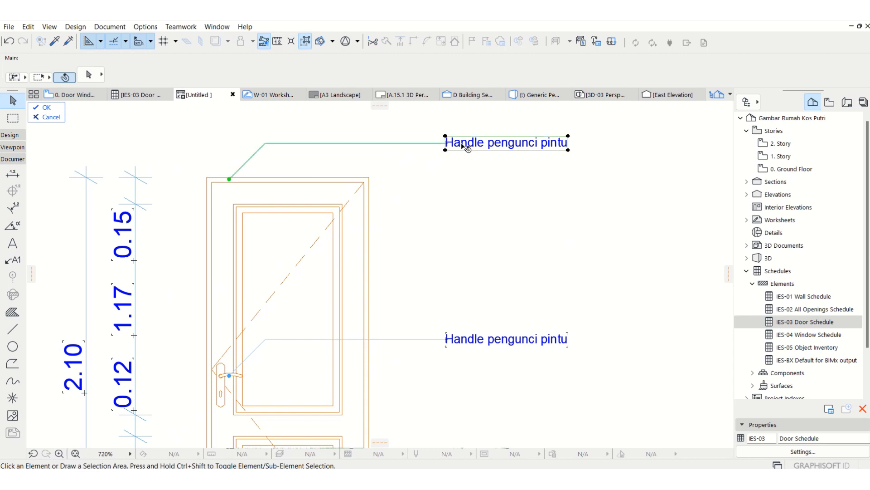
Step: Replace the text of the label pointing to the top of the door frame with "Kusen Alumunnium brown 4""
double_click(462, 143)
key(ctrl+a)
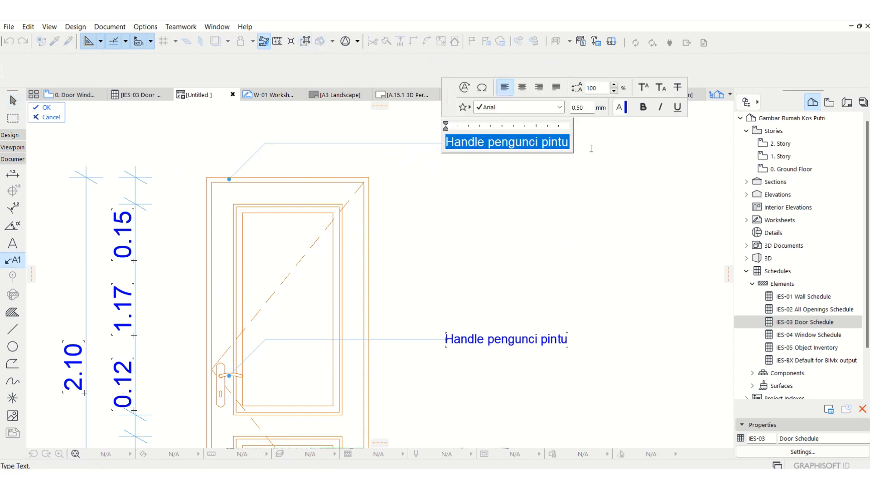
text(Ramp)
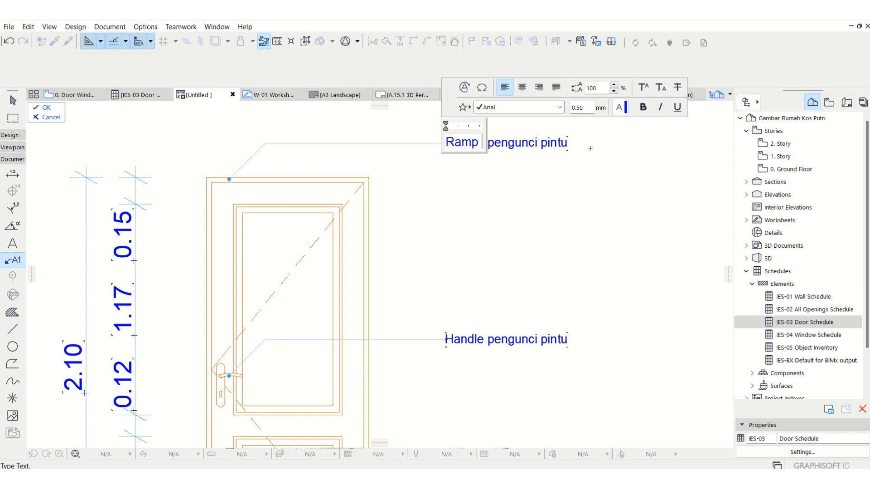
key(BackSpace)
key(BackSpace)
key(BackSpace)
key(BackSpace)
key(BackSpace)
text(Kusen)
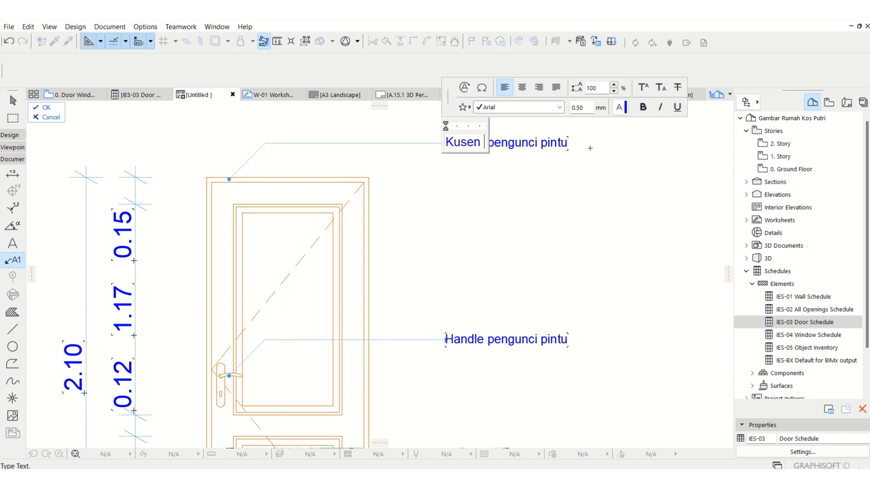
text( Alumunnium)
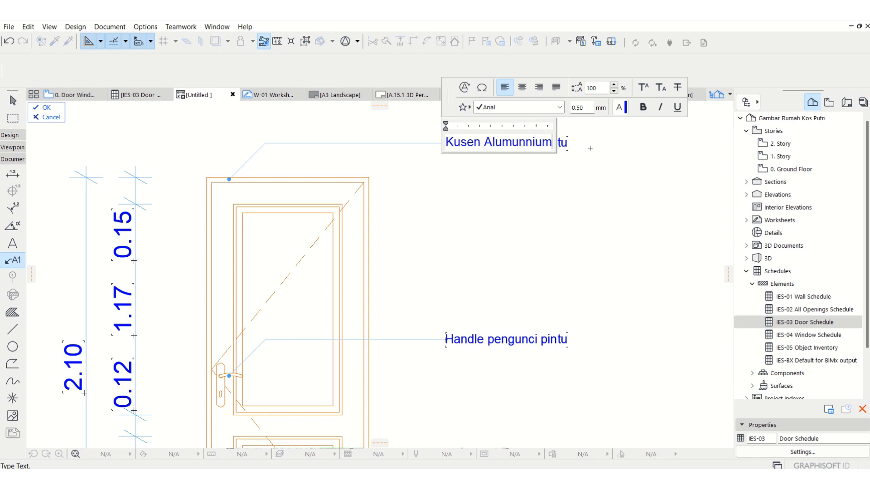
text( brown)
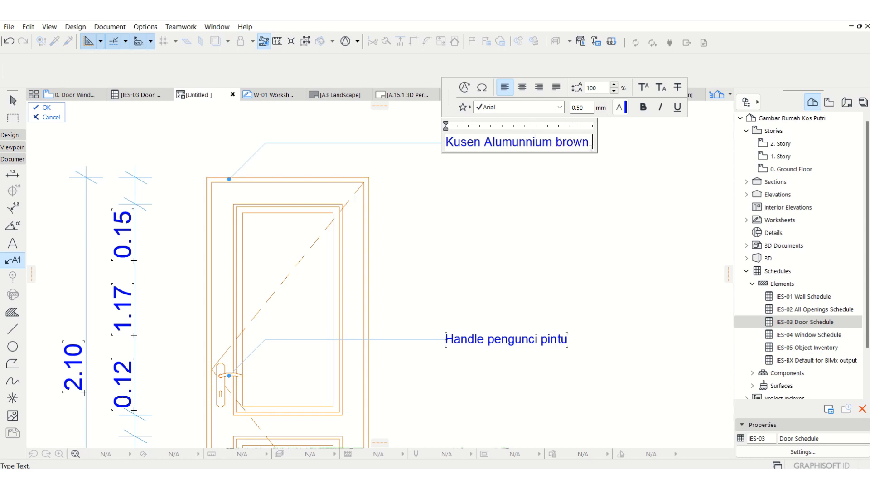
text( 4")
click(561, 170)
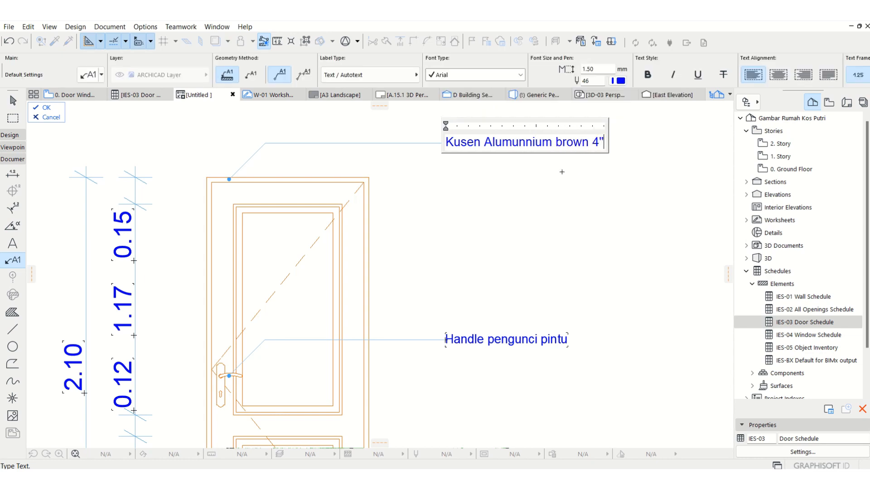
Step: Copy the frame label just below itself and move the copy's leader end onto the door leaf's top rail
ctrl+drag(418, 146, 411, 192)
click(229, 224)
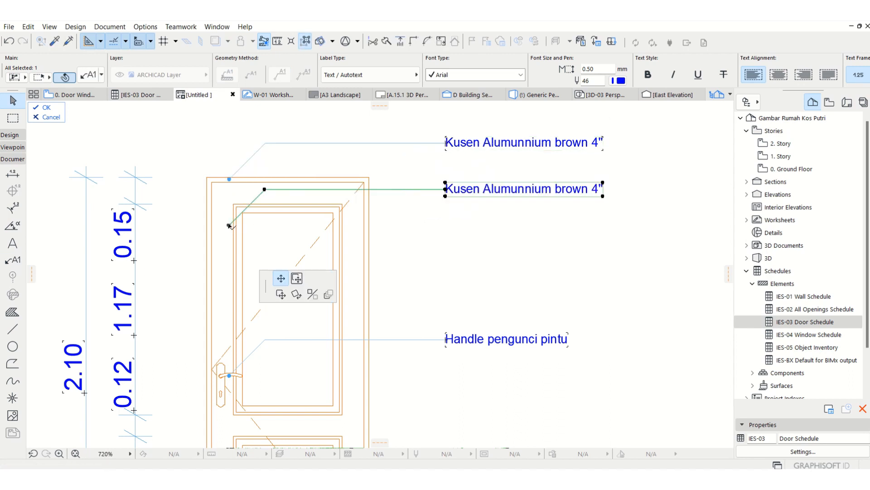
click(256, 197)
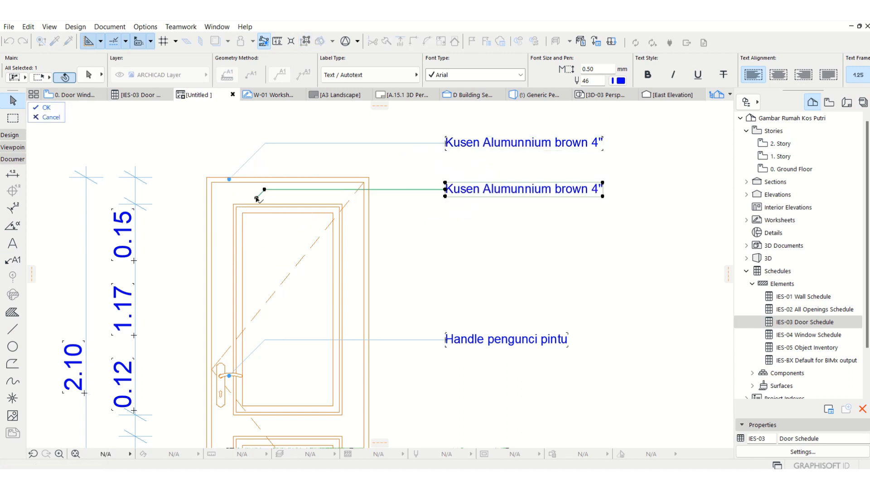
Step: Replace the top rail label's text with "Ramp pintu kayu jati 3 cm"
double_click(502, 193)
key(ctrl+a)
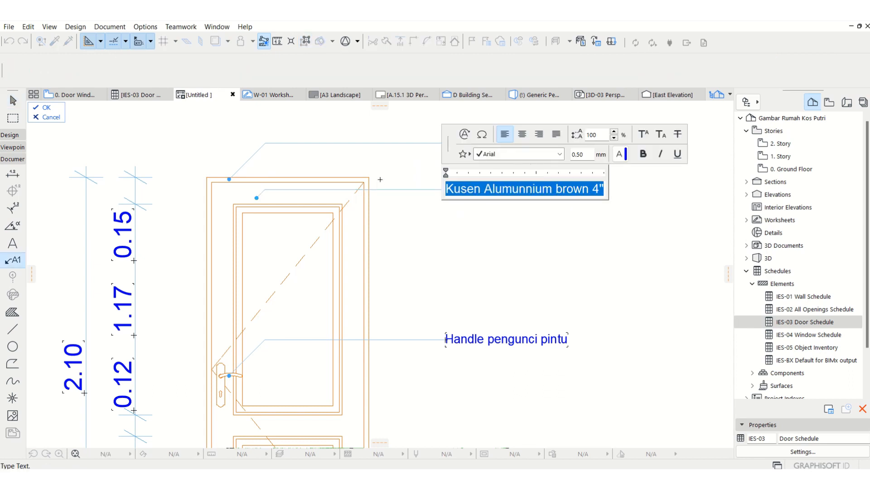
text(Daun pintu kayu)
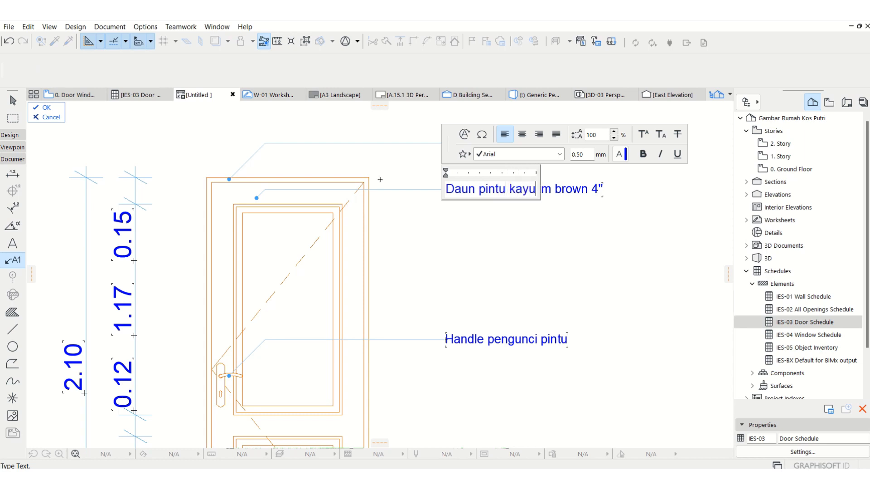
key(BackSpace)
key(BackSpace)
key(BackSpace)
key(BackSpace)
key(BackSpace)
key(BackSpace)
key(BackSpace)
key(BackSpace)
key(BackSpace)
key(BackSpace)
key(BackSpace)
key(BackSpace)
key(BackSpace)
key(BackSpace)
key(BackSpace)
text(R)
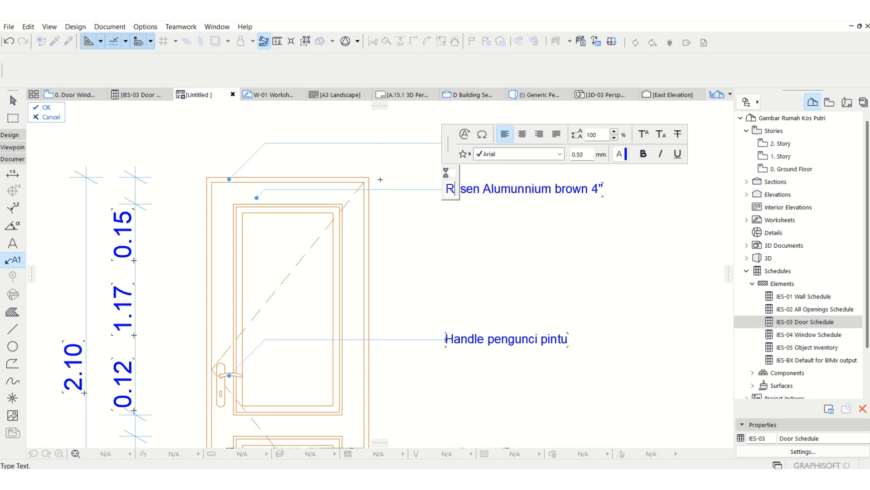
text(amp pintu )
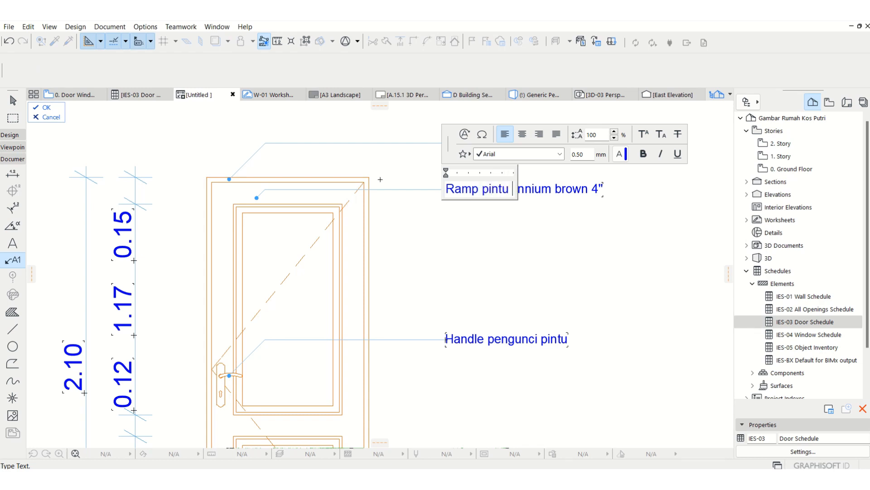
text(kayu)
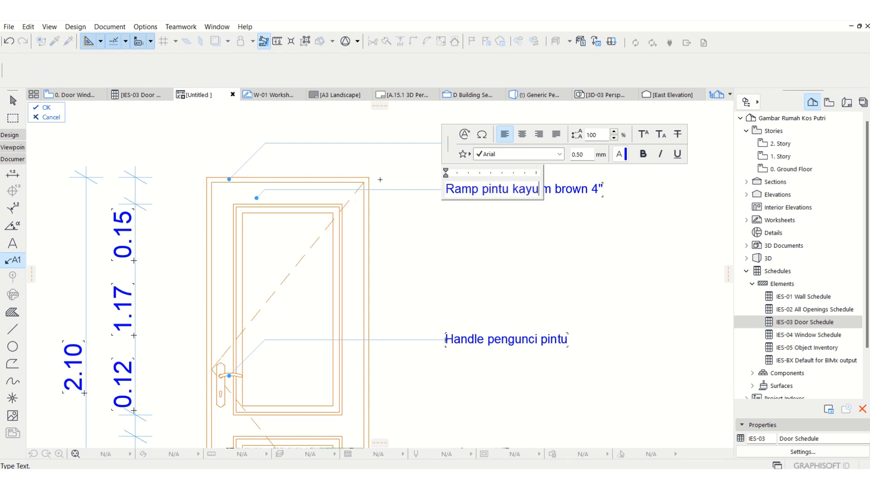
text( j)
key(BackSpace)
text(jati)
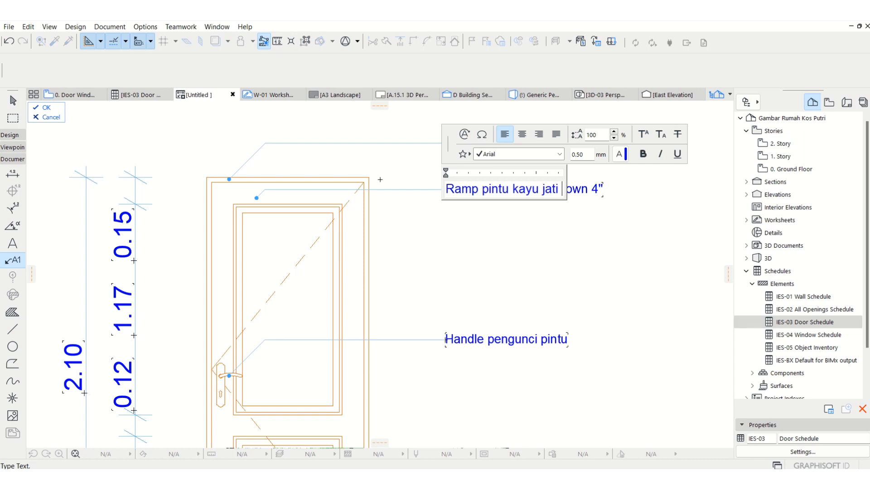
text(3 cm)
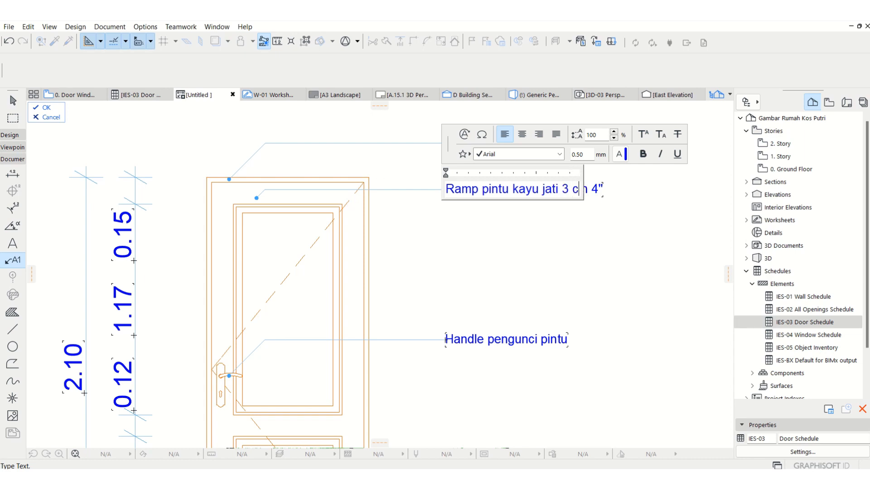
click(460, 220)
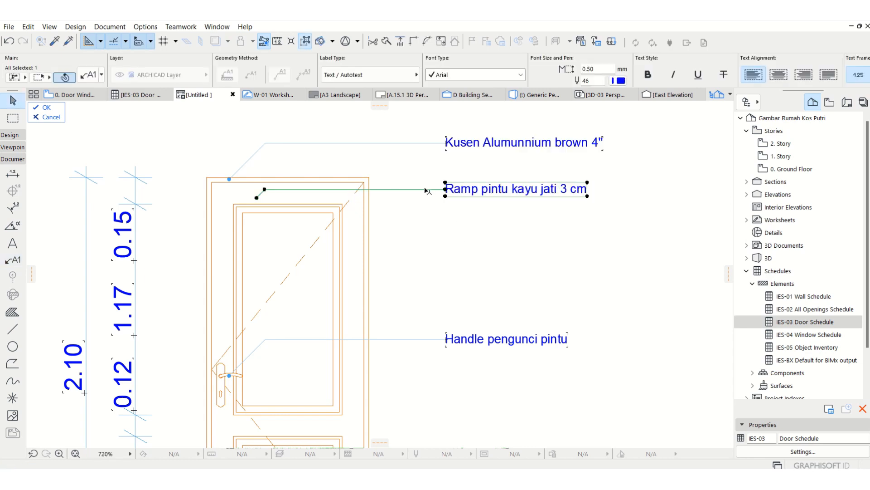
Step: Copy the top rail label down so it points to the upper door panel, and change its text to "Panil pintu kayu jati 2 cm"
ctrl+drag(422, 190, 422, 231)
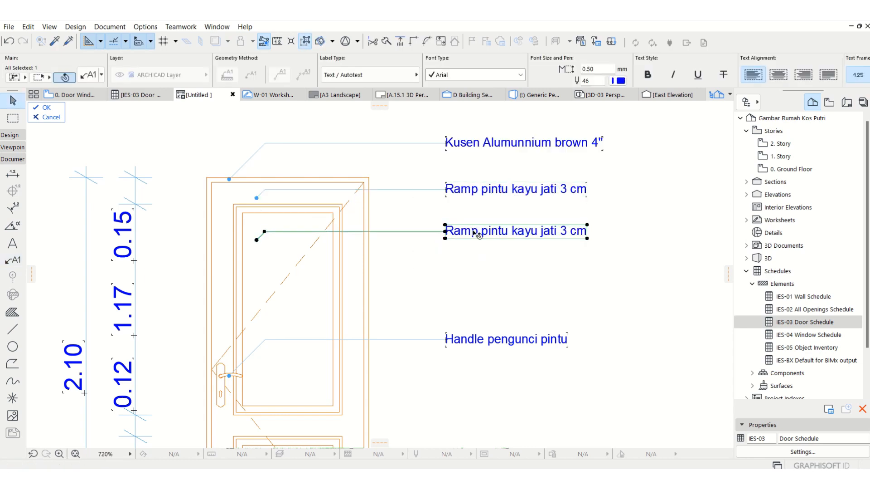
double_click(476, 232)
drag(478, 231, 391, 230)
text(panil)
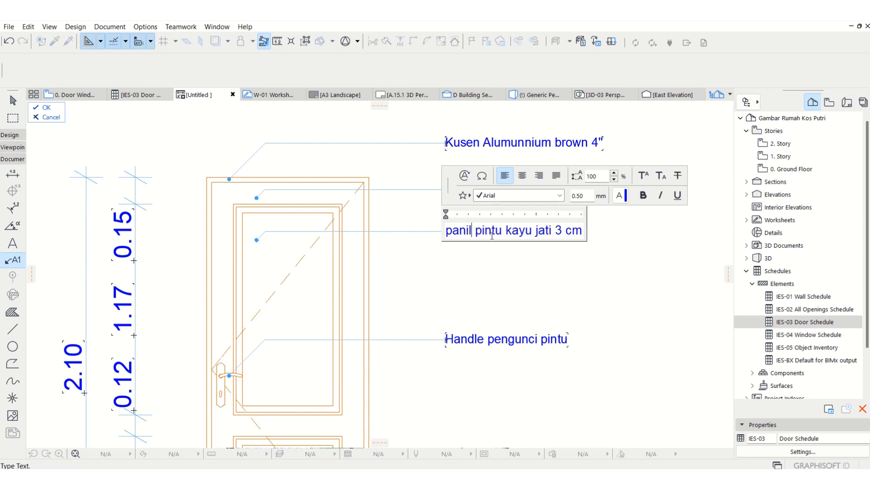
key(Home)
key(shift+Right)
text(P)
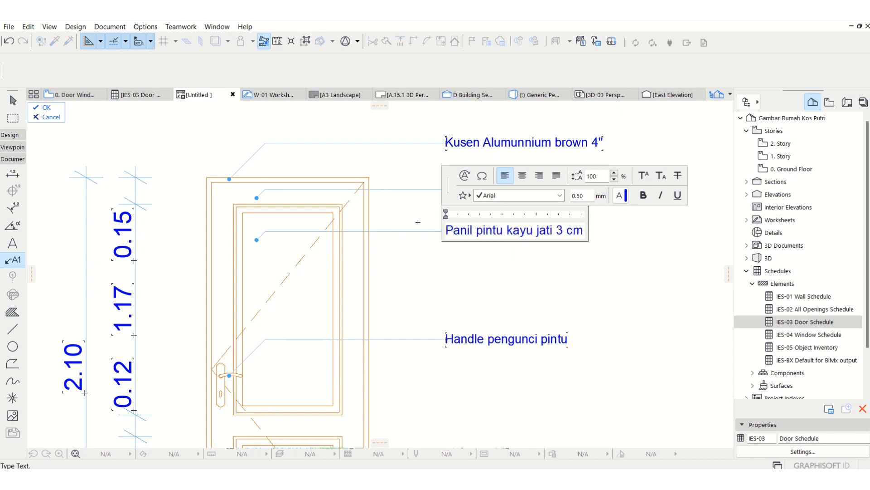
double_click(560, 230)
text(2)
click(387, 178)
scroll(387, 178, down, 2)
scroll(385, 254, up, 2)
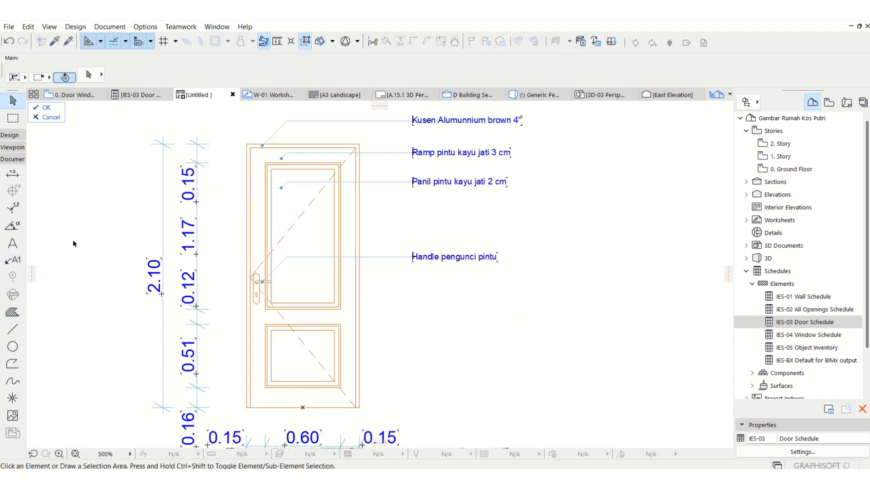
Step: Draw a rectangle 10 wide and 100 high from the door leaf's upper corner on the side opposite the handle
click(12, 364)
click(252, 74)
scroll(318, 150, up, 6)
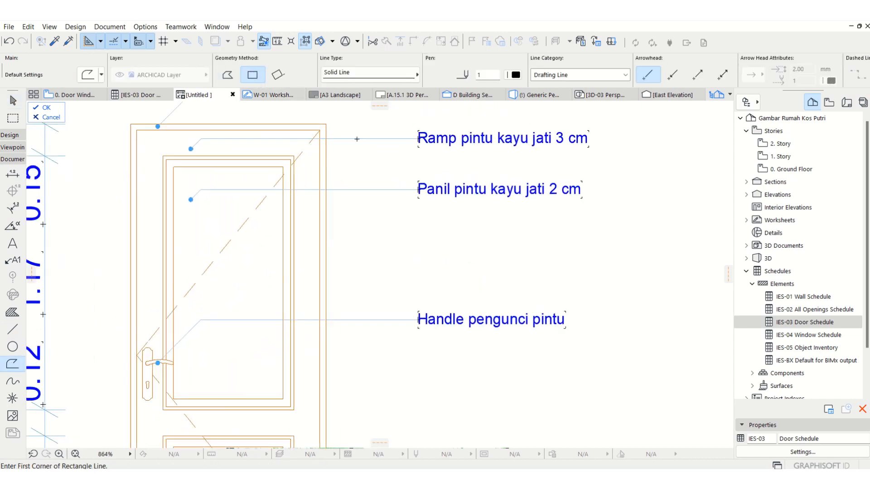
click(307, 147)
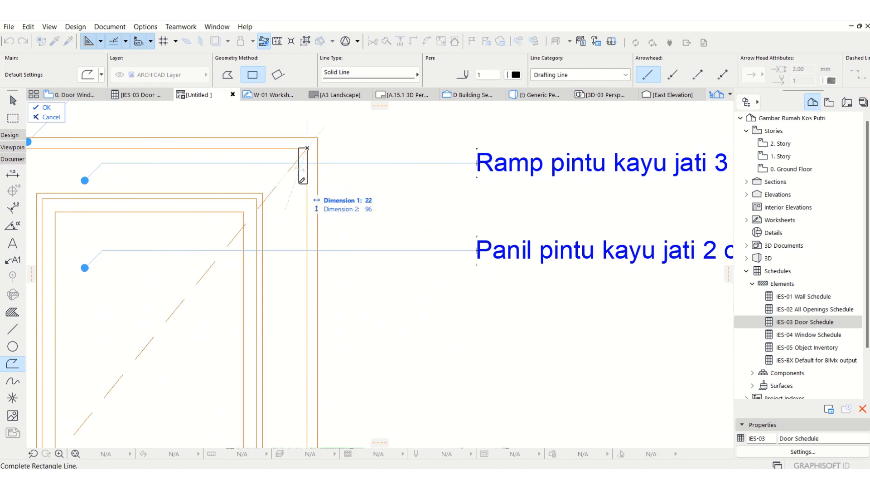
text(0.0)
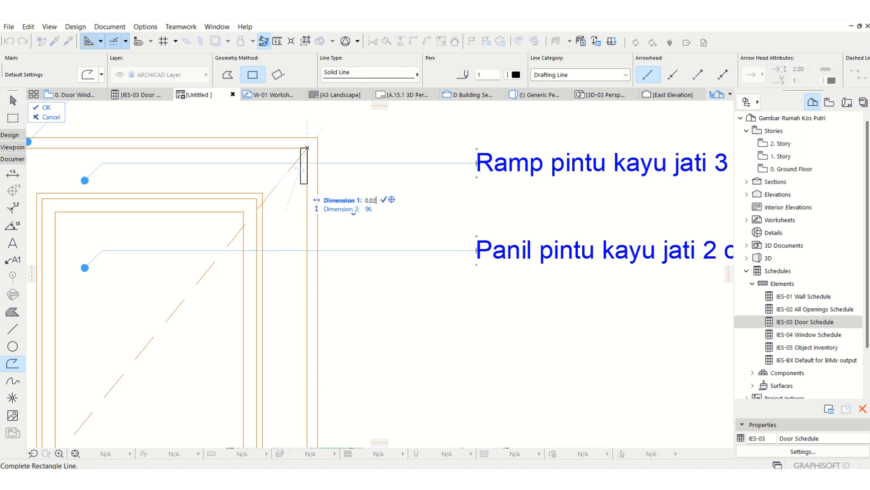
text(1)
key(Tab)
text(0)
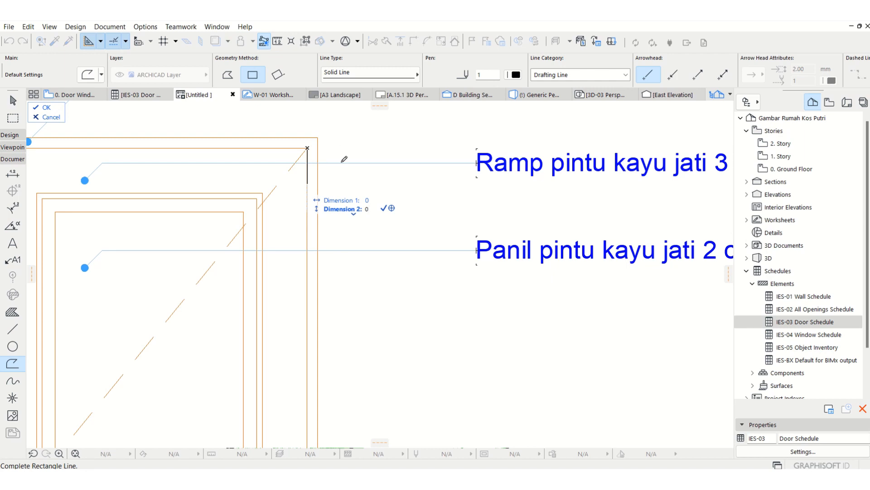
scroll(310, 146, up, 5)
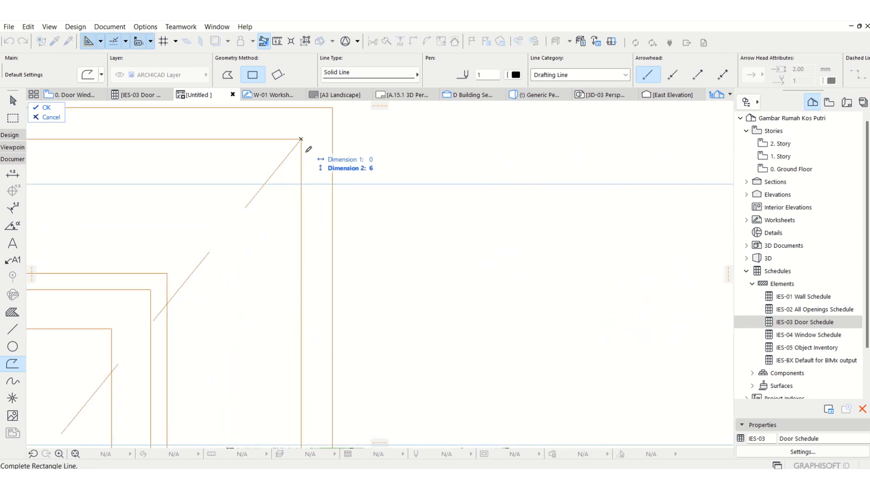
text(10)
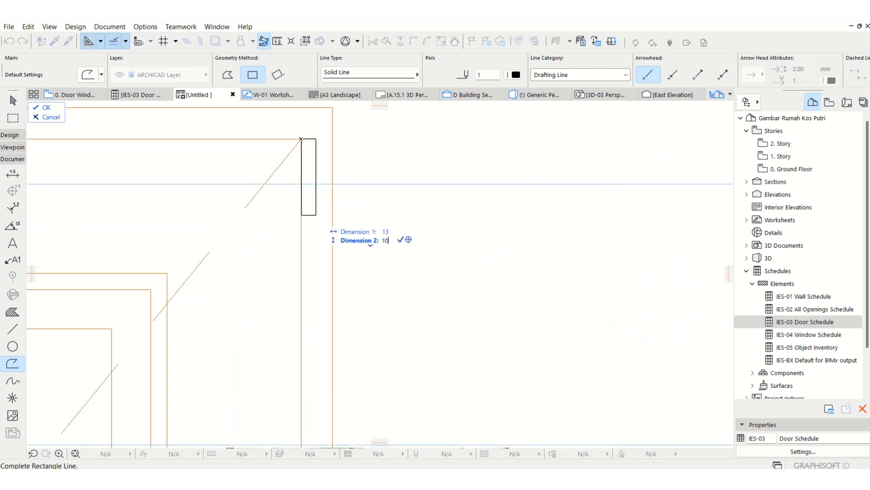
key(Tab)
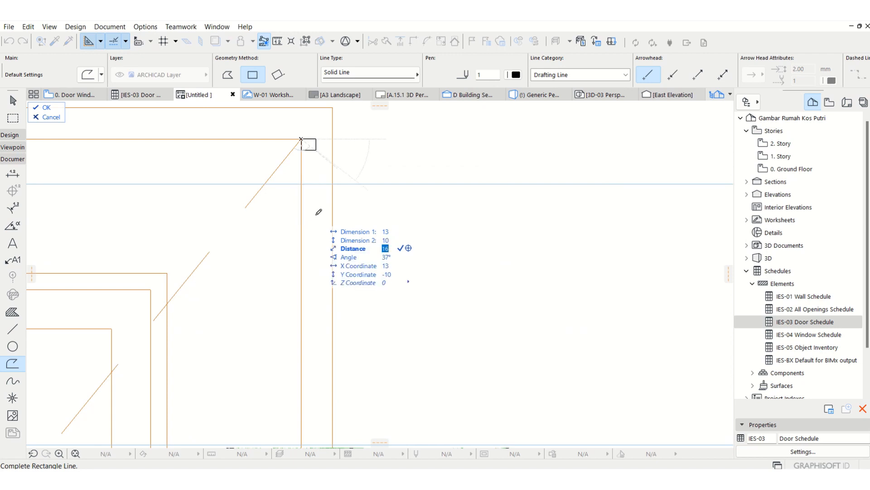
text(70)
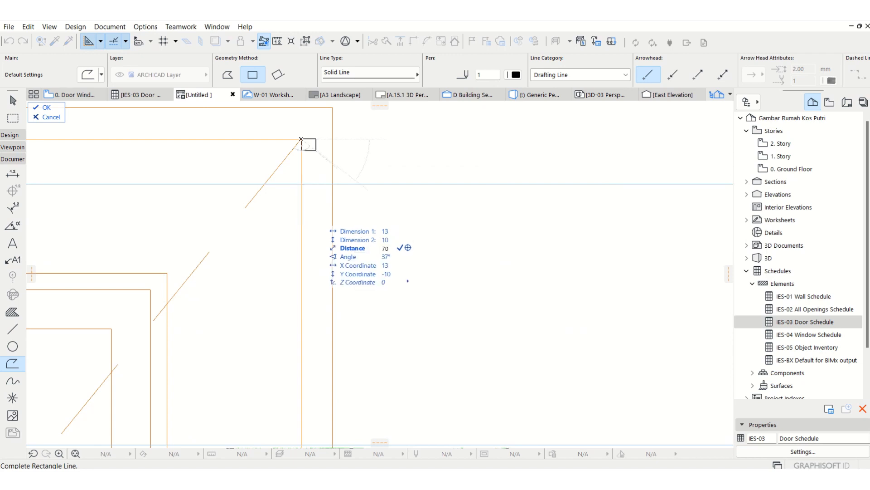
key(Return)
scroll(319, 212, down, 1)
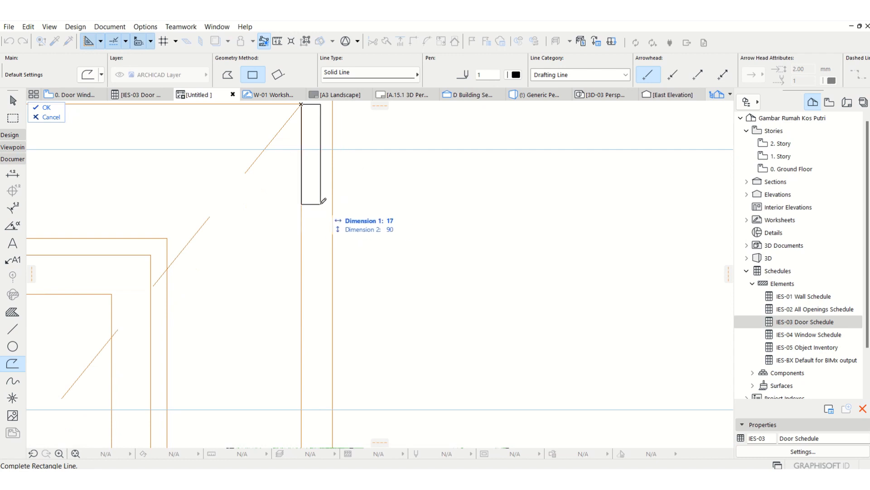
text(10)
key(Tab)
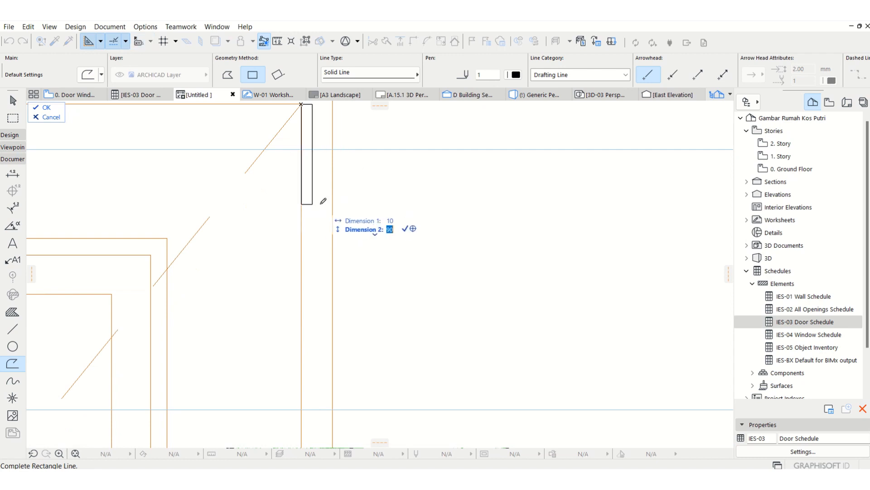
text(100)
key(Return)
key(Escape)
Step: Copy the small rectangle down the same door edge so its lower end aligns with the lower panel's bottom edge
click(313, 216)
scroll(319, 148, down, 6)
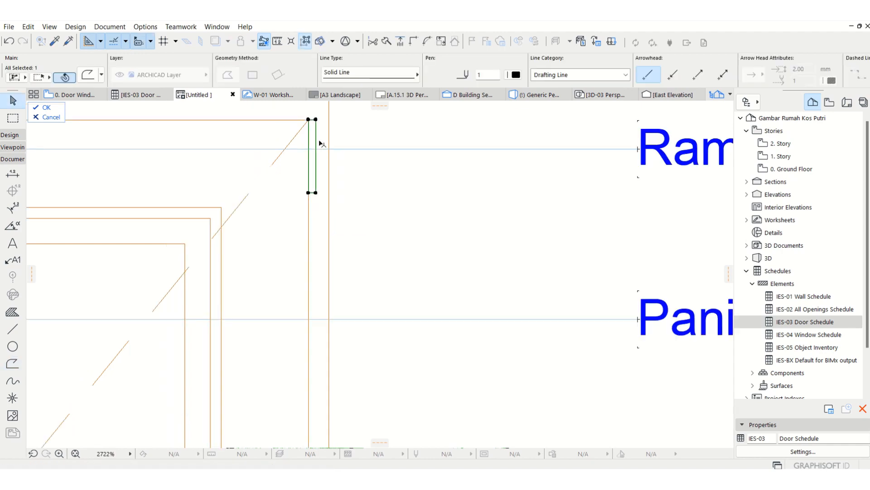
scroll(319, 148, up, 2)
key(ctrl+shift+d)
click(313, 135)
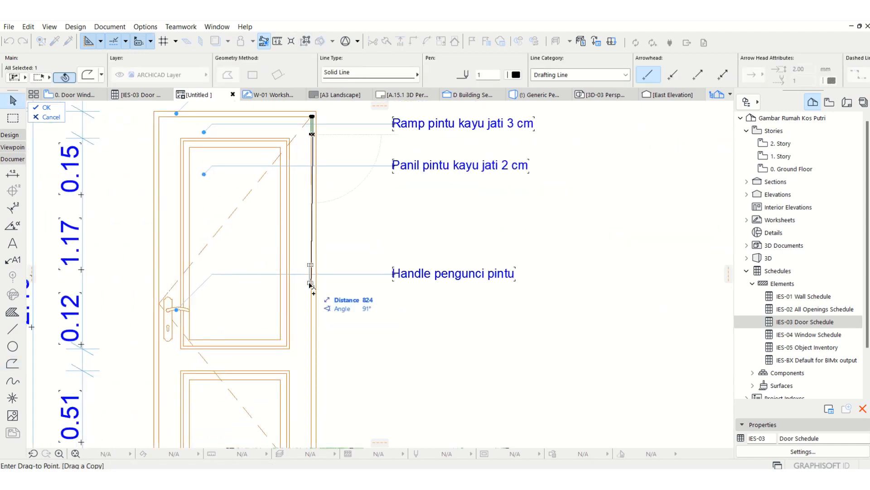
middle_drag(317, 408, 317, 303)
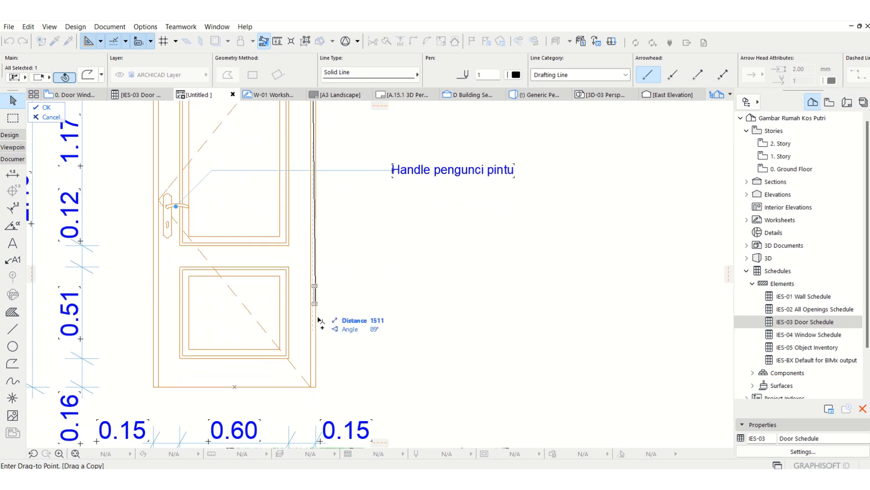
click(289, 359)
scroll(296, 368, down, 2)
Step: Move the upper small hinge rectangle down the door edge so its upper end aligns with the upper panel's top edge
click(307, 132)
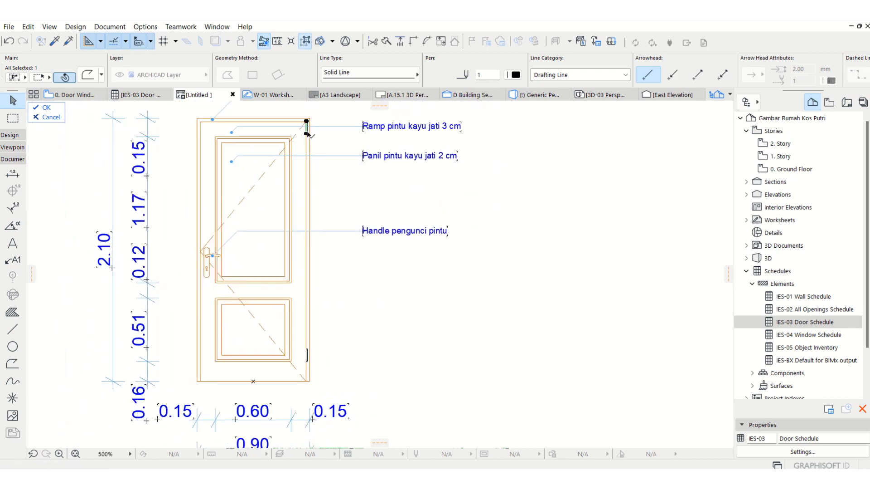
key(ctrl+d)
click(307, 122)
scroll(291, 137, up, 3)
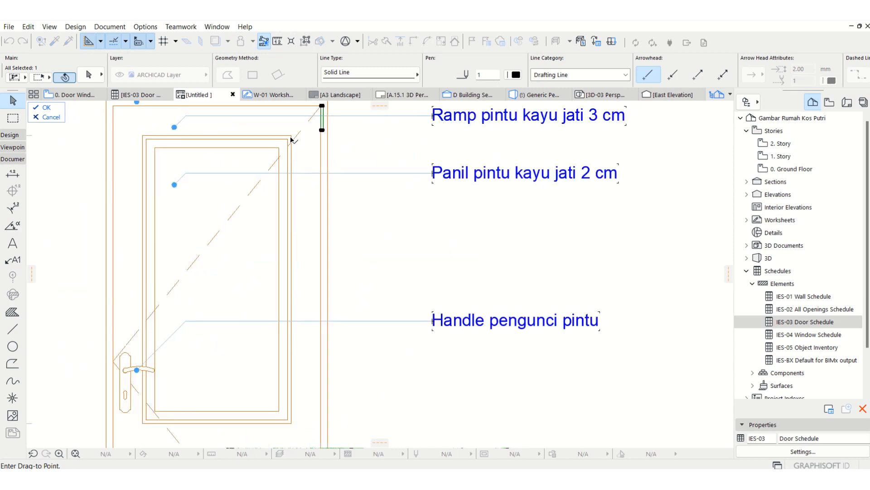
click(291, 137)
Step: Copy the upper hinge rectangle down the same door edge so it is centred between the upper and lower panels
key(ctrl+shift+d)
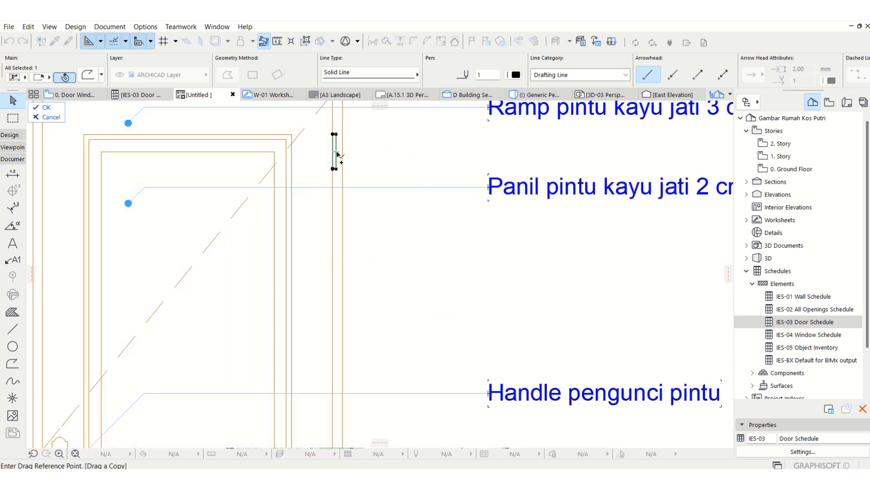
click(337, 154)
scroll(338, 143, down, 3)
scroll(324, 295, up, 3)
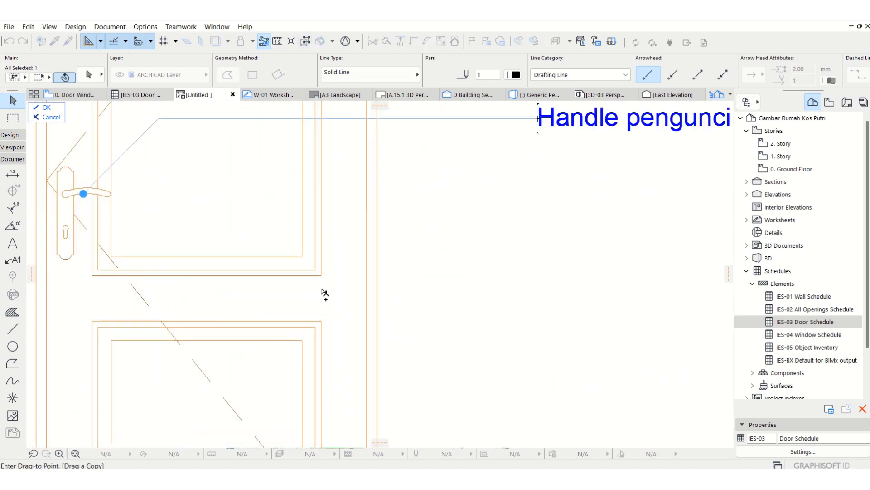
click(320, 297)
scroll(321, 290, down, 3)
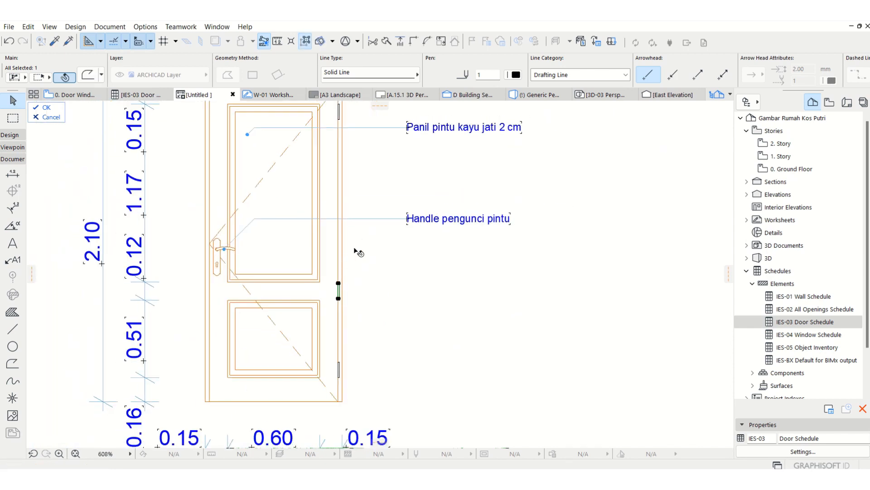
Step: Copy the handle label straight down to the middle hinge's level and attach its leader end to that hinge
click(369, 219)
key(ctrl+shift+d)
click(366, 219)
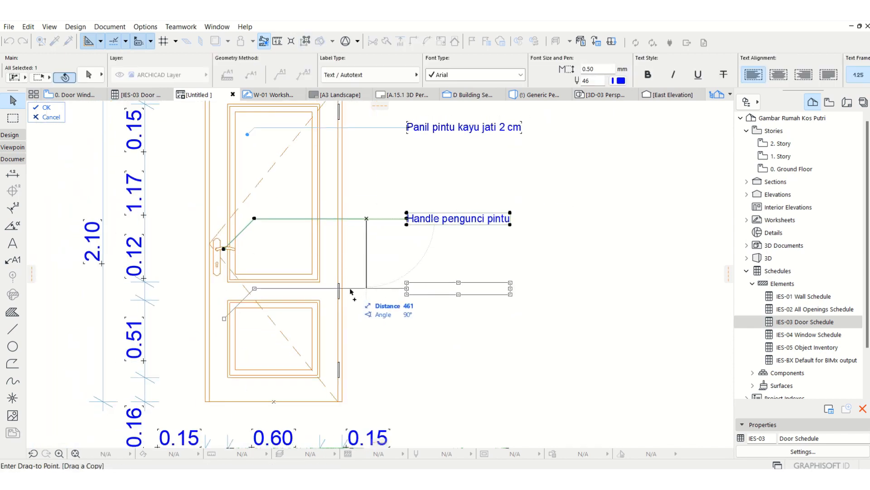
click(350, 291)
scroll(350, 285, up, 2)
click(168, 333)
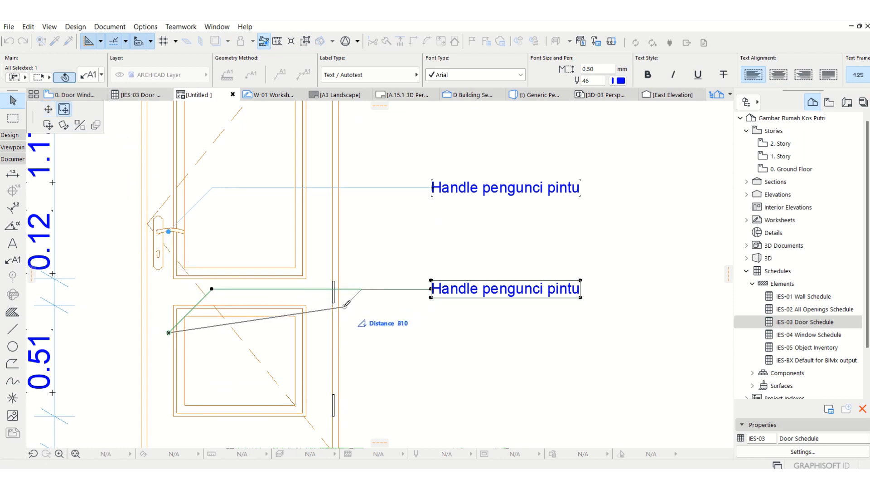
click(334, 294)
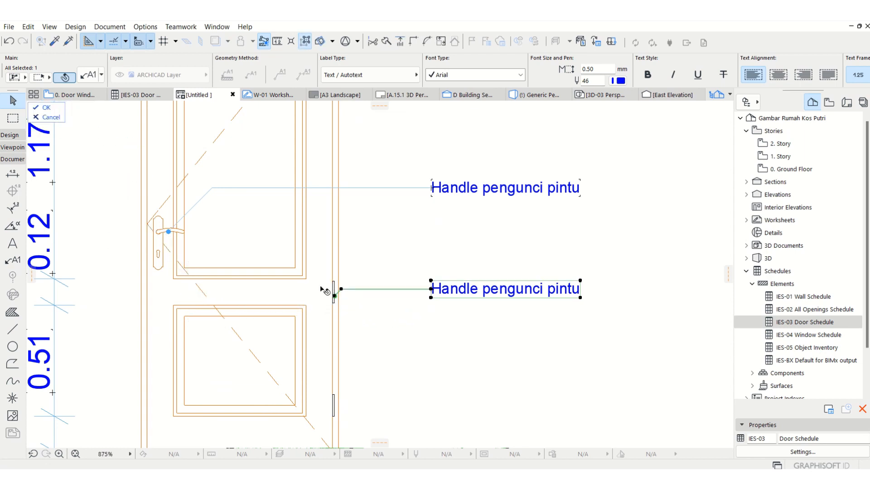
scroll(325, 290, up, 2)
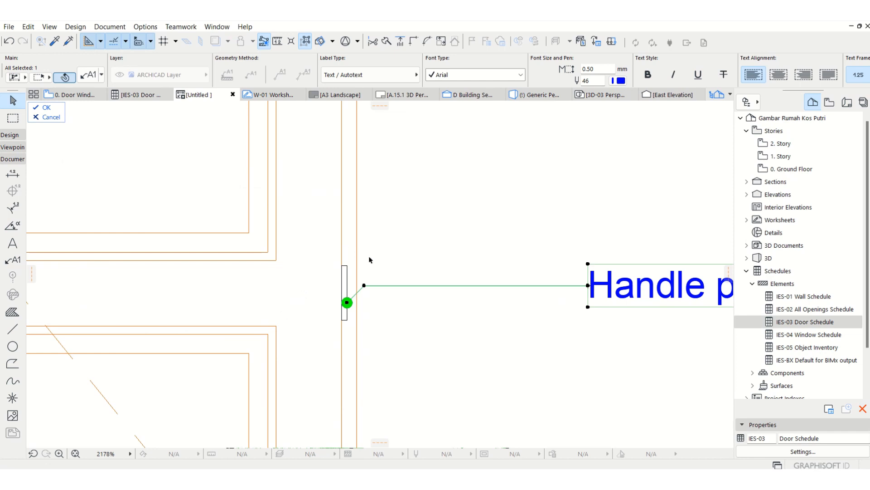
click(245, 229)
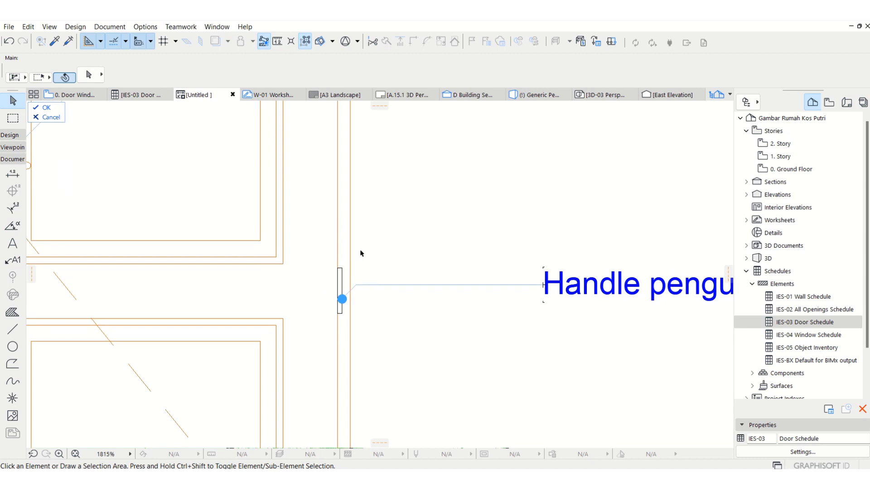
Step: Change the copied hinge label's text to "Engsel pintu"
scroll(362, 248, down, 3)
click(478, 260)
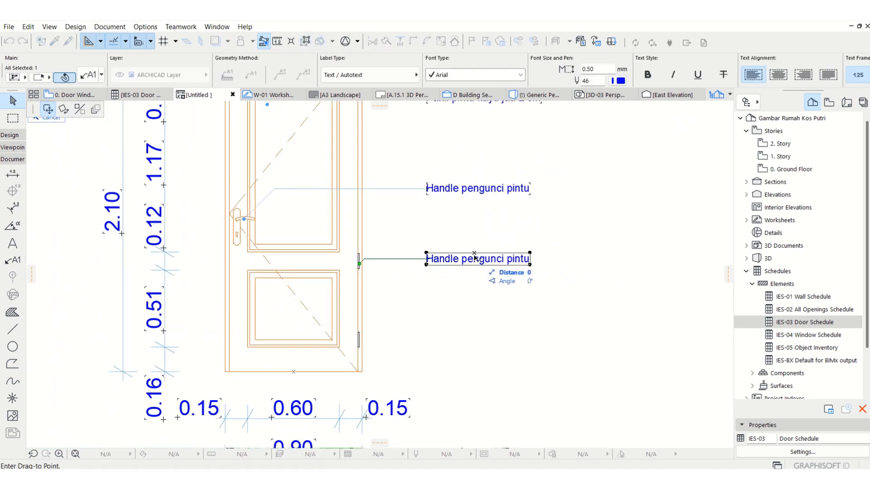
double_click(475, 260)
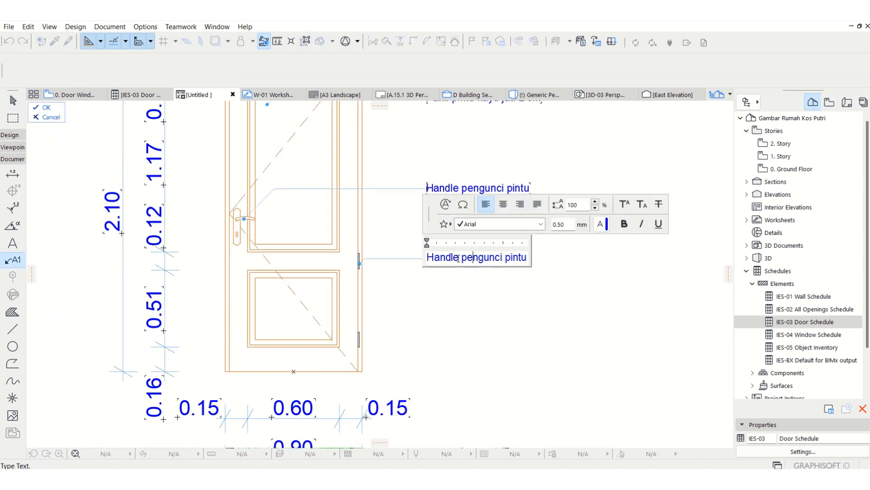
double_click(457, 257)
text(eng)
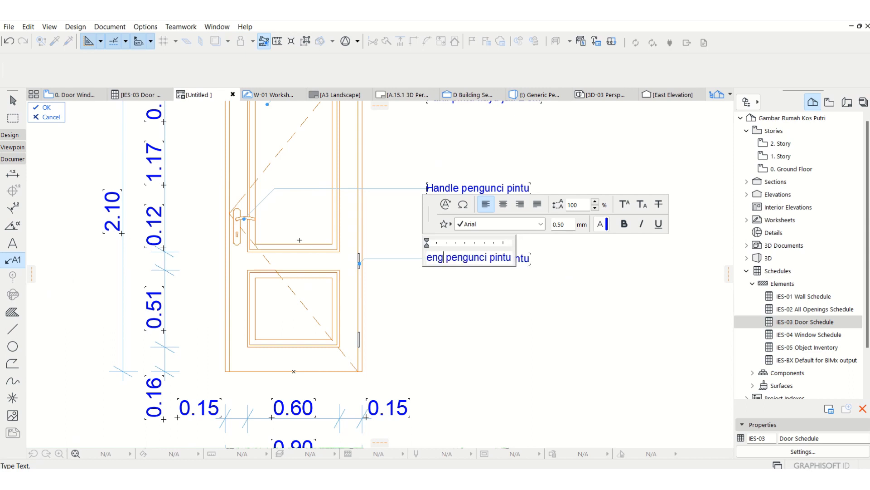
key(BackSpace)
key(BackSpace)
key(BackSpace)
text(Engsel)
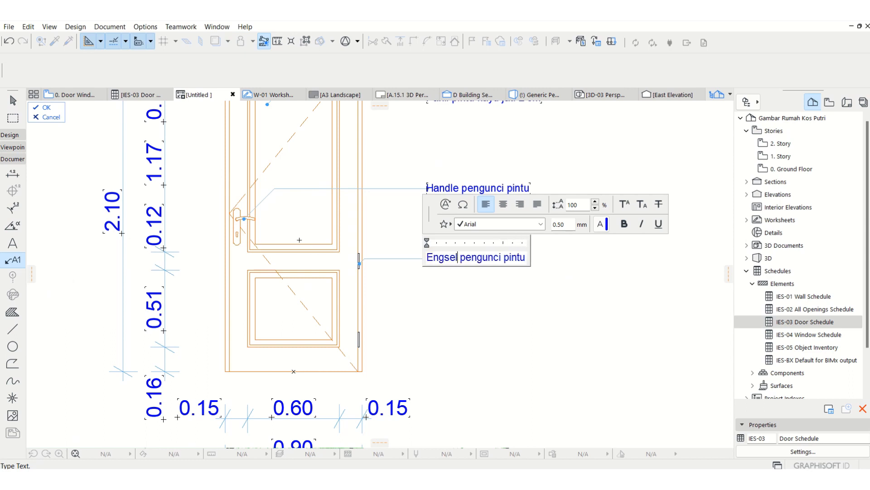
key(Delete)
key(Delete)
key(Delete)
key(Delete)
key(Delete)
key(Delete)
key(Delete)
key(Delete)
key(Delete)
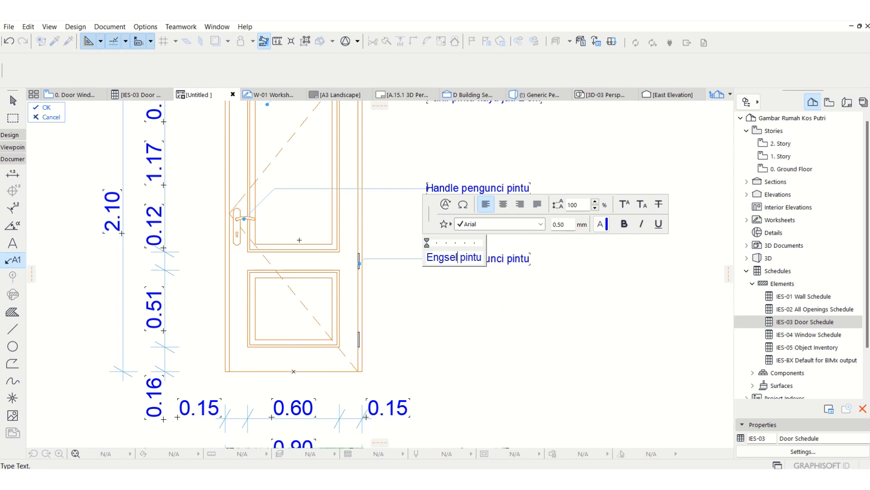
click(455, 310)
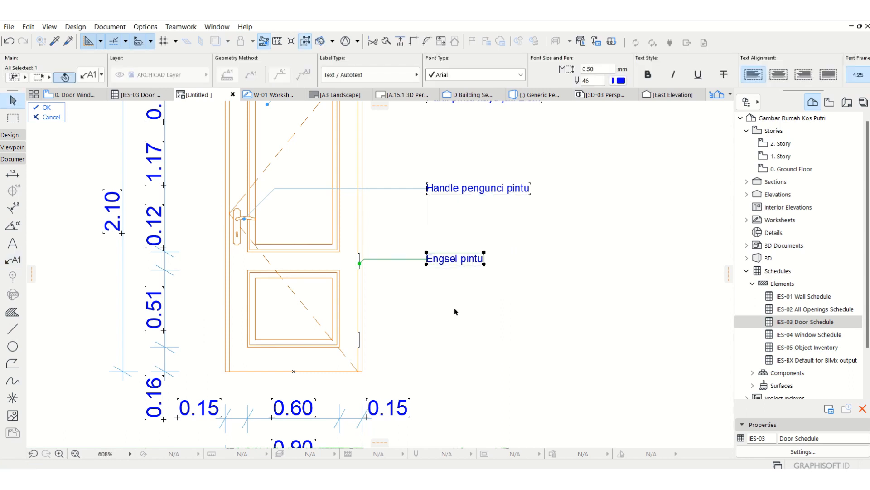
scroll(455, 309, down, 3)
middle_drag(466, 267, 434, 279)
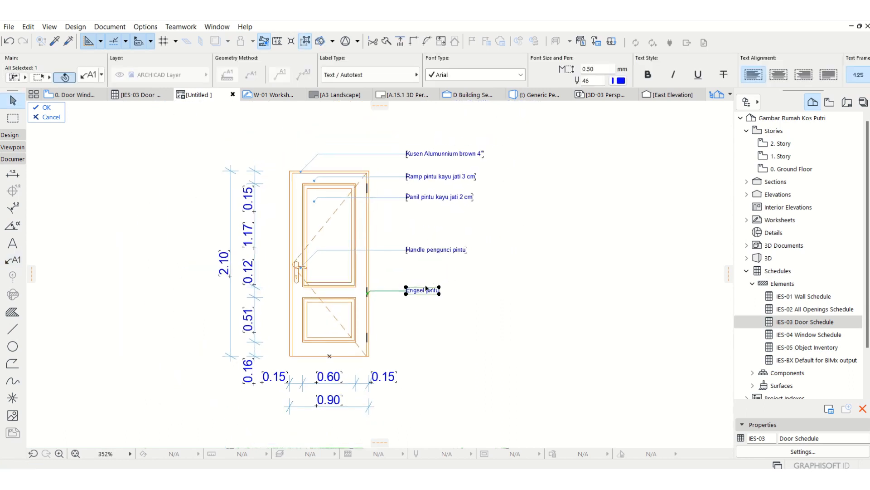
click(523, 219)
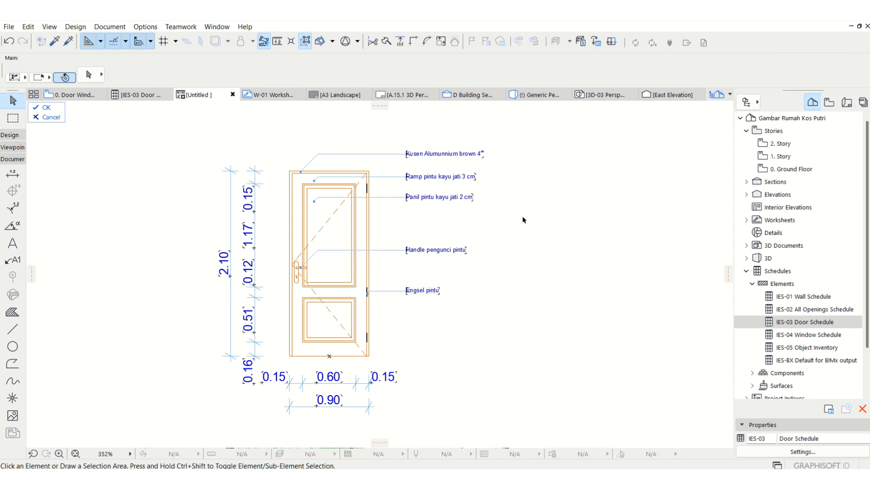
Step: Accept the P1 front view annotations and open the P2 door's 3D Front View preview for annotation
click(319, 183)
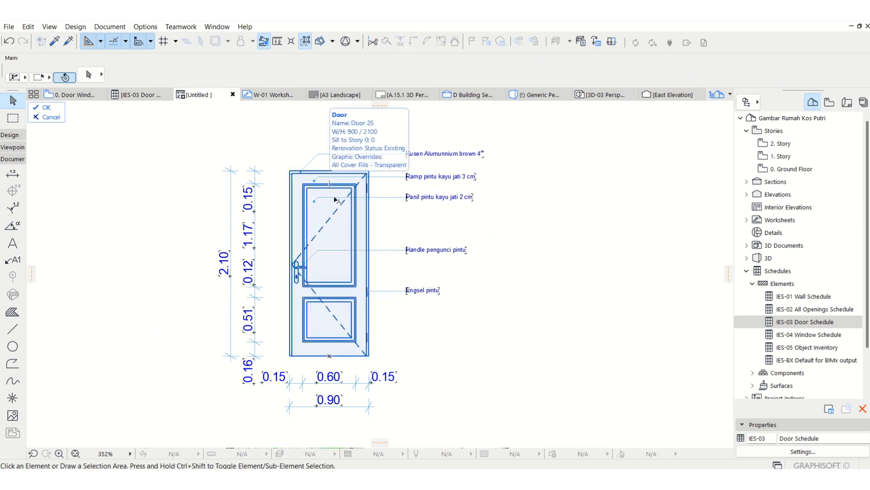
click(46, 108)
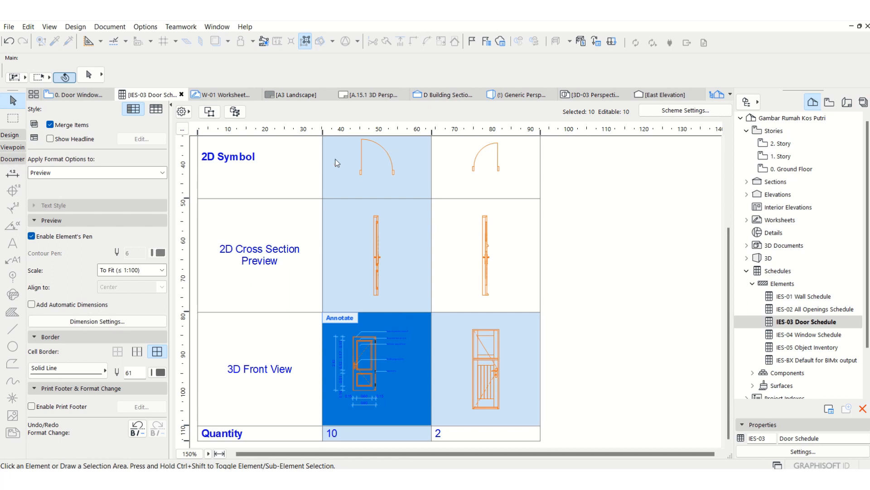
click(614, 326)
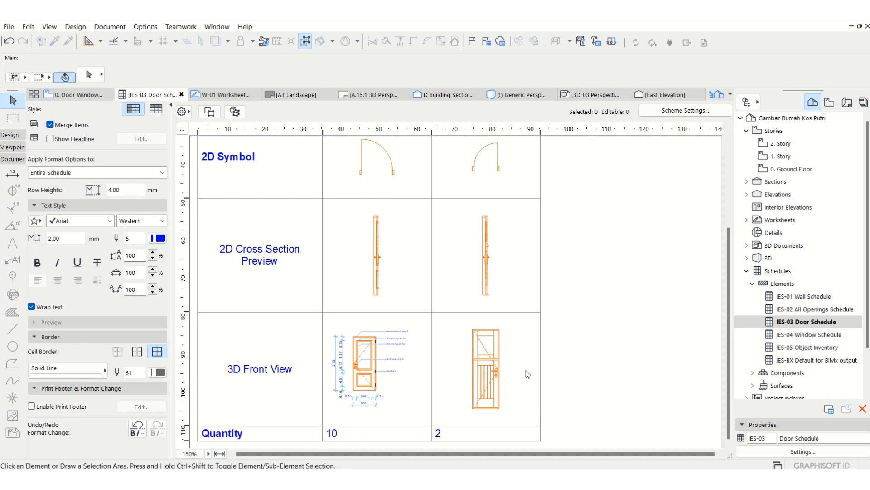
click(504, 361)
click(450, 318)
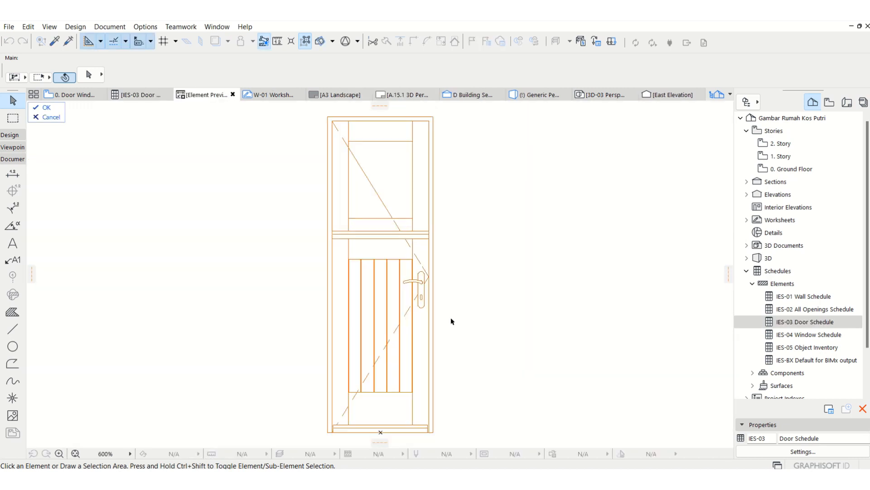
Step: Draw a short diagonal line in the P2 door's upper panel and copy it just below as a parallel glass mark
click(13, 328)
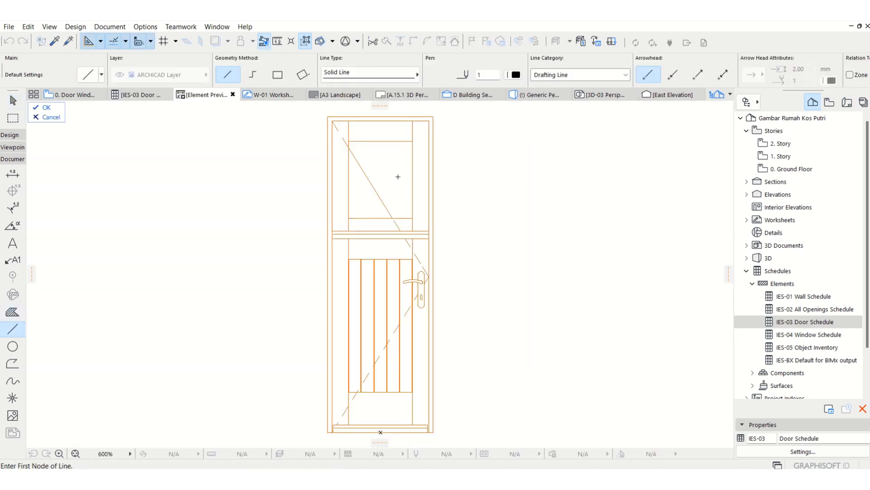
click(383, 157)
click(368, 171)
key(Escape)
key(ctrl+shift+d)
click(383, 157)
click(383, 168)
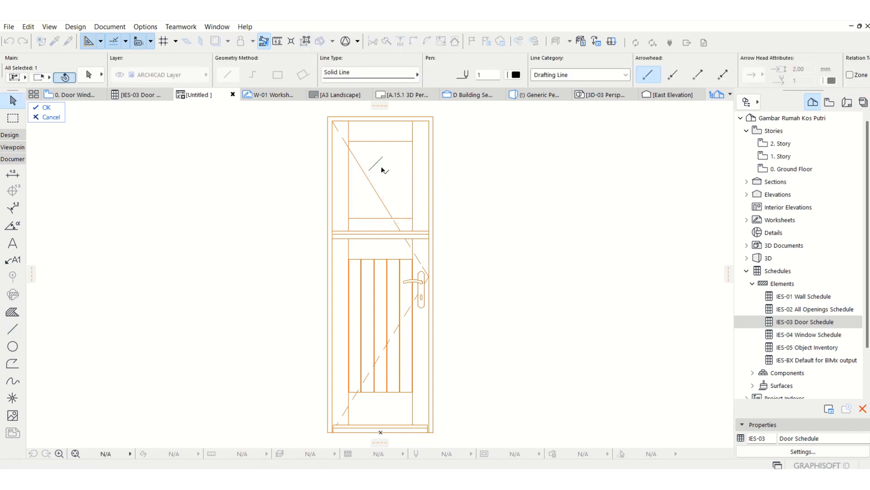
shift+click(381, 161)
mouse_move(382, 163)
mouse_down()
mouse_move(389, 173)
mouse_move(388, 166)
mouse_up()
click(402, 174)
scroll(388, 194, down, 2)
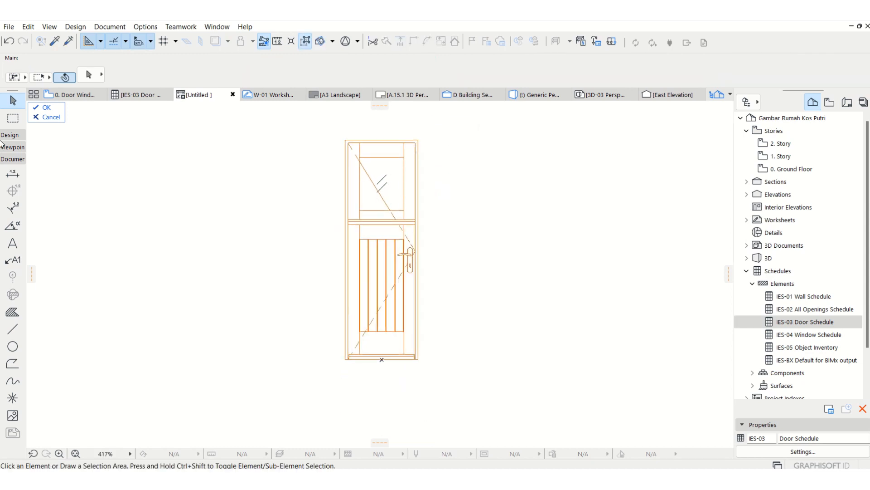
Step: Dimension the P2 door's overall height beside the frame edge opposite the handle
click(13, 172)
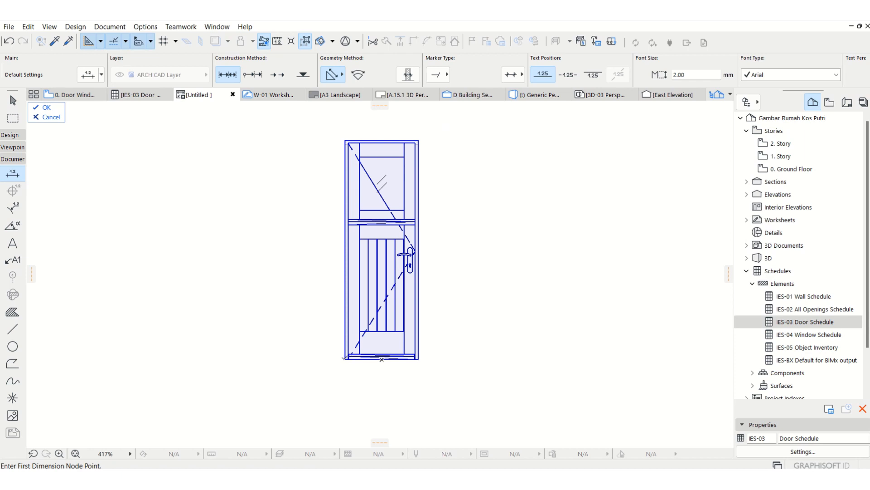
right_click(321, 150)
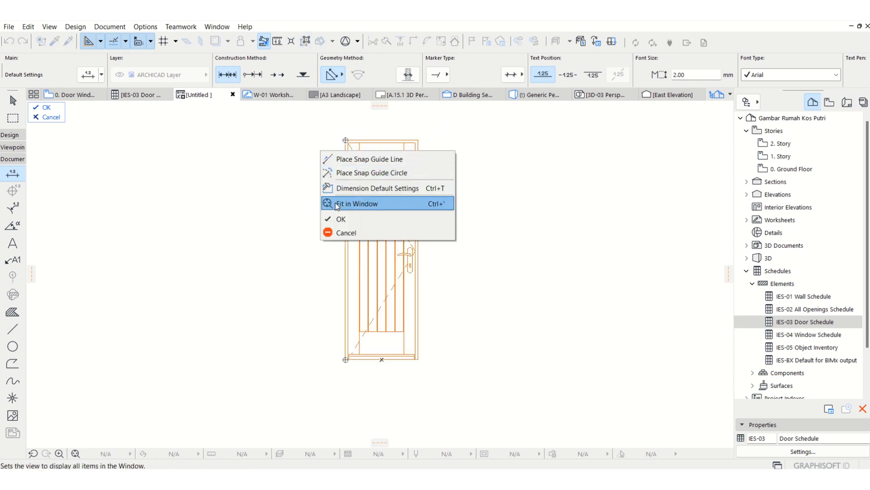
click(337, 205)
Step: Dimension the P2 door's overall width below the frame and accept the annotated front view
scroll(350, 372, up, 3)
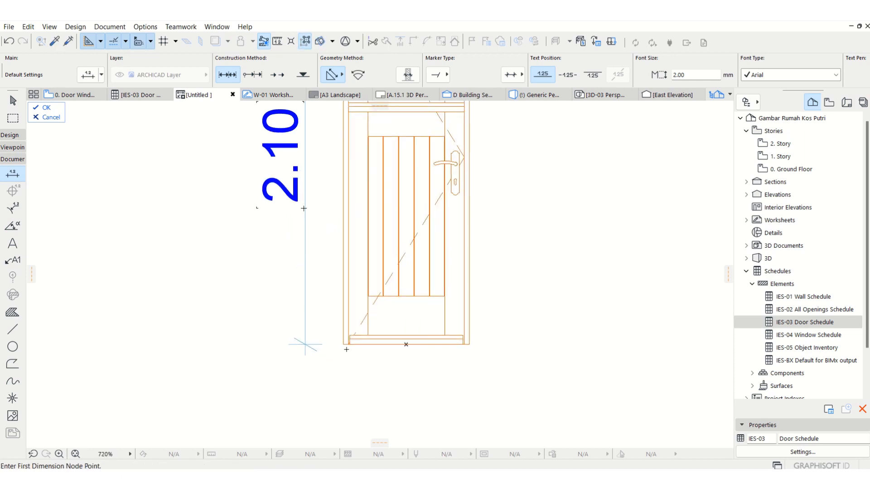
click(344, 344)
click(471, 343)
right_click(502, 275)
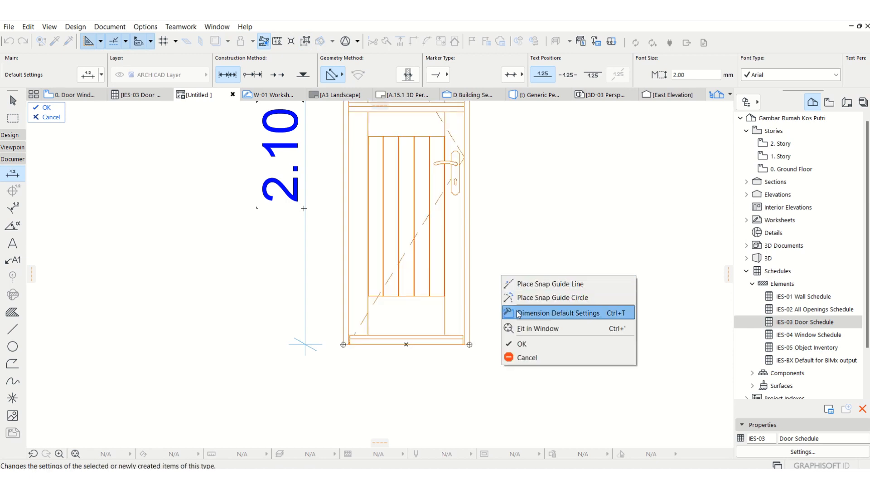
click(528, 343)
click(417, 392)
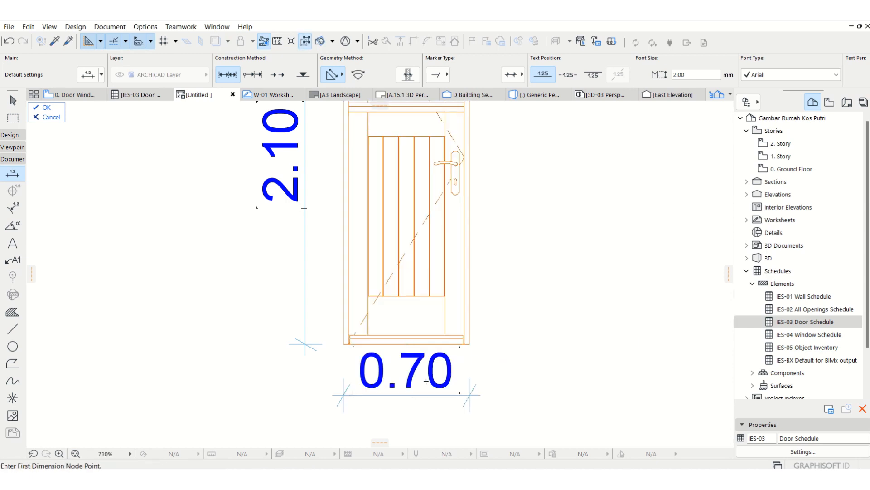
scroll(426, 383, down, 3)
click(46, 107)
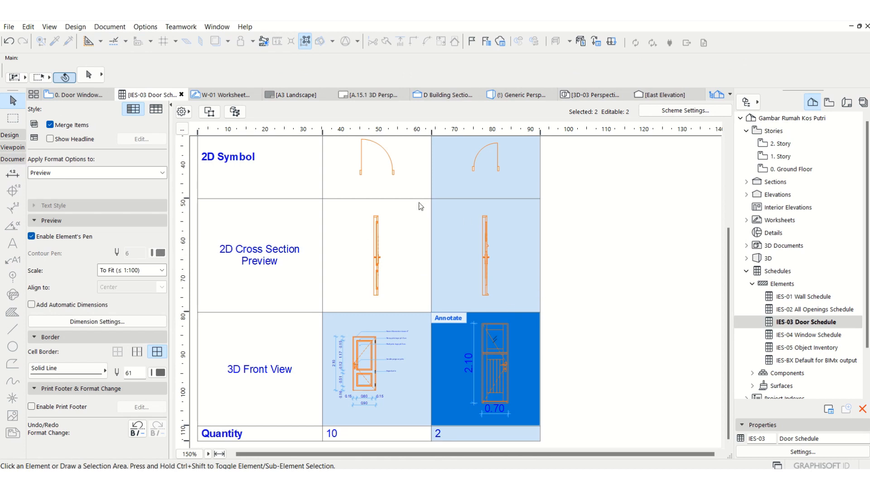
Step: Look over the door schedule from header to quantity row and open the IES-04 Window Schedule
scroll(423, 214, up, 3)
scroll(403, 225, down, 3)
scroll(388, 283, up, 3)
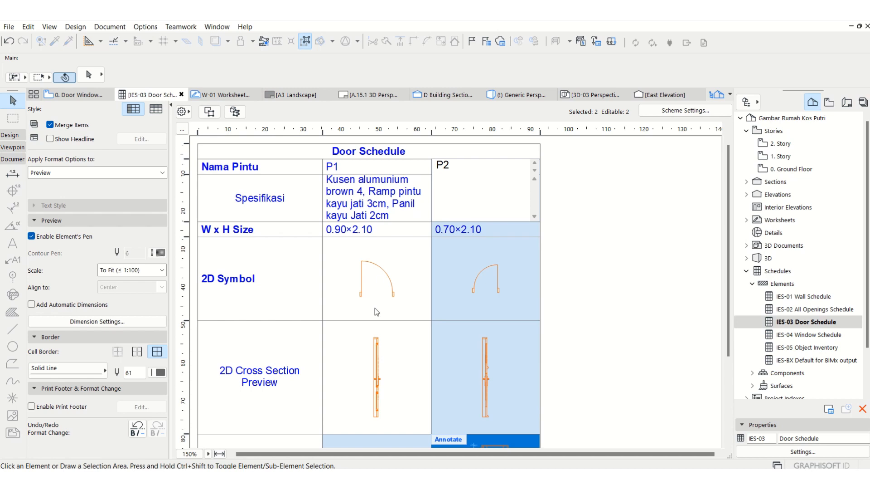
scroll(379, 317, down, 3)
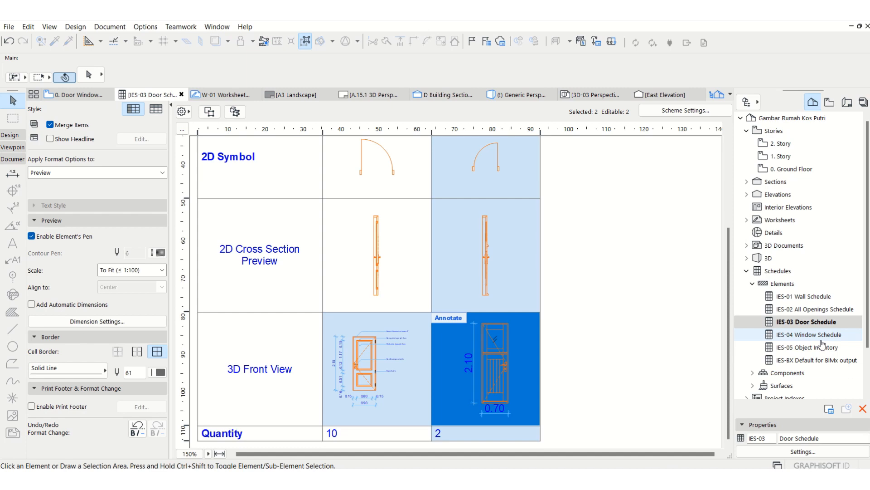
scroll(606, 303, up, 3)
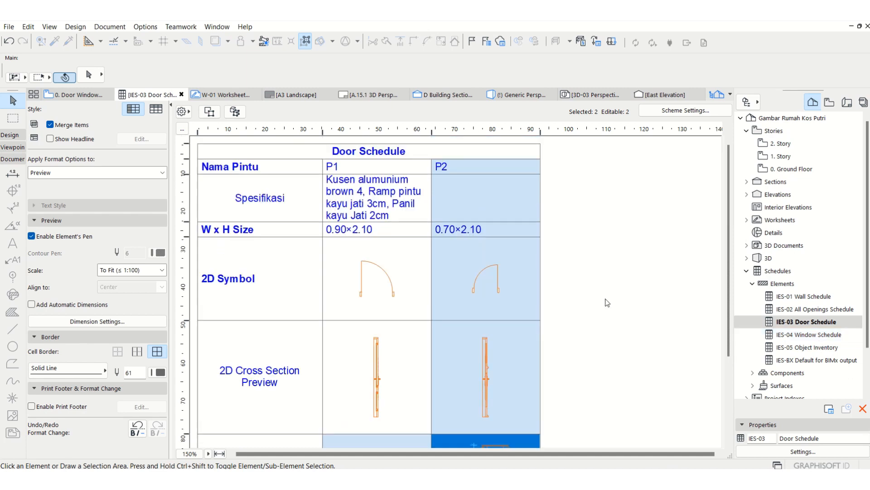
double_click(800, 334)
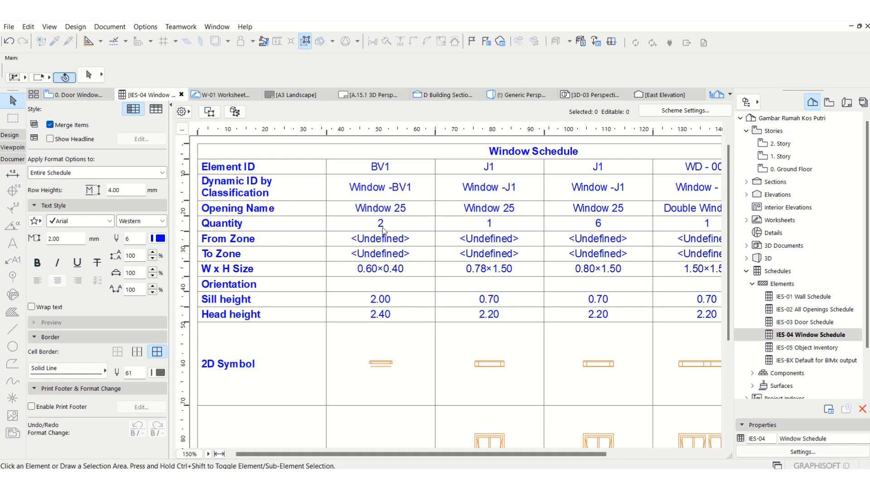
Step: Add a criterion to the Window Schedule scheme requiring the Element ID to contain J
click(662, 111)
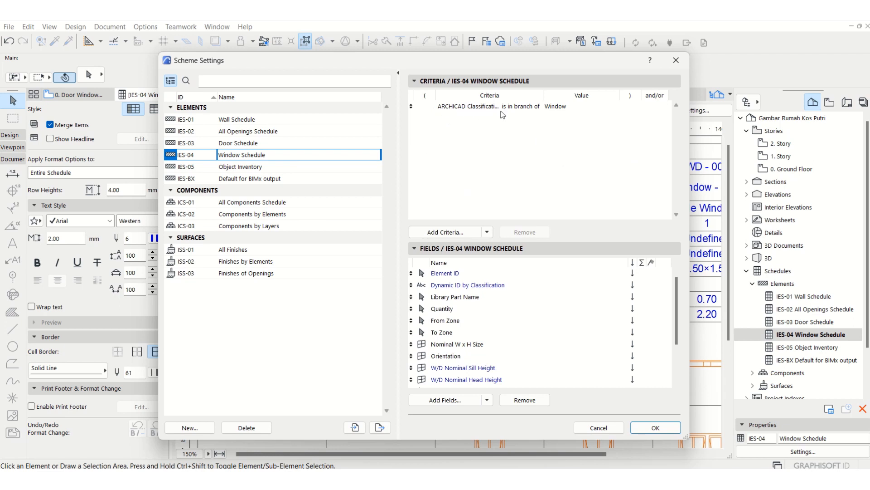
click(563, 110)
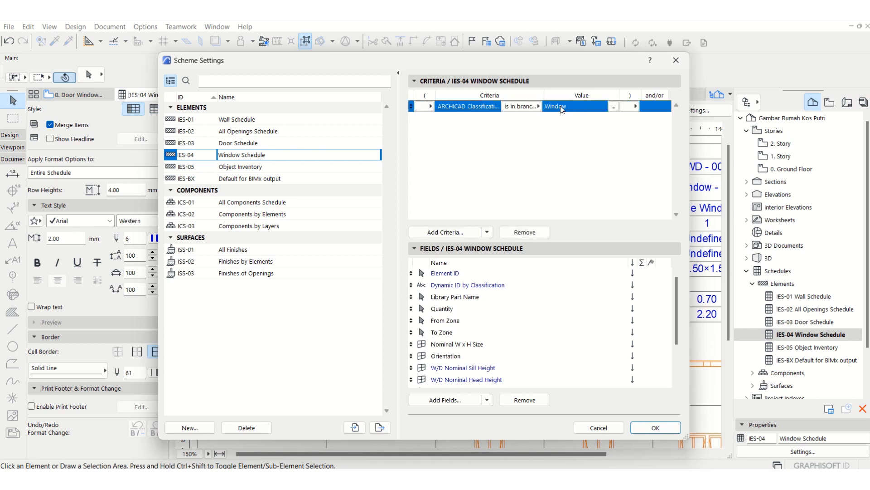
click(446, 232)
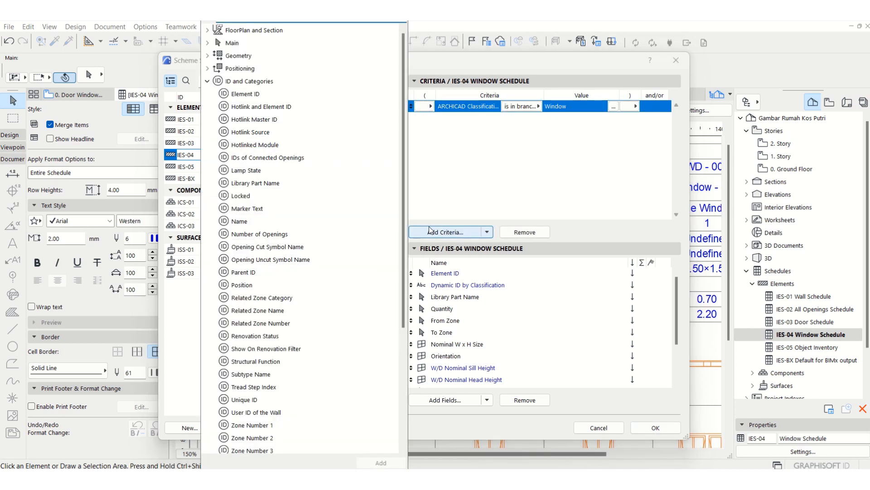
click(207, 82)
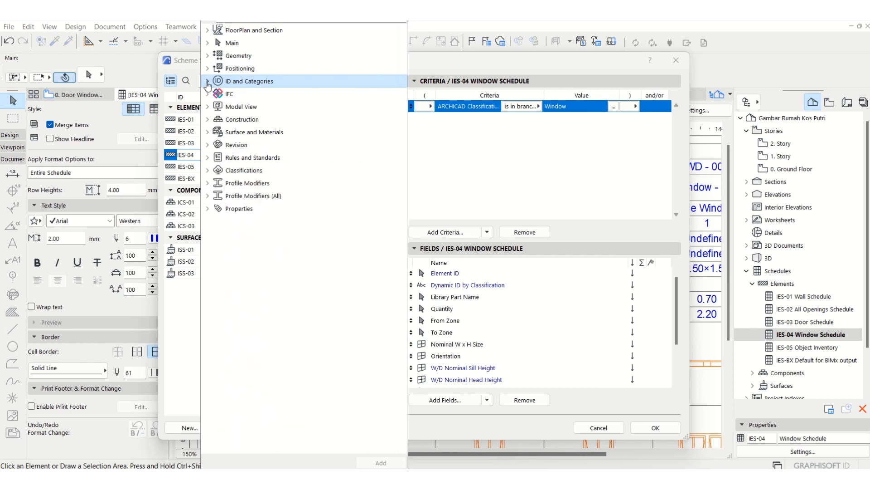
click(207, 81)
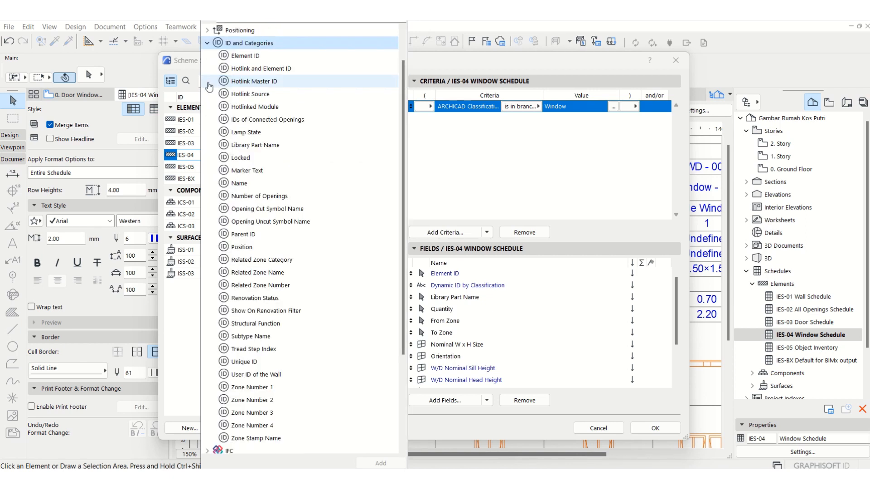
click(248, 58)
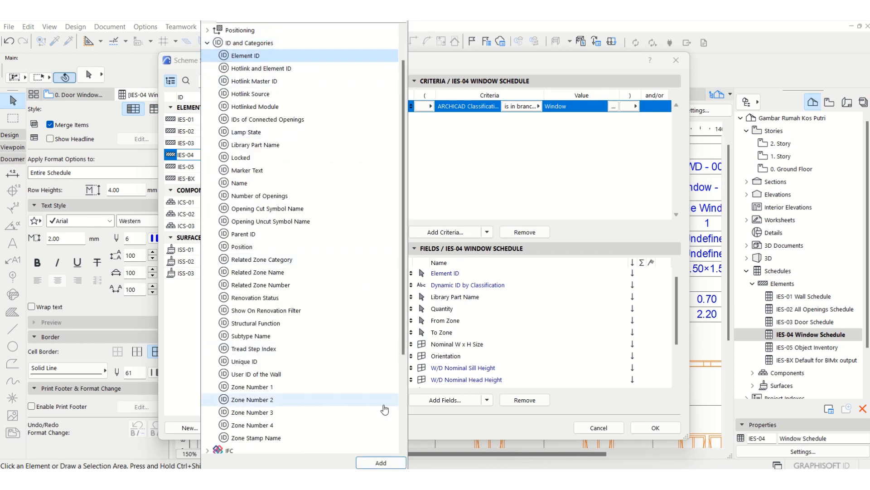
click(381, 463)
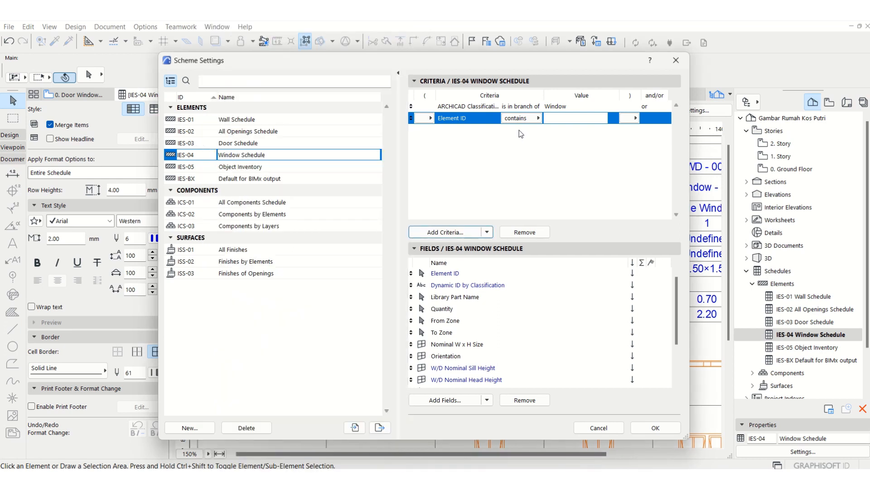
click(558, 116)
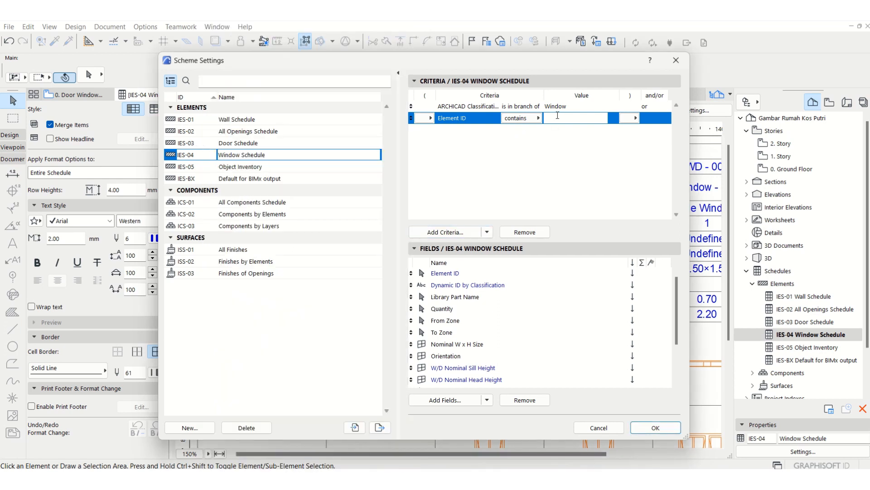
click(599, 146)
Step: Add a second Element ID criterion to the Window Schedule scheme that contains BV
click(449, 232)
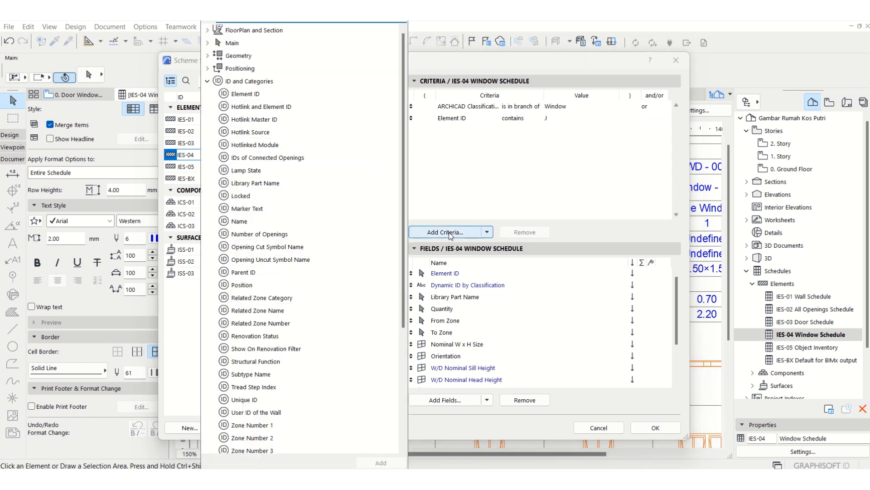
click(277, 93)
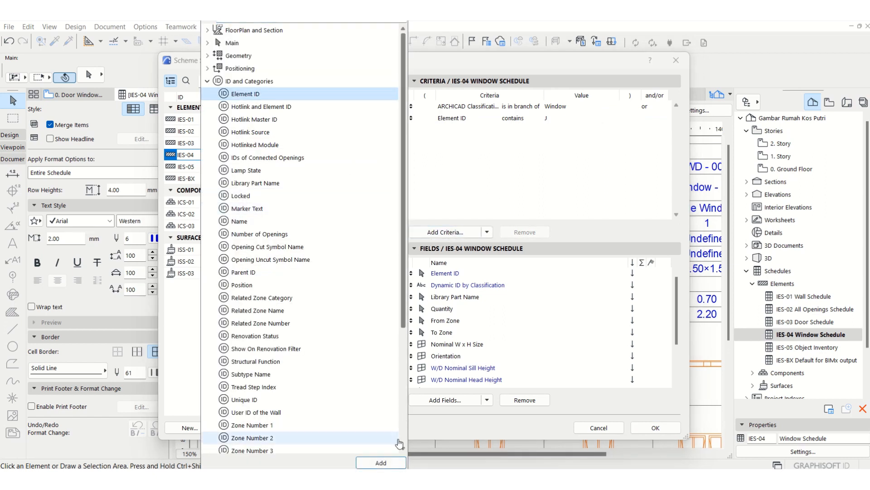
click(381, 462)
click(558, 130)
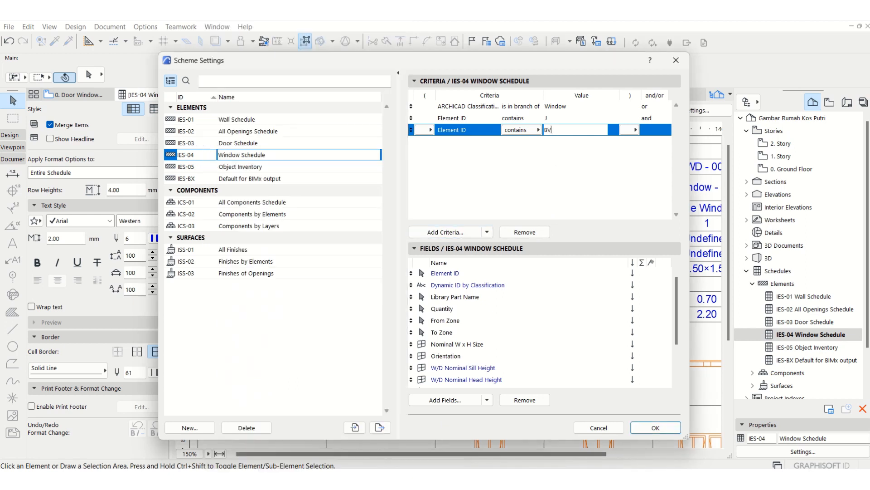
click(543, 170)
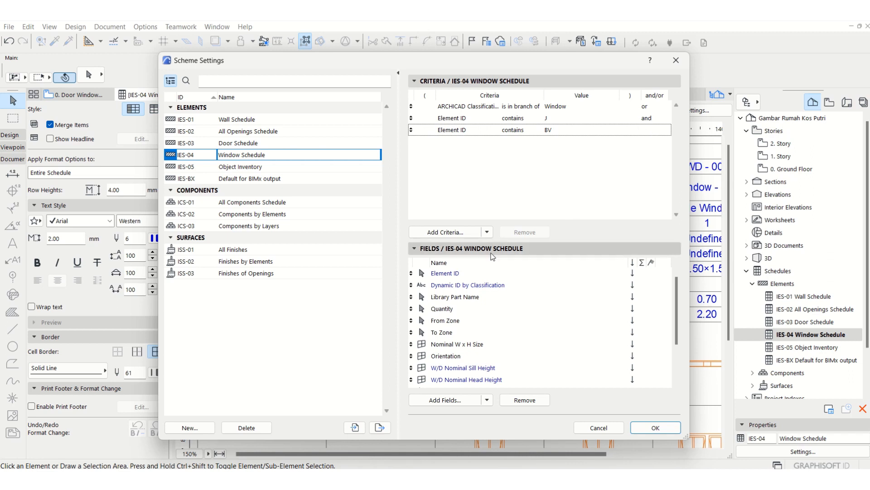
Step: Remove the Dynamic ID by Classification, Library Part Name, From Zone and To Zone fields from the window scheme
click(470, 285)
shift+click(461, 299)
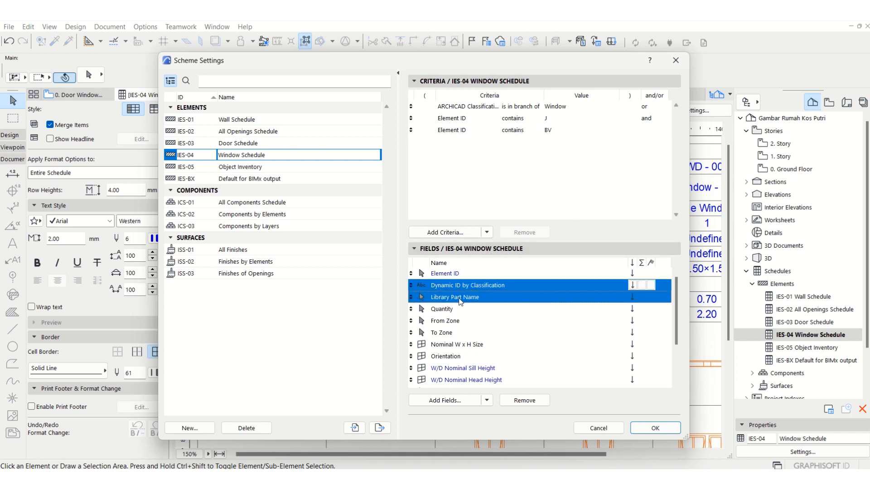
click(517, 402)
click(445, 297)
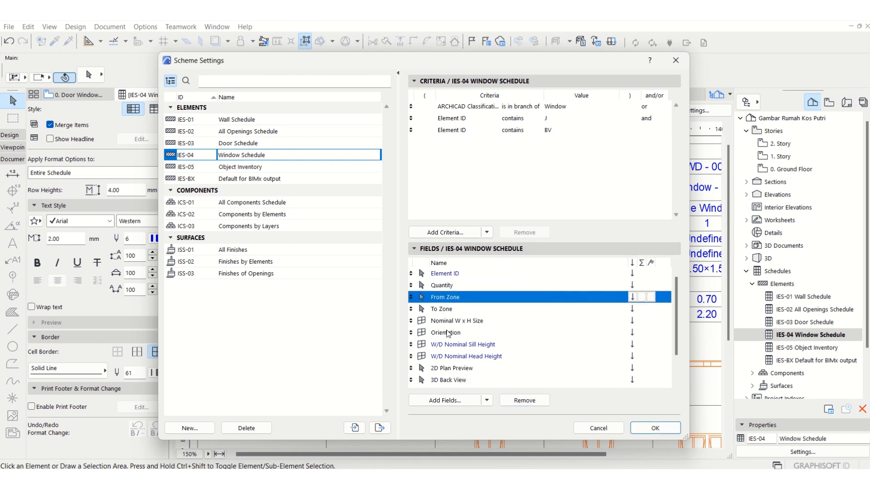
shift+click(446, 310)
click(520, 402)
Step: Remove the Orientation, nominal sill and head height, 3D Back View, Fire Resistance Rating, Thermal Transmittance and Sound Transmission Class fields
click(444, 309)
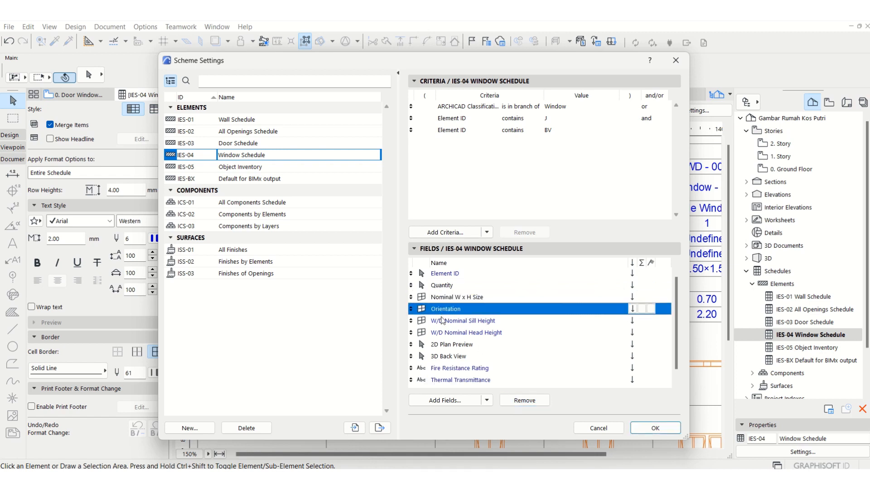
shift+click(448, 332)
click(526, 403)
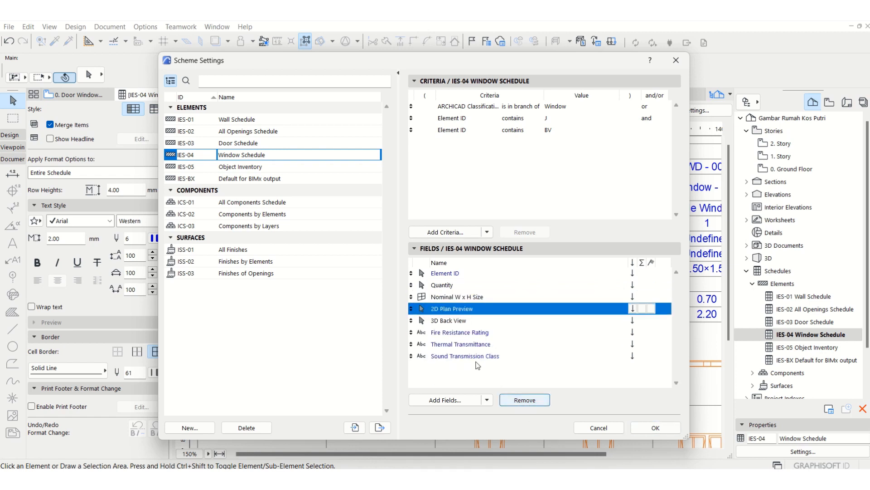
click(448, 322)
shift+click(460, 355)
click(523, 401)
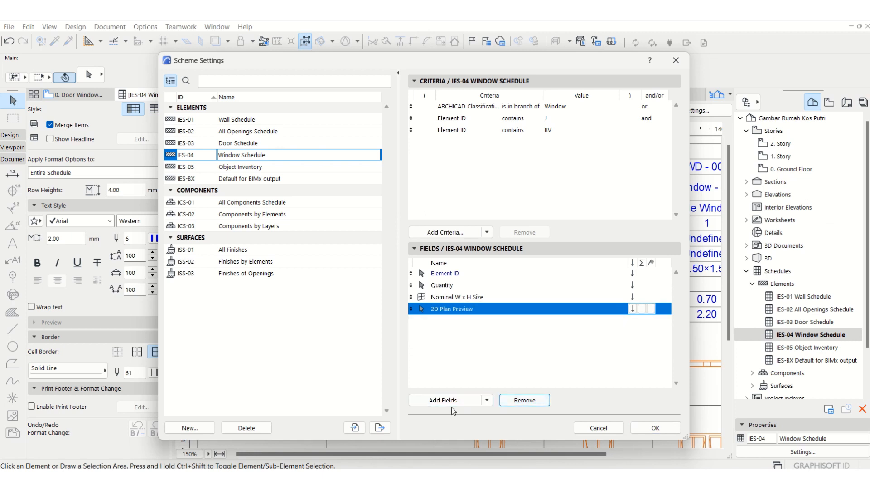
Step: Add the 2D Cross Section Preview, 3D Front View and Custom text 1 fields to the window scheme
click(451, 400)
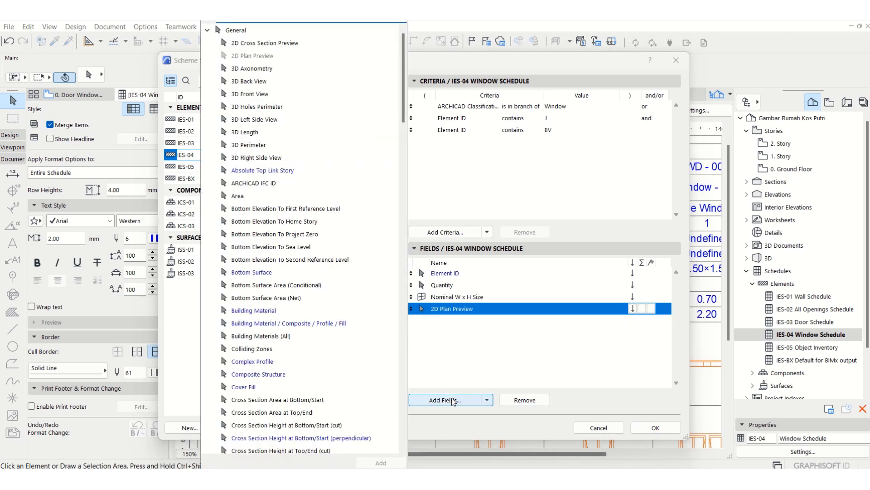
click(261, 43)
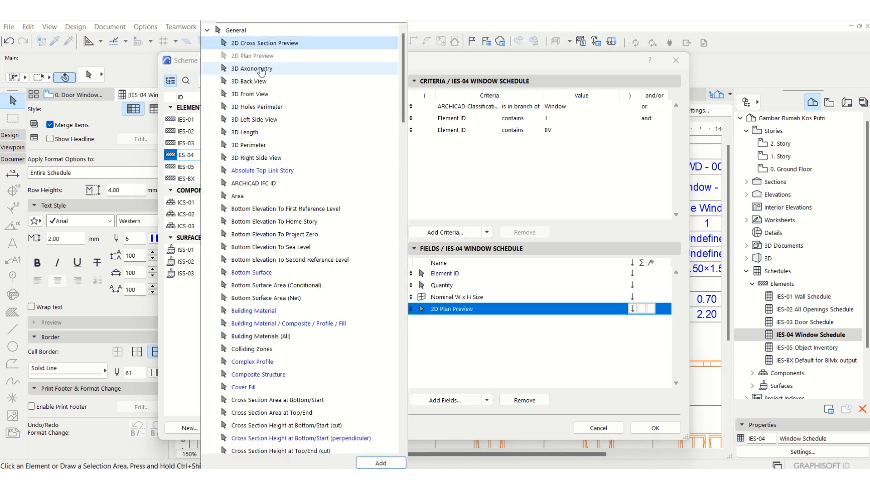
double_click(261, 44)
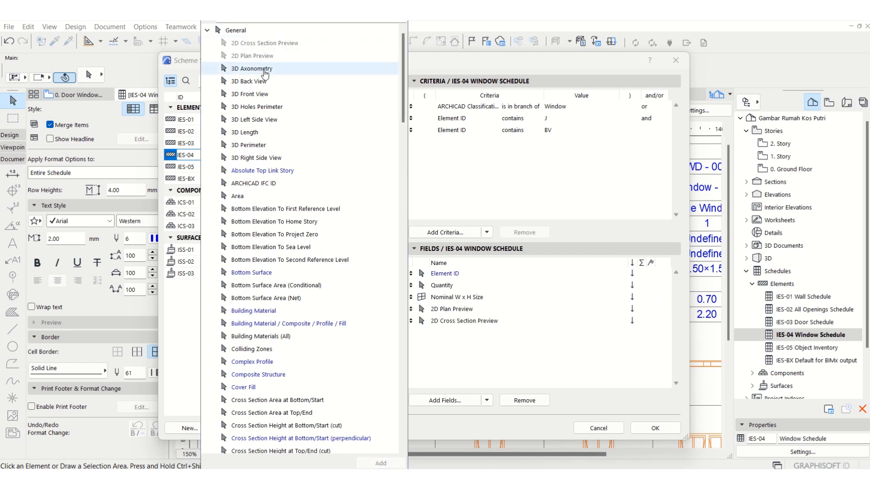
double_click(263, 94)
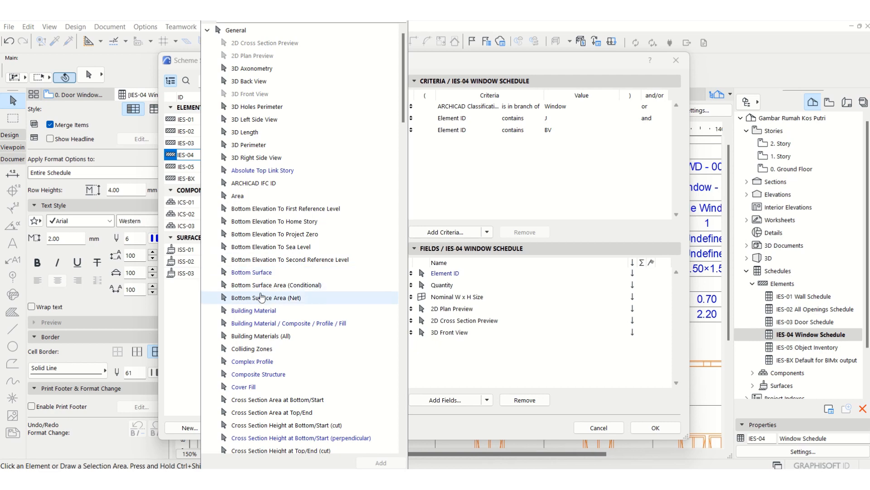
scroll(261, 297, down, 1)
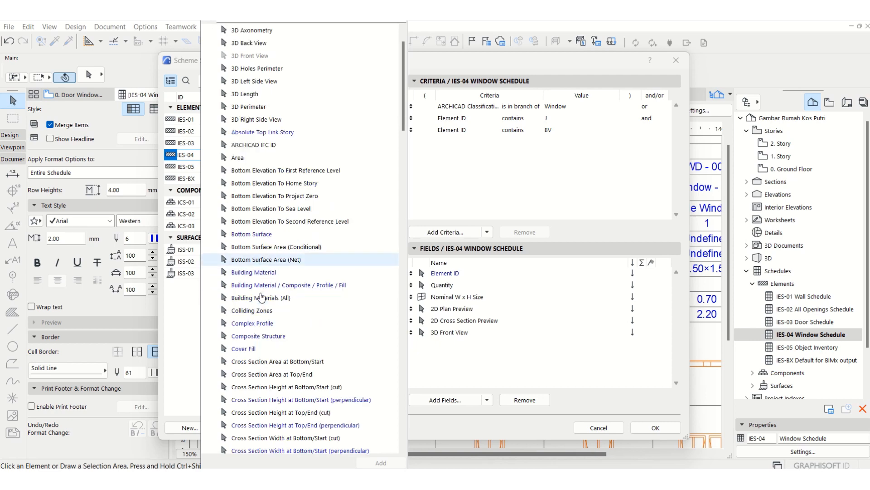
scroll(294, 304, down, 2)
scroll(300, 305, down, 2)
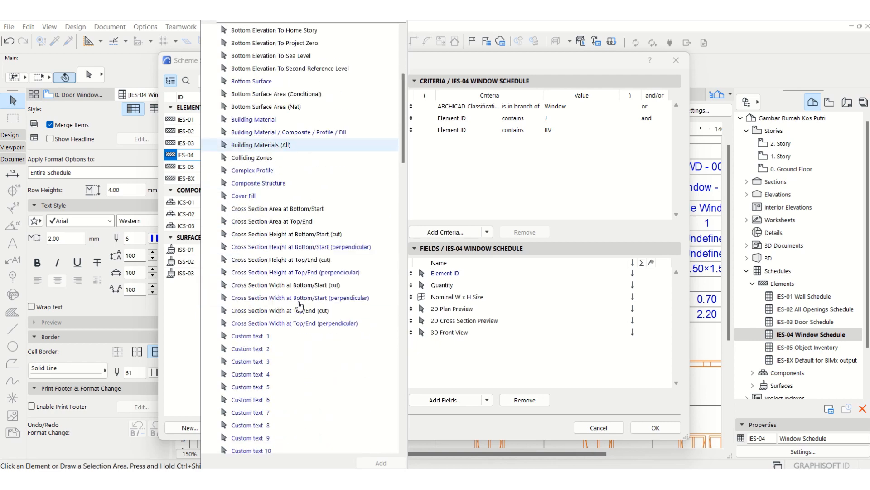
double_click(247, 336)
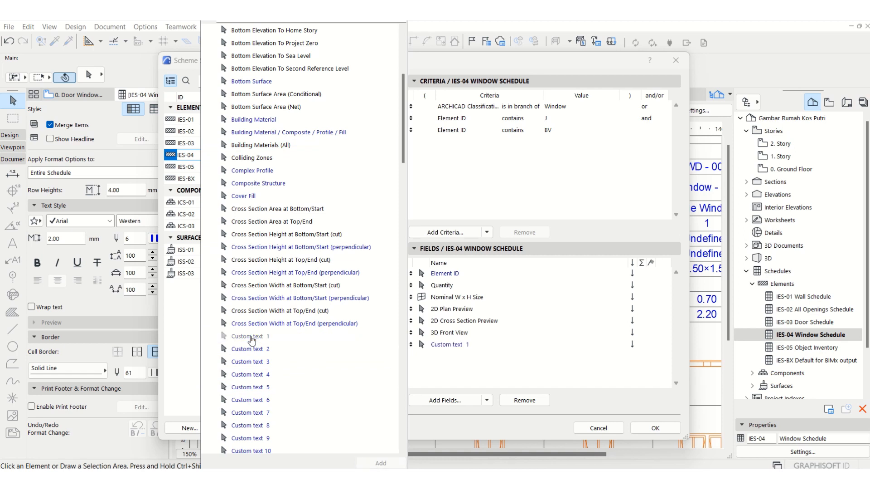
click(479, 372)
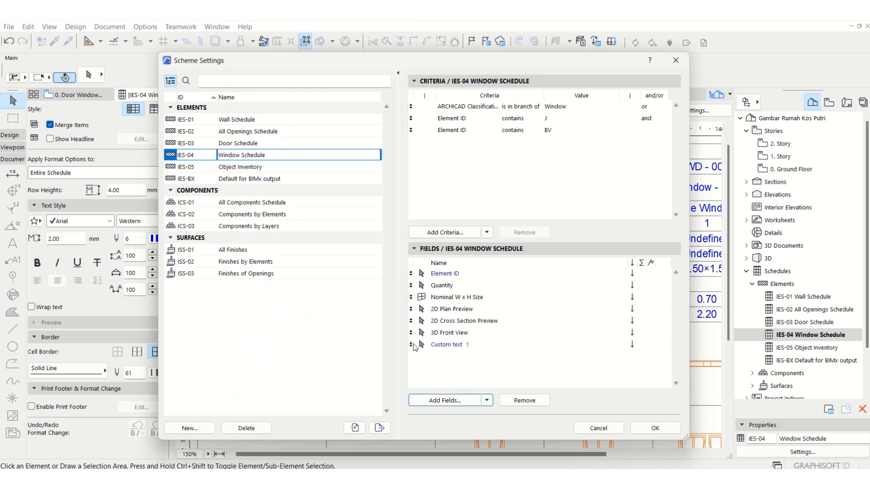
Step: Reorder the fields with Custom text 1 after Nominal W x H Size and Quantity last, and accept the scheme
mouse_move(412, 344)
mouse_down()
mouse_move(413, 285)
mouse_move(417, 358)
mouse_up()
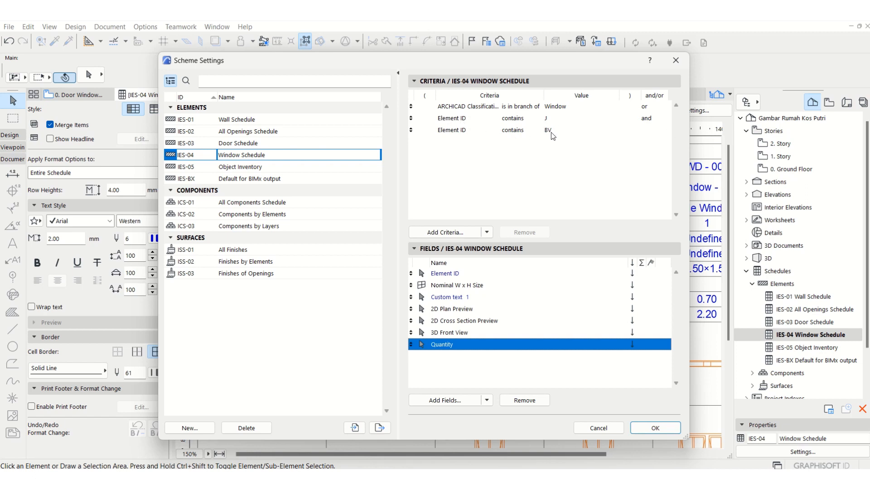
click(646, 431)
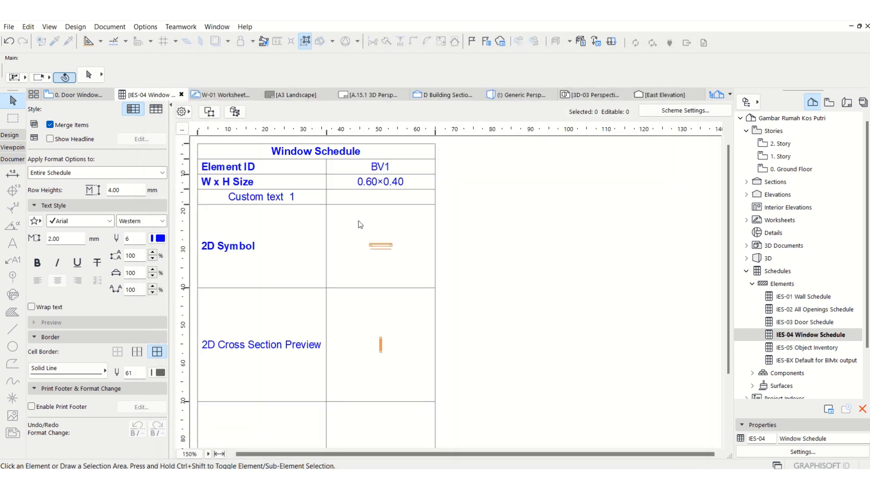
scroll(389, 209, down, 3)
scroll(391, 210, up, 3)
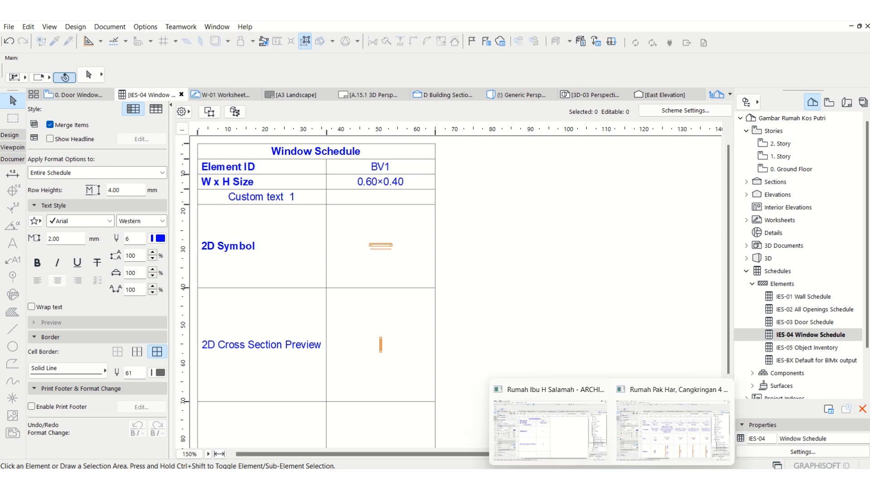
Step: Check the Window Schedule scheme criteria in the other open Archicad project and return to the current project
click(667, 449)
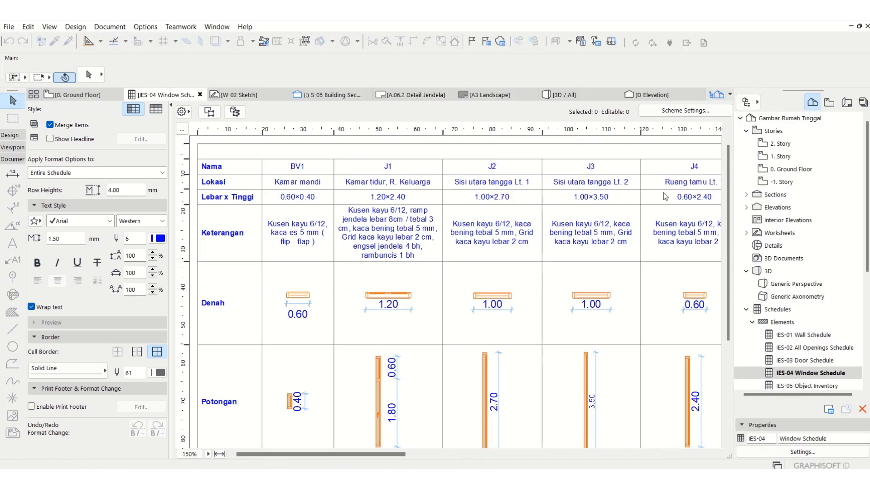
click(665, 112)
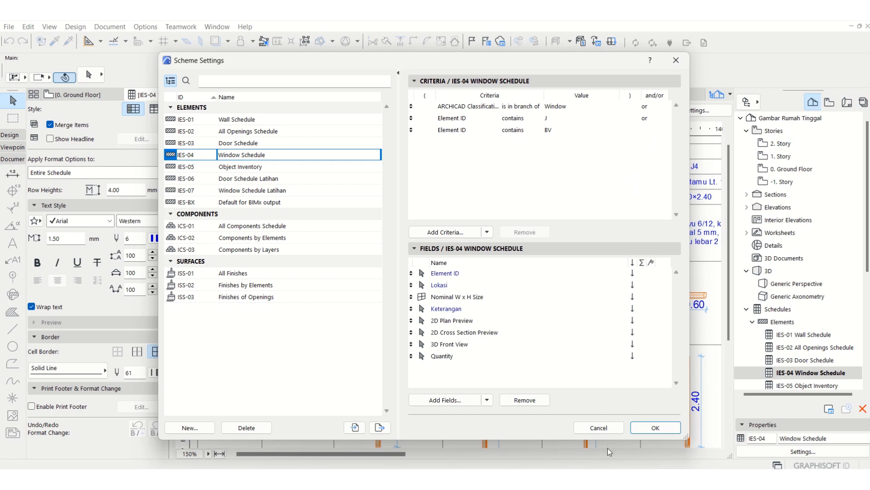
click(599, 427)
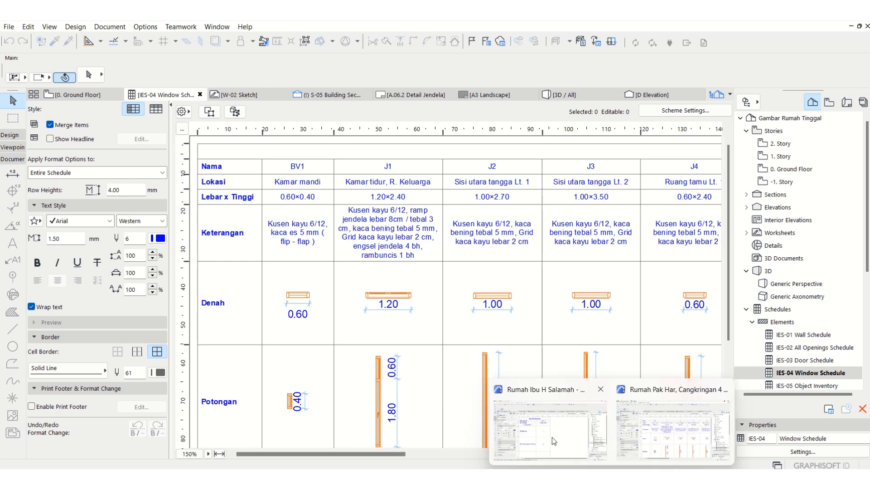
click(552, 437)
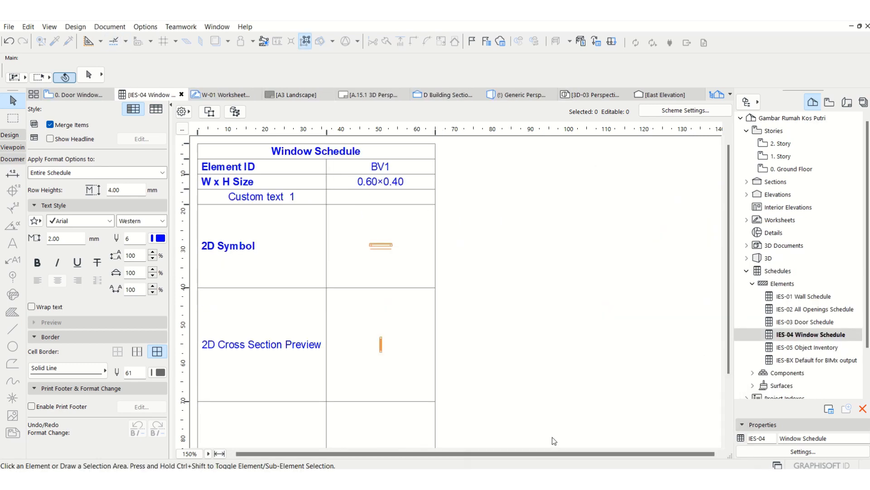
Step: Set the connector between the J and BV Element ID criteria to "or", accept the scheme and view the remaining window columns
click(684, 111)
click(652, 118)
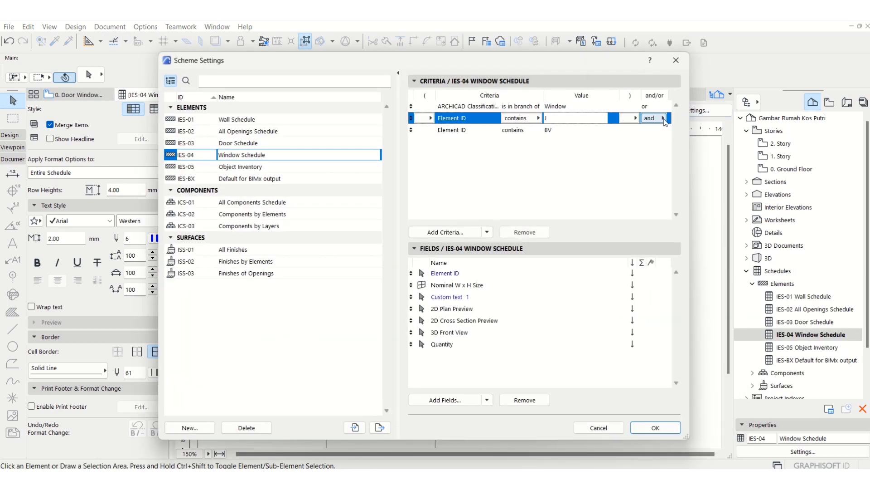
click(680, 130)
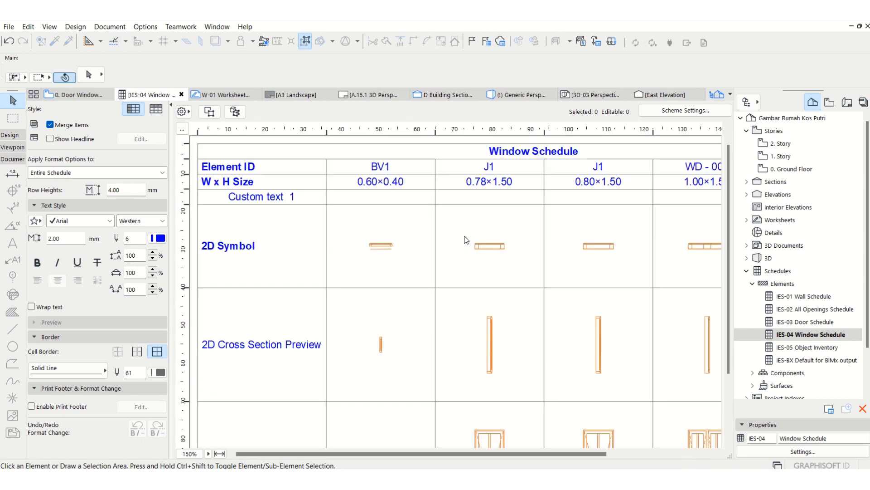
drag(505, 457, 647, 456)
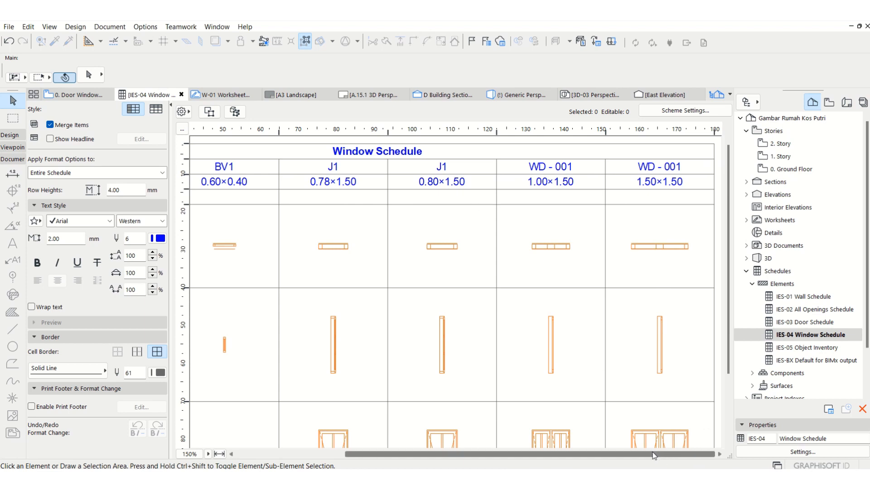
Step: Examine the window schedule's columns from IDs and sizes down to previews and quantities, comparing the two J1 windows
drag(653, 453, 603, 451)
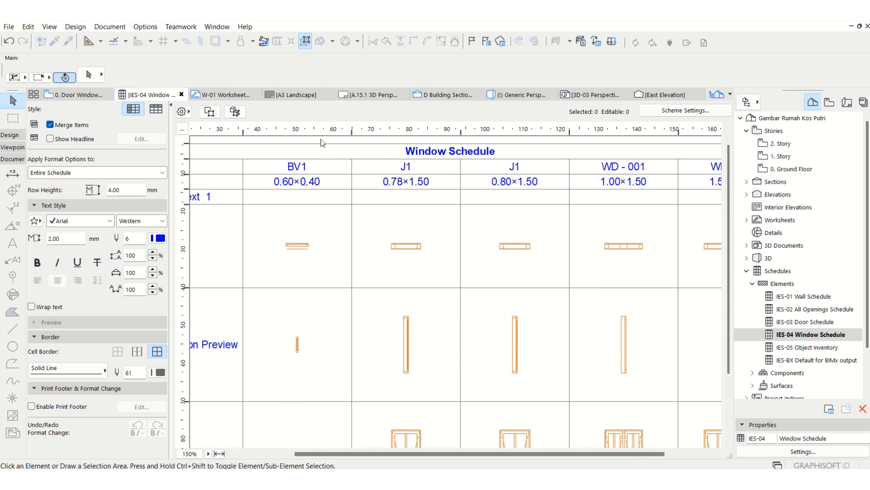
scroll(564, 449, left, 2)
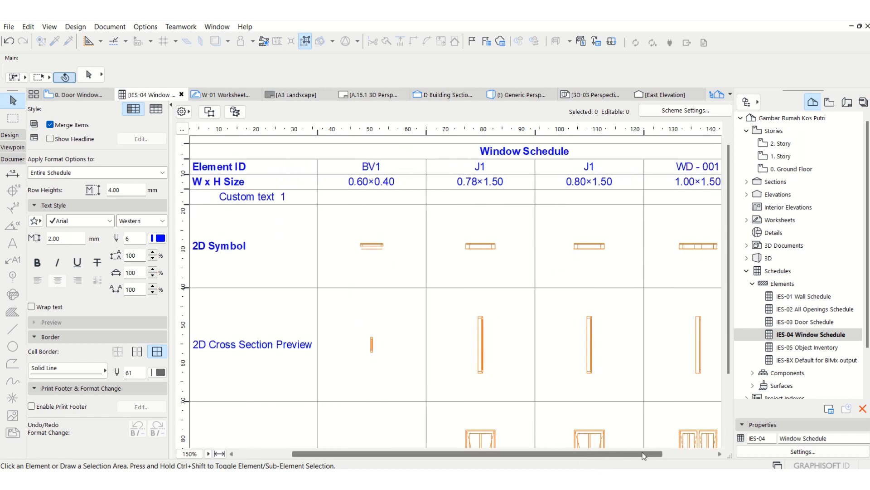
scroll(645, 455, right, 3)
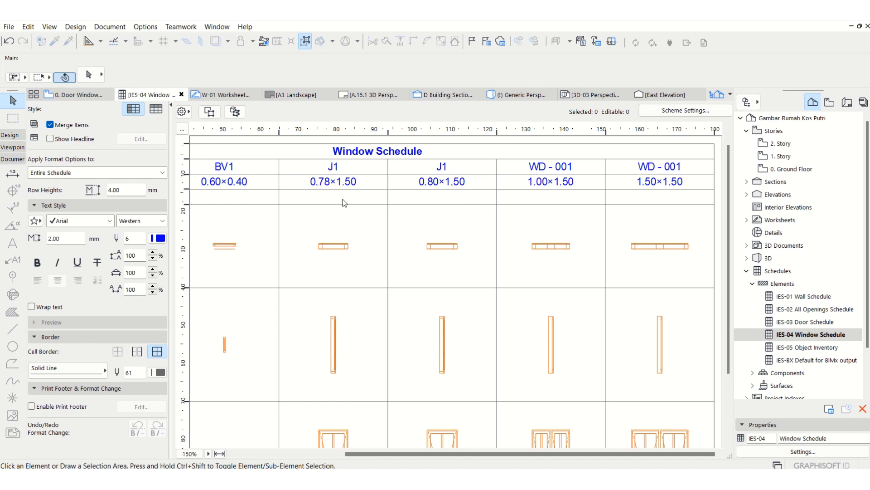
scroll(397, 194, down, 3)
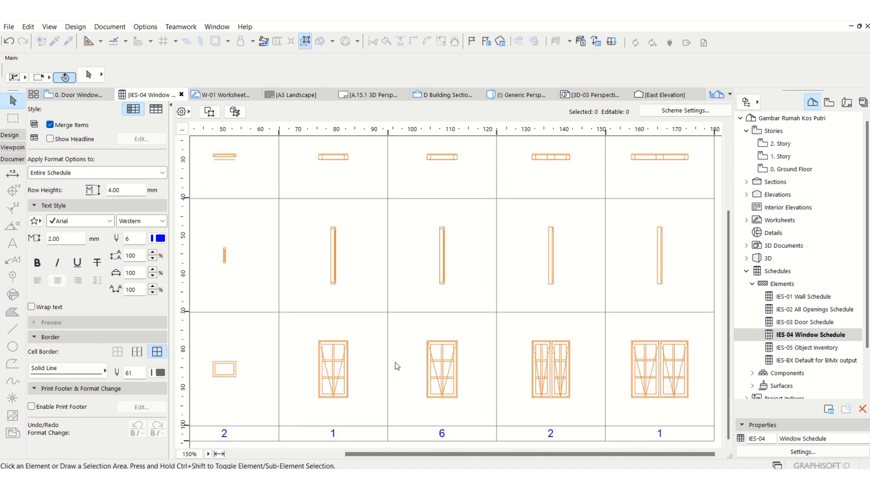
scroll(395, 362, up, 3)
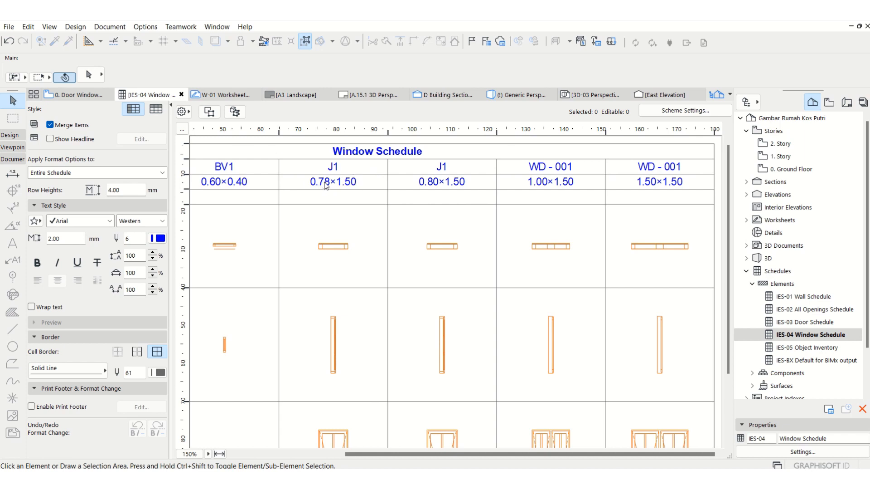
scroll(391, 264, down, 3)
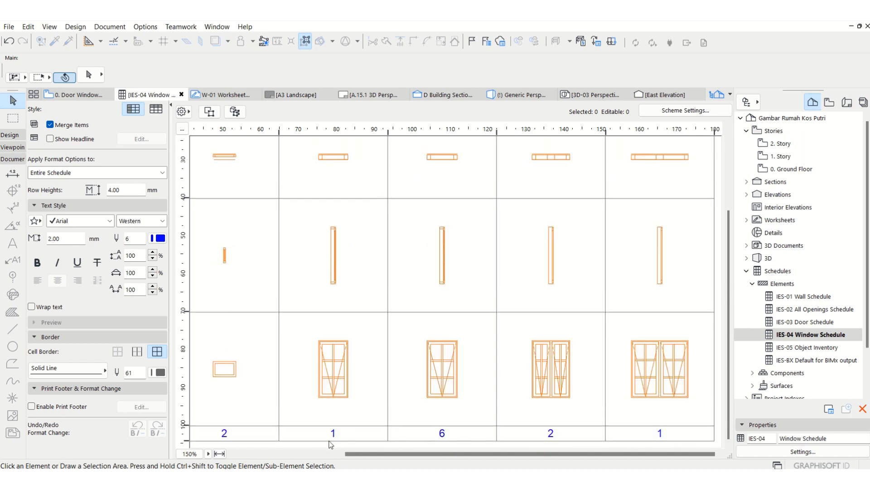
scroll(330, 444, up, 3)
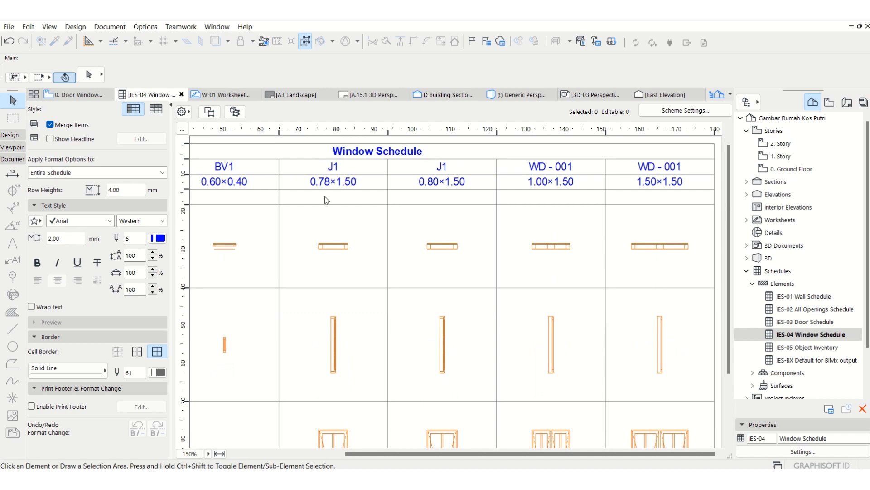
Step: Select the size entry of the 0.78×1.50 J1 window in the schedule
click(342, 184)
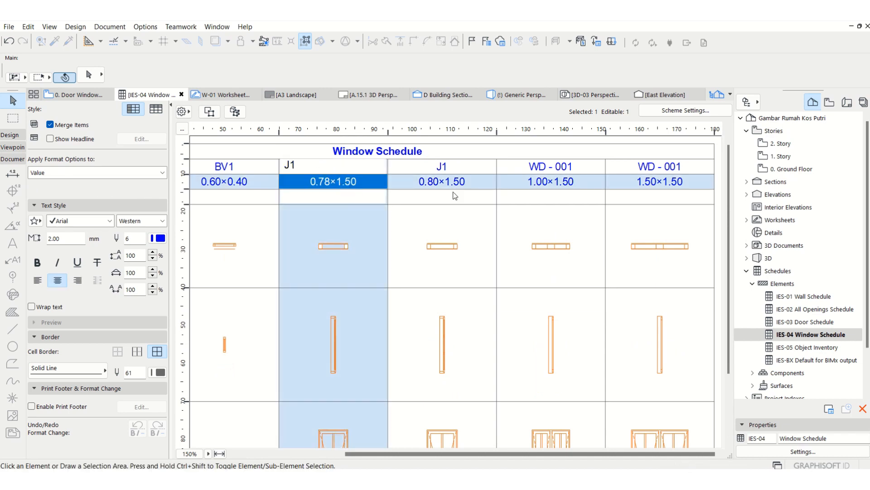
click(337, 227)
click(348, 187)
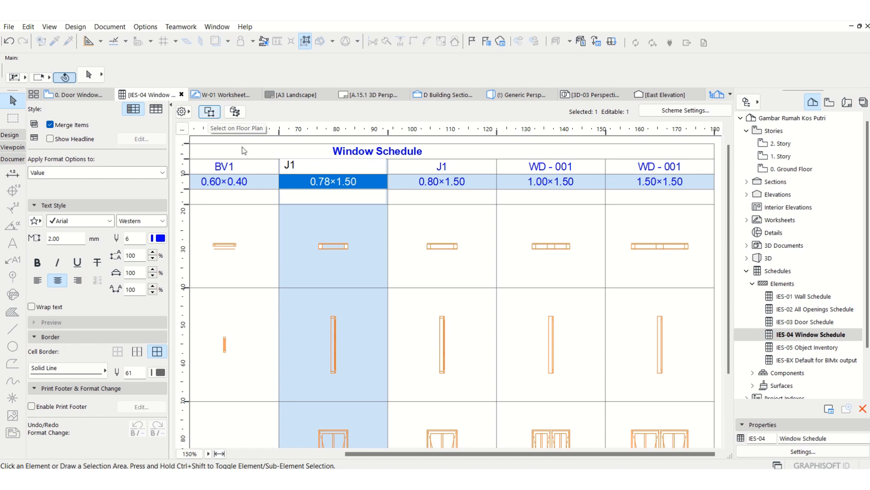
Step: Select the 0.78×1.50 J1 window in the Window Schedule and locate it on the floor plan
click(367, 211)
click(332, 182)
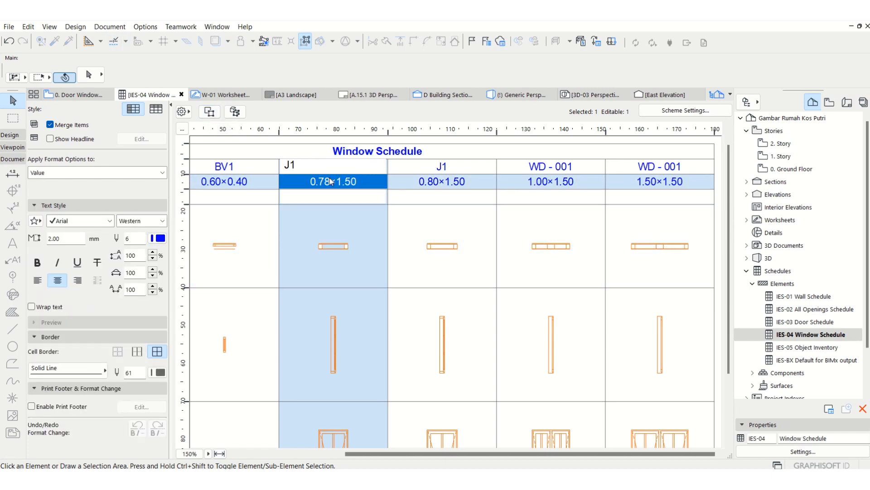
click(209, 114)
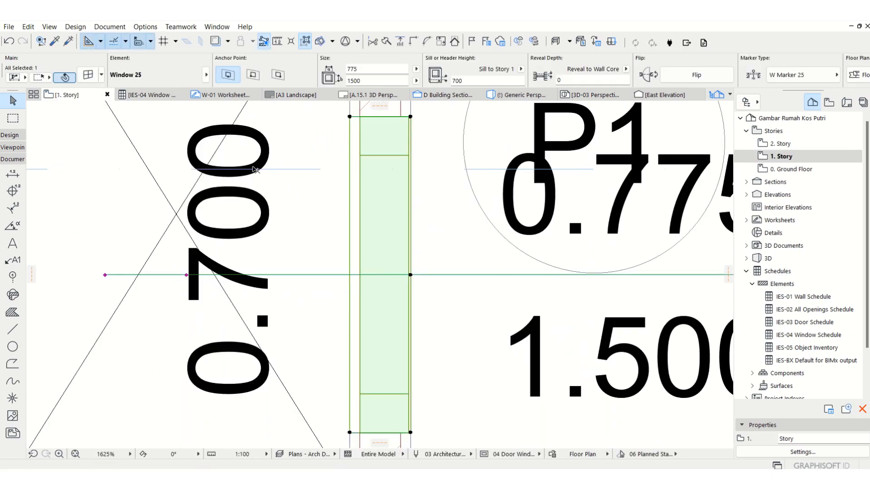
scroll(287, 223, down, 8)
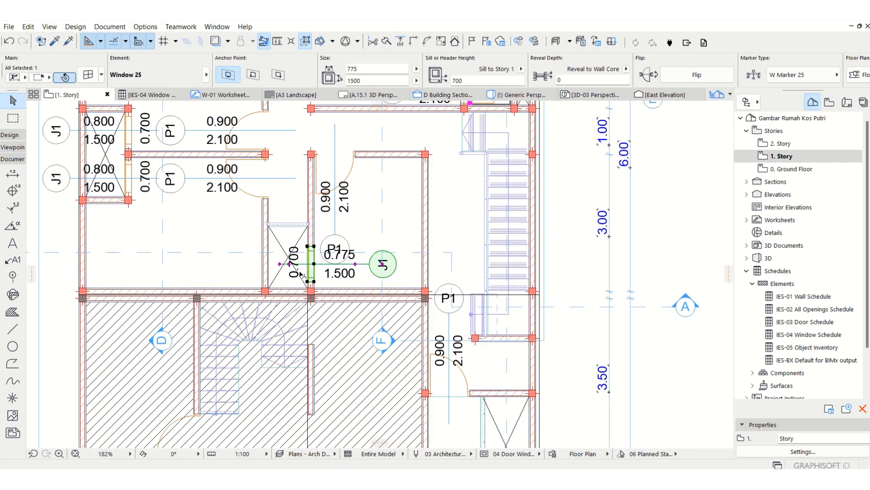
middle_drag(304, 275, 323, 302)
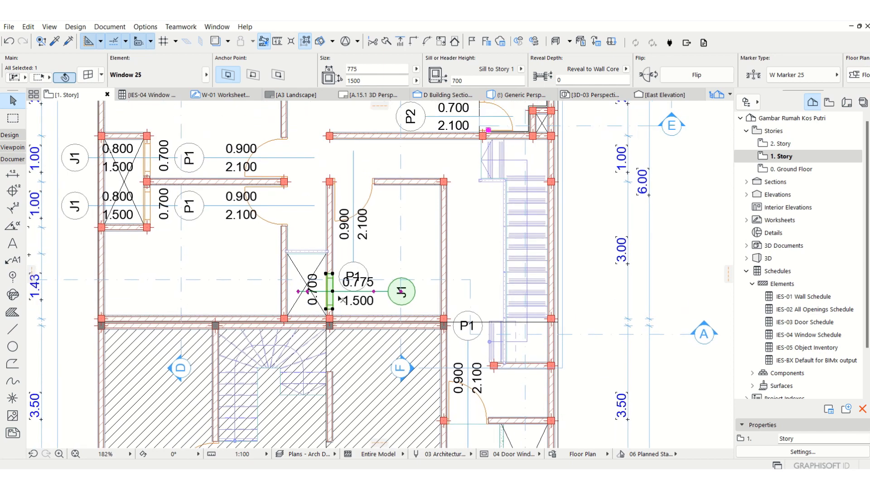
Step: Set the selected J1 window's width to 800
click(359, 71)
text(8)
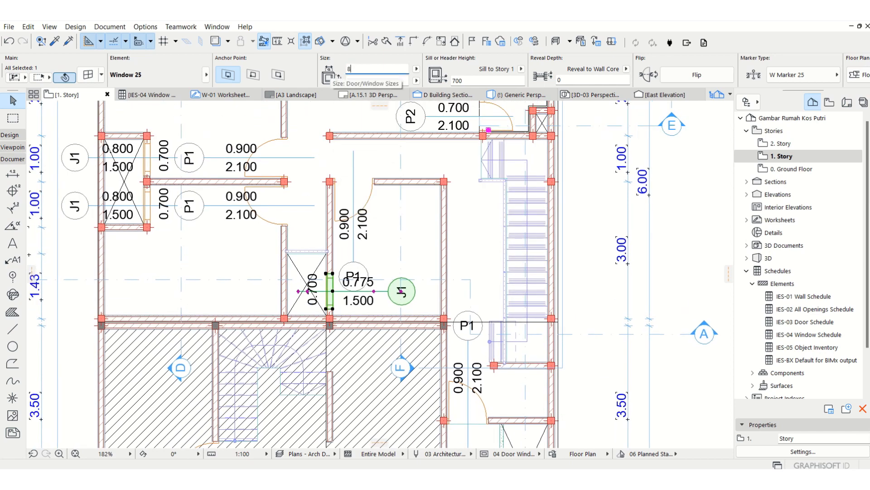
text(00)
key(Return)
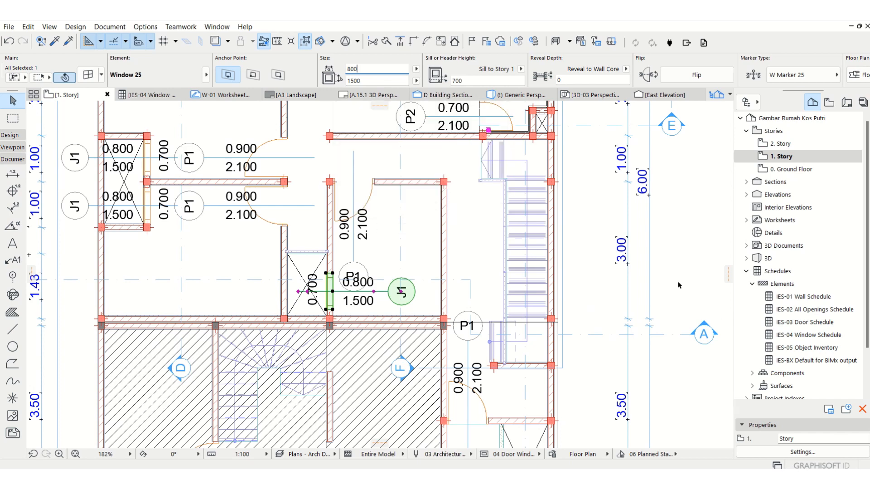
Step: Reopen the IES-04 Window Schedule and examine the IDs, sizes, previews and quantities of all its columns
double_click(809, 334)
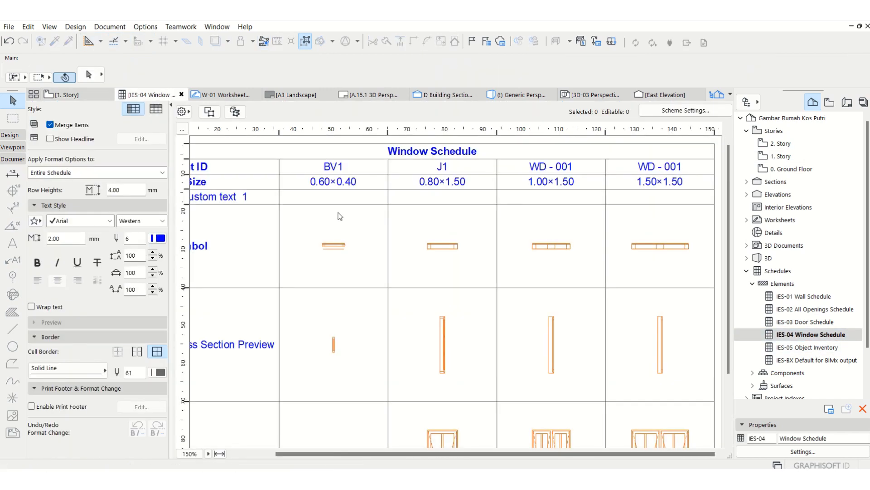
scroll(360, 237, down, 3)
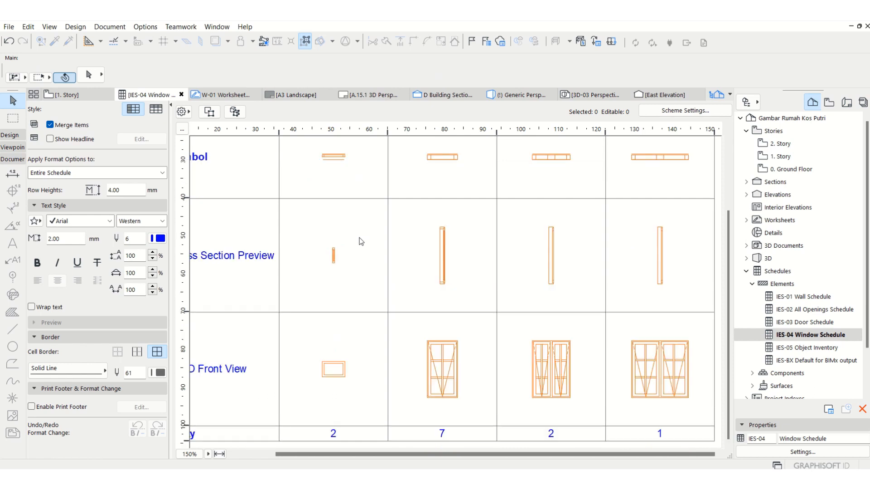
scroll(446, 302, up, 3)
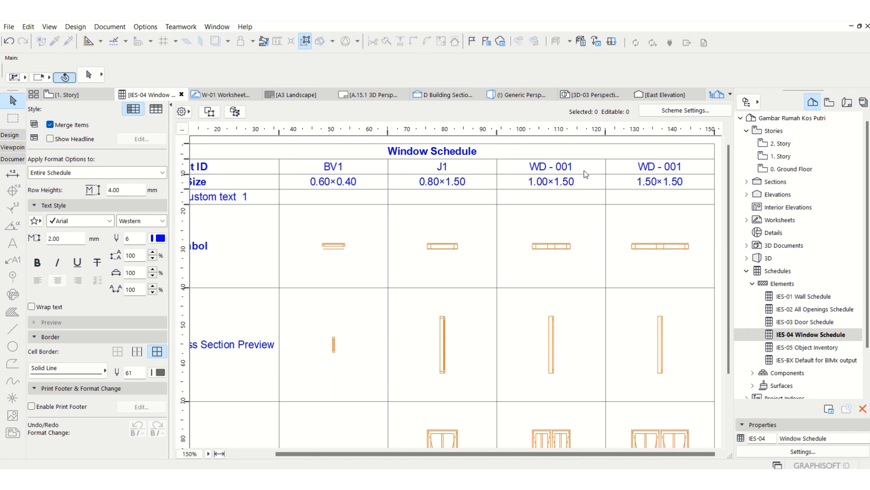
scroll(591, 292, down, 3)
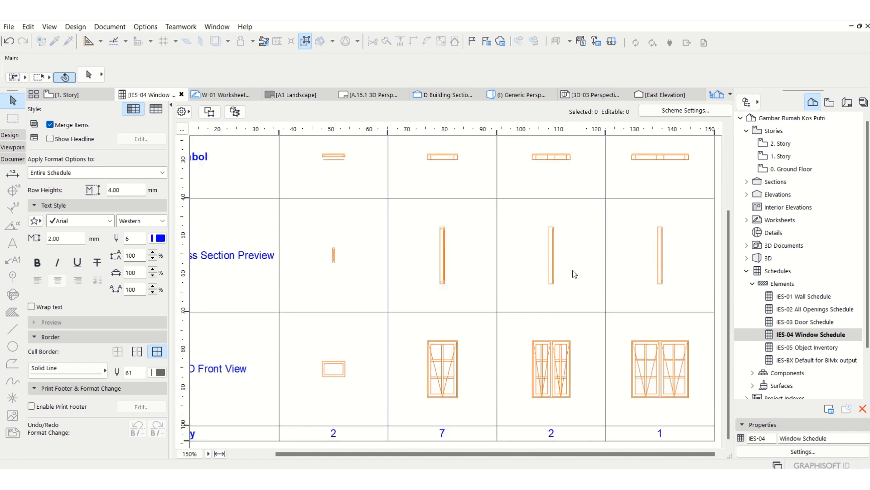
scroll(585, 269, up, 3)
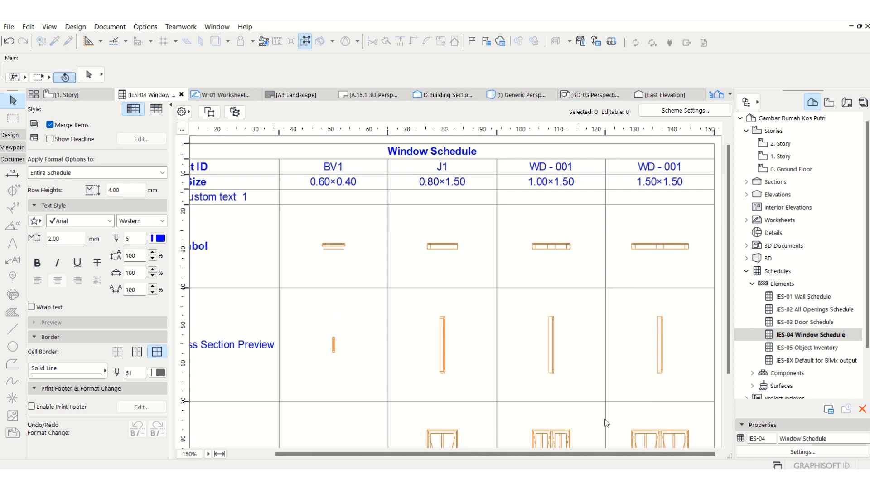
drag(615, 454, 579, 454)
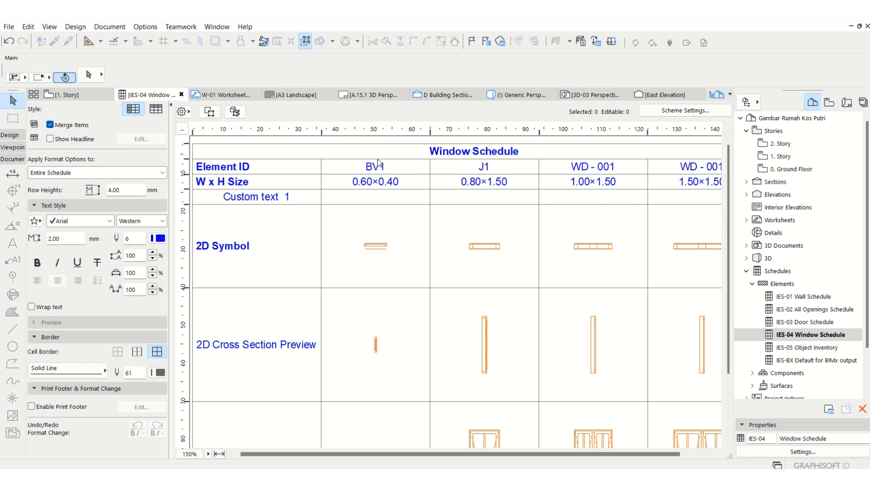
scroll(453, 254, down, 3)
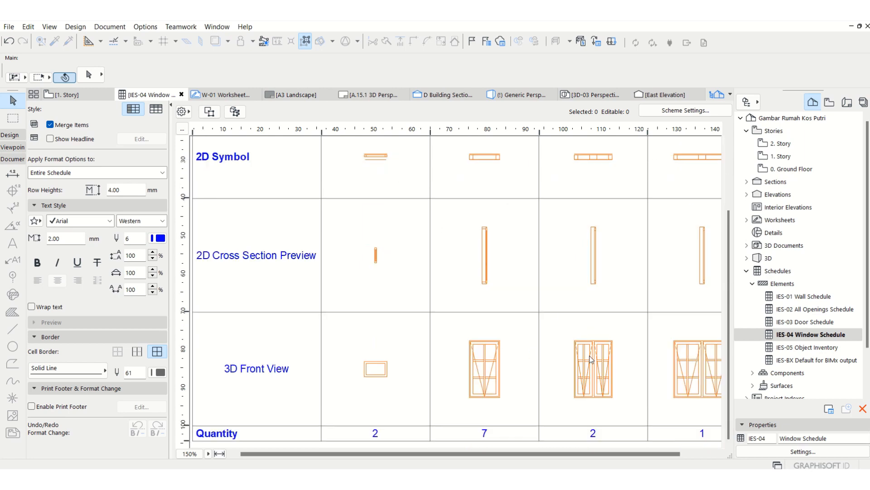
scroll(589, 356, up, 3)
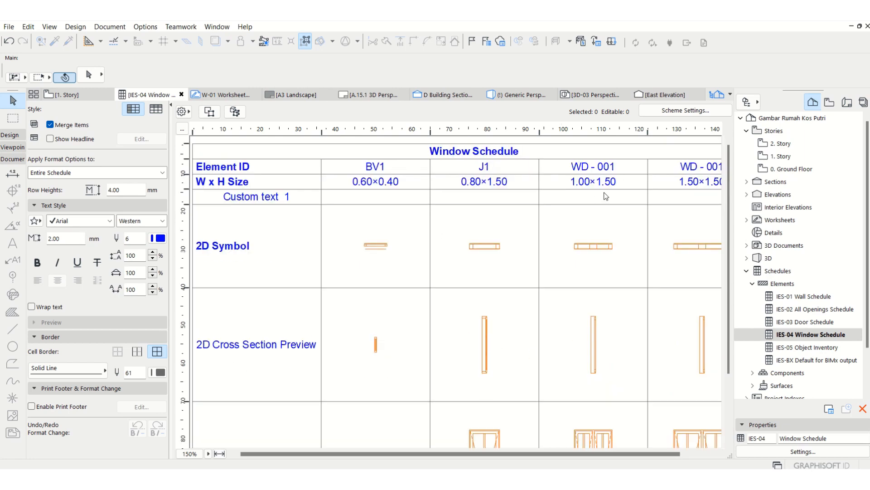
click(675, 113)
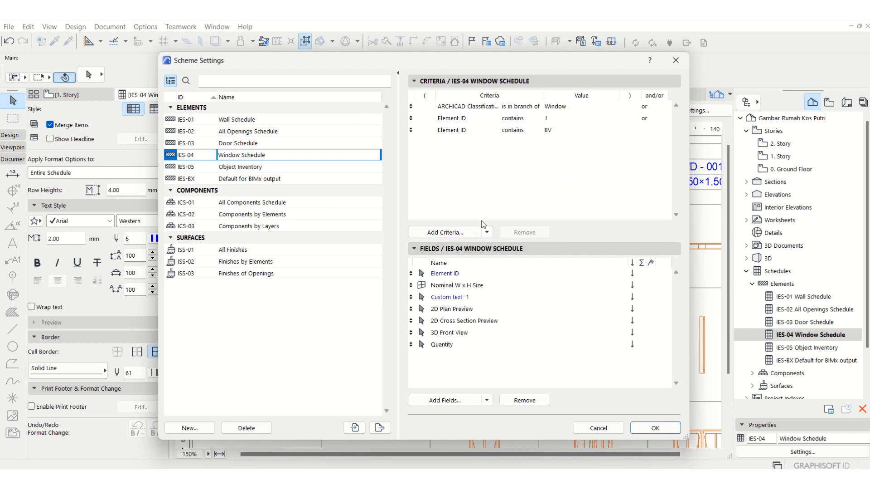
click(466, 233)
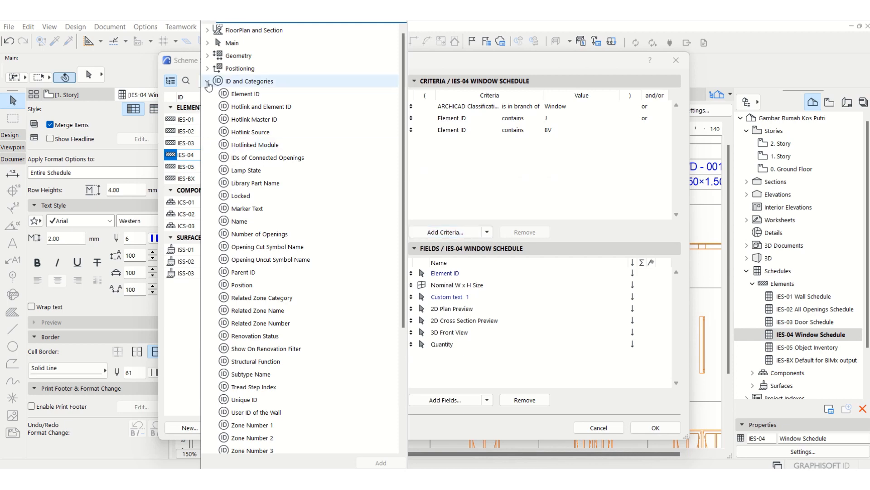
click(491, 174)
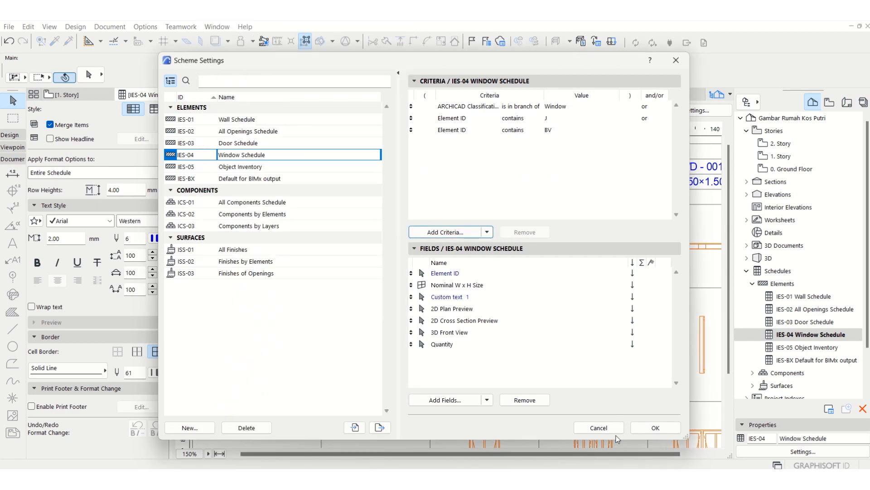
click(598, 427)
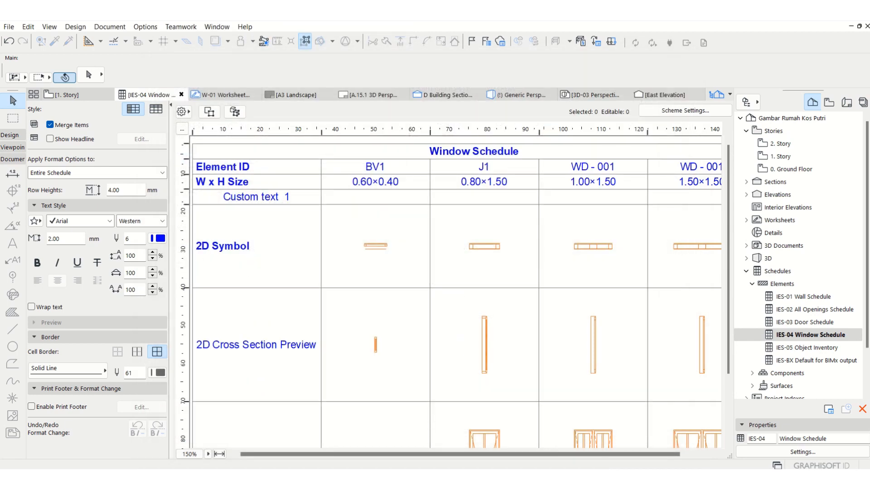
Step: Switch to the Gambar Rumah Tinggal project and examine the IES-03 Door Schedule criteria in its scheme settings, leaving them unsaved
click(660, 446)
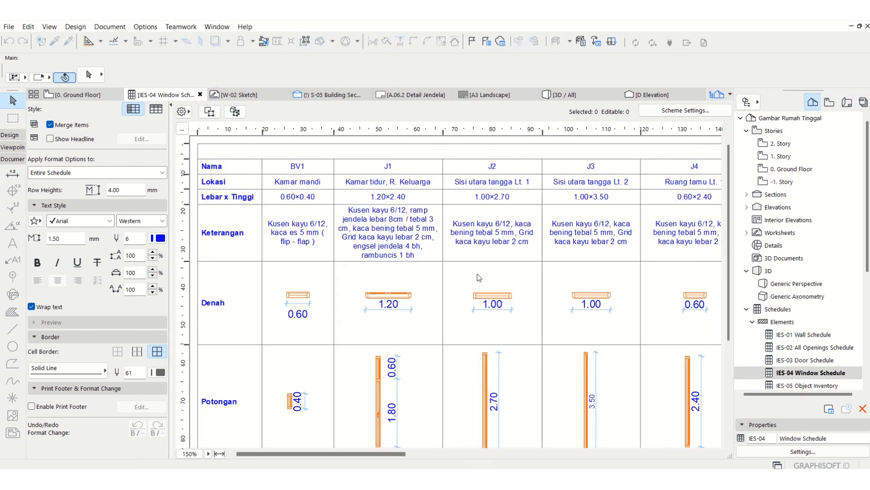
click(678, 111)
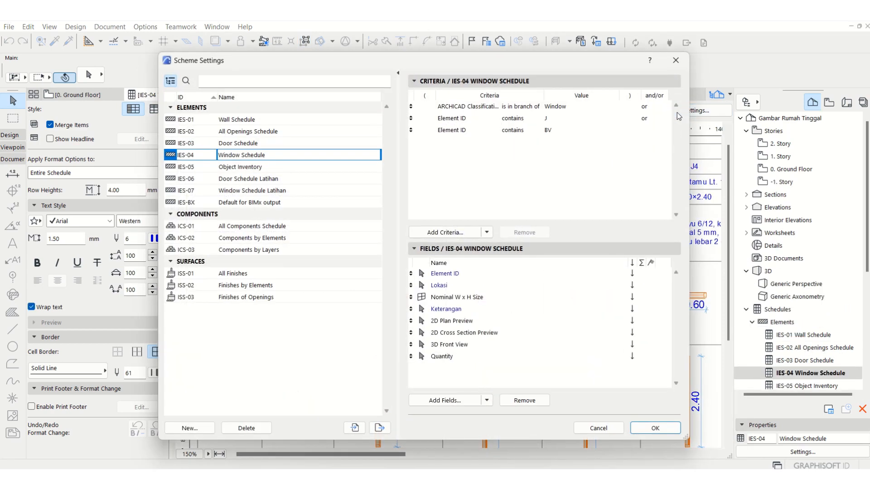
click(236, 143)
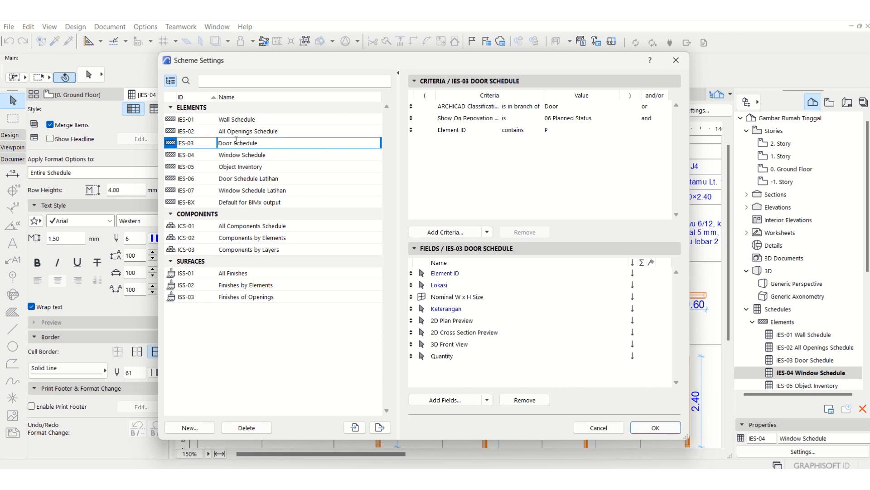
click(486, 119)
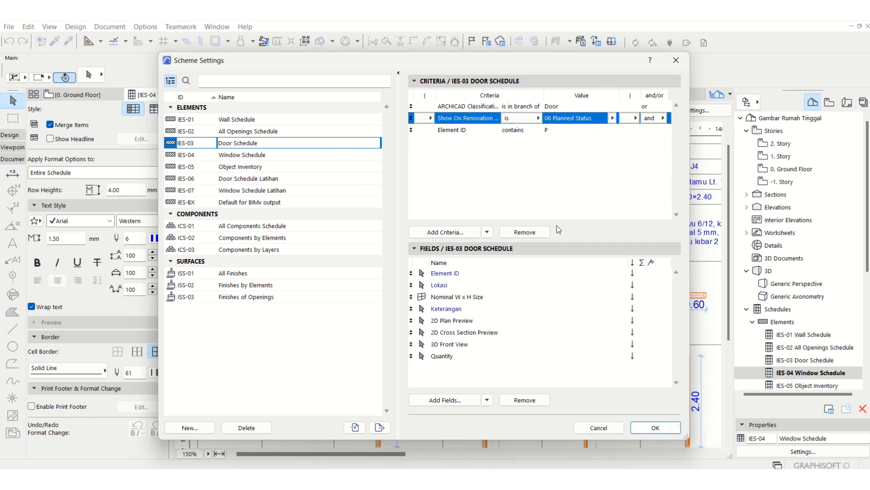
click(556, 213)
click(617, 432)
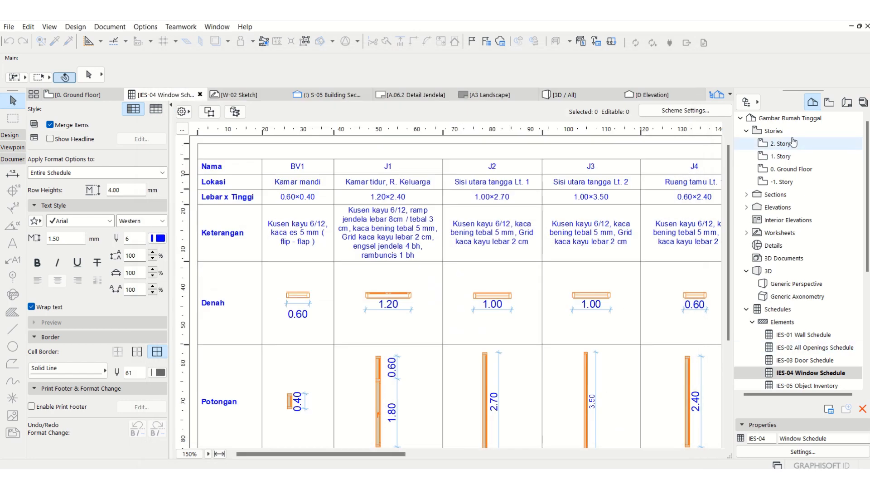
Step: Return to the Gambar Rumah Kos Putri project and add a Renovation Status criterion to the IES-04 Window Schedule scheme
mouse_move(611, 478)
click(548, 429)
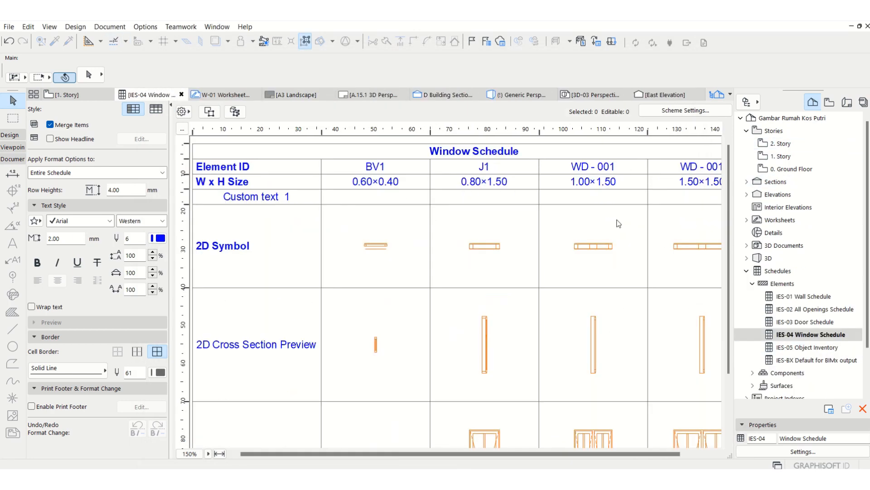
click(657, 112)
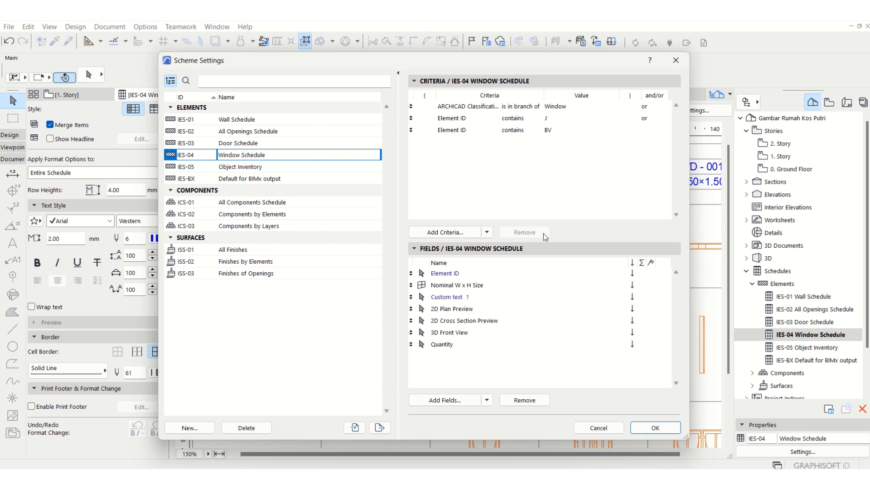
click(449, 232)
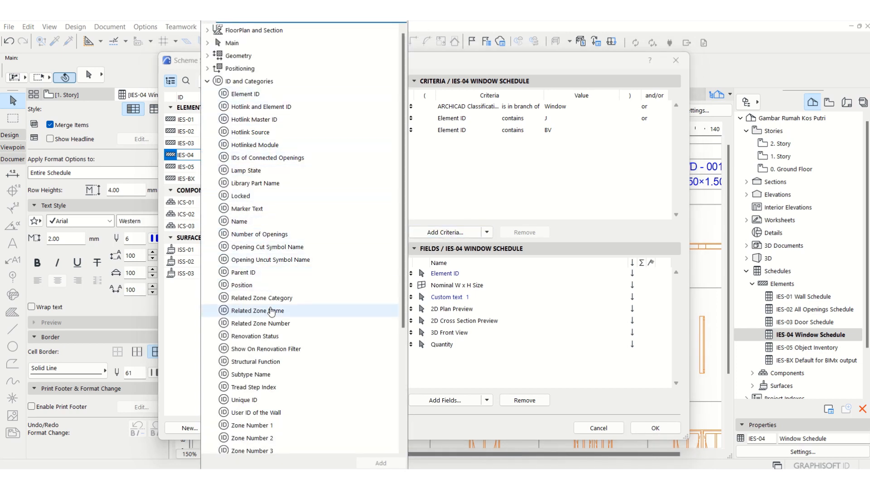
click(268, 337)
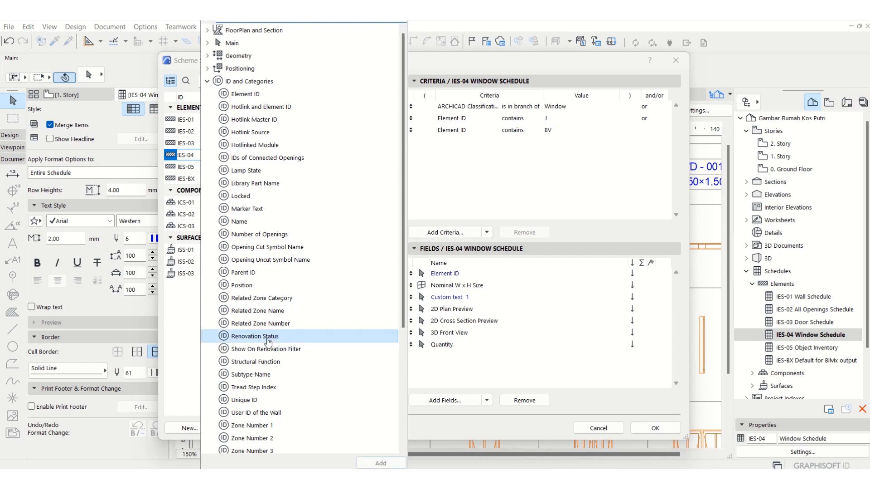
click(381, 462)
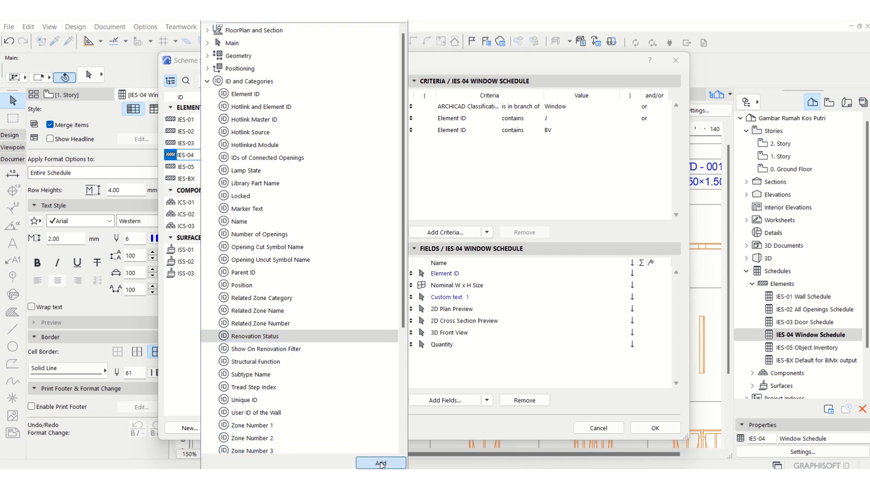
click(464, 145)
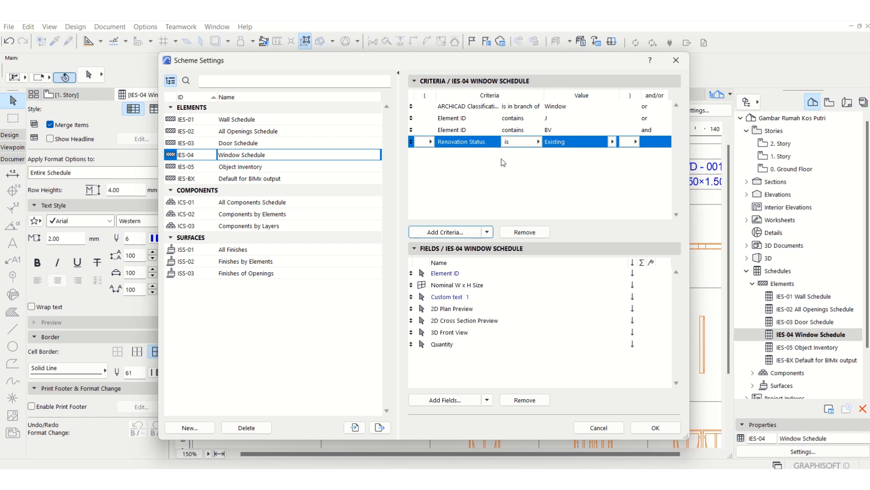
Step: Set the Renovation Status criterion to New, move it directly below the Window classification criterion, and apply the scheme settings
click(612, 142)
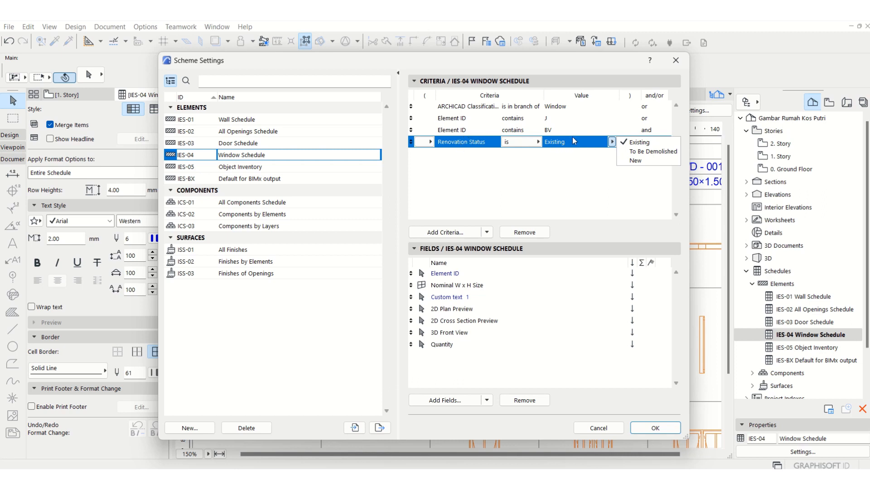
click(637, 161)
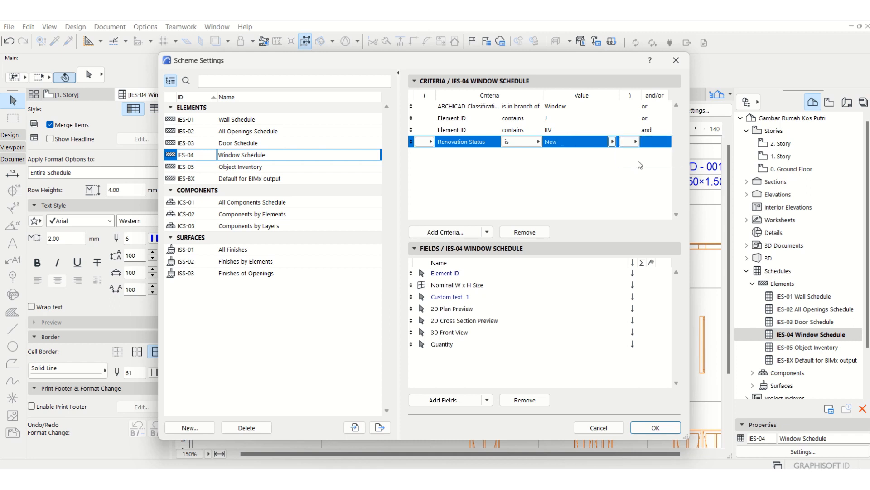
drag(411, 141, 418, 117)
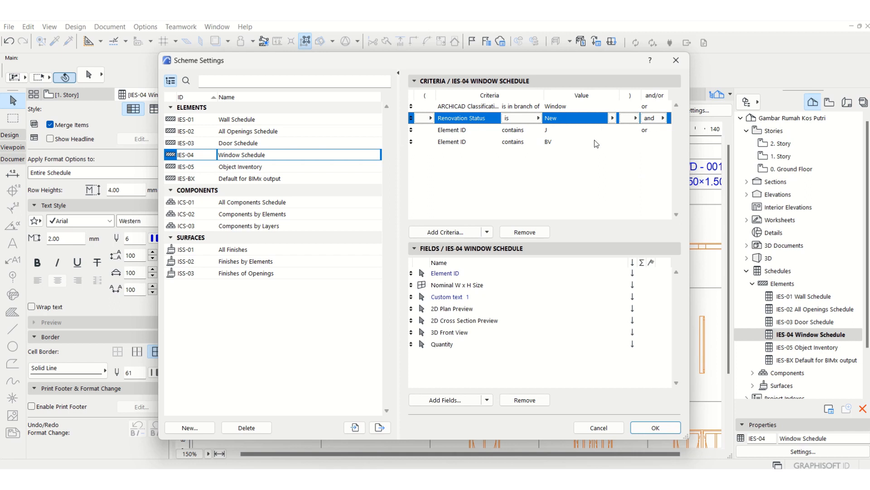
click(656, 428)
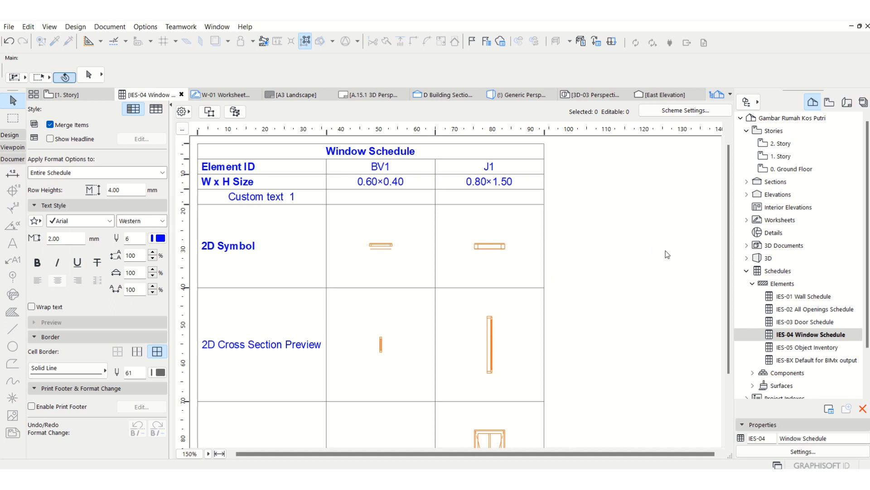
click(831, 103)
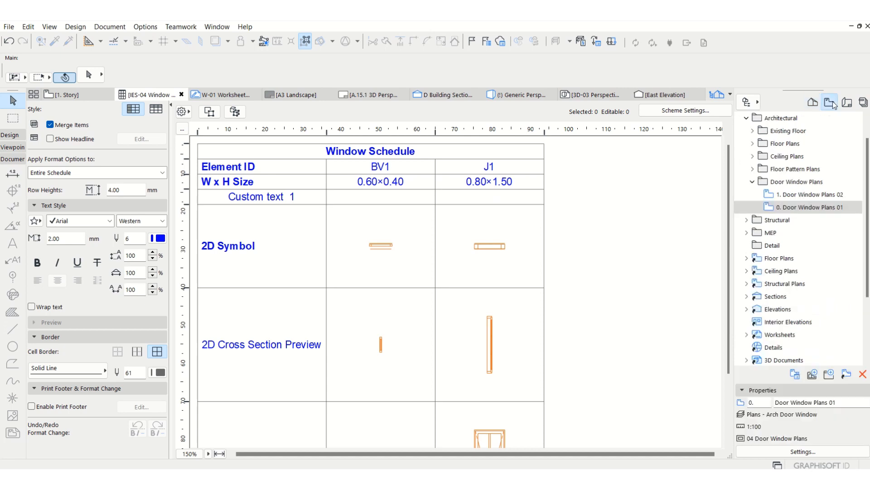
click(813, 103)
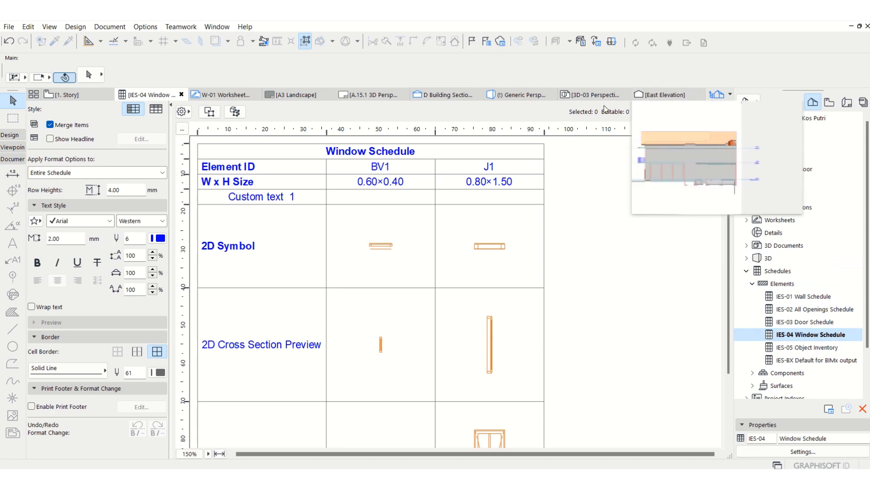
Step: Review the classification, Renovation Status and Element ID criteria in the IES-04 Window Schedule's scheme settings, leaving them unsaved
click(684, 112)
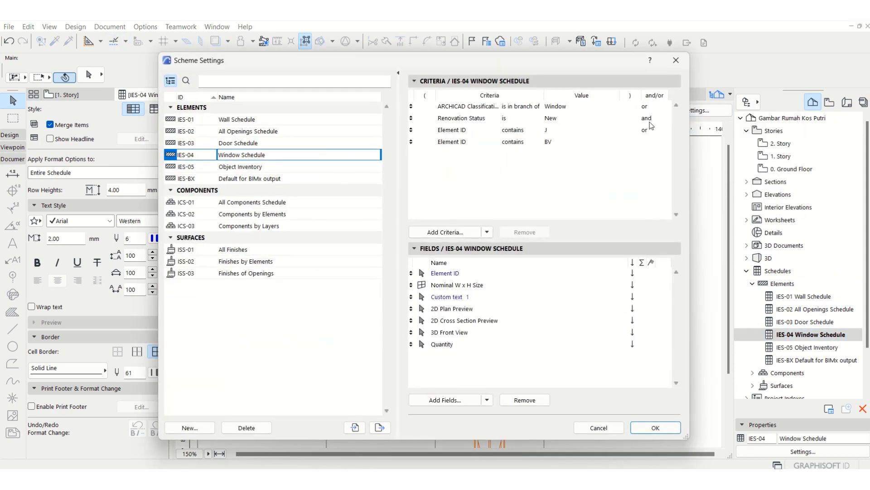
click(460, 111)
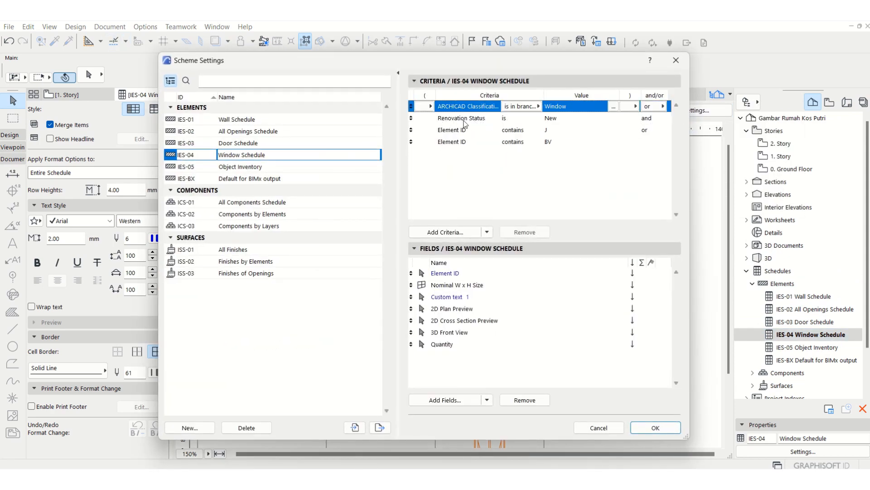
click(488, 118)
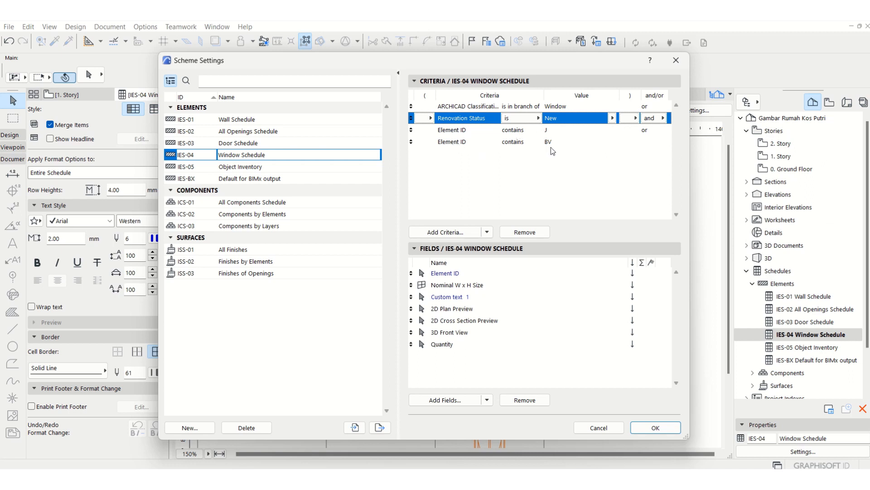
click(537, 173)
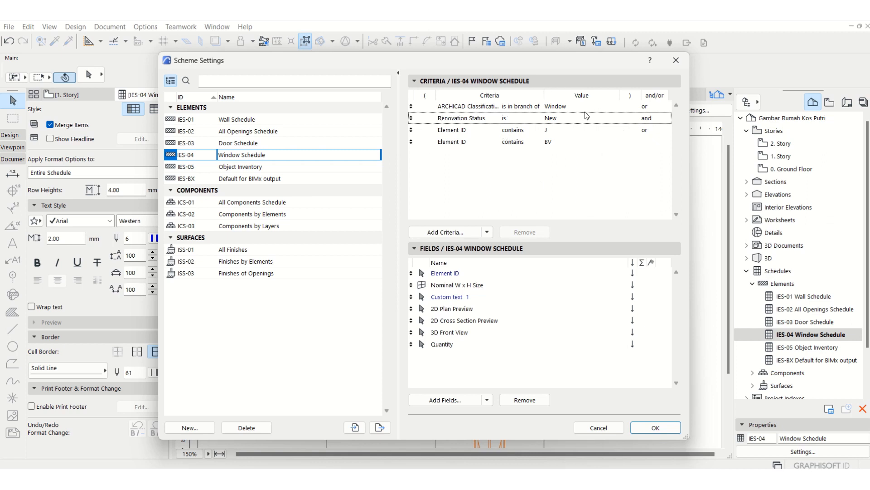
click(596, 428)
Step: Open the 0. Door Window Plans 01 view and examine the BV1 and J1 windows in the new and existing building areas
click(830, 102)
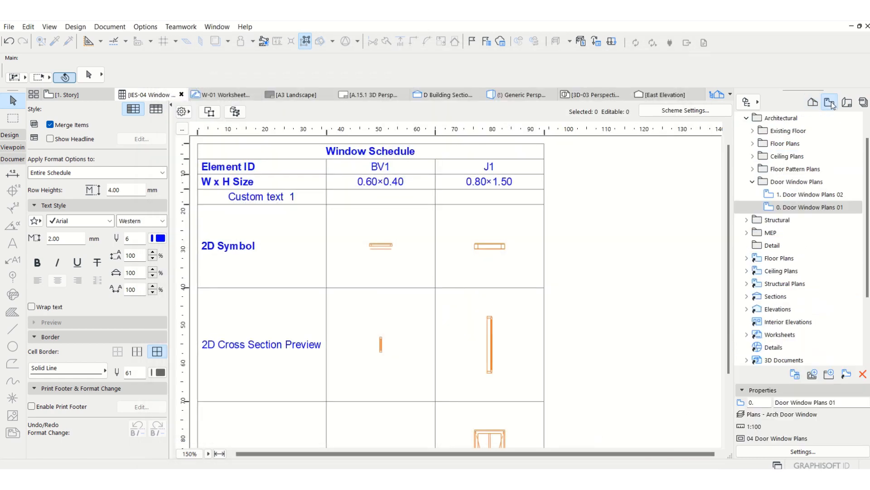
double_click(811, 207)
scroll(497, 186, down, 5)
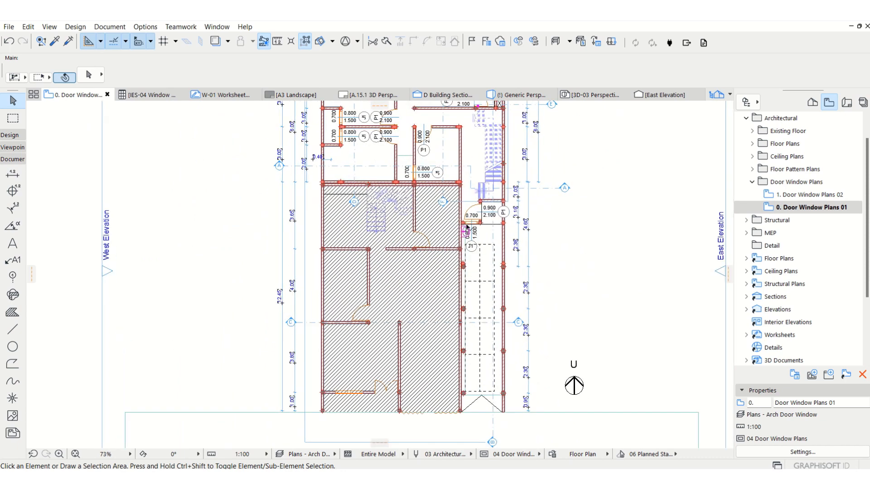
middle_drag(467, 225, 477, 258)
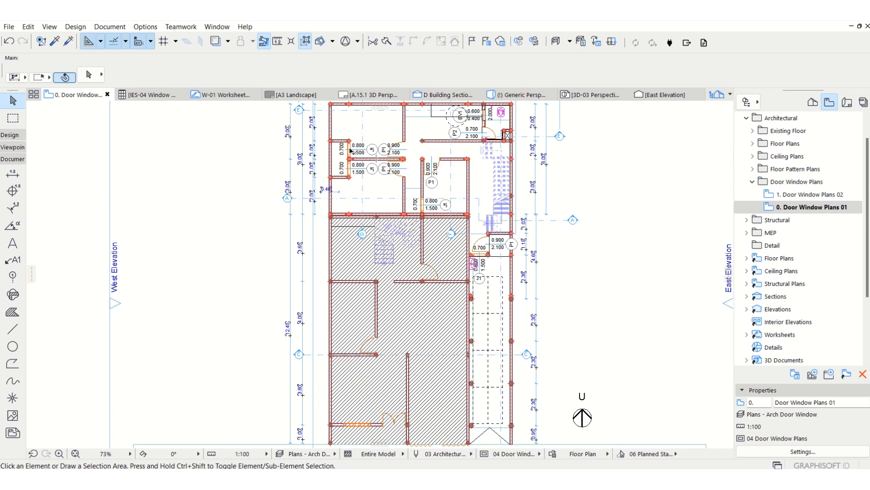
middle_drag(452, 268, 445, 234)
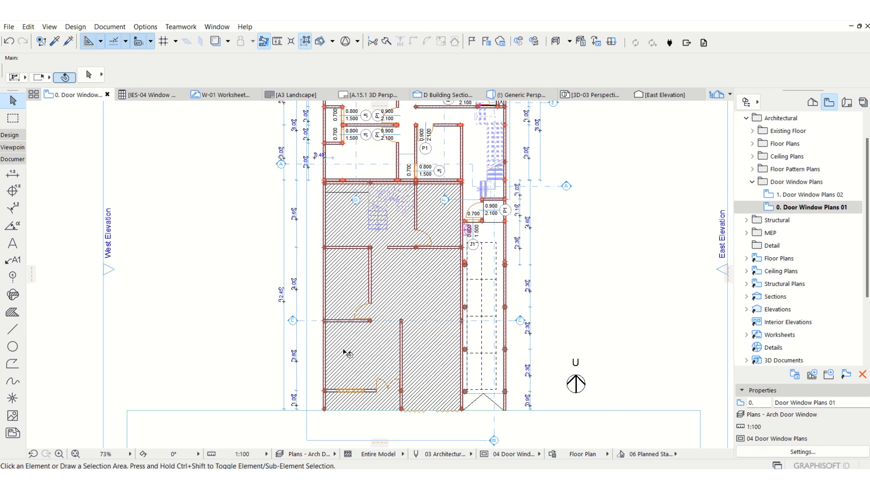
scroll(414, 232, up, 3)
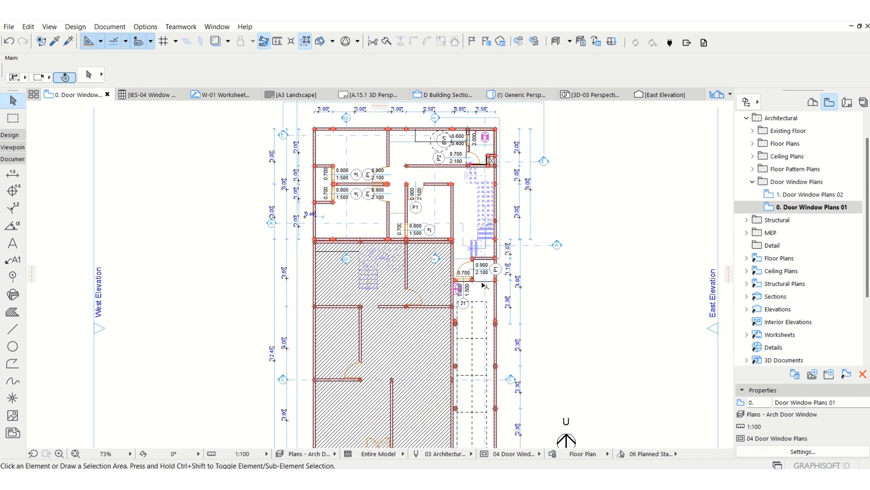
scroll(467, 204, up, 3)
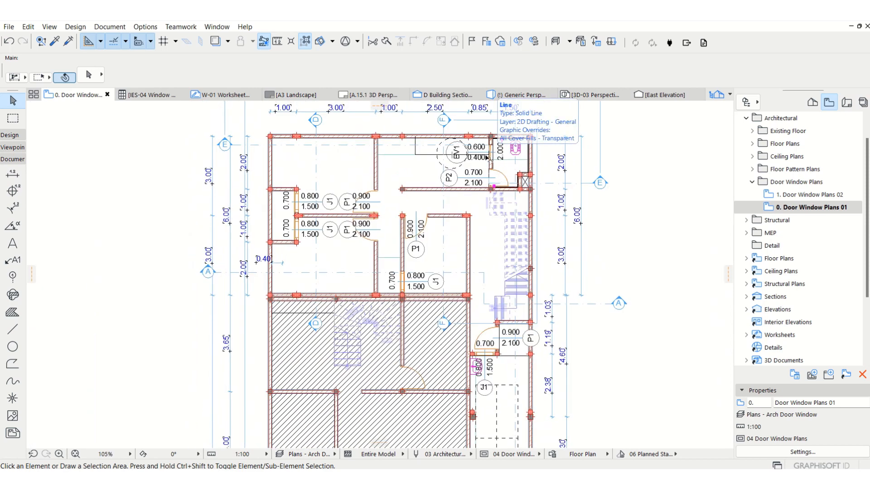
click(449, 161)
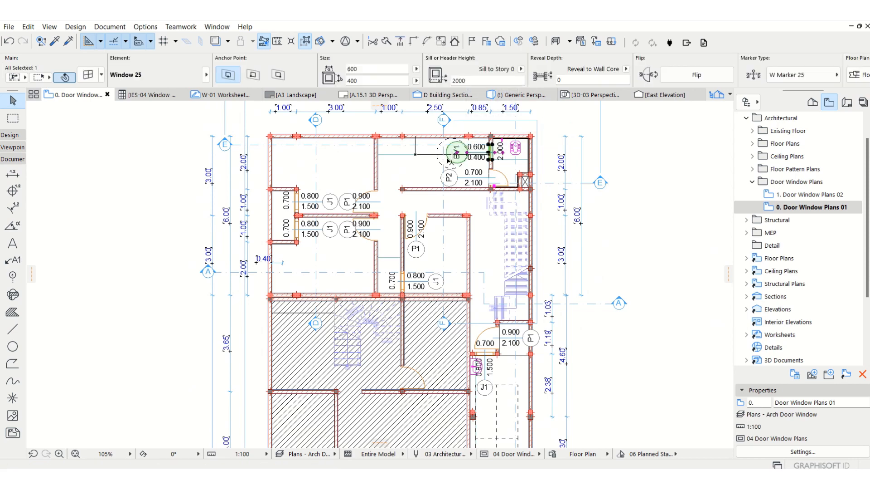
click(628, 189)
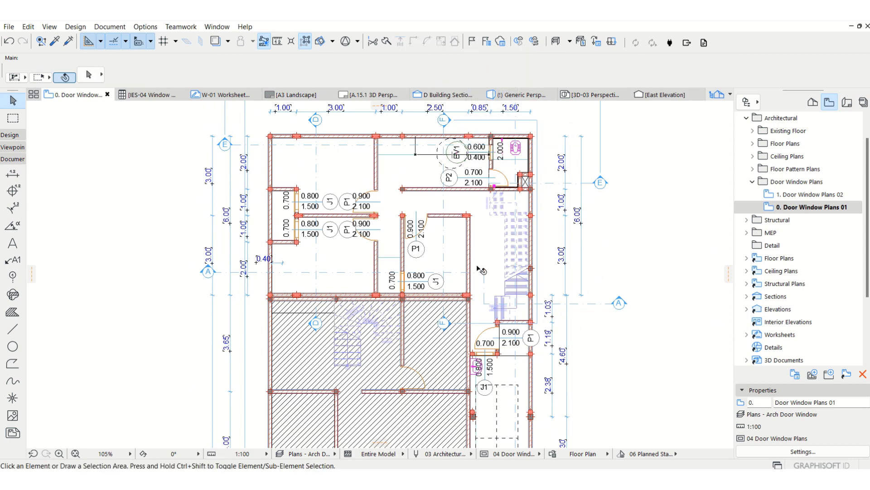
middle_drag(512, 354, 498, 224)
scroll(497, 225, down, 2)
scroll(497, 225, up, 1)
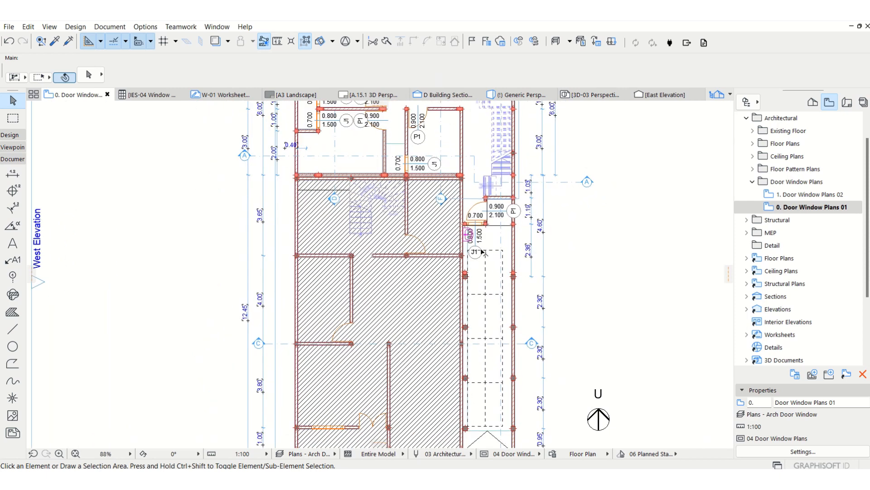
Step: Reopen the IES-04 Window Schedule, check its window columns and quantities, and review the Renovation Status criterion in its scheme settings
click(811, 102)
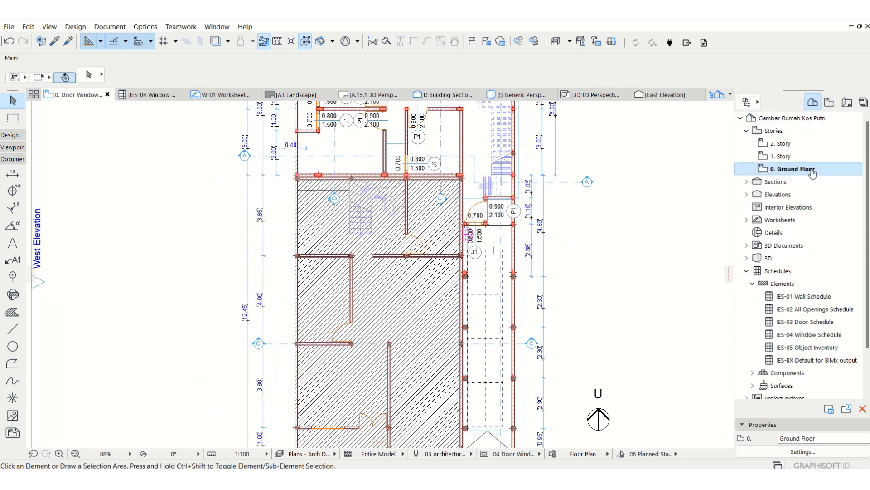
double_click(829, 335)
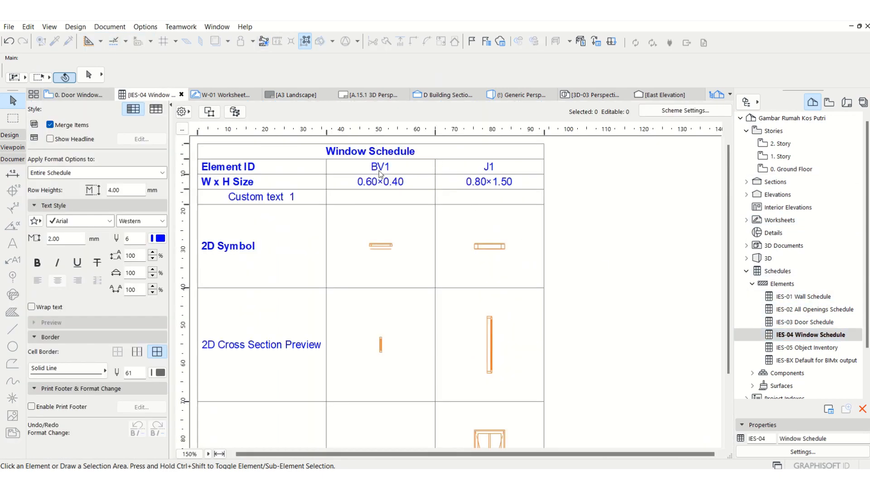
scroll(480, 200, down, 3)
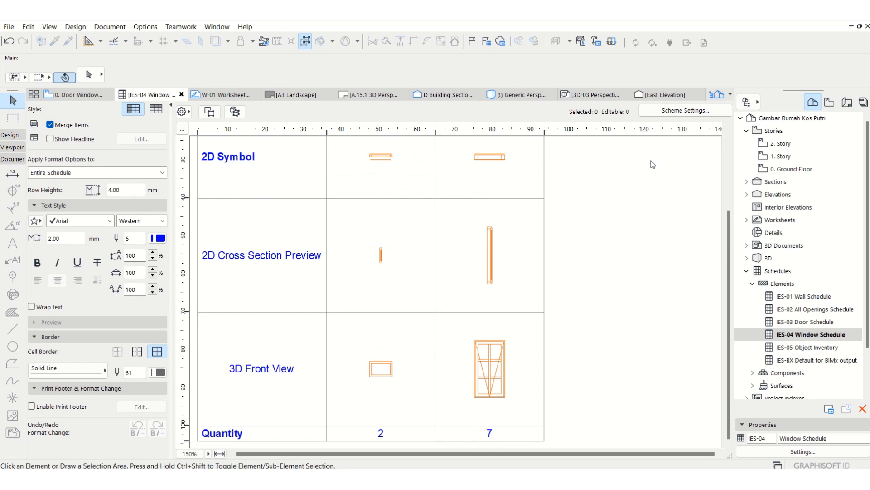
click(671, 110)
click(466, 119)
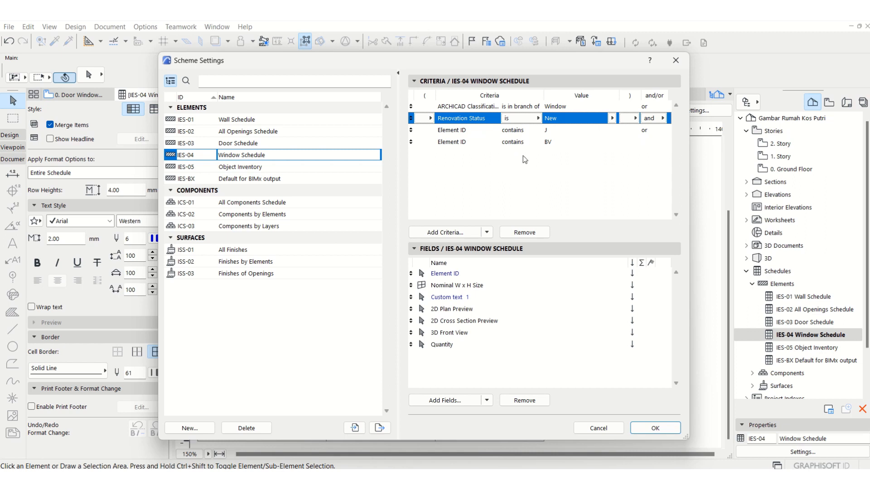
click(656, 428)
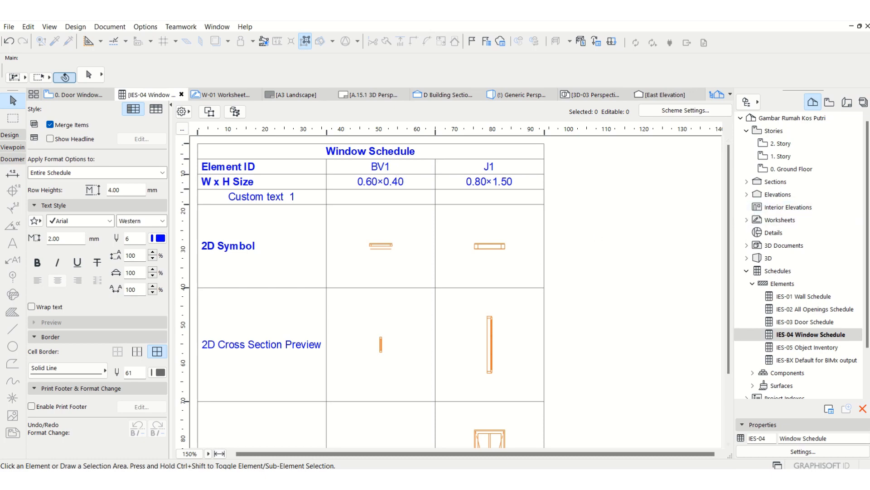
Step: Return to the 0. Door Window Plans 01 view and inspect the BV1 window marker and size beside the bathroom
click(829, 103)
double_click(796, 208)
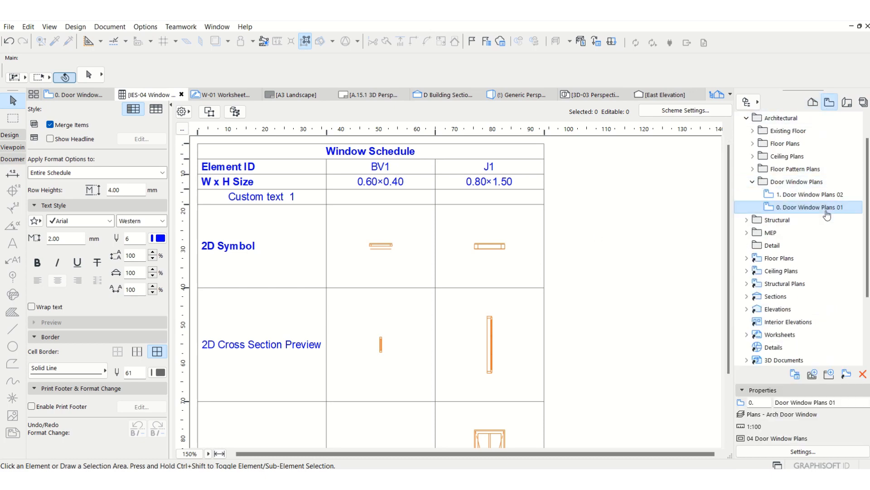
scroll(527, 187, up, 4)
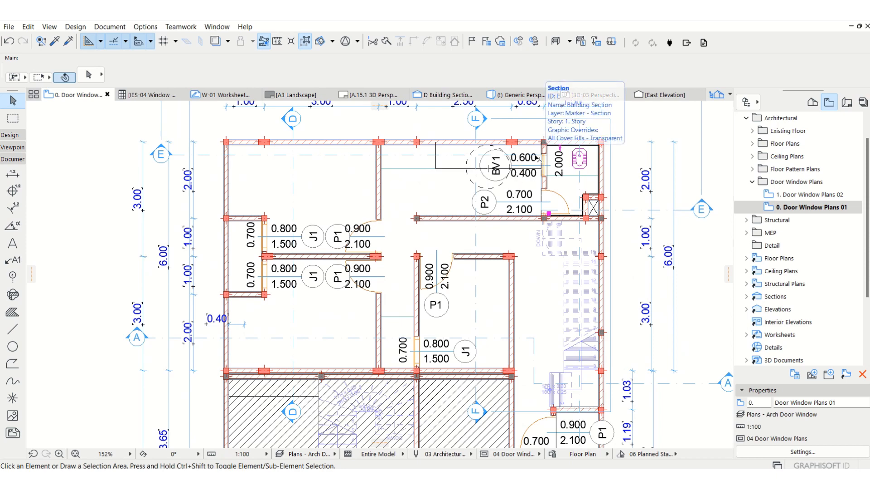
Step: Go back to the IES-04 Window Schedule and review the Element ID criterion for BV in its scheme settings
click(813, 103)
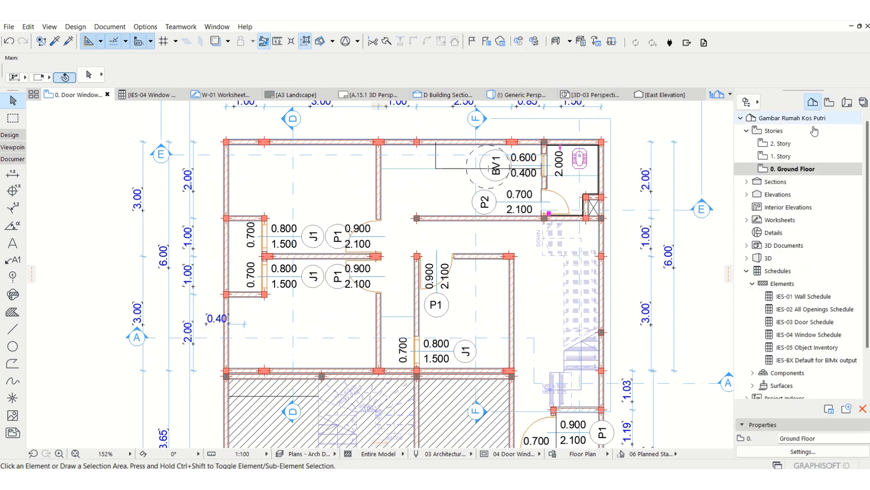
click(816, 337)
click(816, 338)
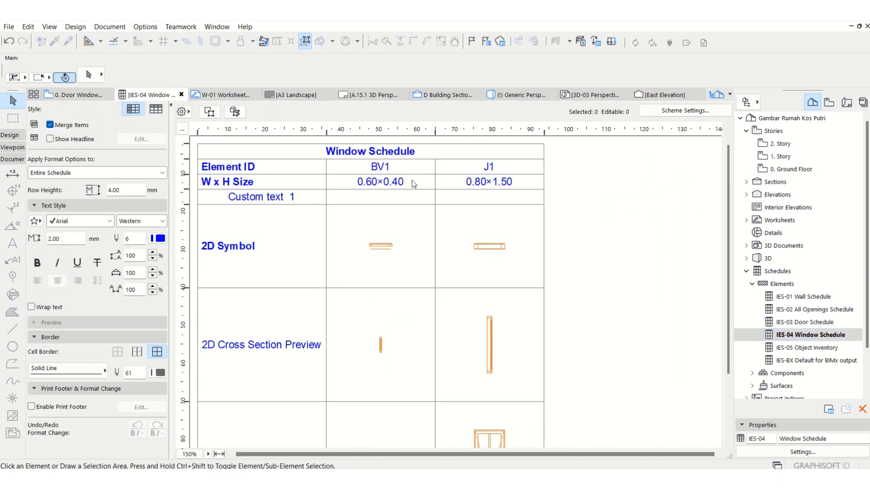
click(685, 111)
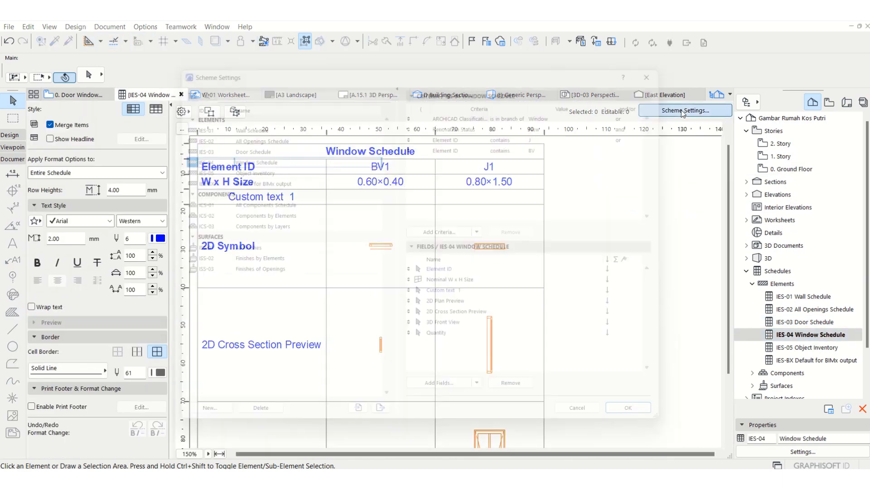
click(528, 141)
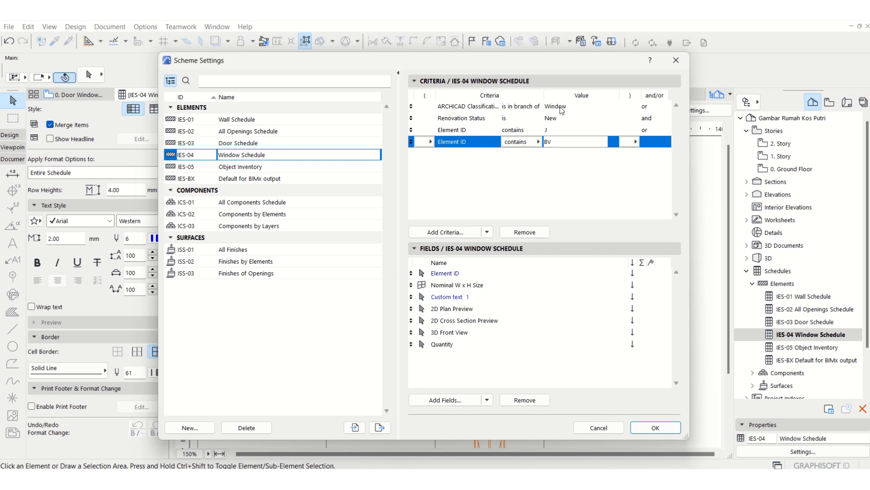
click(559, 182)
click(655, 428)
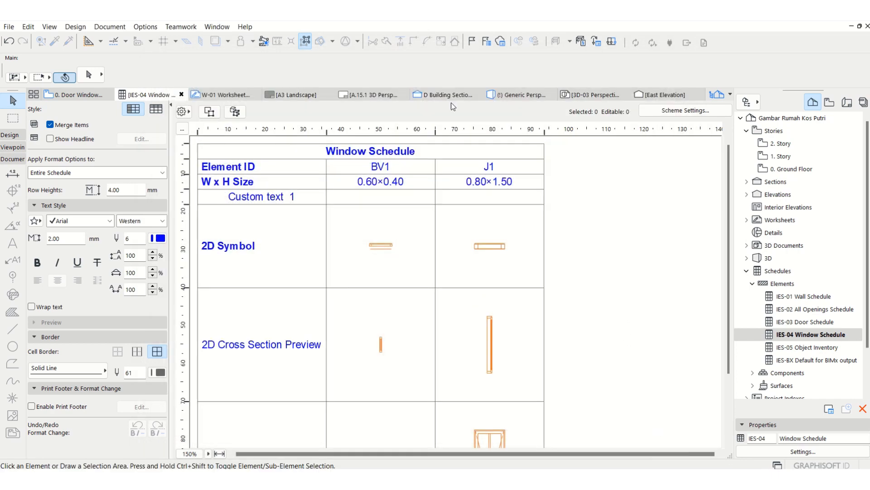
Step: Open J1's 3D Front View preview for annotation and dimension the window's overall height beside its left edge
scroll(455, 225, down, 3)
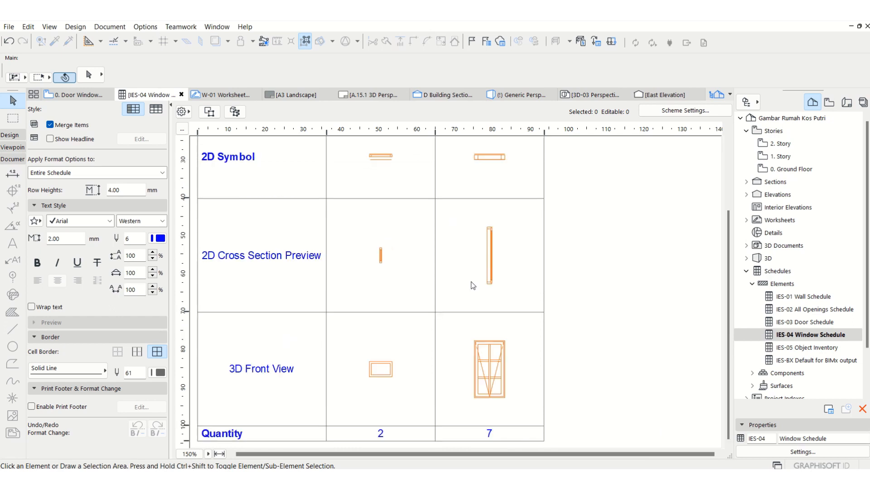
click(497, 364)
click(453, 313)
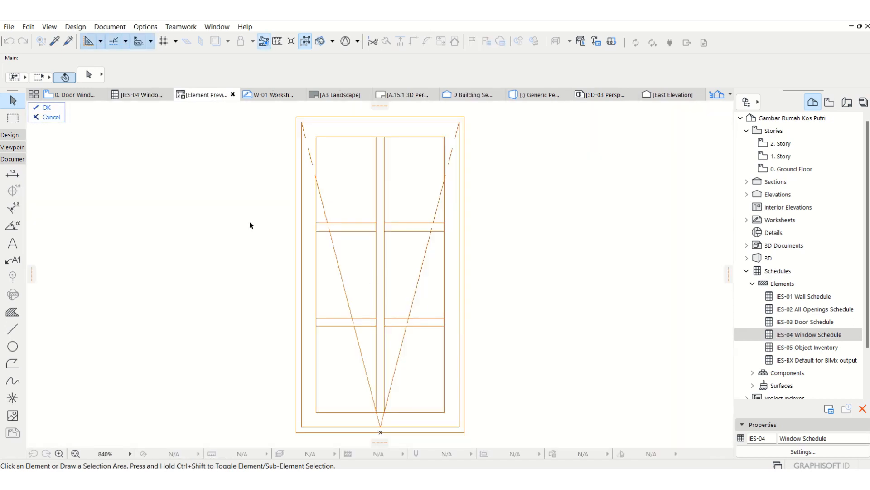
click(13, 173)
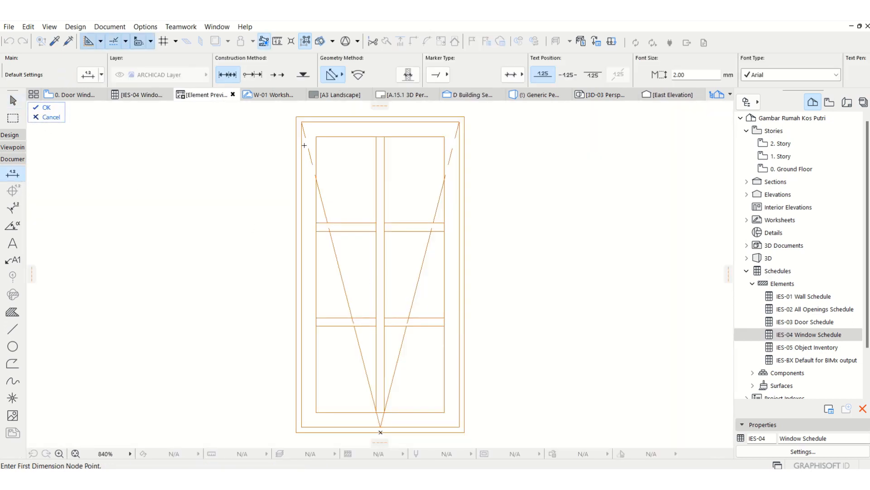
click(296, 117)
click(297, 431)
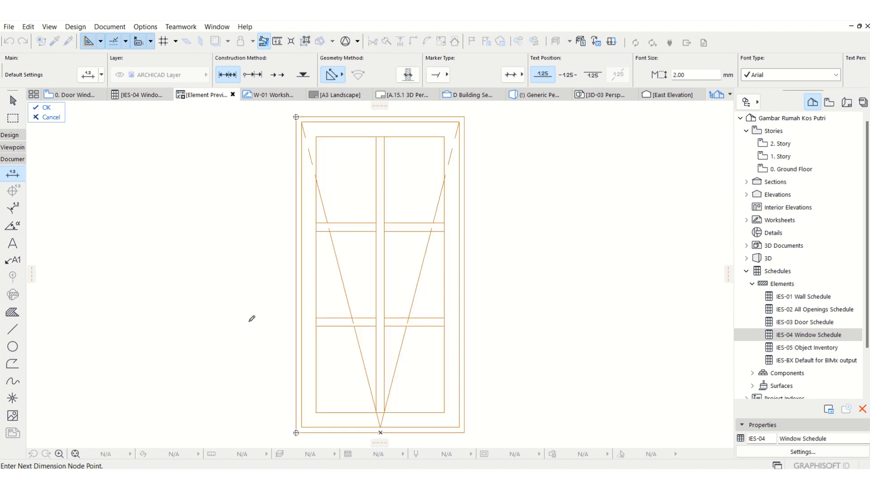
right_click(234, 264)
click(273, 338)
click(249, 285)
scroll(308, 226, down, 3)
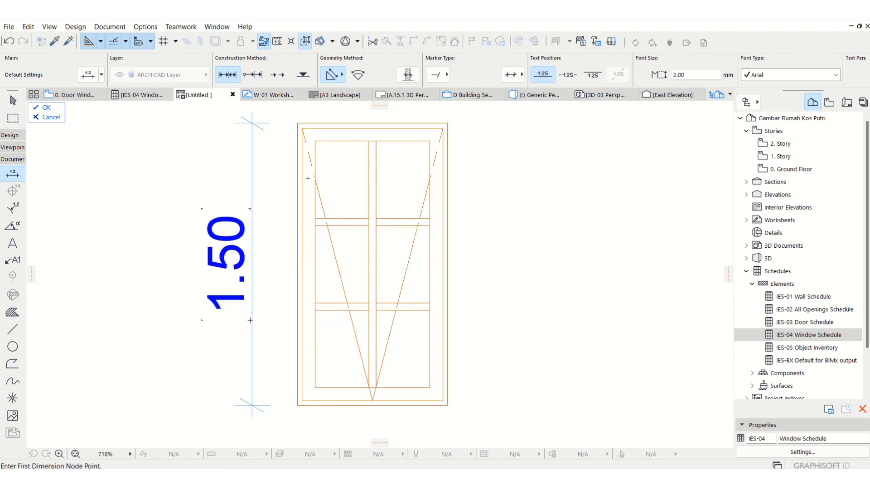
Step: Dimension the J1 window's overall width below its bottom edge
click(301, 326)
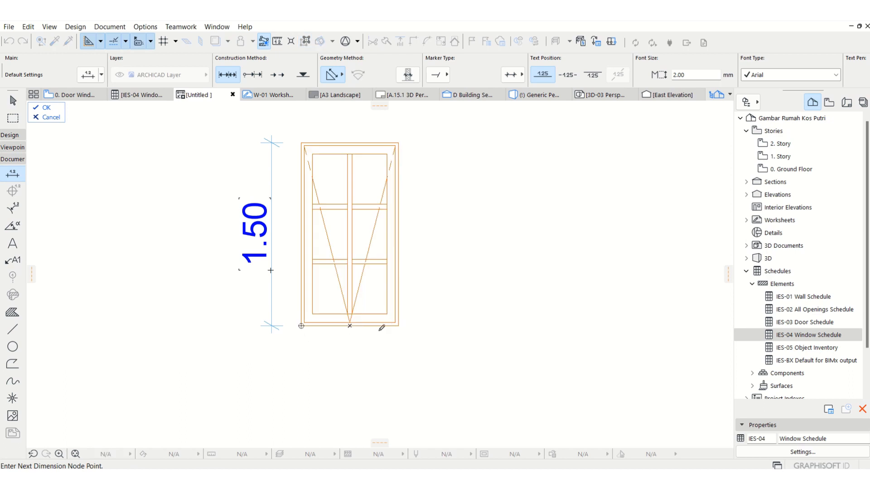
click(399, 325)
right_click(448, 260)
click(460, 330)
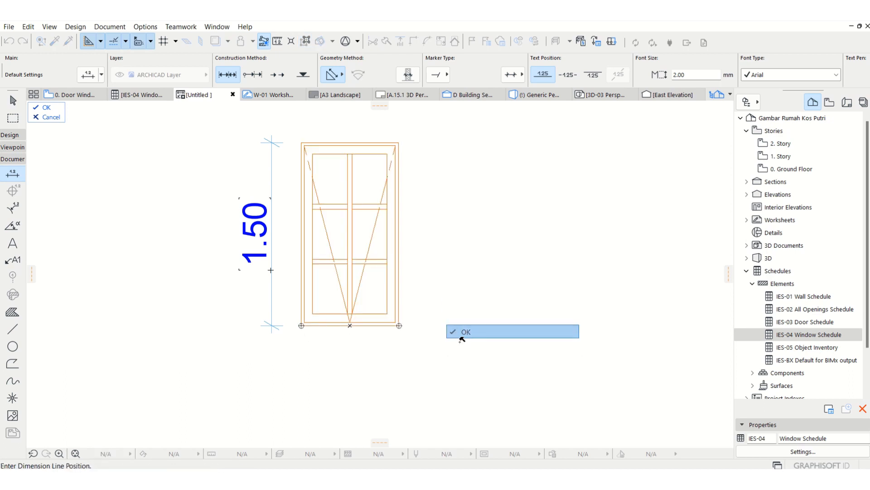
click(420, 382)
key(Escape)
Step: Draw a short diagonal solid line inside the upper-left glass pane of the J1 front view
click(12, 328)
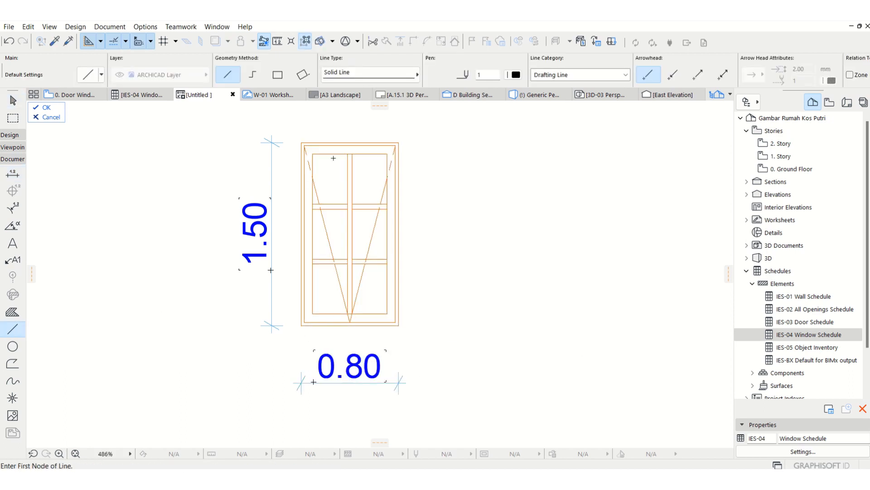
scroll(335, 159, up, 2)
click(318, 199)
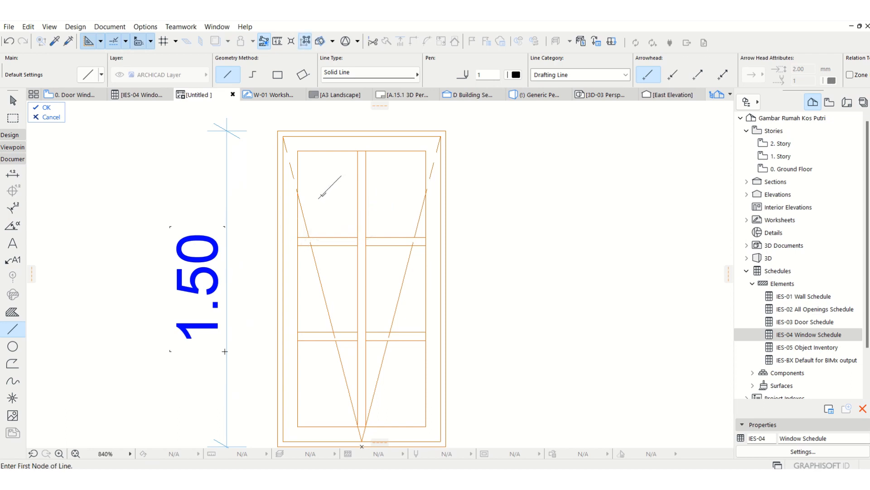
key(Escape)
Step: Copy the diagonal glass line a short distance straight down within the same pane
click(330, 186)
key(ctrl+d)
click(342, 176)
key(ctrl)
click(342, 191)
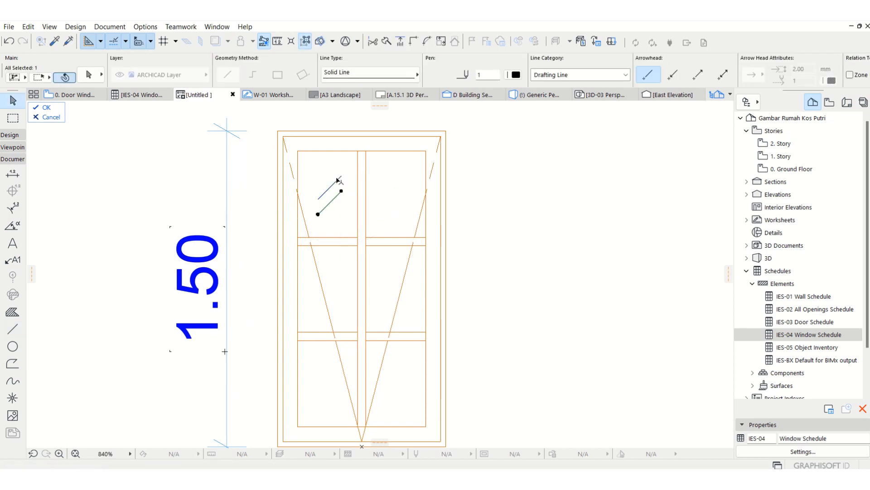
Step: Copy the two diagonal glass lines from the J1 window's upper-left pane across to the upper-right pane
shift+click(338, 179)
key(ctrl+d)
click(341, 176)
key(ctrl)
click(406, 175)
Step: Copy the four glass lines of the upper panes down into the middle and bottom rows of panes
shift+click(340, 193)
key(ctrl+d)
click(341, 191)
key(Escape)
shift+click(338, 179)
key(ctrl+d)
click(341, 176)
key(ctrl)
click(342, 269)
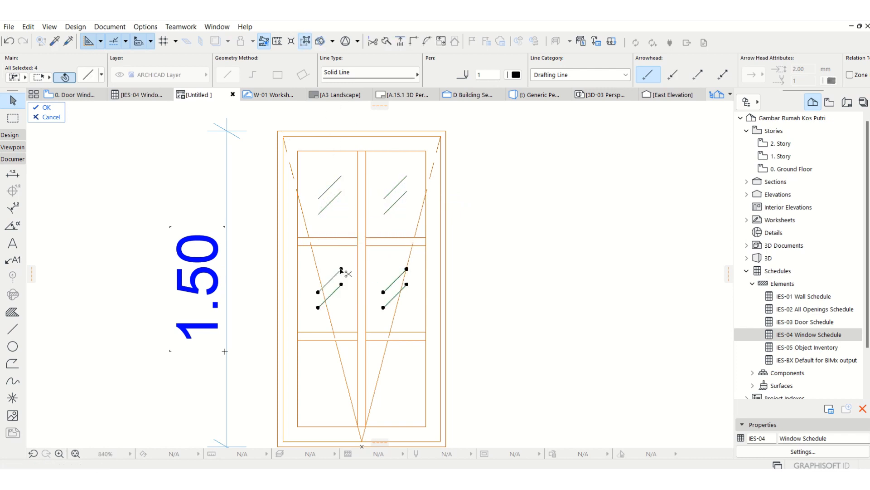
key(Escape)
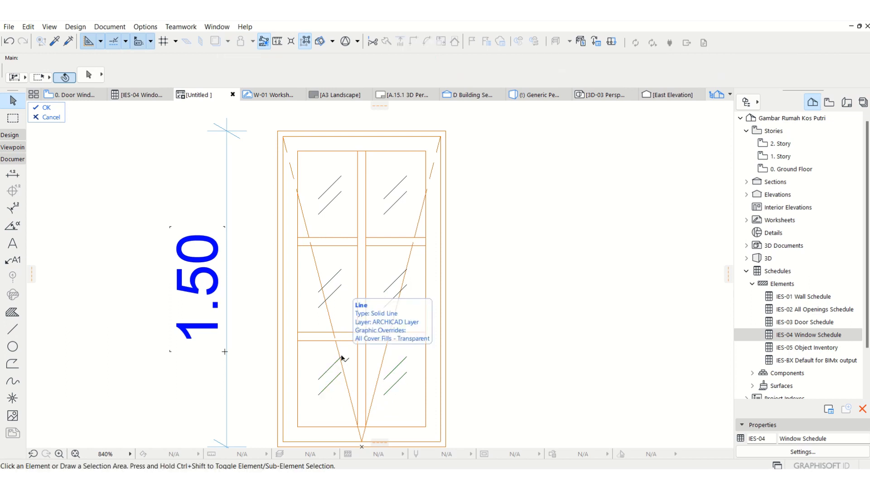
Step: Place a text label with a leader starting just outside the J1 window's right edge
scroll(331, 196, down, 3)
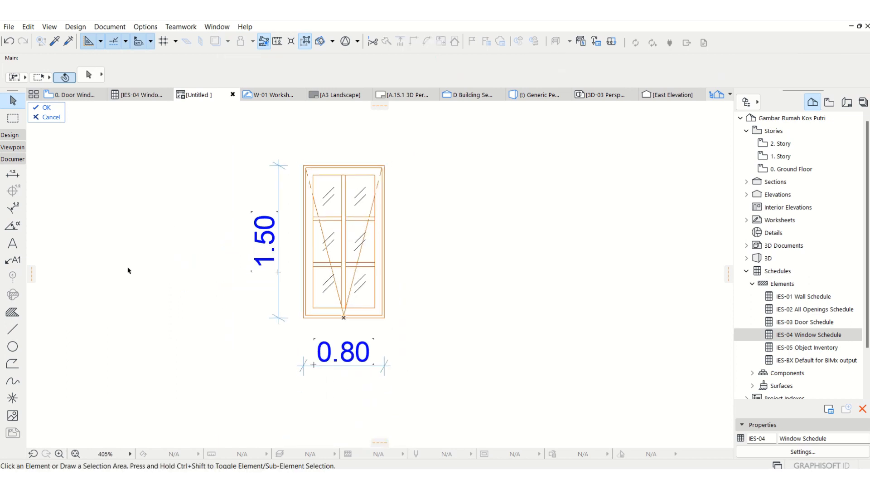
click(13, 260)
scroll(397, 246, up, 2)
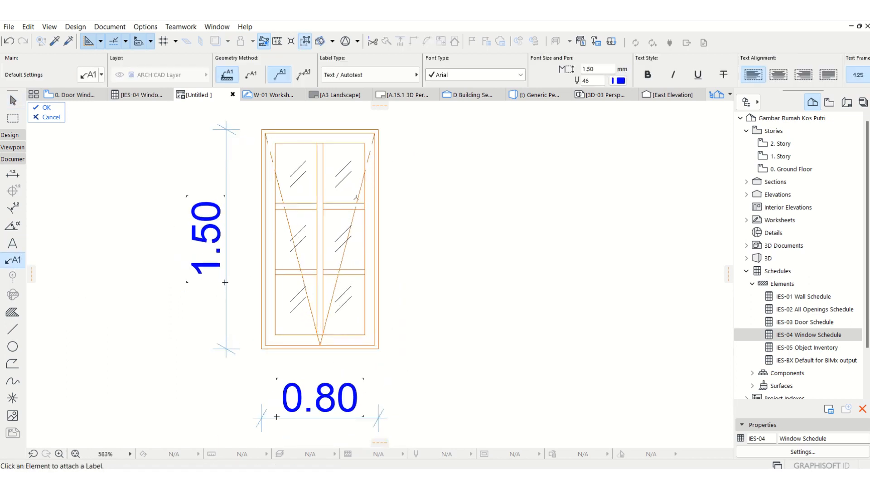
middle_drag(395, 191, 375, 248)
key(Escape)
middle_drag(379, 207, 387, 277)
scroll(386, 277, down, 1)
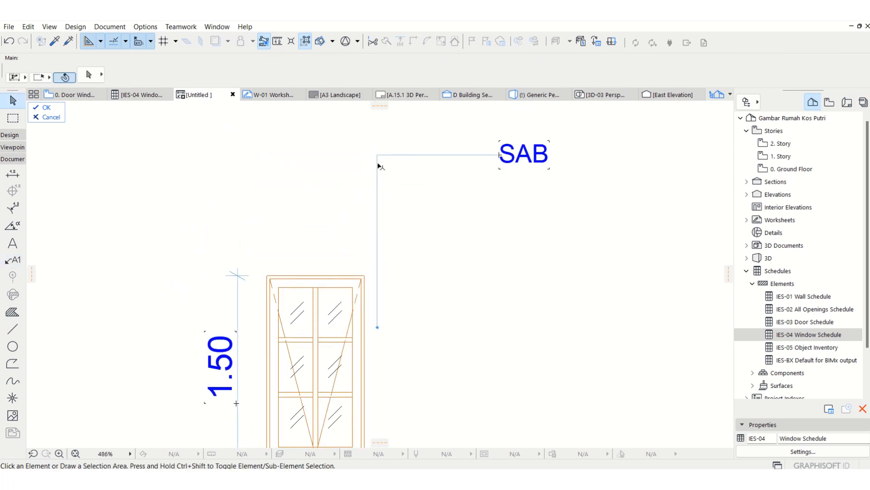
Step: Bend the label's leader into a short diagonal and move the label so the leader points into the upper-right glass pane
click(377, 155)
drag(377, 155, 398, 305)
click(377, 327)
click(340, 324)
scroll(388, 315, up, 3)
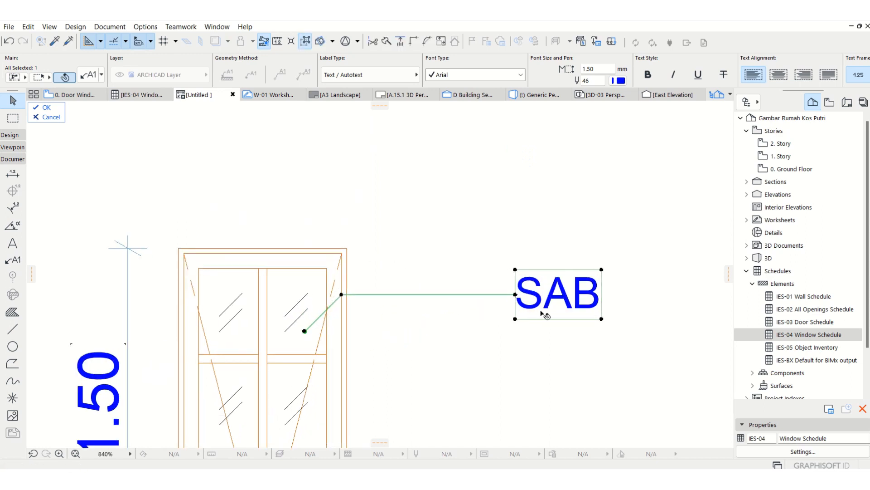
click(343, 294)
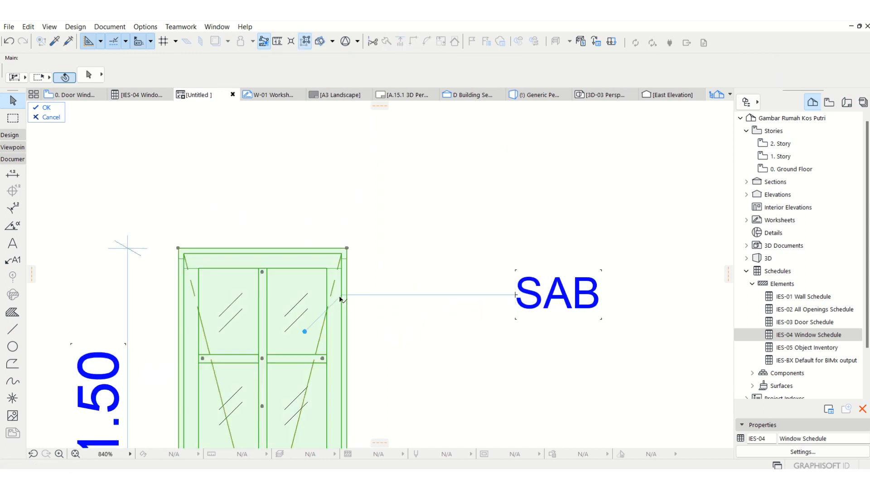
click(340, 296)
drag(305, 331, 319, 325)
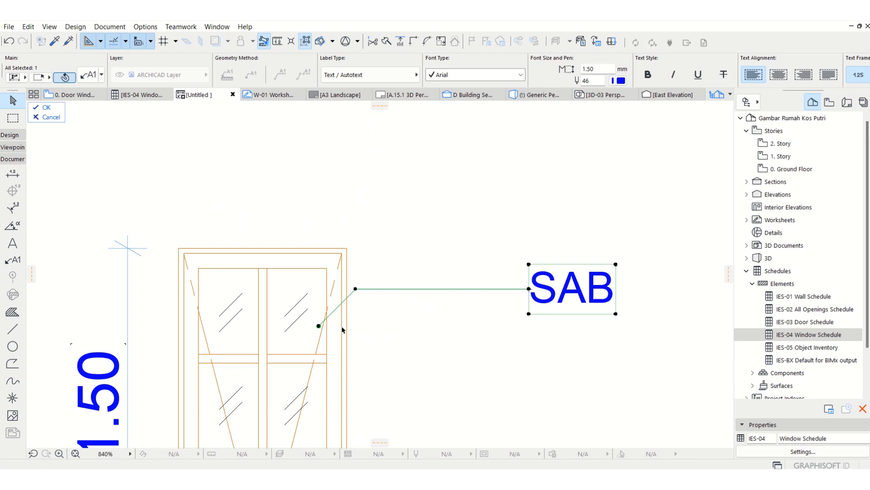
Step: Replace the label text with "Kaca bening 5 mm"
double_click(561, 294)
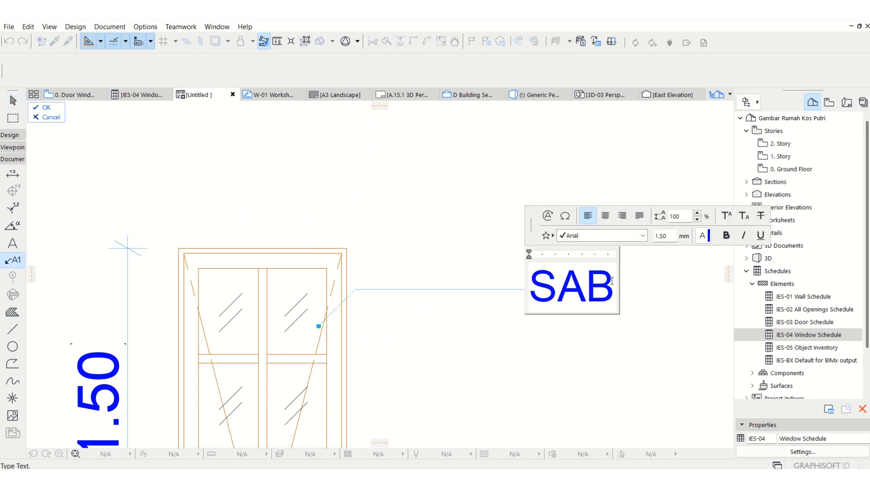
drag(612, 280, 522, 262)
text(Kaca)
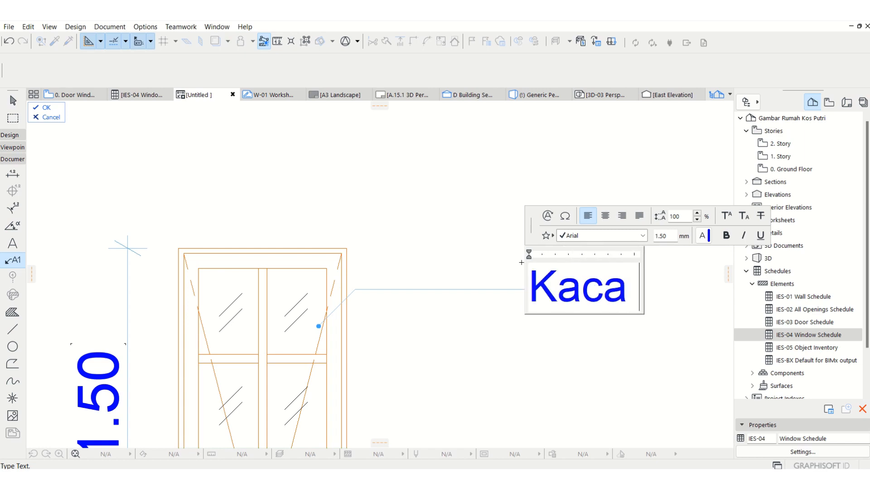
text( bening 5 mm)
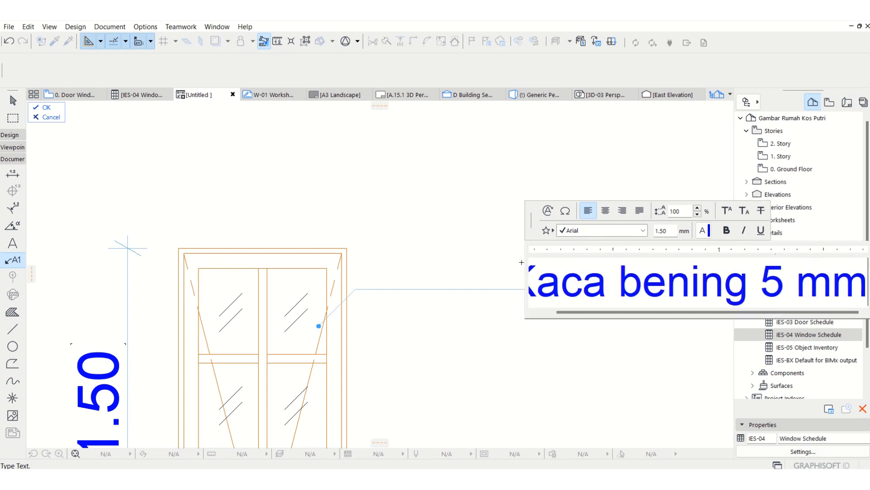
click(521, 267)
scroll(396, 224, down, 2)
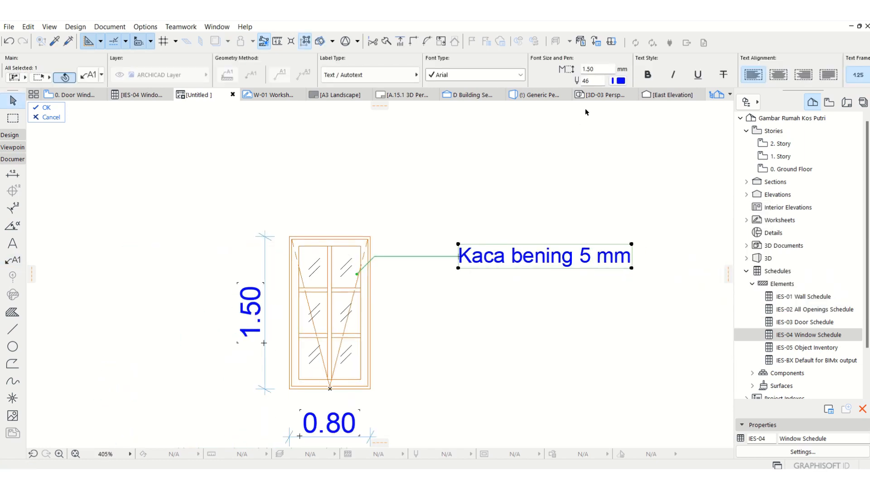
Step: Set the glass label's text height to 0.50 mm and move its text closer to the window
click(599, 72)
text(0.50)
key(Return)
scroll(374, 289, up, 2)
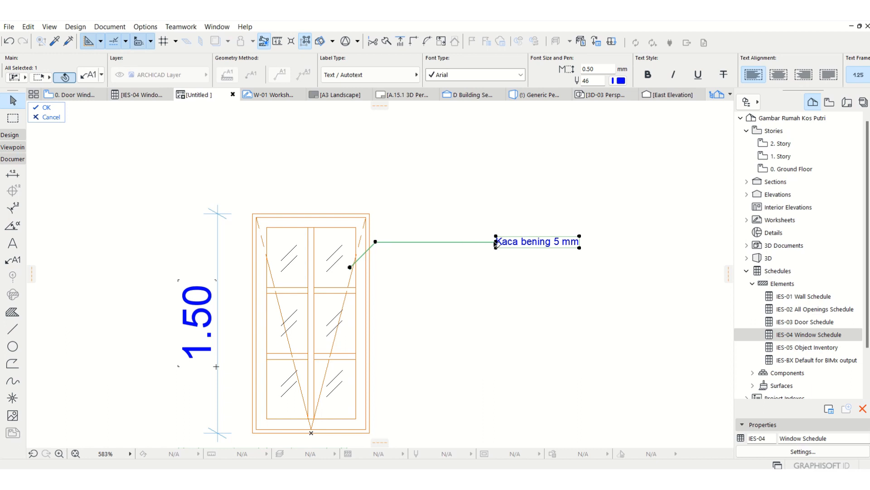
click(497, 243)
click(450, 260)
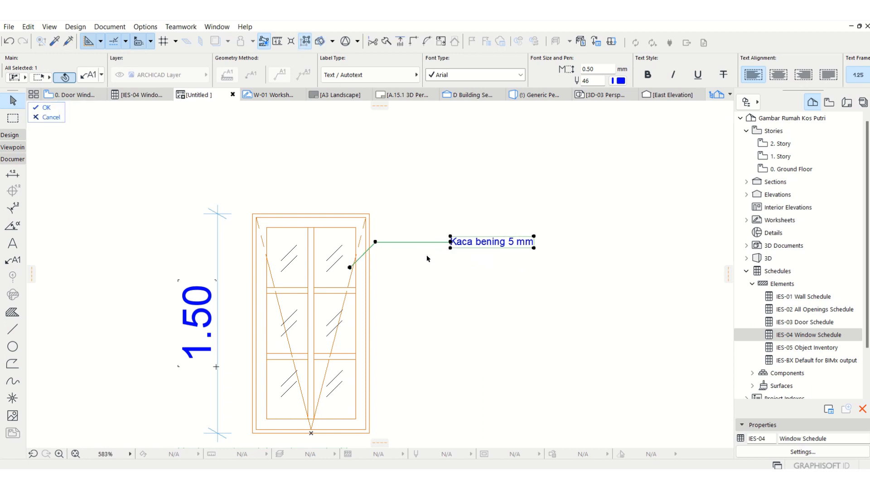
Step: Pick up the glass label's parameters as the label default and accept the J1 annotations into the schedule
click(421, 169)
scroll(432, 191, down, 3)
scroll(434, 195, up, 2)
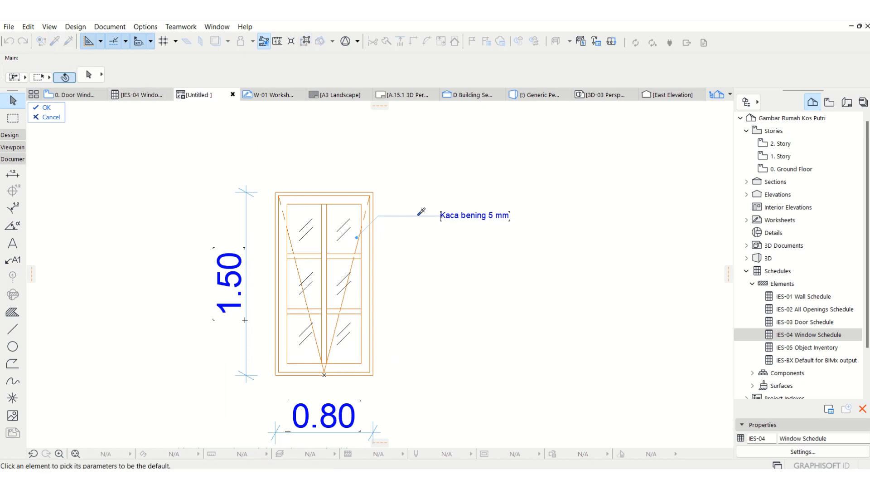
click(458, 214)
click(561, 279)
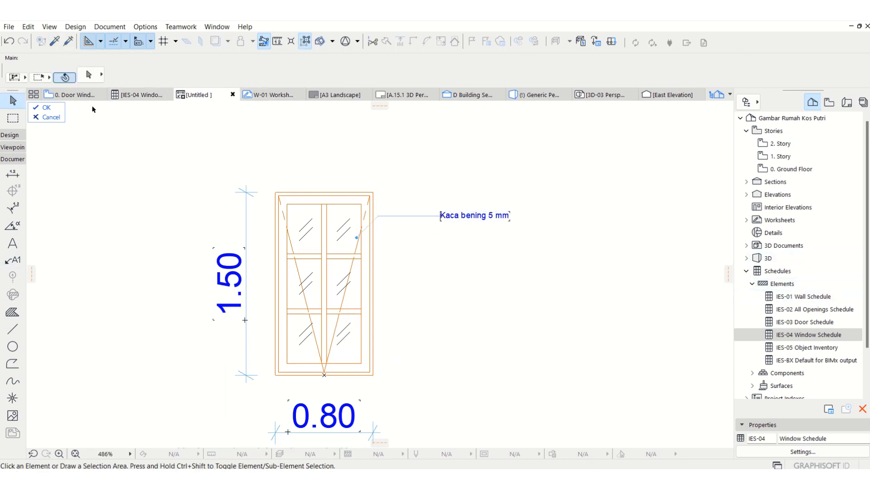
click(47, 108)
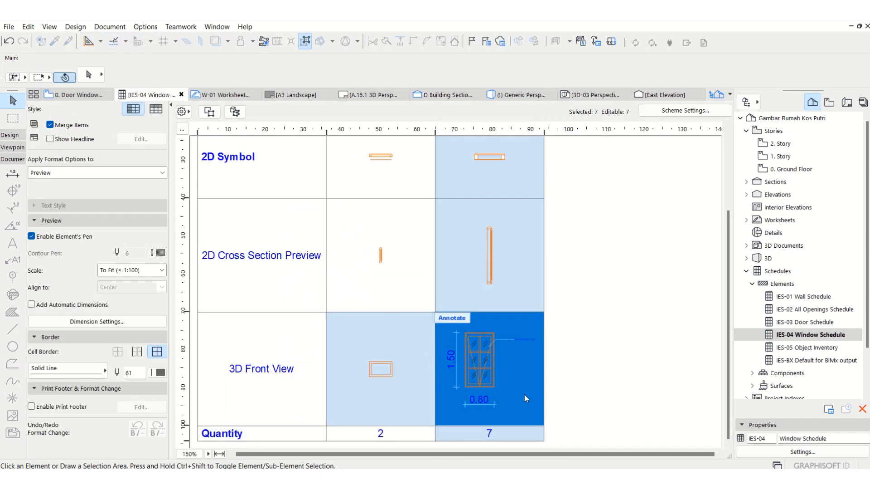
Step: In J1's reopened front view annotation, set the glass label's text height to 1.00 mm and move its text closer to the leader's bend
click(454, 318)
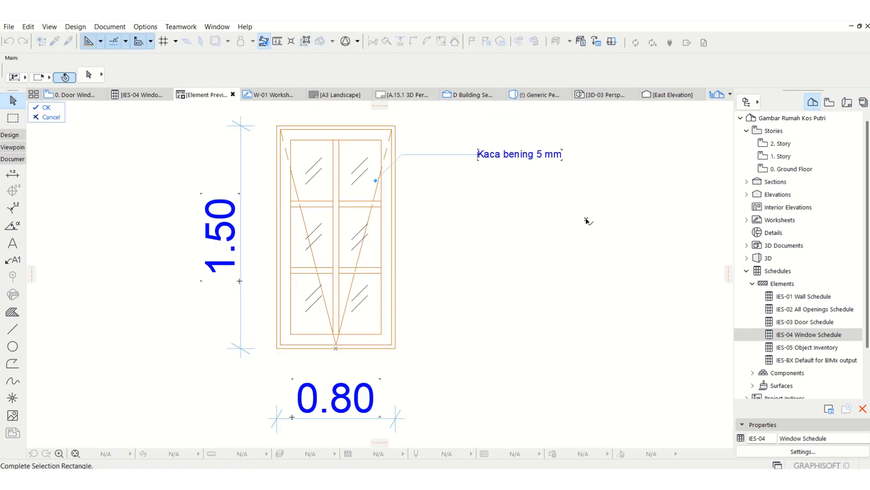
click(587, 221)
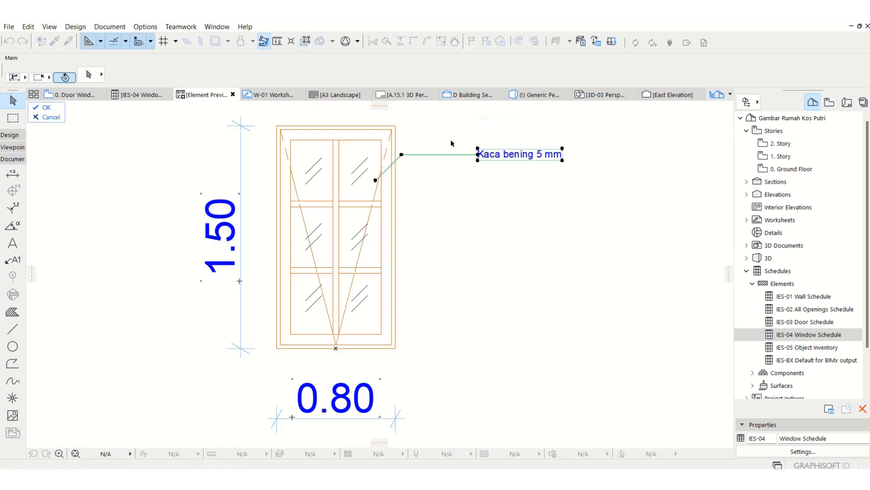
text(1)
key(Return)
click(478, 155)
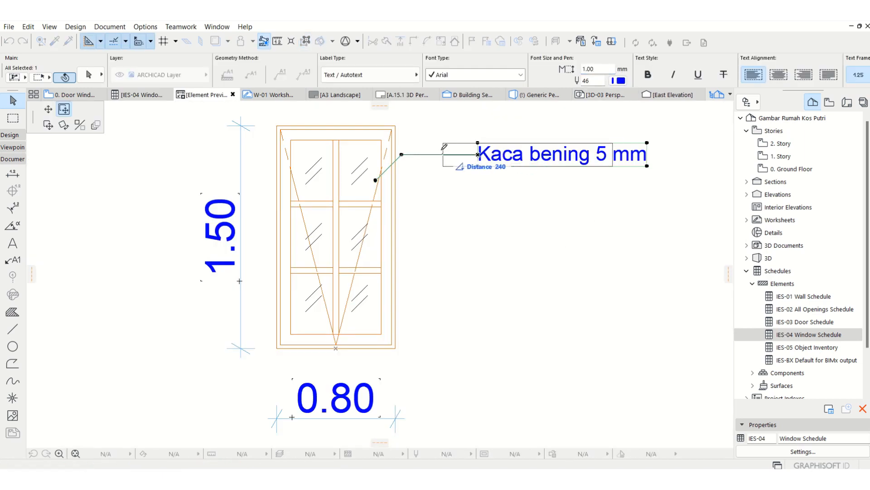
click(431, 155)
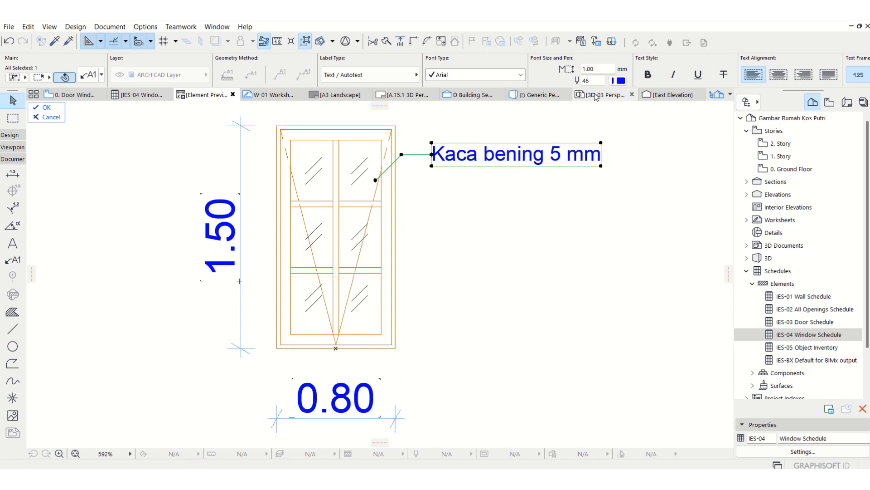
Step: Set the glass label's text height to 0.70 mm and accept the annotation back into the window schedule
click(593, 69)
text(0.)
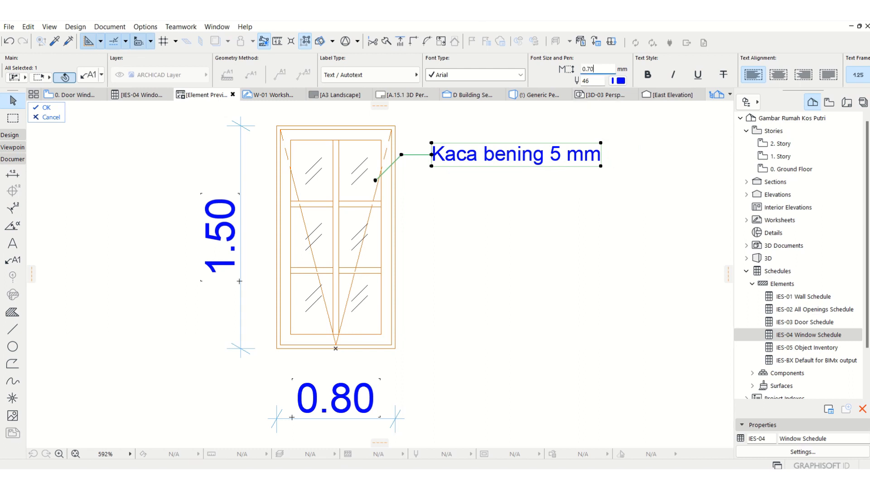
text(70)
key(Return)
click(46, 109)
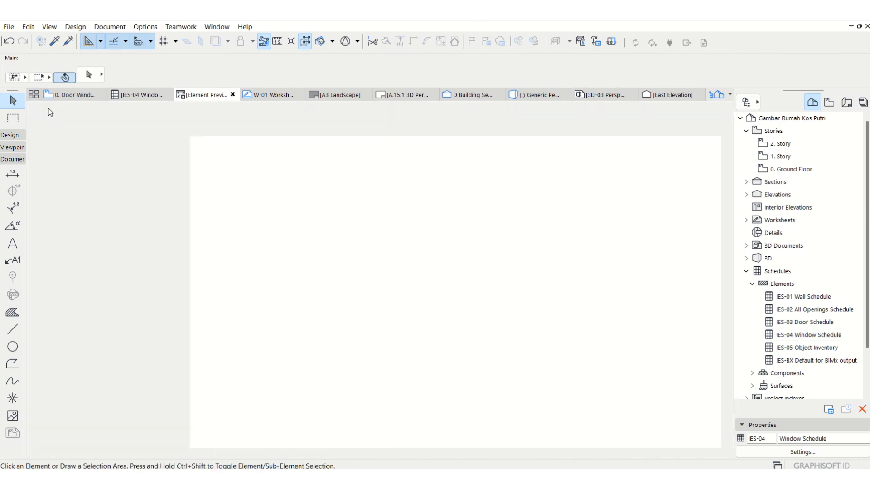
click(587, 330)
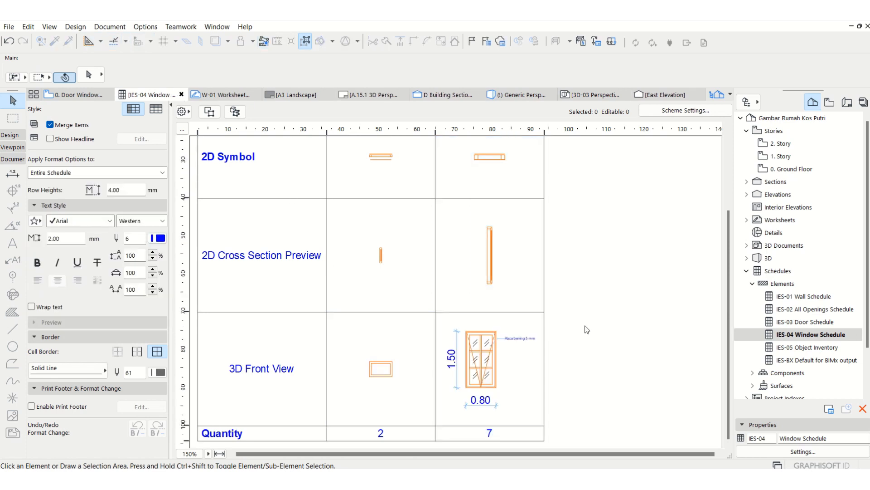
Step: Open the small window's 3D Front View preview for annotation and place a default glass label beside its frame
click(383, 363)
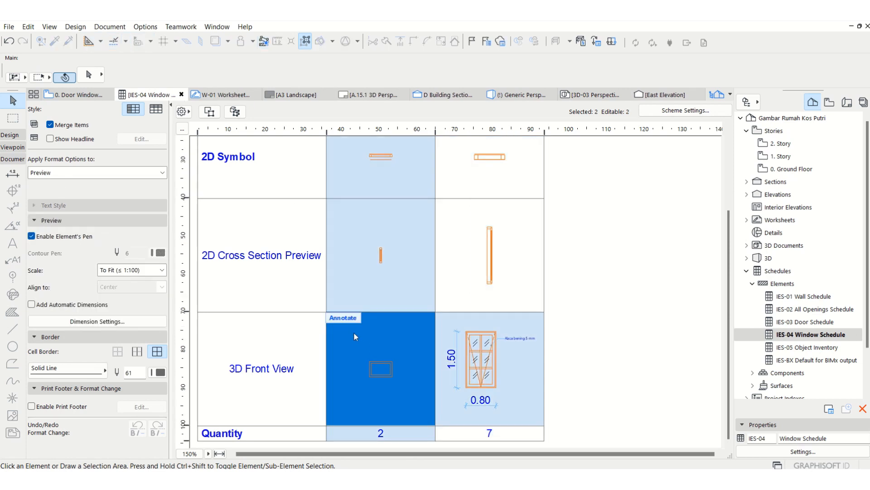
double_click(342, 317)
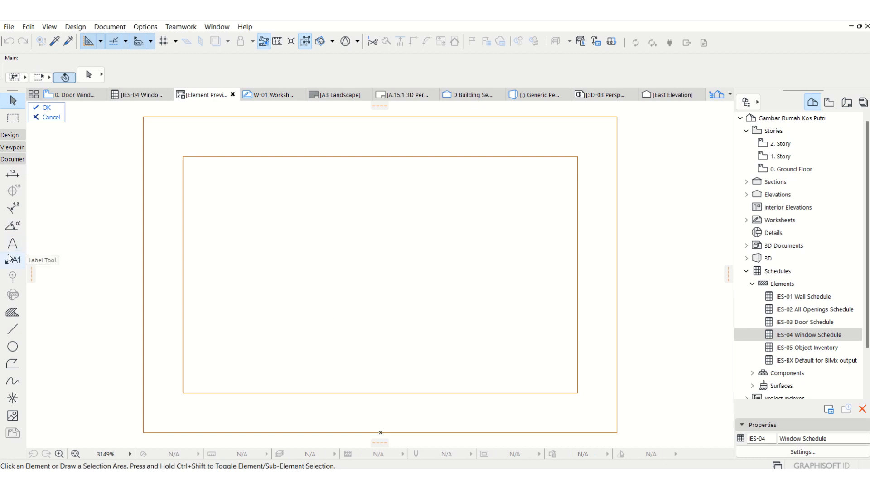
click(14, 209)
click(13, 259)
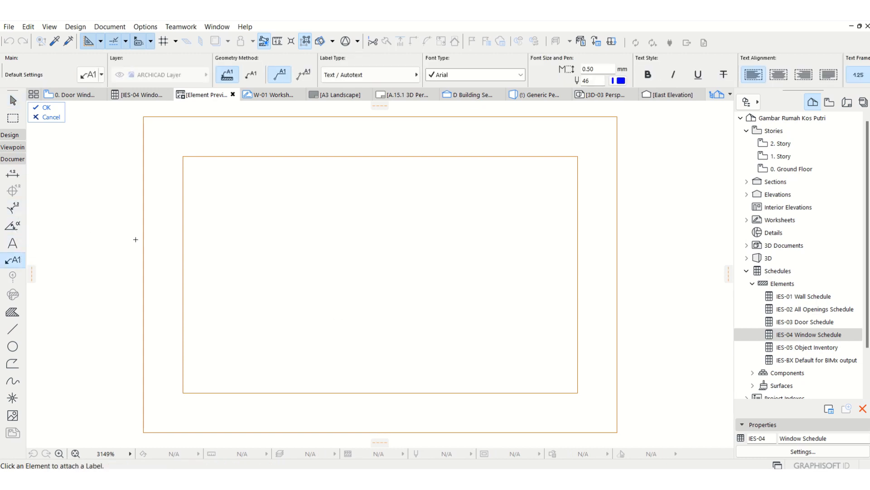
scroll(132, 238, down, 3)
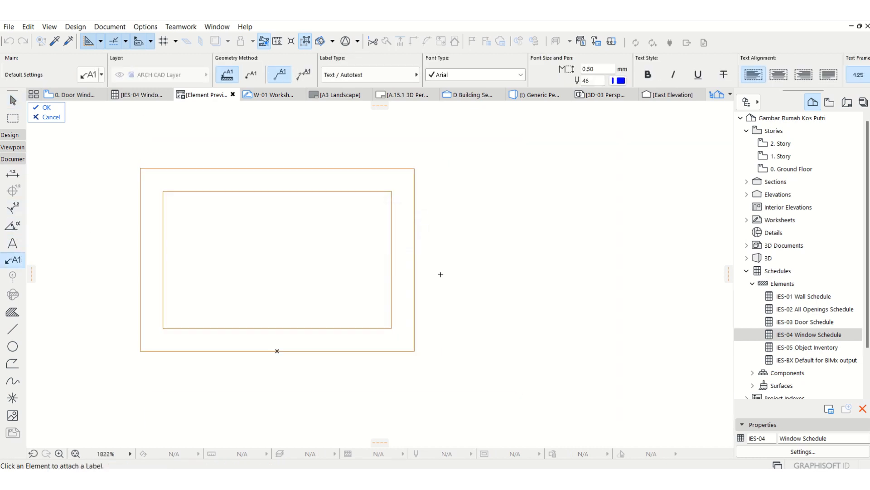
click(441, 274)
scroll(400, 284, down, 8)
middle_drag(526, 249, 449, 265)
key(Escape)
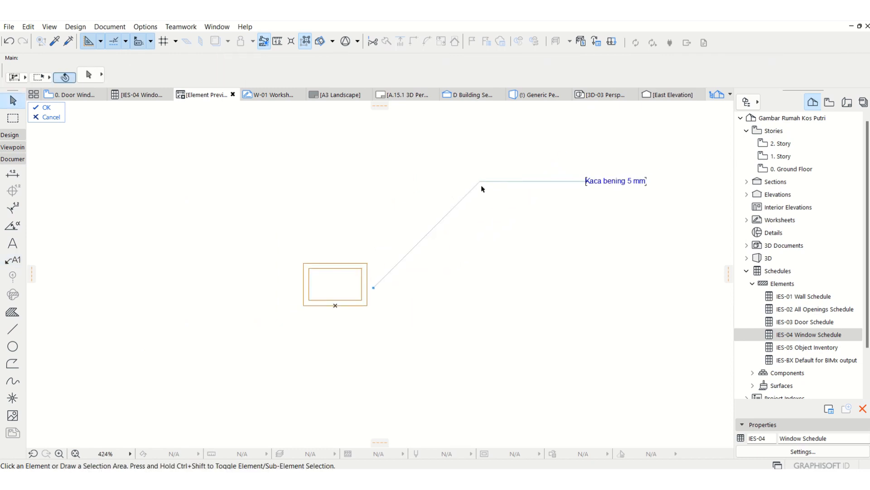
Step: Shorten the diagonal part of the small window's label leader and move the label so the leader starts inside the glass
click(479, 183)
click(479, 181)
click(385, 274)
key(ctrl+d)
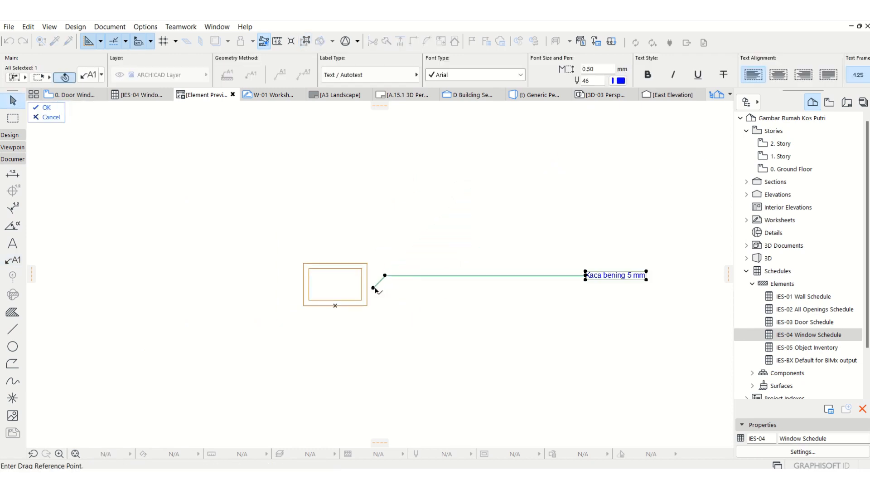
click(373, 288)
click(338, 292)
scroll(436, 290, up, 2)
scroll(446, 294, up, 1)
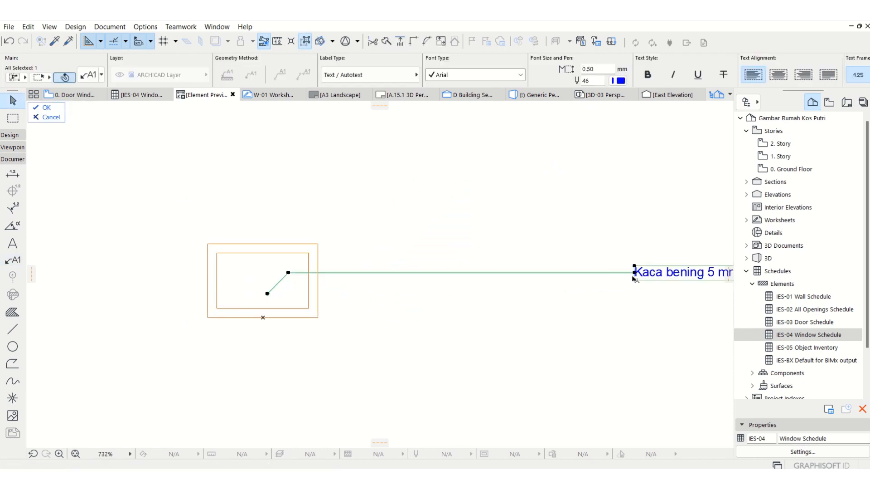
Step: Bring the label text closer to the small window and shift the whole label so its leader starts near the glass's right edge
click(635, 272)
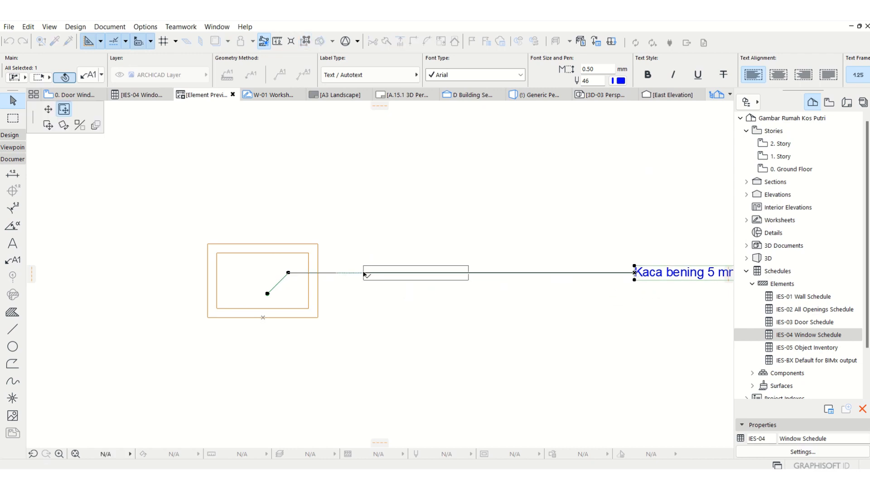
click(363, 272)
key(ctrl+d)
click(267, 293)
click(303, 293)
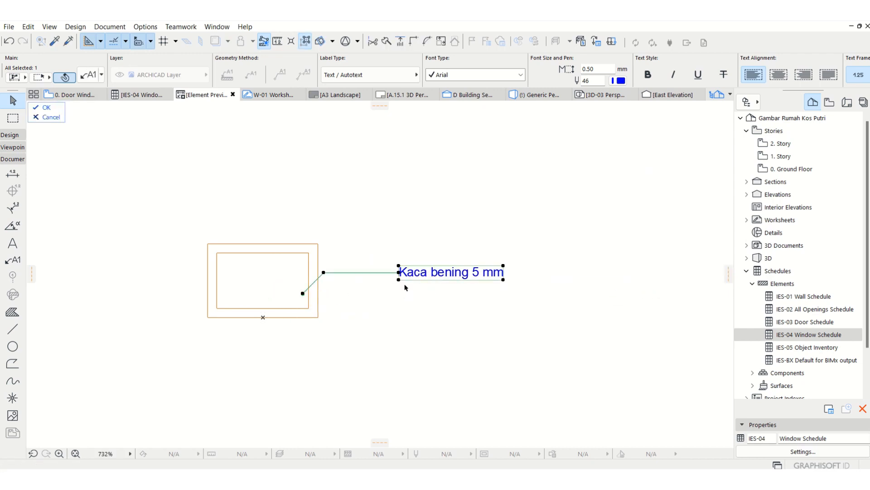
Step: Change the small window's label text to "Kaca es 5 mm"
double_click(436, 277)
drag(431, 271, 468, 272)
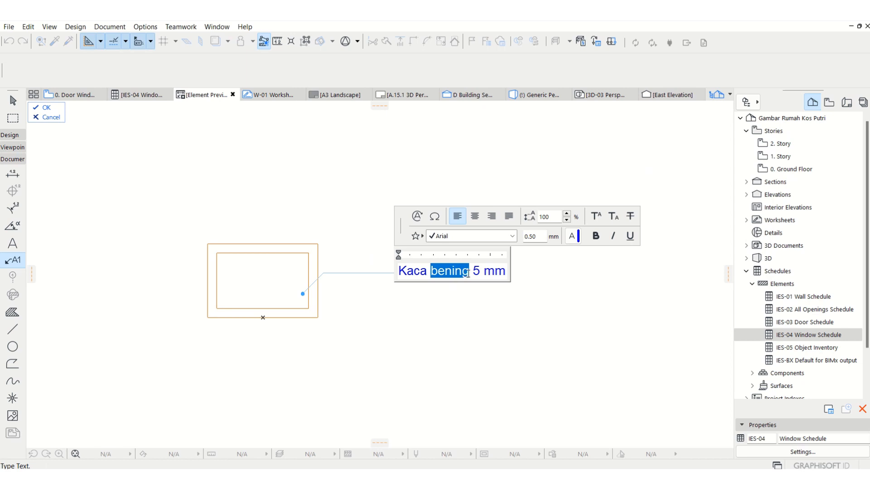
text(es)
click(463, 295)
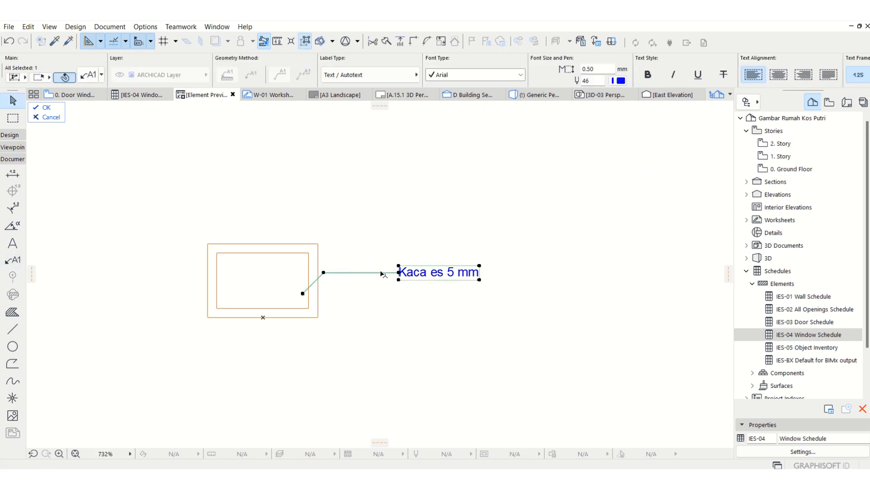
Step: Shorten the horizontal part of the small window's label leader by moving the "Kaca es 5 mm" text closer to the frame
click(399, 272)
click(360, 272)
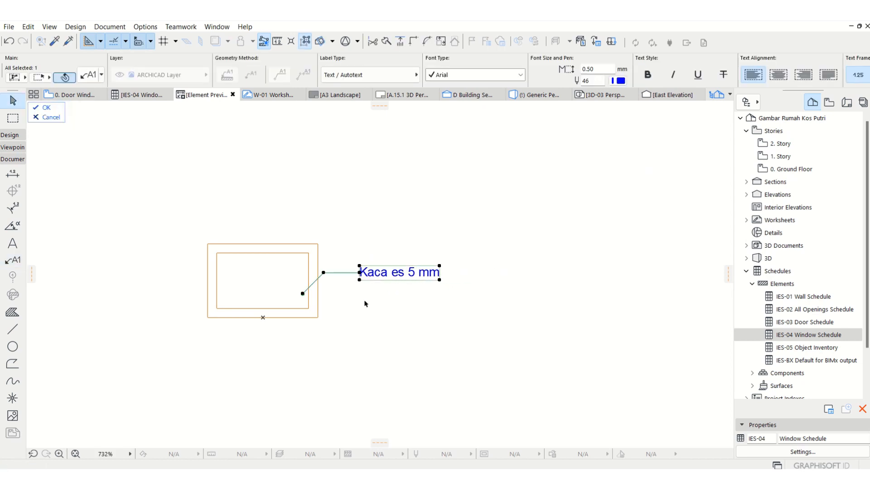
click(365, 303)
Step: Dimension the small window's overall frame height, placing the vertical dimension line to the left of the frame
click(12, 174)
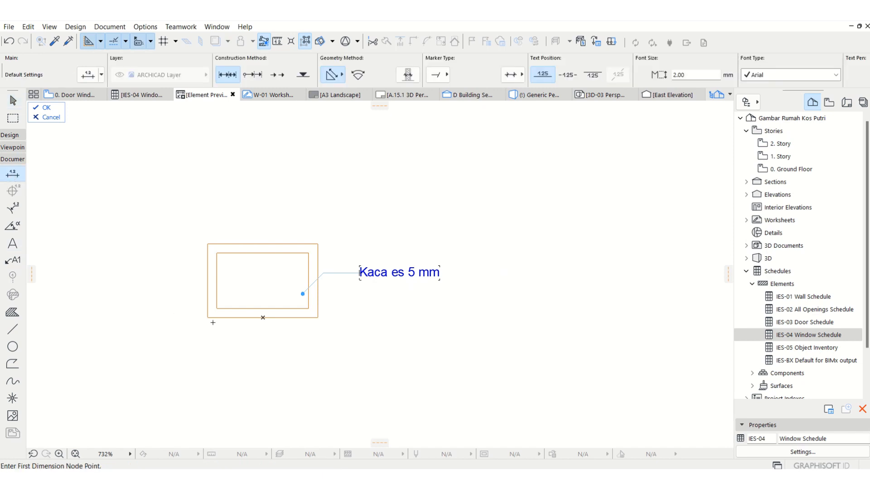
click(209, 318)
click(208, 243)
right_click(212, 217)
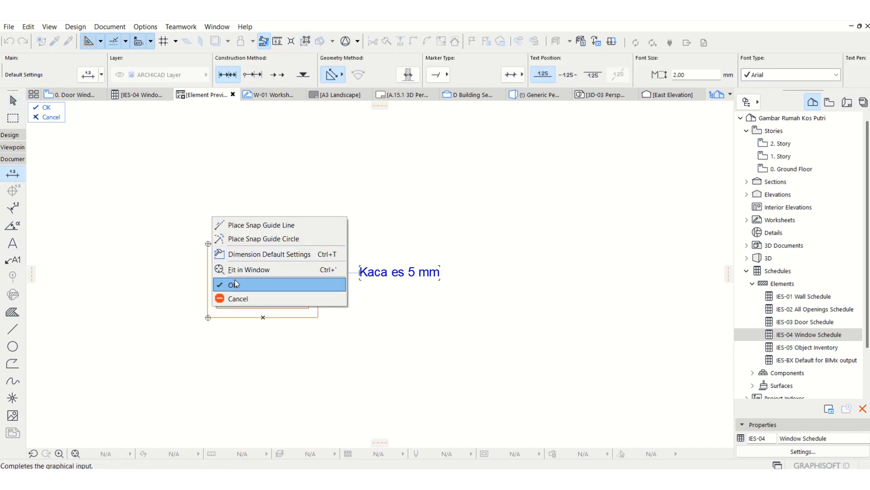
click(229, 287)
click(165, 283)
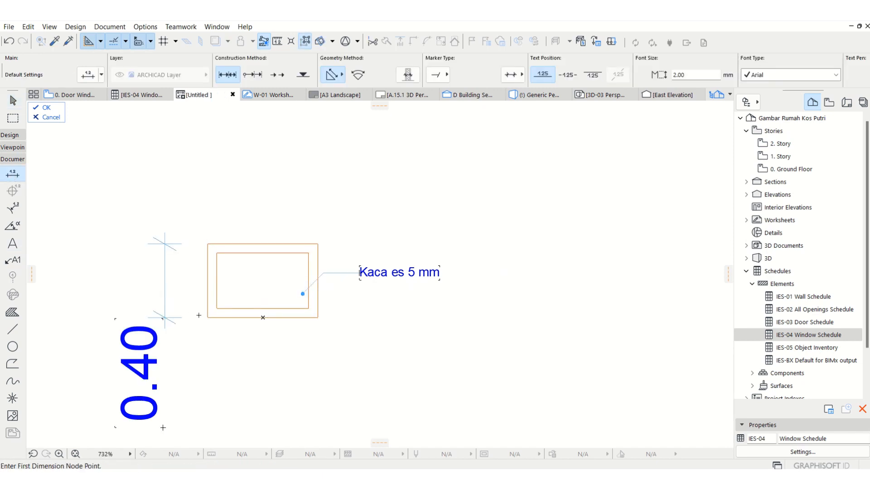
Step: Dimension the small window's overall frame width, placing the horizontal dimension line below the frame
click(208, 317)
click(317, 317)
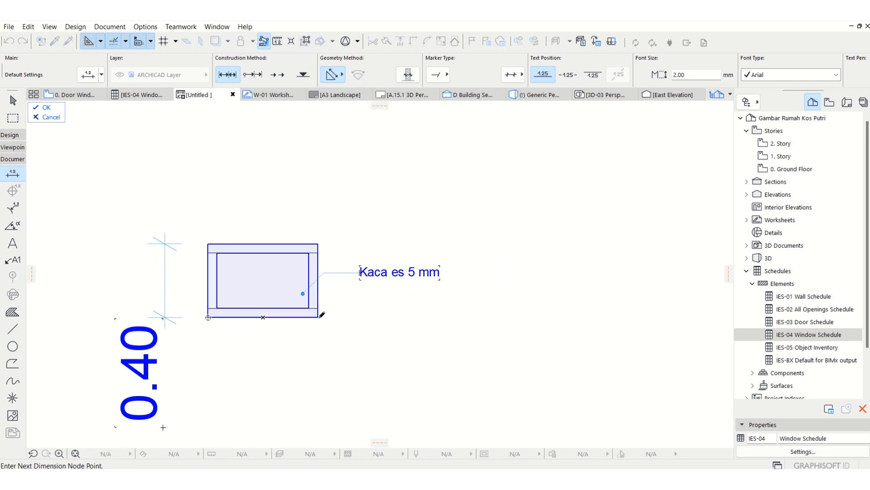
right_click(337, 305)
click(371, 368)
click(312, 378)
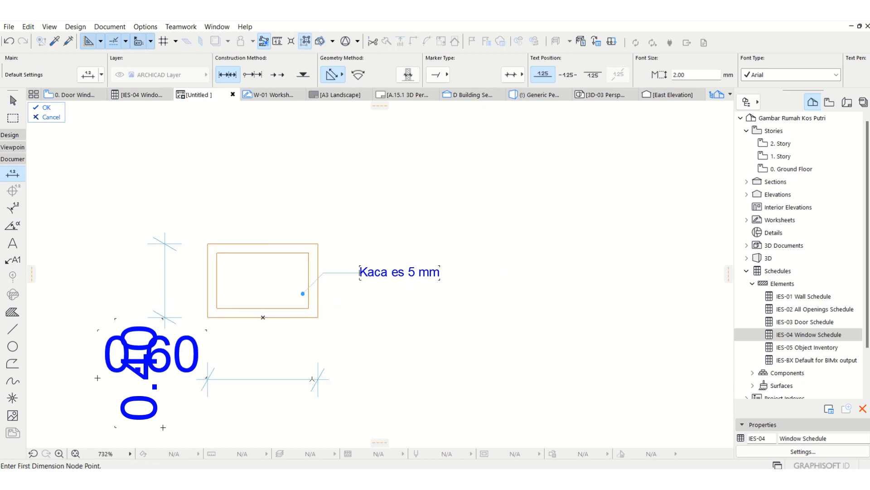
key(Escape)
Step: Set the text size of the small window's height and width dimensions to 1 mm
drag(313, 395, 285, 363)
shift+drag(185, 289, 156, 214)
drag(691, 75, 637, 69)
text(1)
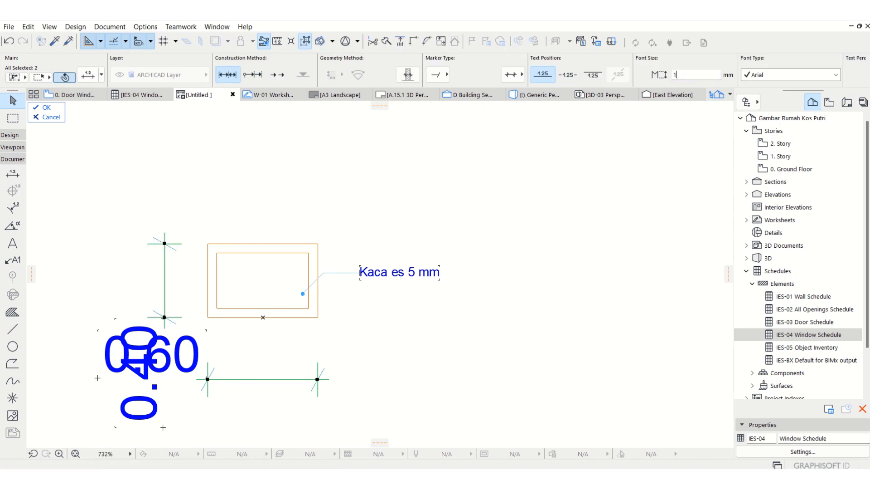
key(Return)
key(Escape)
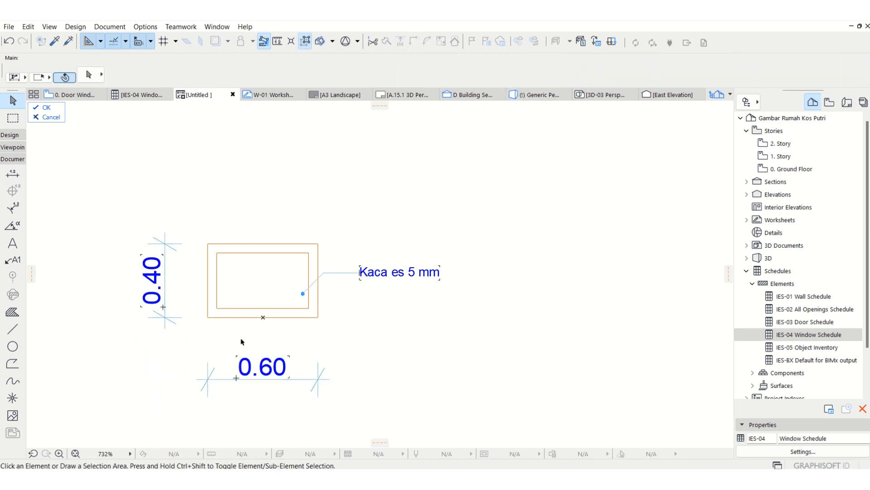
Step: Draw a horizontal line about 500 mm long across the middle of the small window's glass
scroll(215, 306, up, 2)
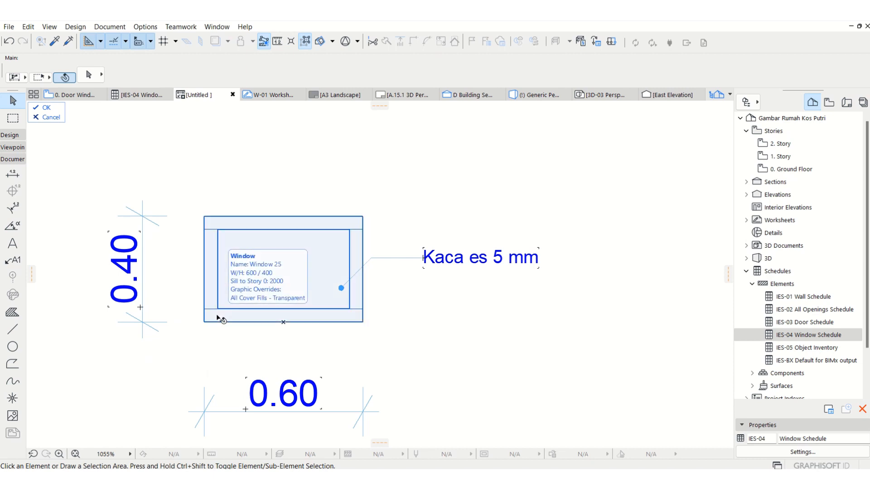
click(13, 329)
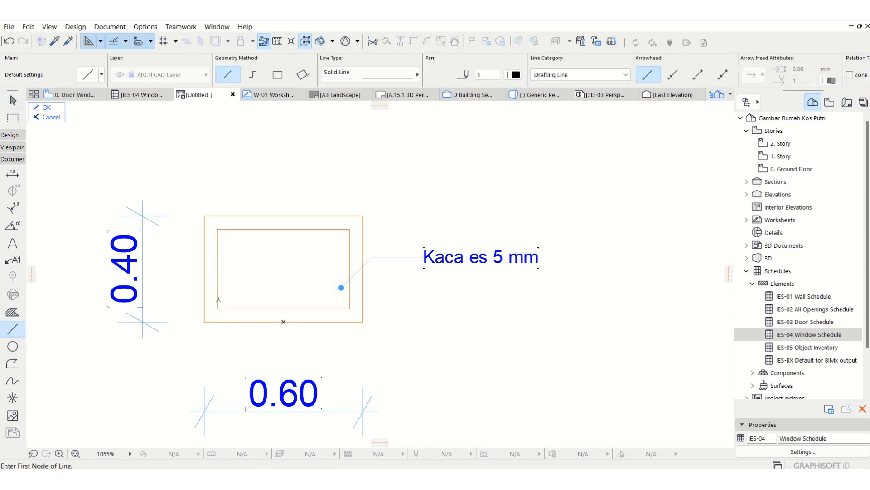
click(218, 269)
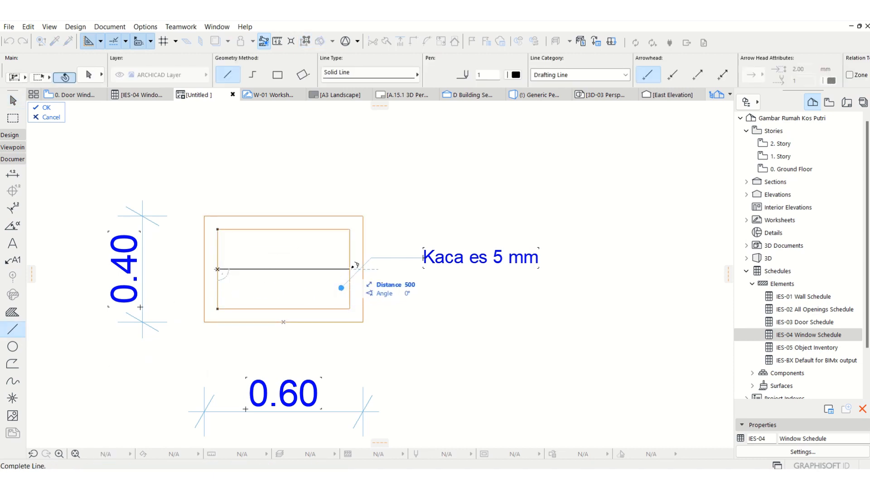
click(349, 269)
key(Escape)
click(262, 269)
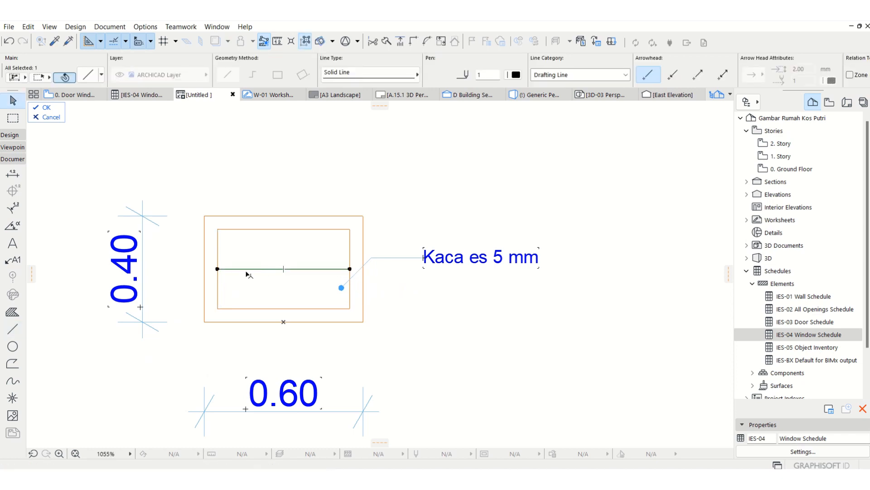
key(Escape)
Step: Draw a short 45° diagonal glass line in the pane's upper half and copy it slightly below itself
click(14, 328)
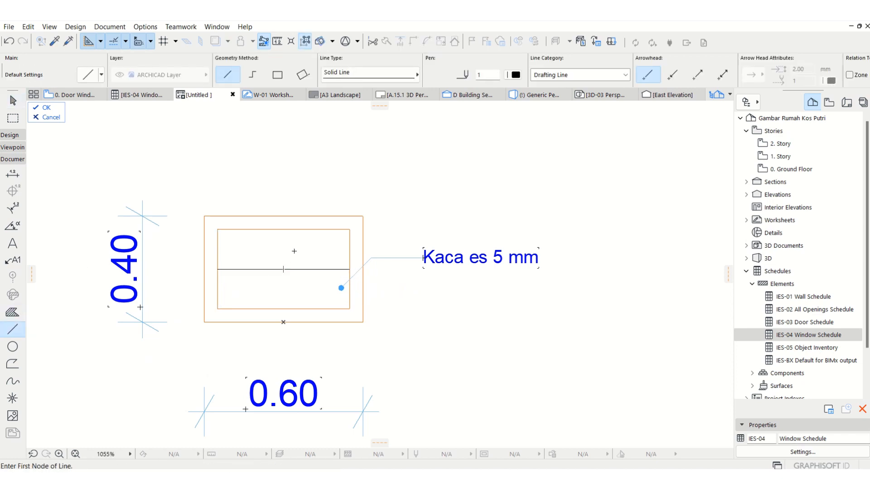
click(275, 258)
click(293, 239)
key(Escape)
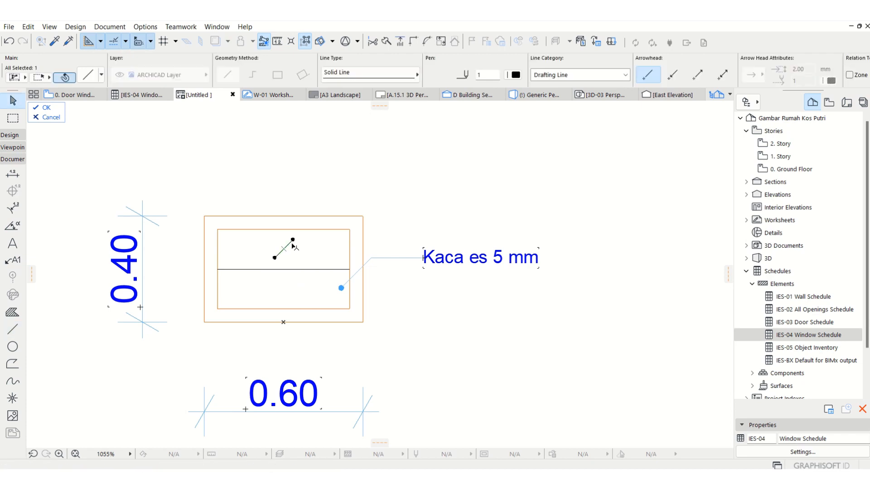
key(ctrl+shift+d)
click(293, 239)
click(292, 244)
Step: Reposition the pair of diagonal glass lines vertically so it sits in the middle of the glass's upper half
key(ctrl+shift+d)
click(292, 239)
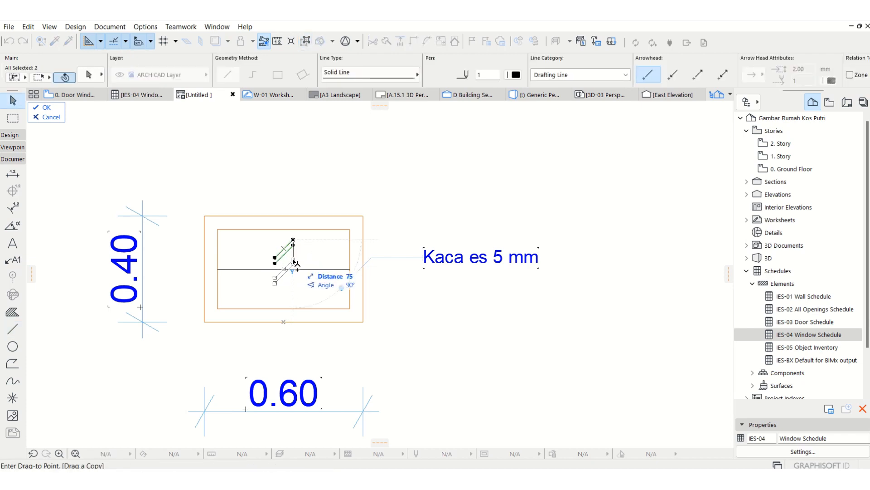
click(293, 259)
key(ctrl+d)
click(292, 259)
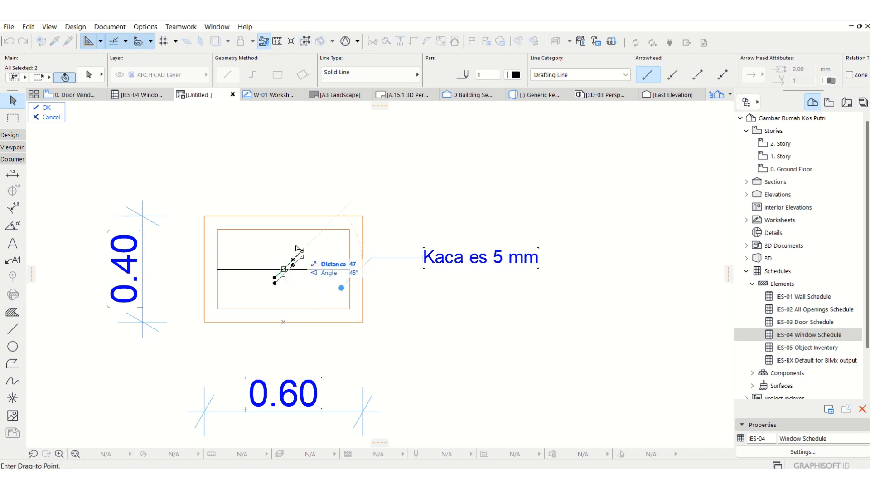
click(293, 235)
Step: Copy the pair of diagonal glass lines straight down into the lower half of the small window's glass
key(ctrl+d)
click(292, 235)
key(ctrl)
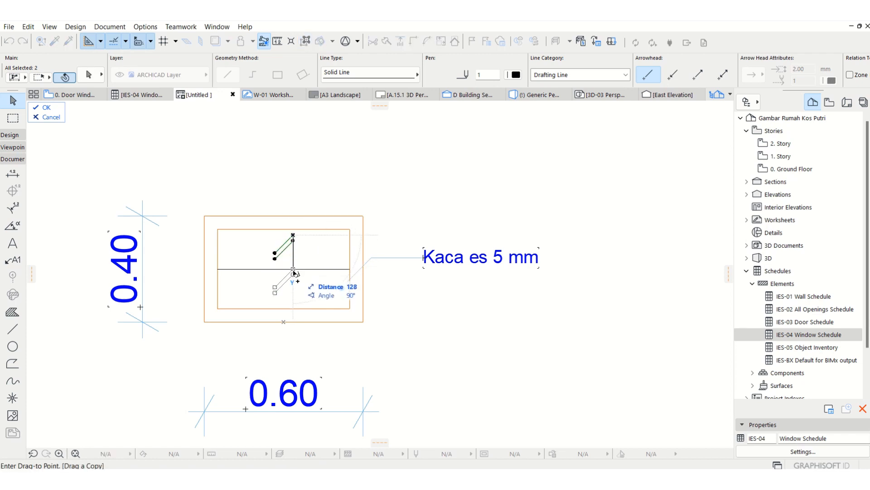
click(294, 273)
scroll(271, 249, down, 5)
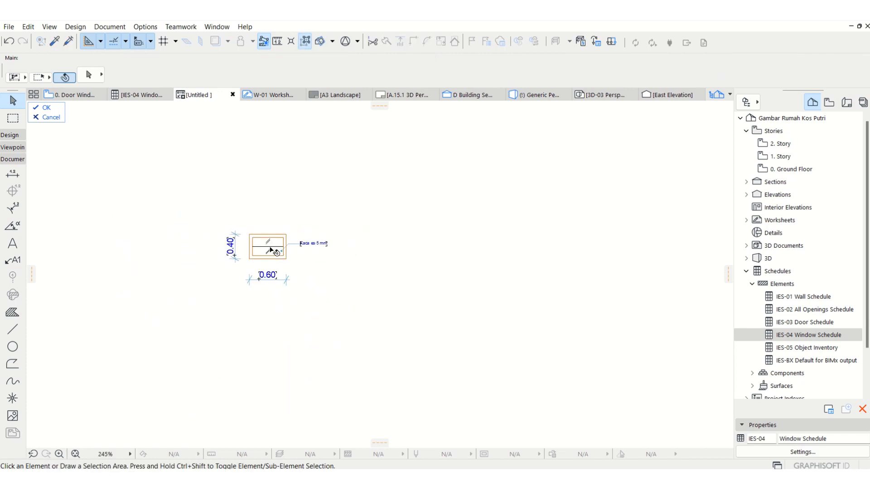
scroll(271, 249, up, 5)
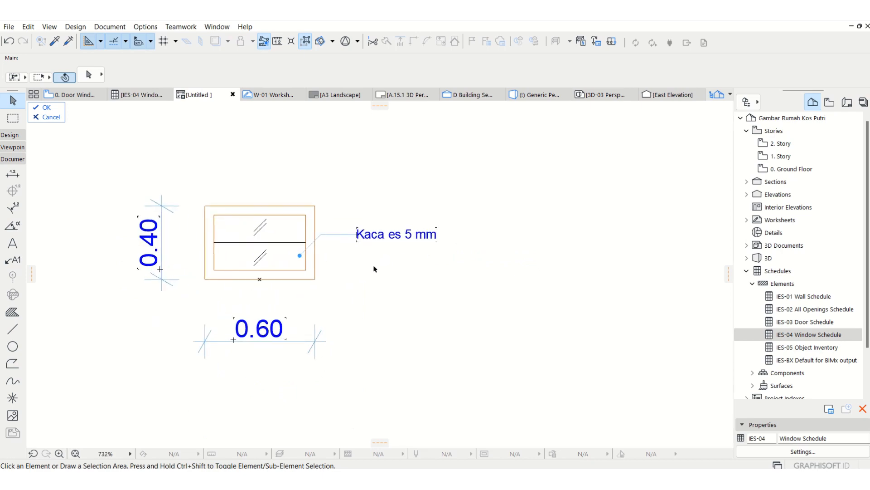
Step: Draw a rectangular drafting fill of type Cut Stone over the small window's glass area, from corner to opposite corner
click(13, 312)
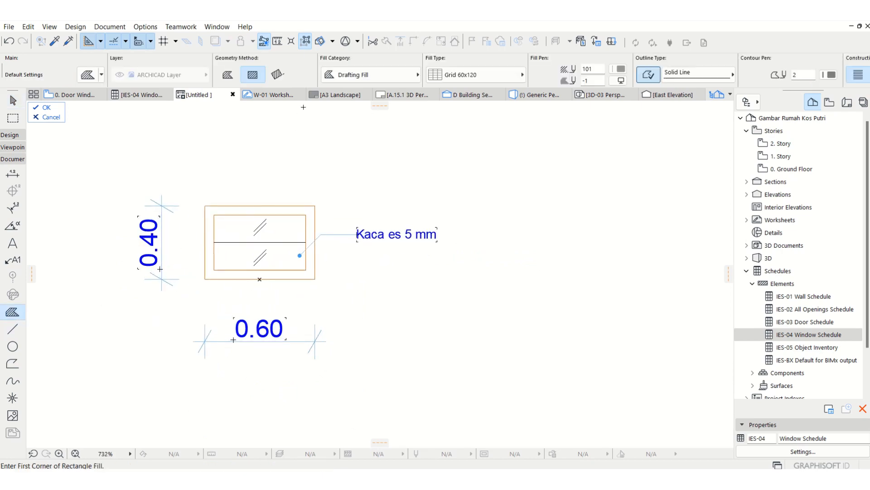
click(476, 75)
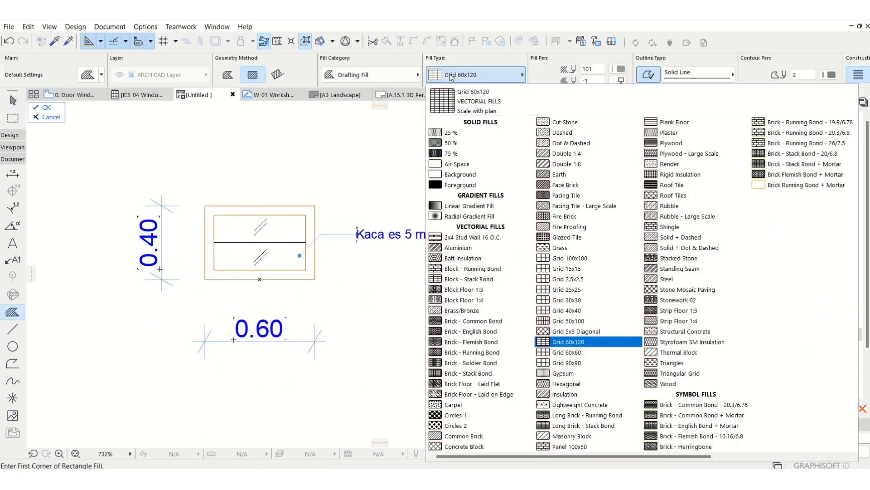
click(564, 122)
scroll(246, 180, up, 3)
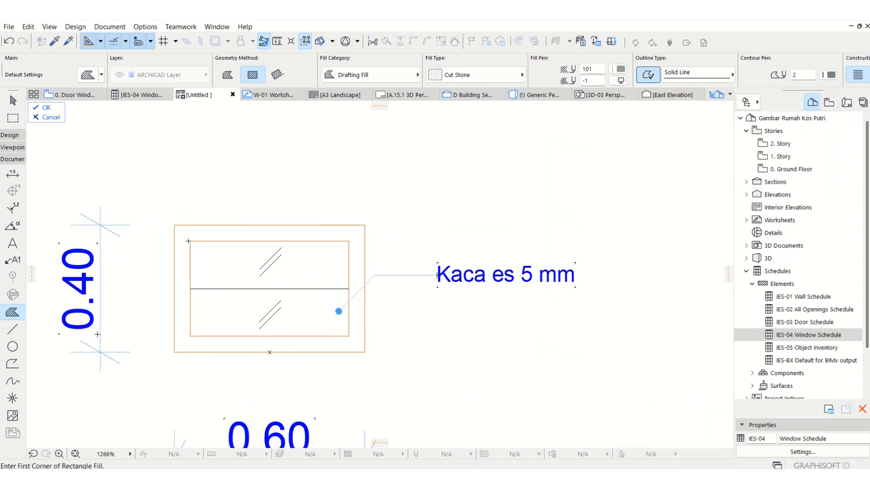
click(190, 241)
click(349, 335)
key(Escape)
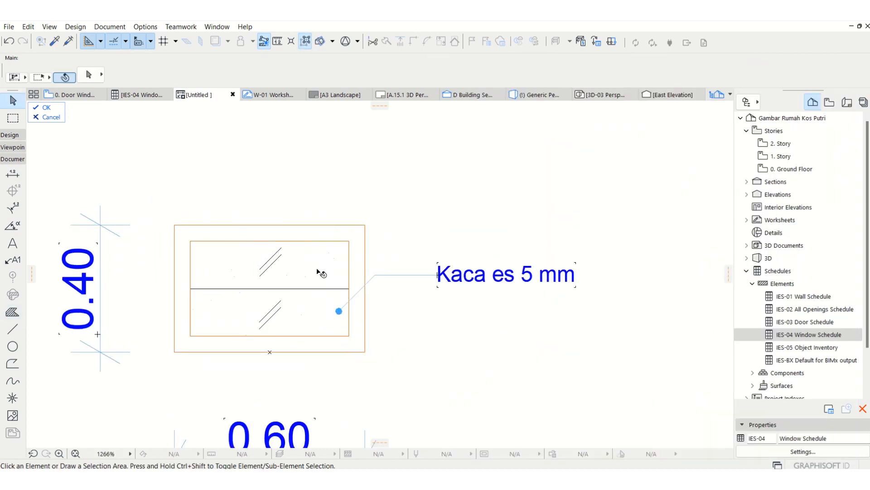
Step: Select the glass fill within a marquee around the small window and change its fill type to Dashed
click(12, 118)
click(157, 197)
click(366, 367)
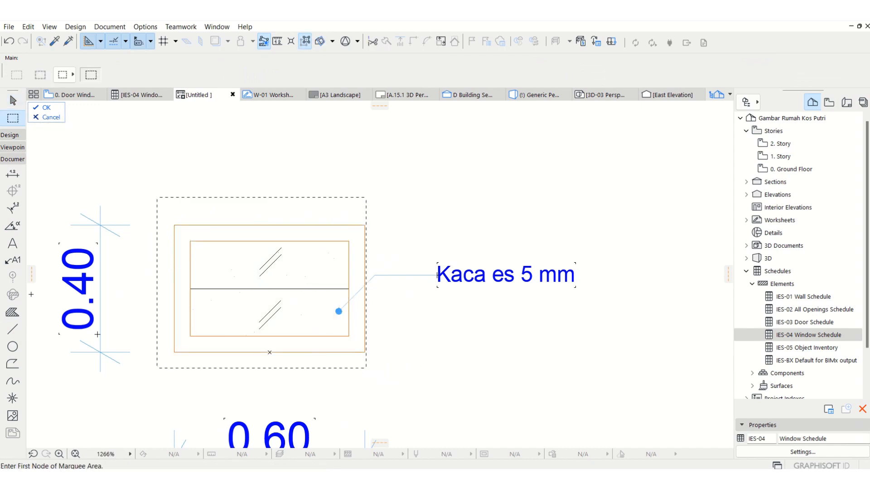
click(12, 312)
key(ctrl+a)
click(494, 77)
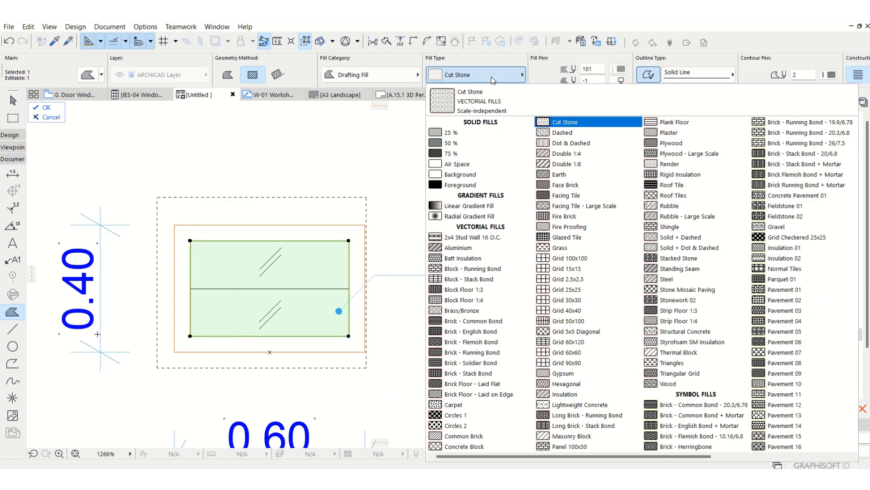
click(567, 133)
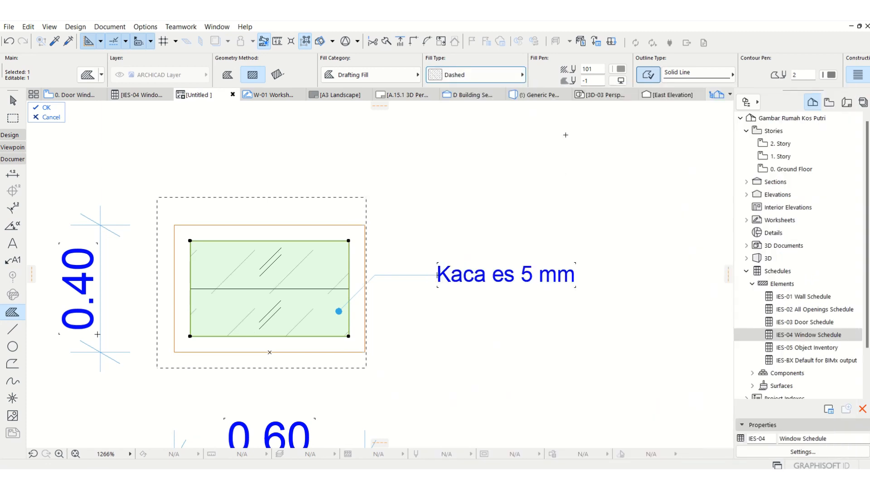
Step: Set the glass fill's type to the solid 25 % fill and accept the annotated small window preview
click(510, 81)
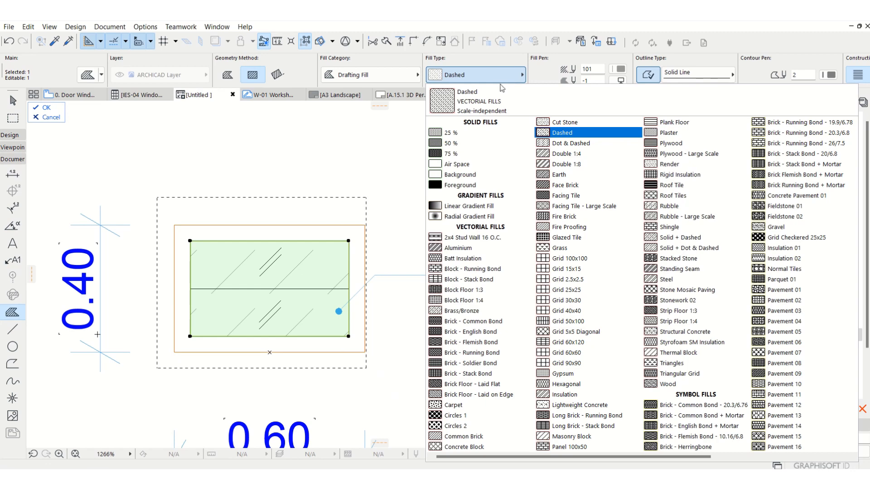
click(458, 133)
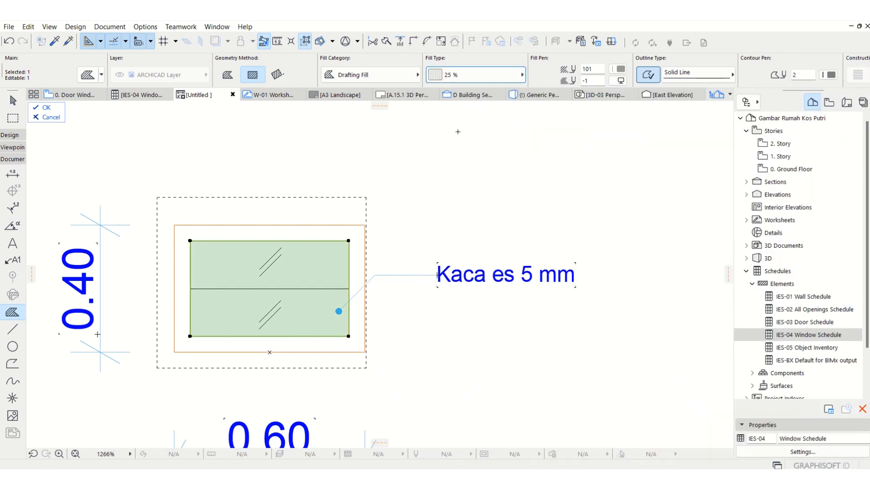
click(458, 78)
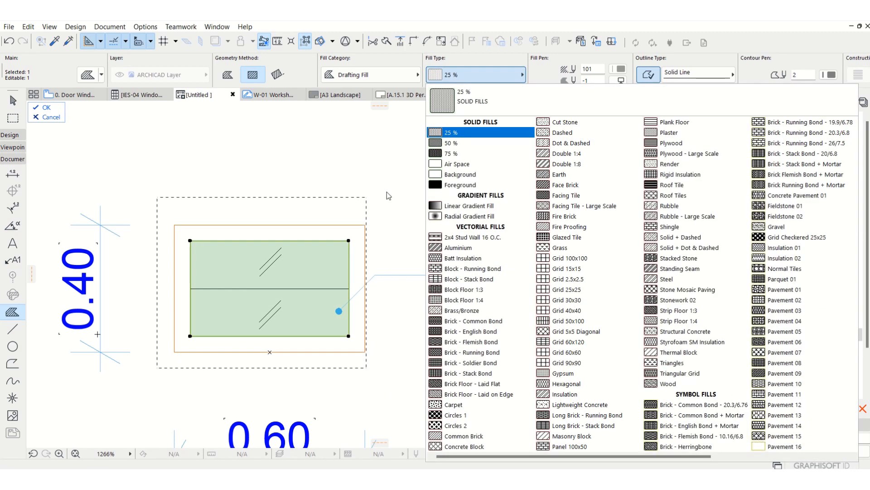
key(Escape)
scroll(362, 266, down, 5)
scroll(369, 284, up, 3)
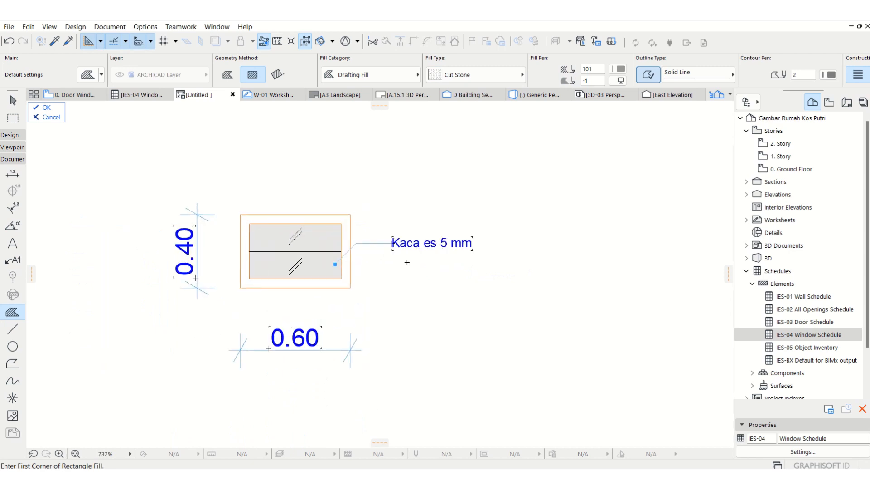
key(Escape)
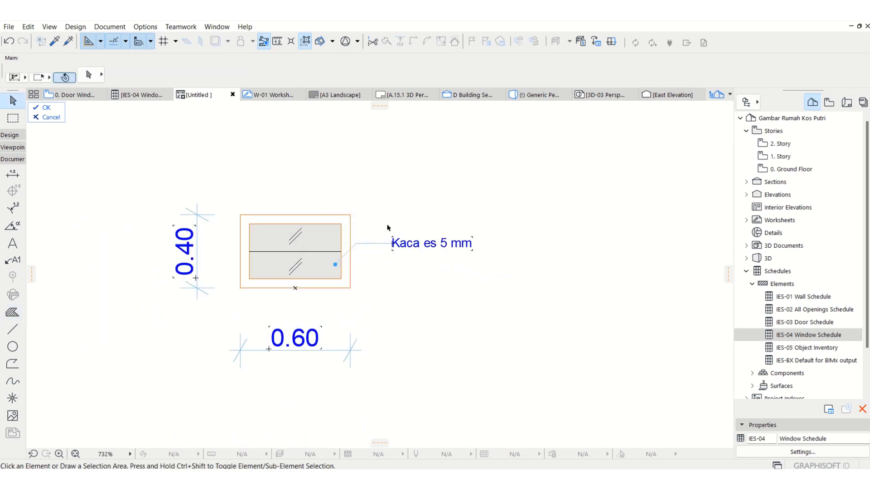
click(47, 109)
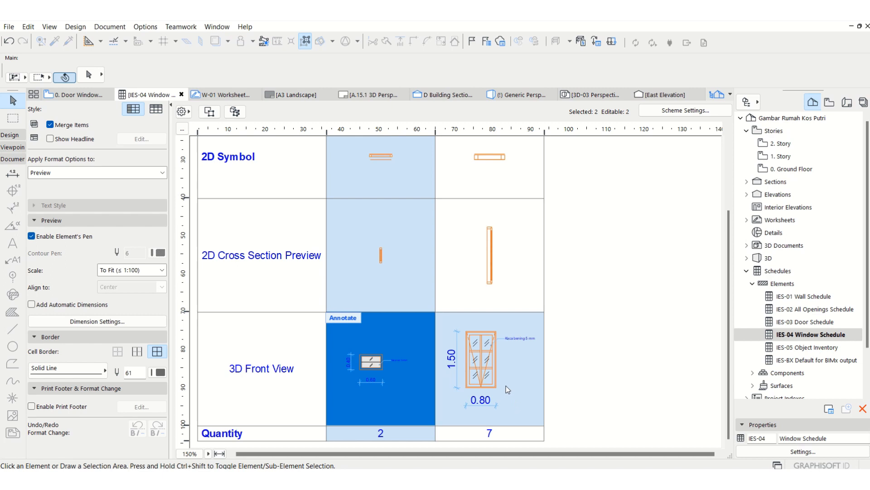
Step: Rename the "Custom text 1" row header of the window schedule as "Spesifikasi"
scroll(508, 389, up, 3)
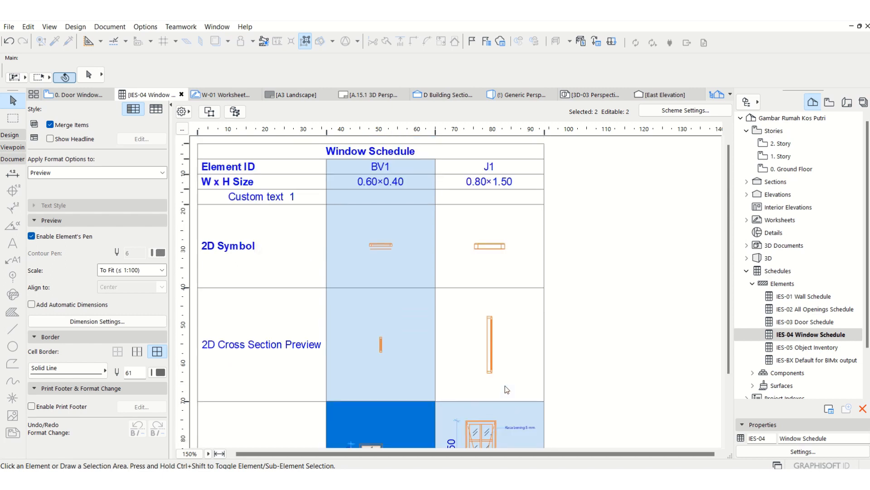
double_click(256, 196)
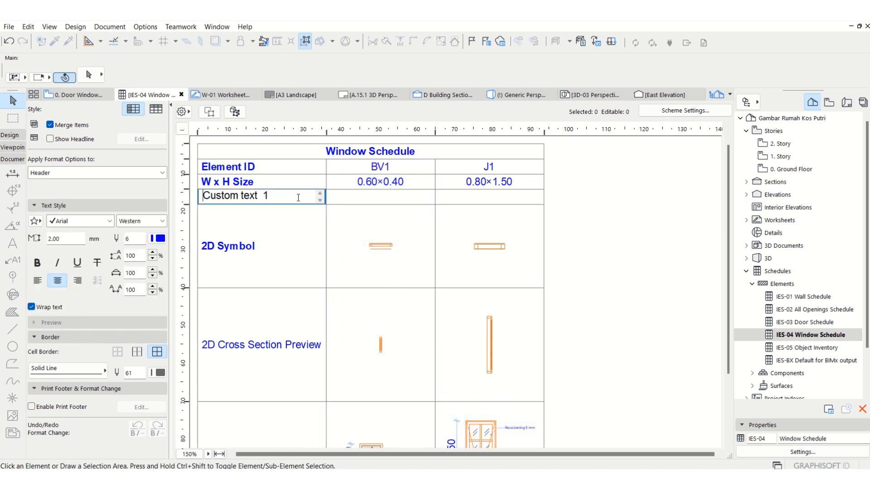
text(Spes)
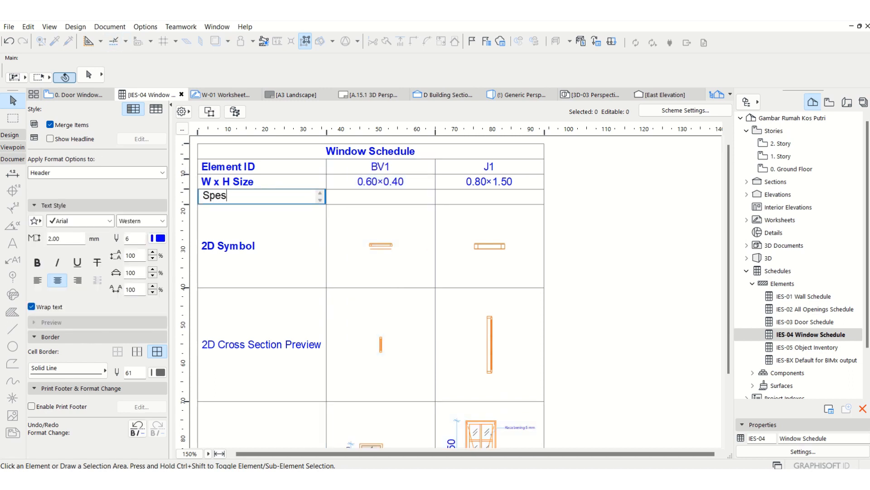
text(ifikasi)
click(361, 247)
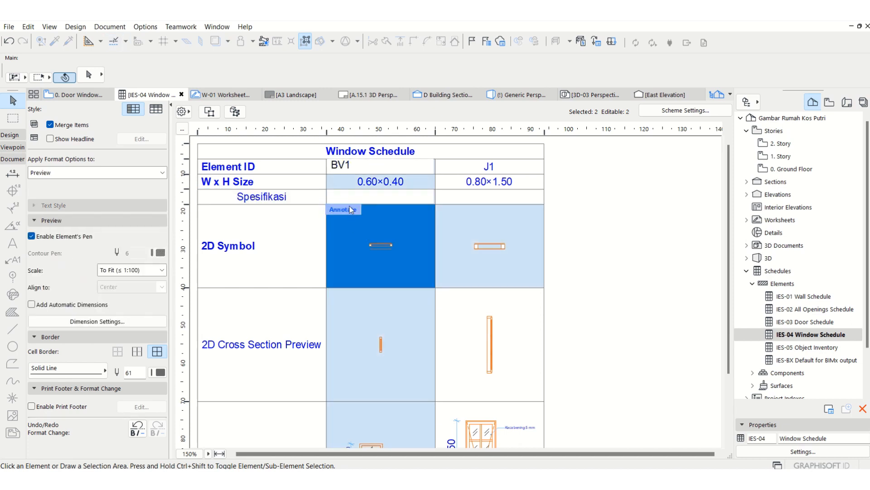
Step: Fill in the Spesifikasi cell of window BV1 with "Kusen...,", starting with a capital K
double_click(349, 196)
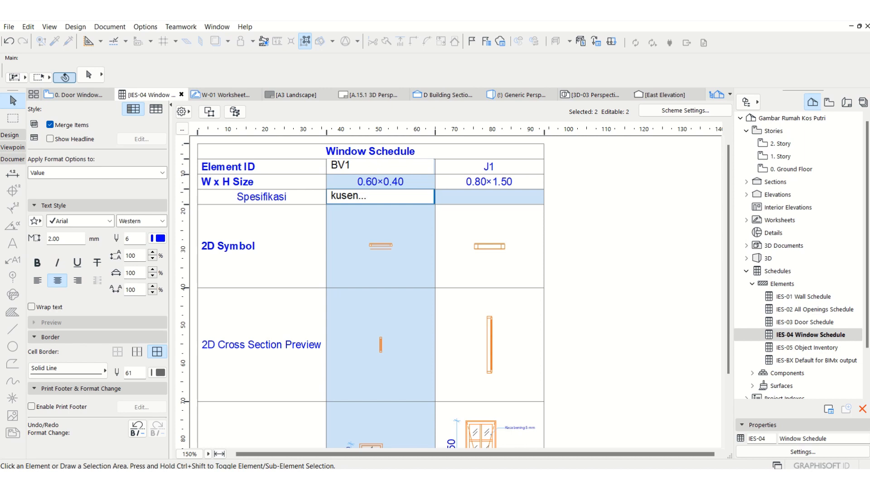
text(kusen...,)
click(635, 237)
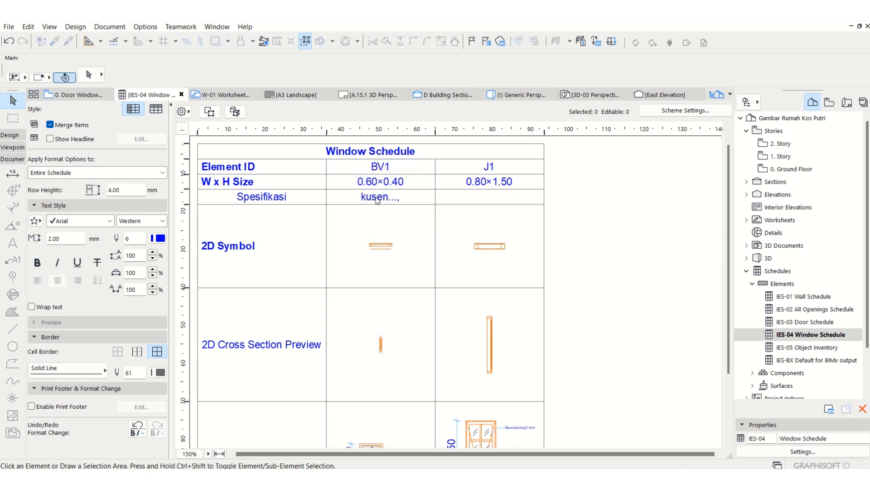
double_click(341, 194)
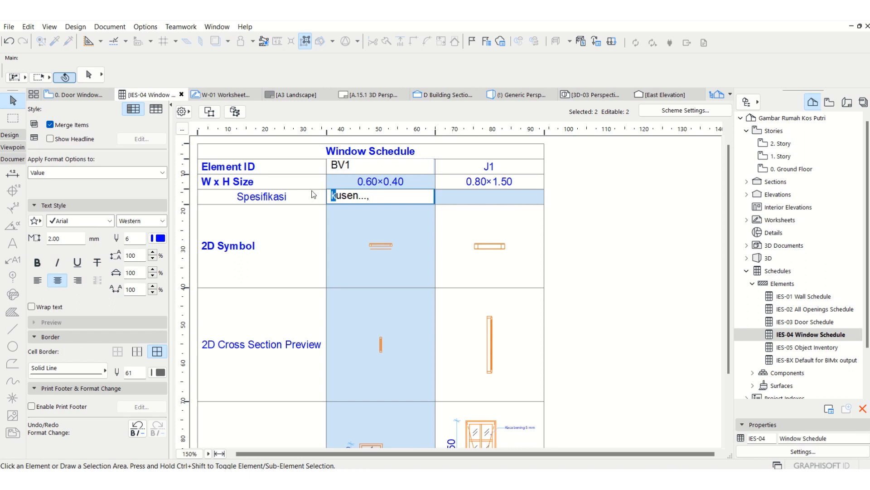
text(K)
click(572, 218)
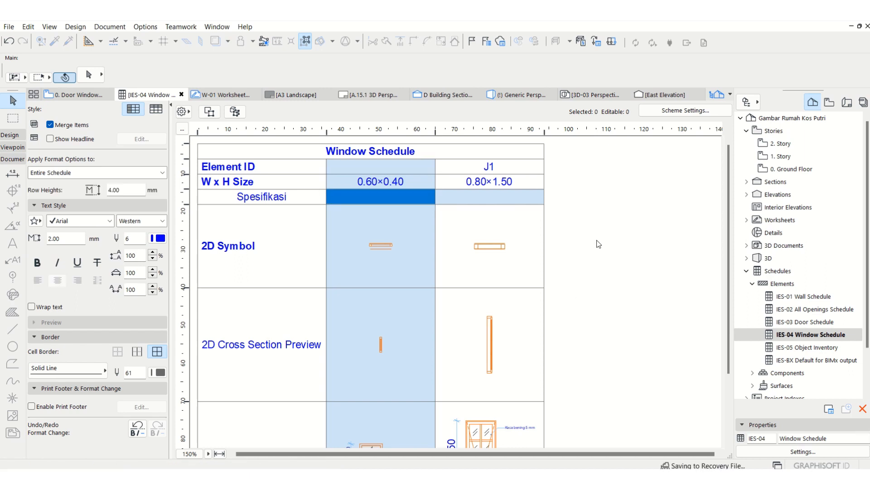
scroll(454, 265, down, 3)
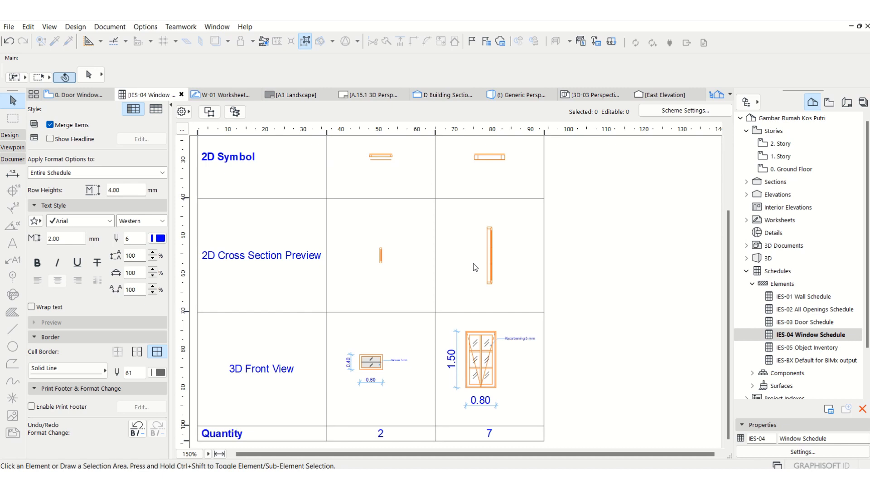
click(810, 323)
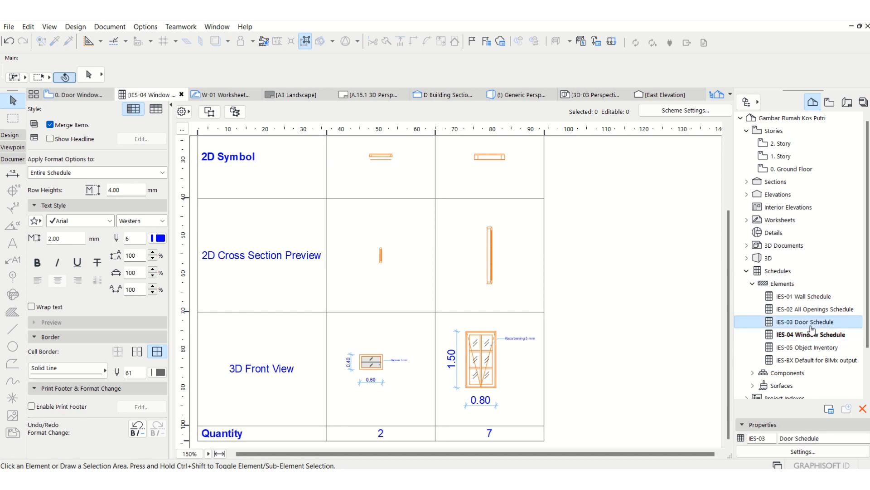
shift+click(808, 334)
Step: Create a folder named "Detail Pintu Jendela" inside the Detail folder of the View Map
click(830, 104)
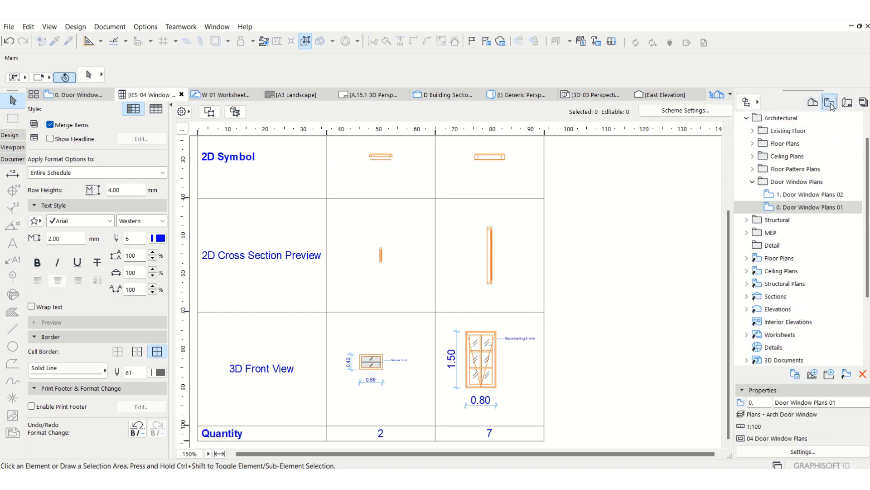
click(753, 181)
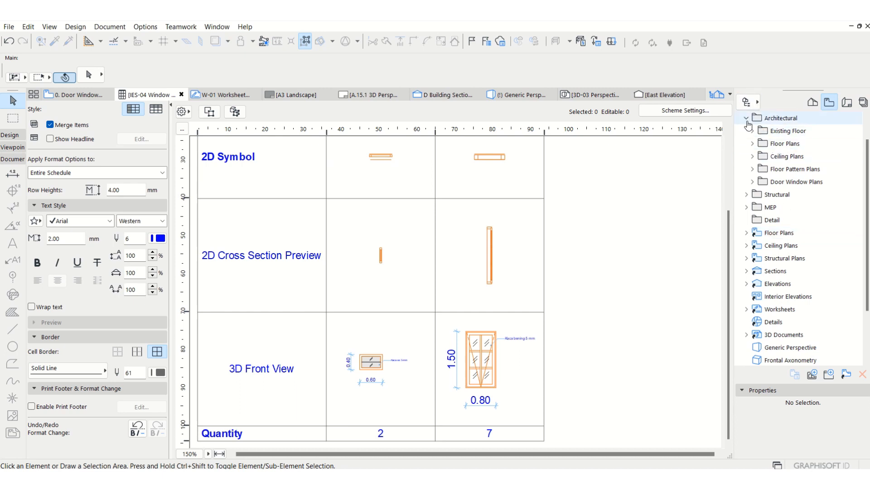
click(746, 119)
click(768, 157)
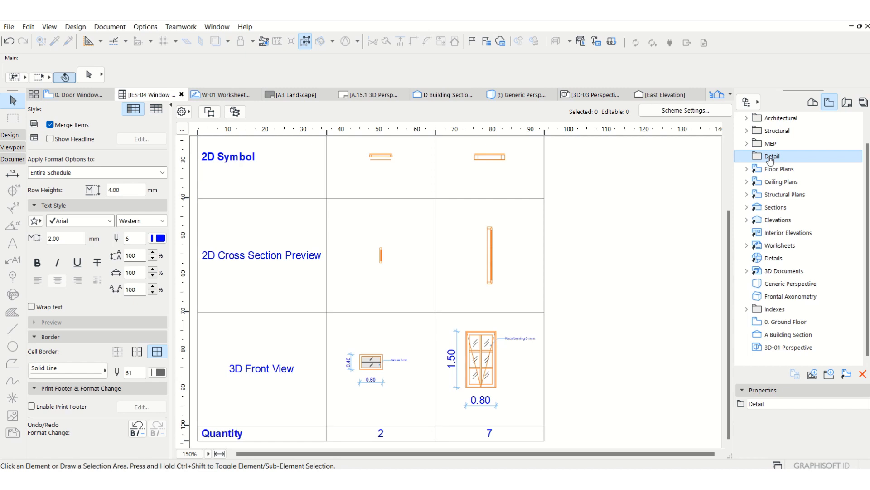
click(829, 374)
text(Detail Pintu)
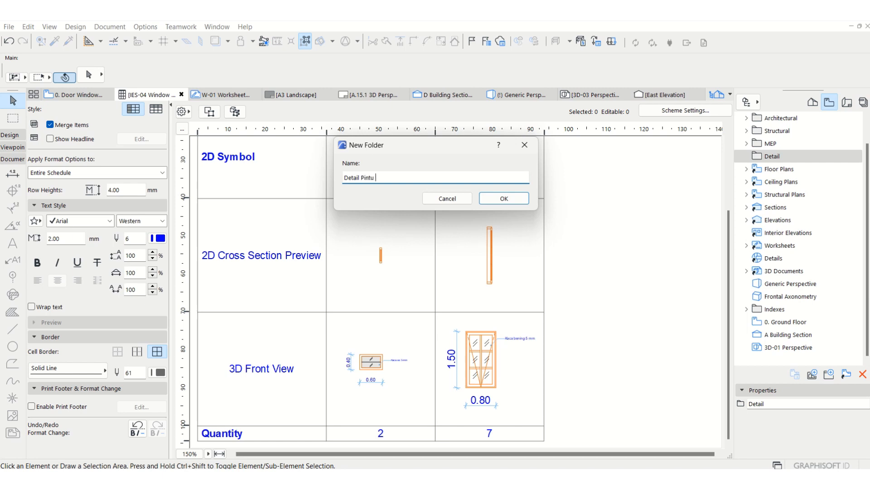
text( Jendela)
click(504, 198)
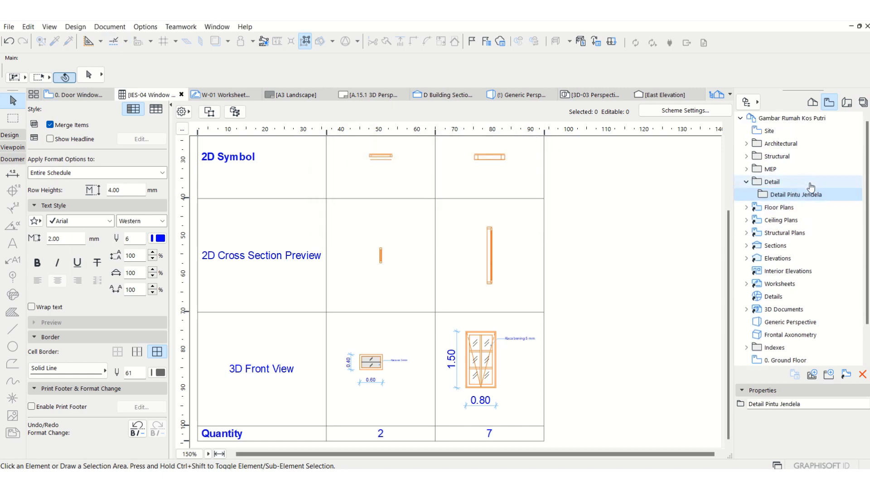
Step: Using the Organizer, save the IES-03 Door Schedule and IES-04 Window Schedule as views in the Detail Pintu Jendela folder
click(747, 101)
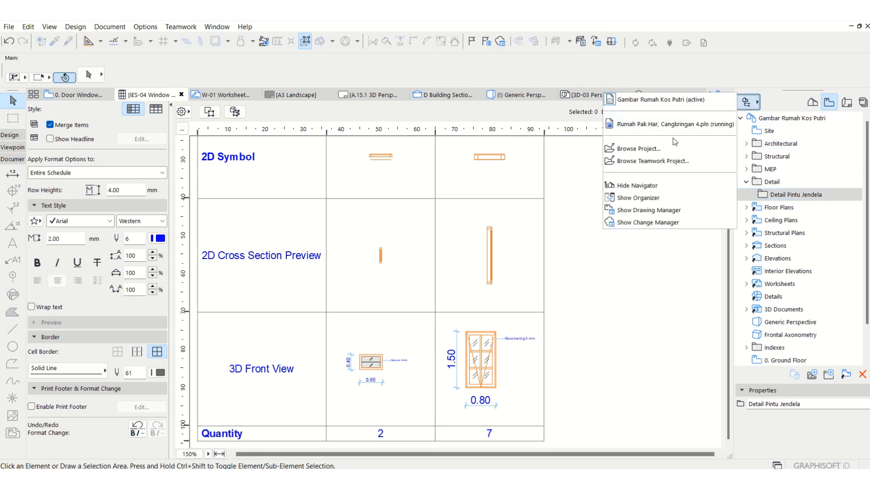
click(644, 200)
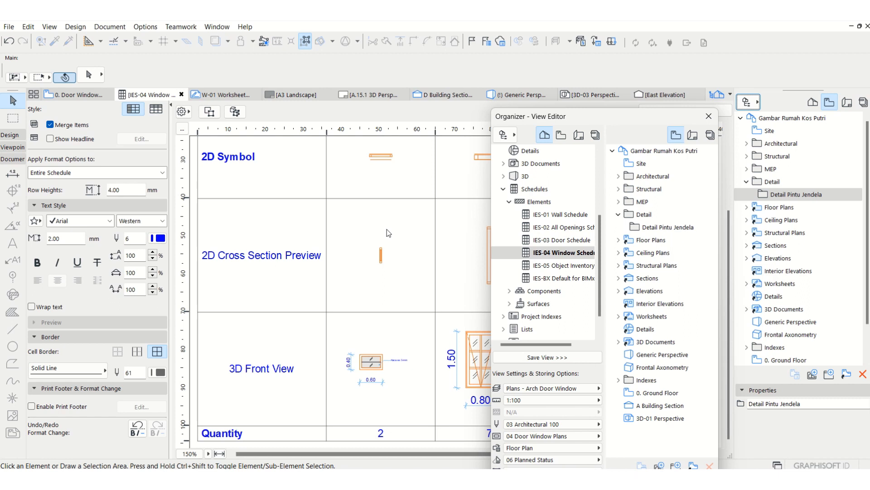
click(570, 257)
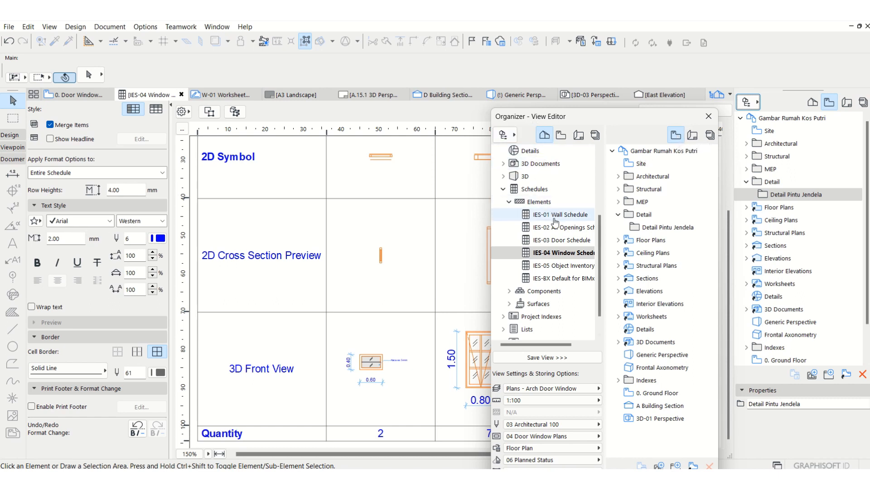
click(561, 240)
shift+click(566, 253)
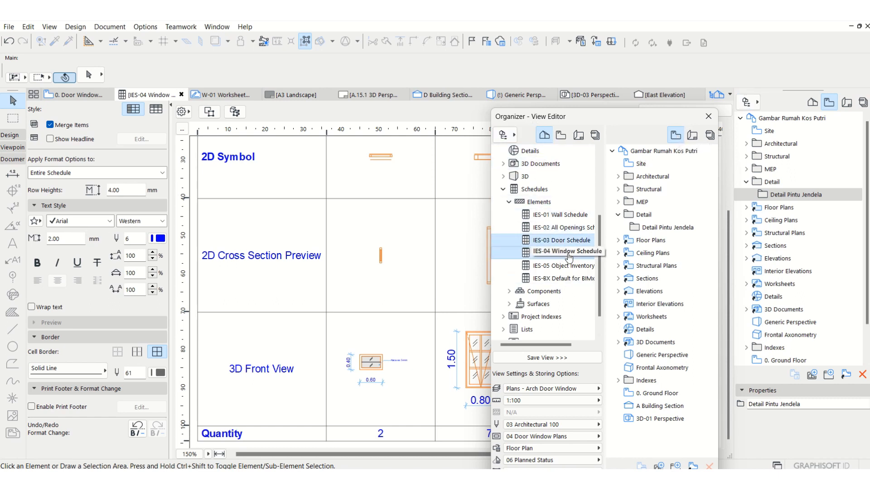
drag(569, 256, 678, 231)
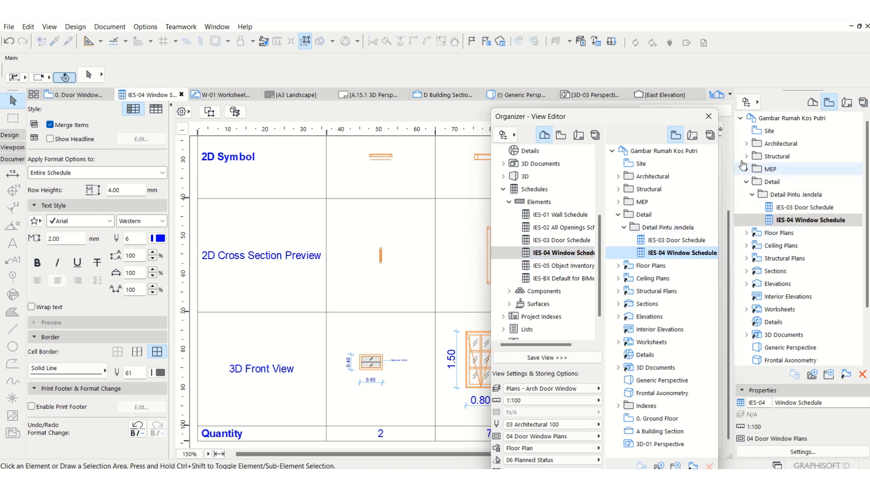
click(710, 117)
Step: Open the saved Door Schedule view and set Model View Options to 03 Building Plans for both the door and window schedule views
double_click(802, 207)
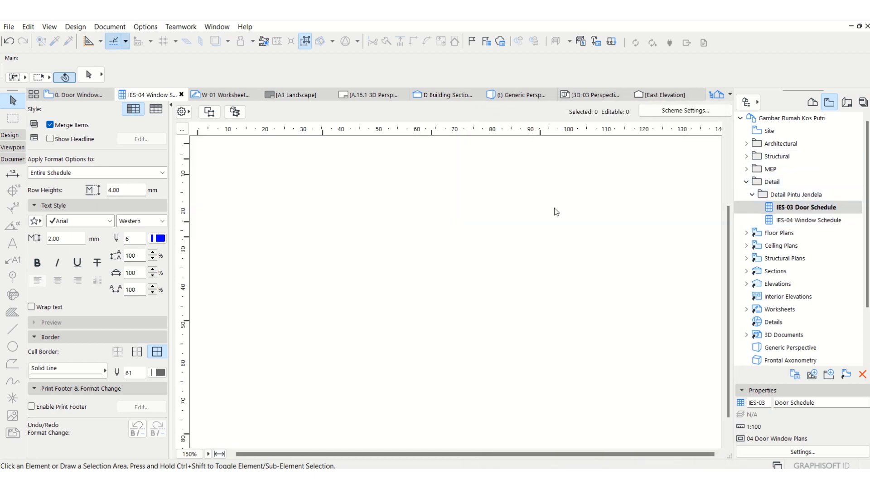
scroll(422, 197, down, 1)
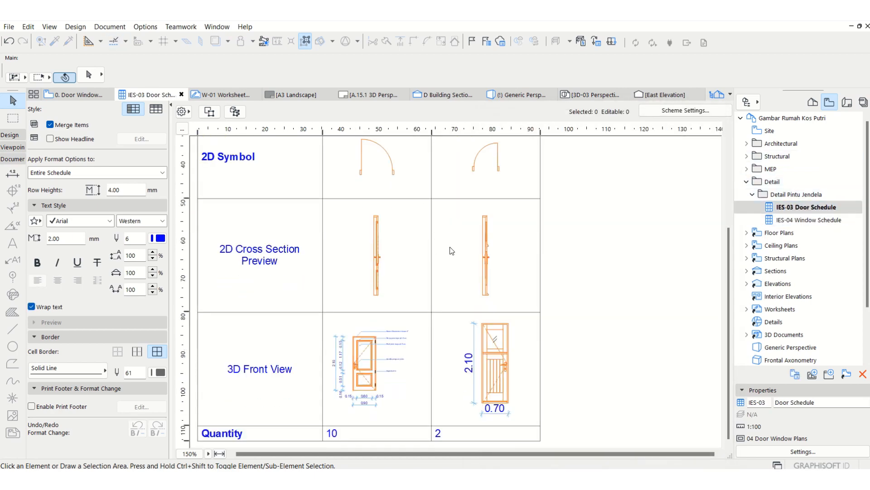
shift+click(828, 222)
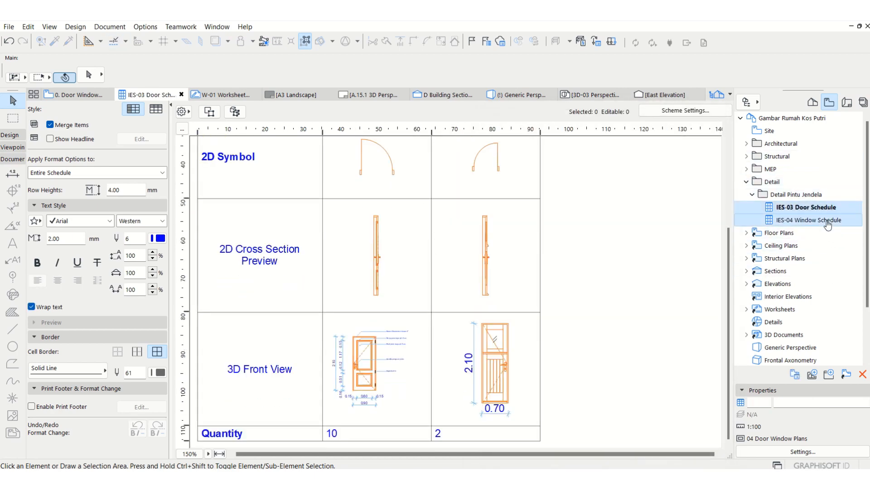
click(798, 456)
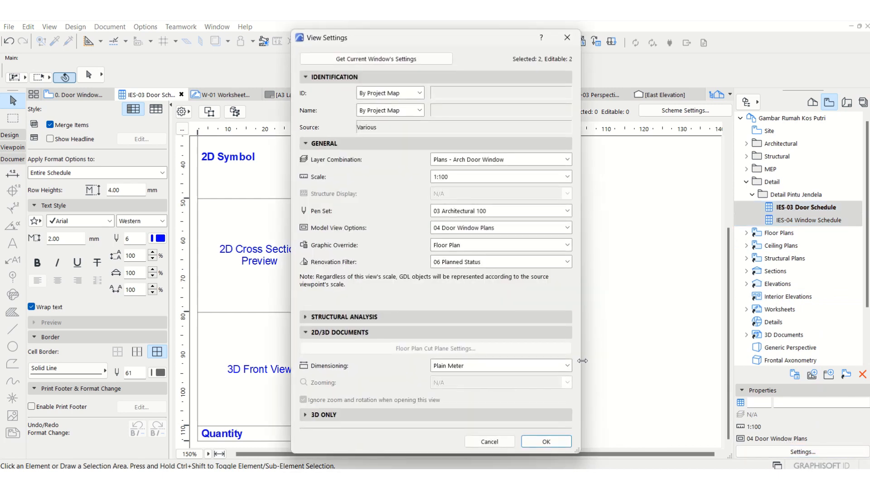
click(477, 245)
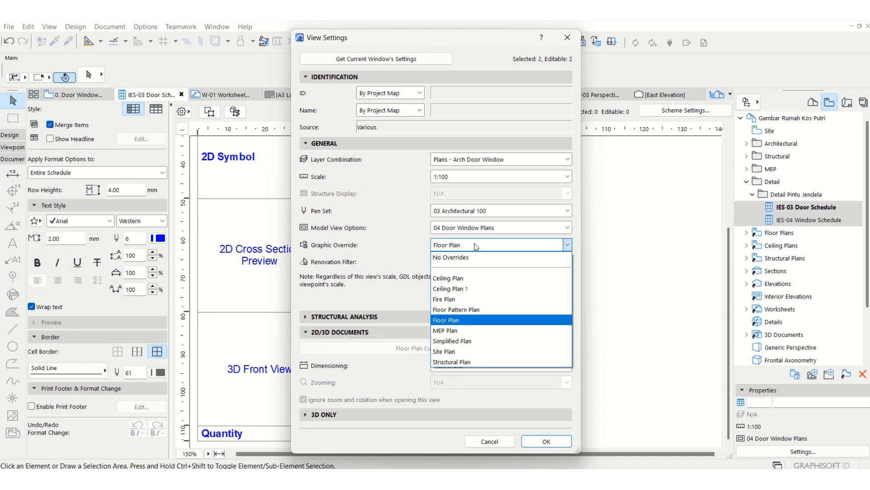
click(477, 245)
click(467, 228)
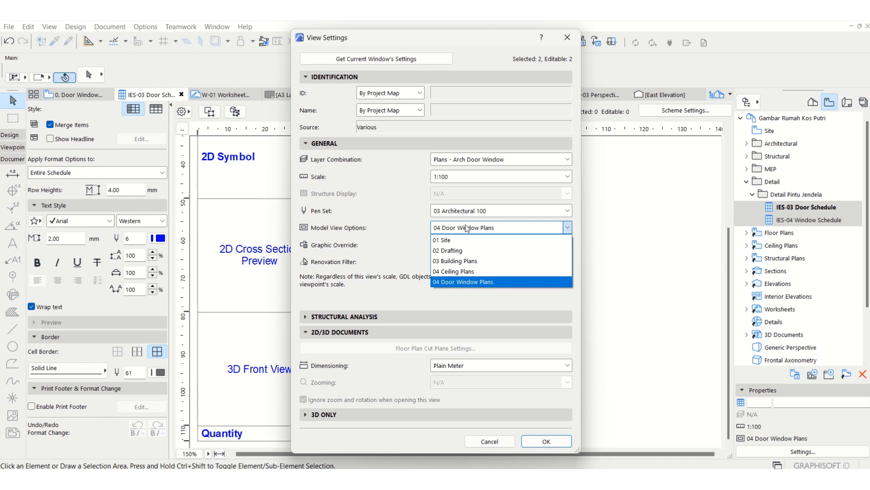
click(468, 262)
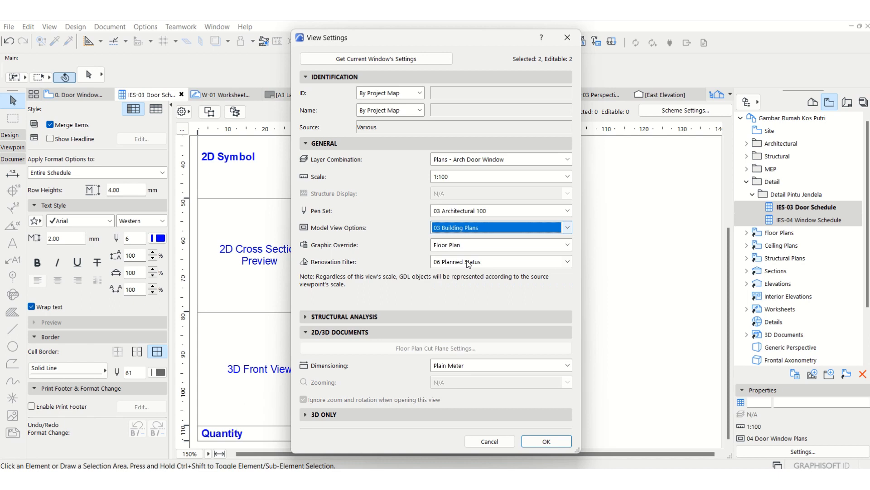
click(546, 441)
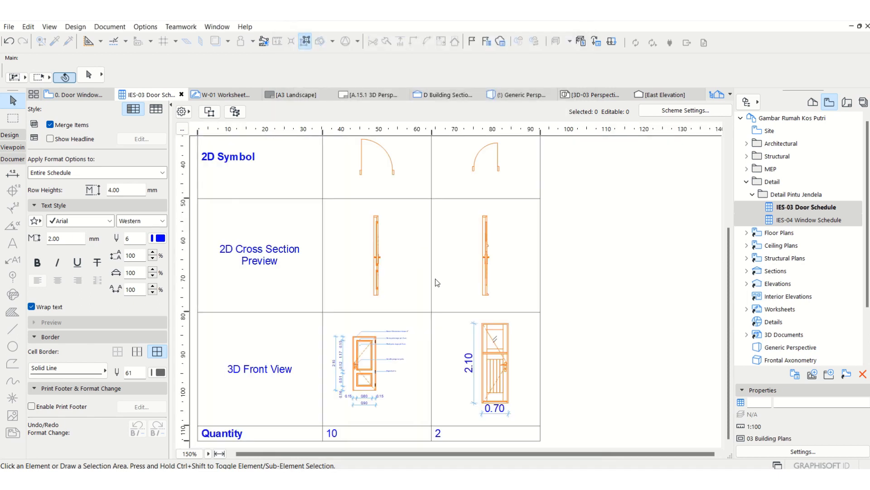
Step: Set the Model View Options of both schedule views to 02 Drafting and check the previews in the door and window schedules
click(783, 454)
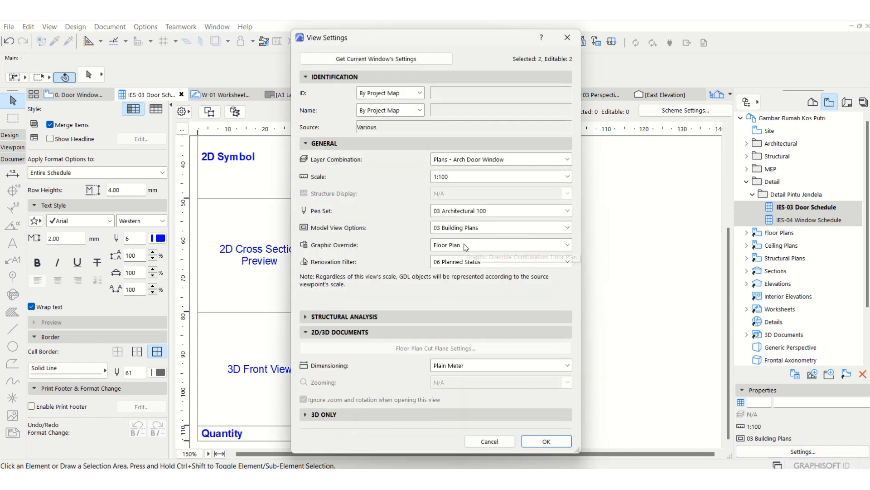
click(465, 227)
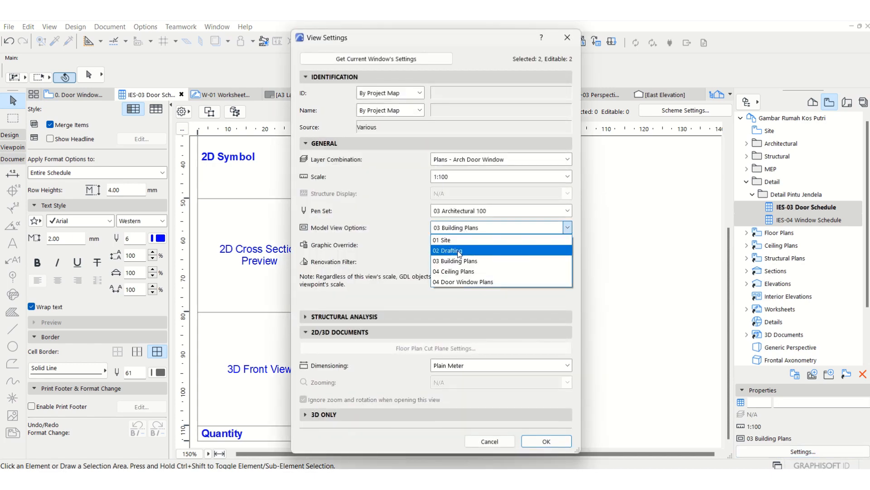
click(459, 250)
key(Return)
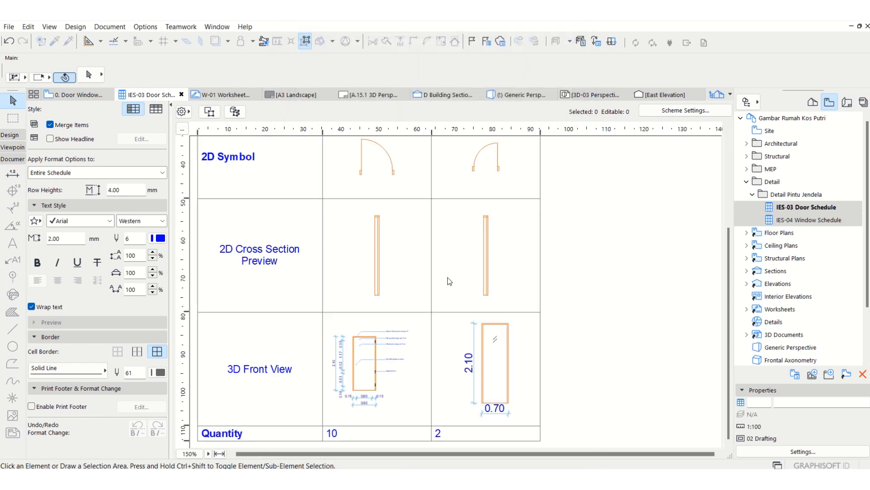
scroll(376, 400, up, 3)
scroll(388, 322, down, 3)
double_click(820, 222)
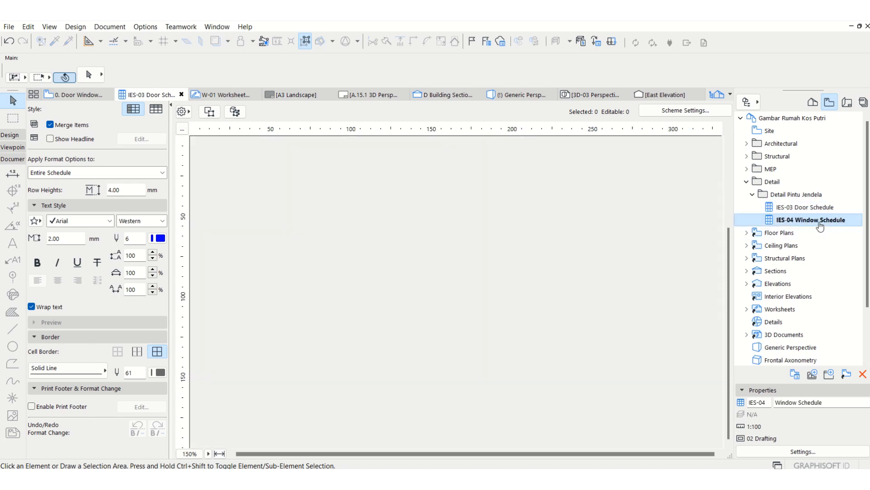
click(814, 208)
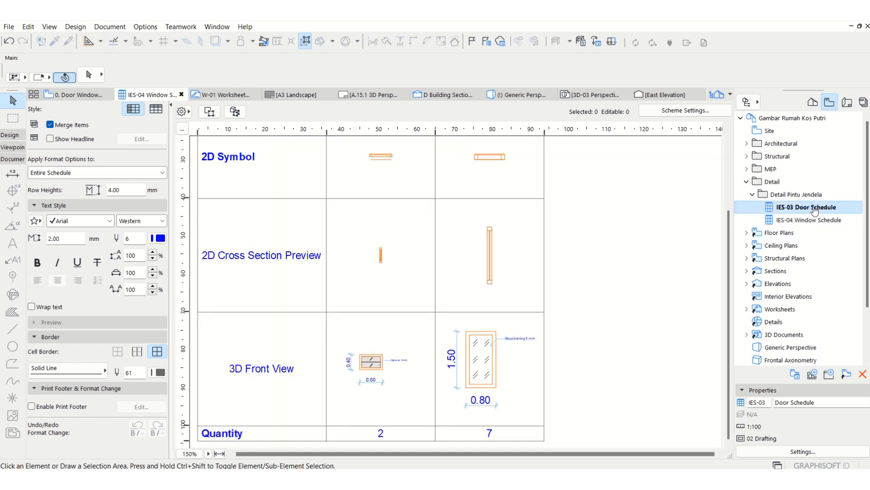
double_click(814, 208)
Step: Set Model View Options to 03 Building Plans and Graphic Override to No Overrides for both the door and window schedule views
ctrl+click(816, 221)
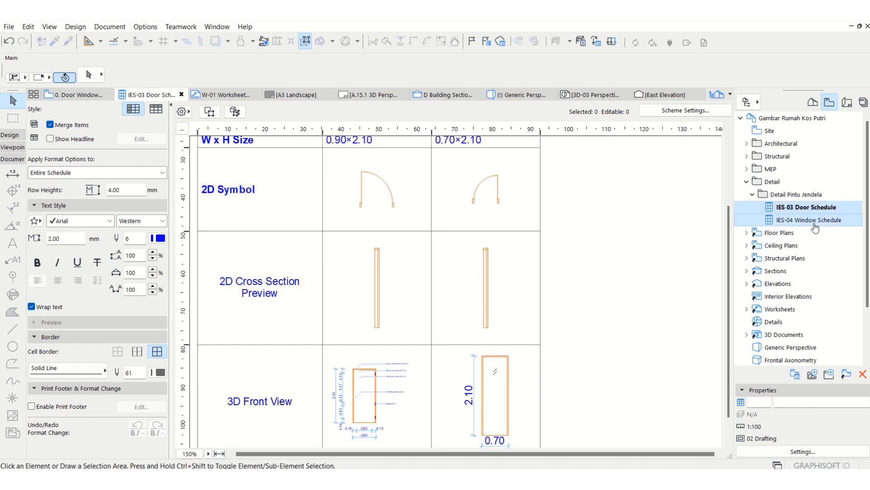
click(841, 453)
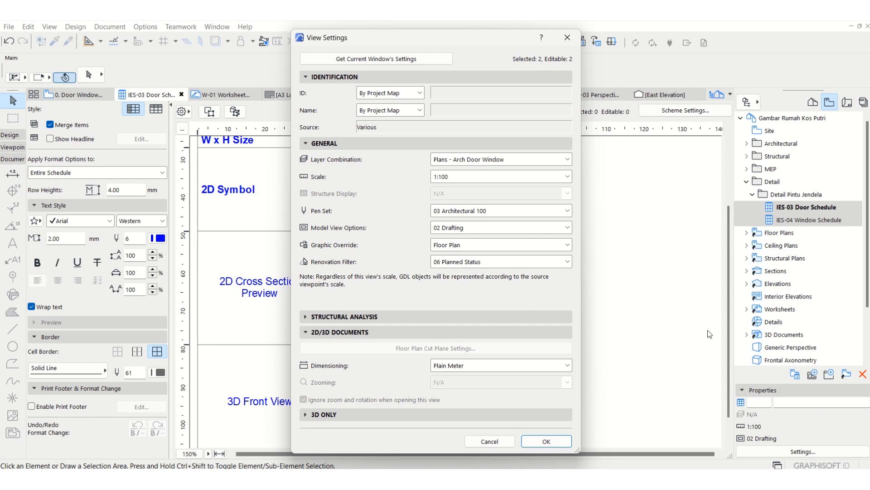
click(461, 228)
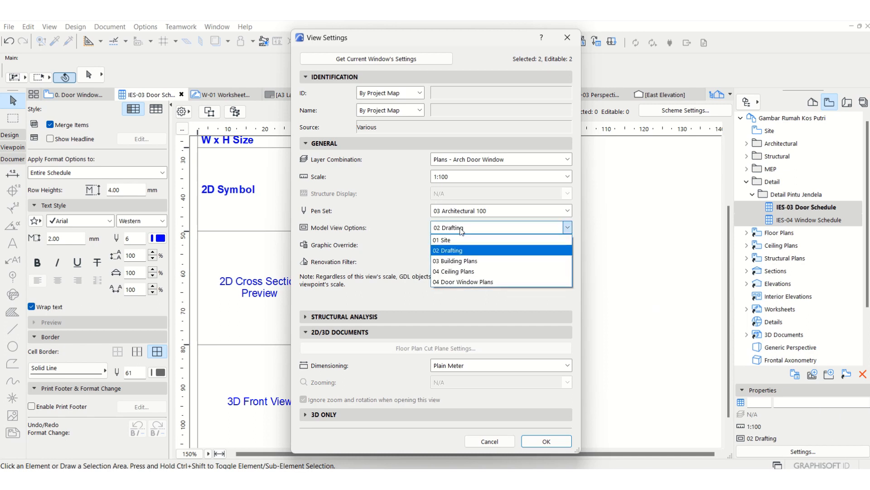
click(463, 261)
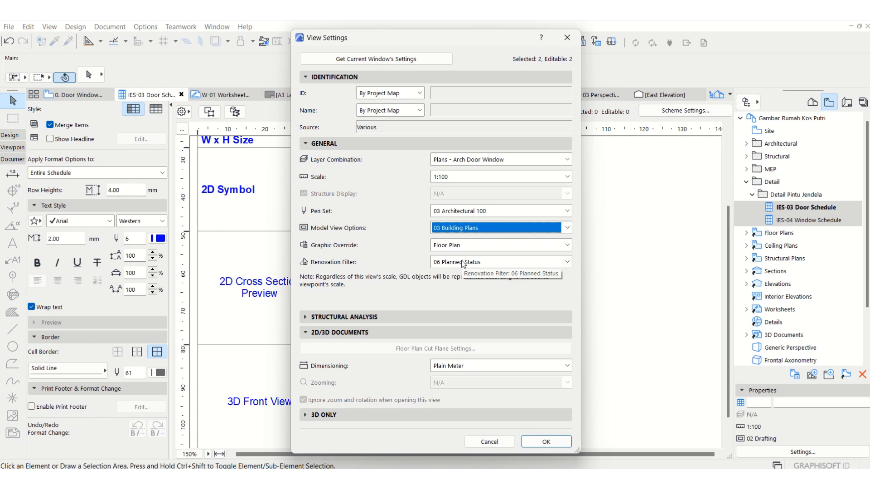
click(452, 247)
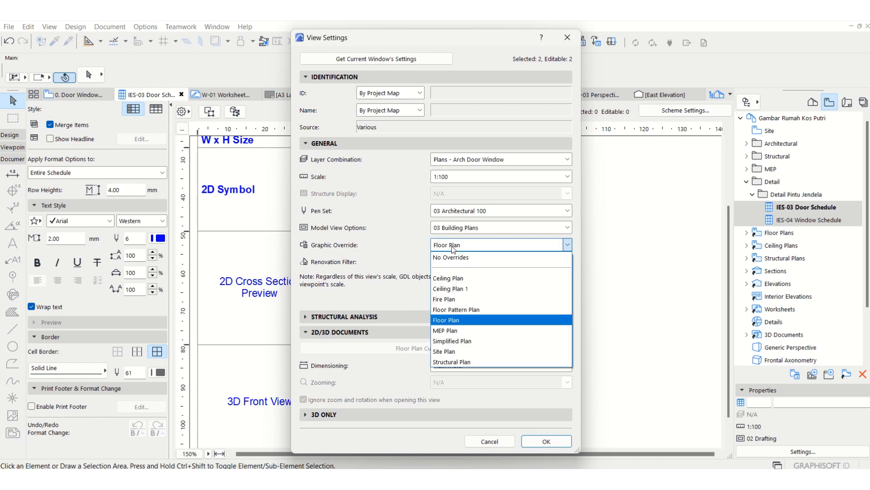
click(452, 247)
click(452, 246)
click(452, 247)
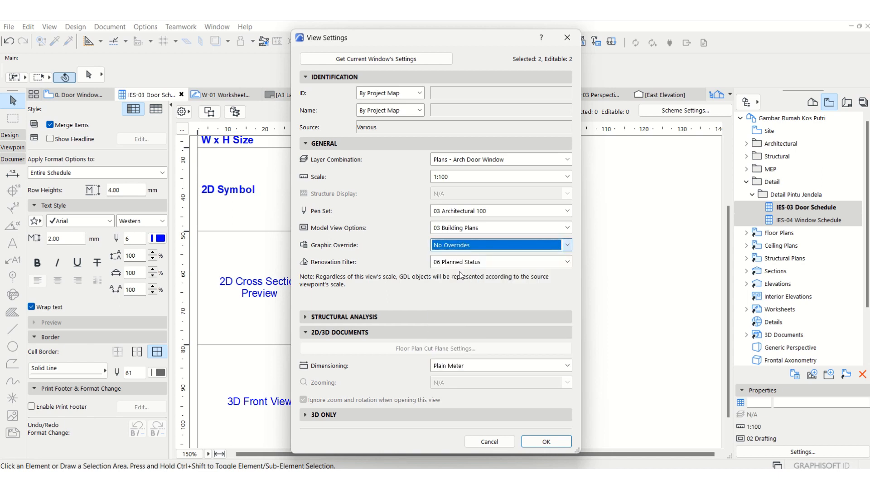
click(546, 441)
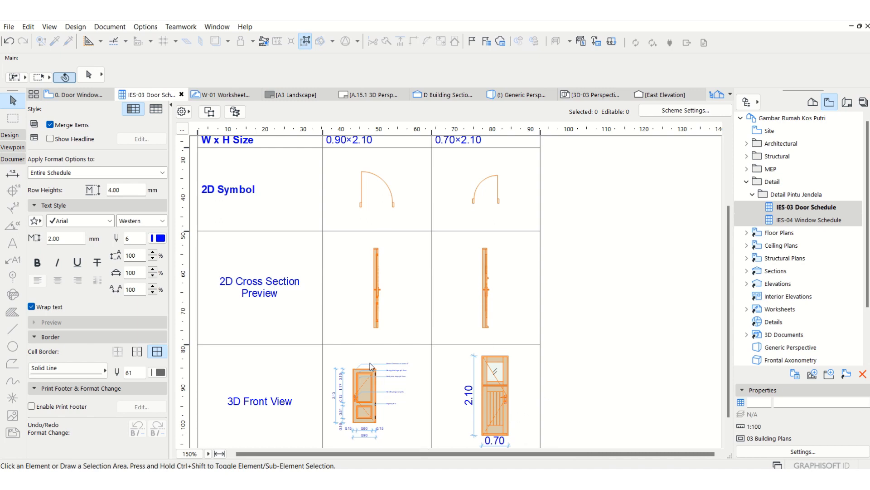
Step: Set the Graphic Override of both schedule views to Floor Plan and check the door schedule previews
click(801, 451)
click(456, 246)
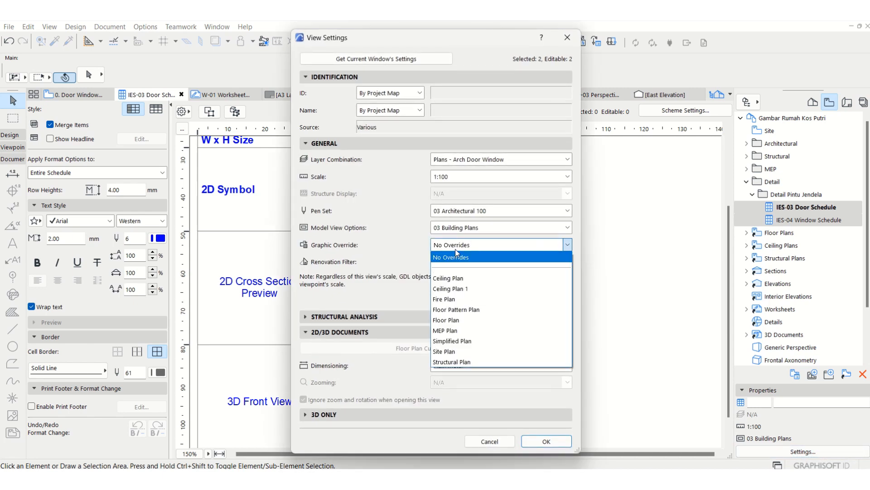
click(456, 320)
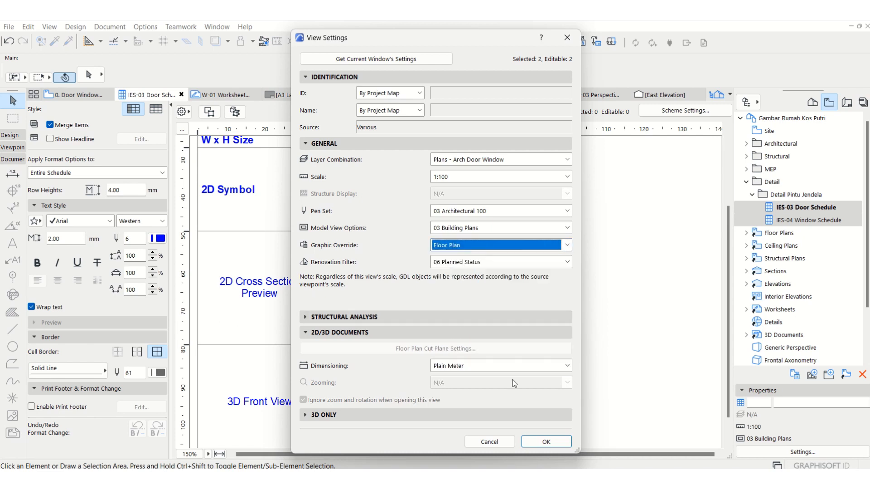
click(526, 442)
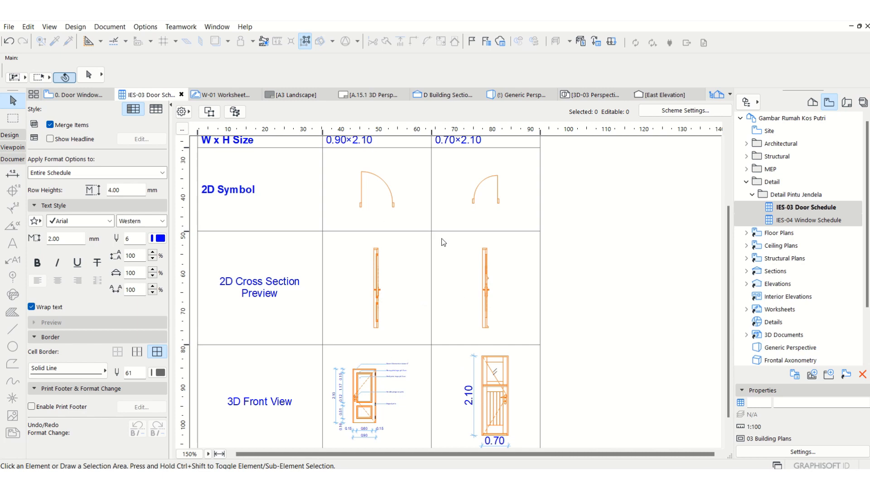
scroll(439, 271, up, 3)
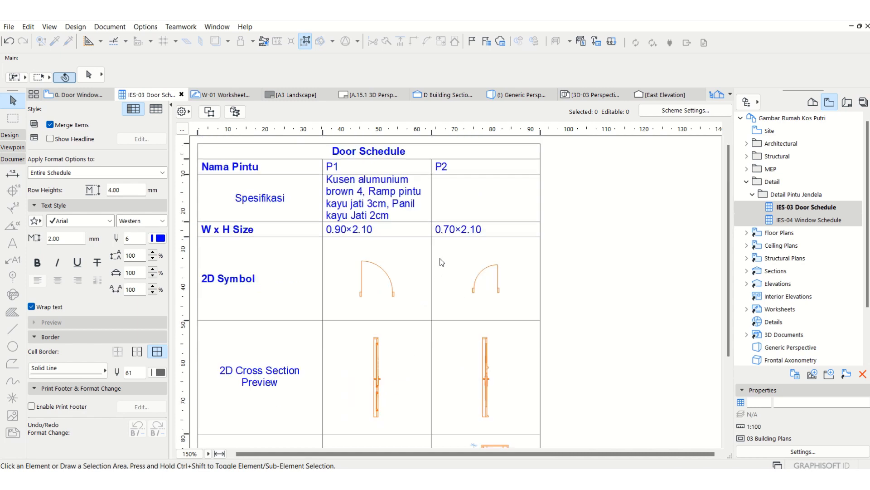
scroll(444, 263, down, 4)
Step: Switch the Graphic Override of both schedule views back to No Overrides and review the door schedule
click(793, 452)
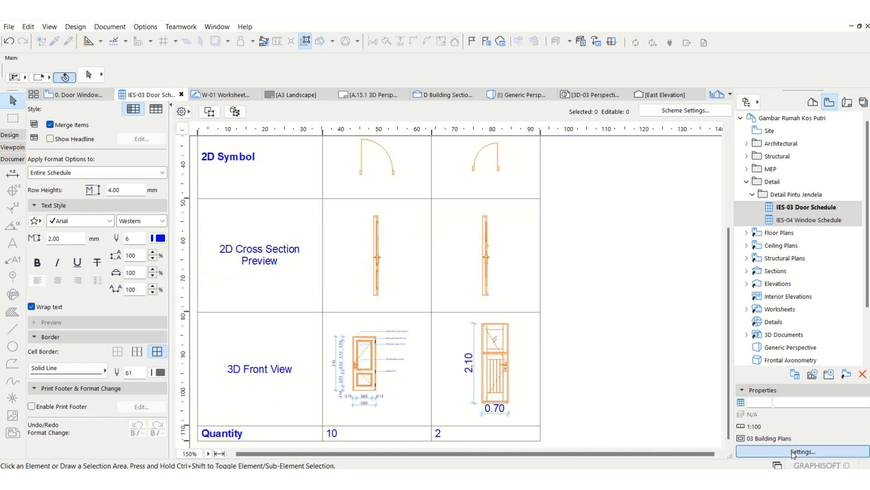
click(504, 245)
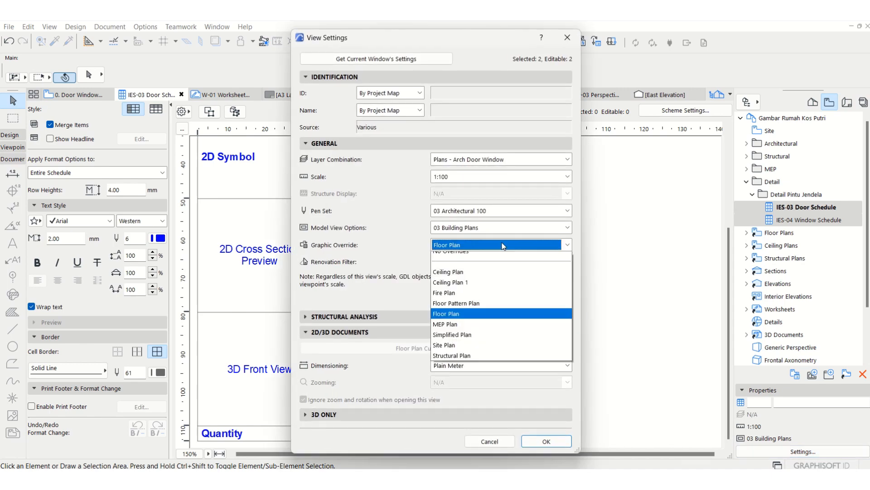
click(503, 245)
click(503, 245)
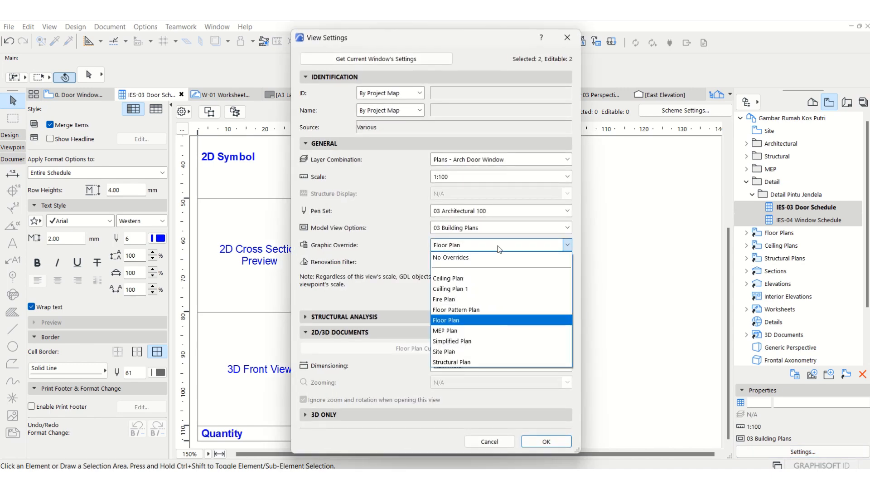
click(503, 245)
click(555, 444)
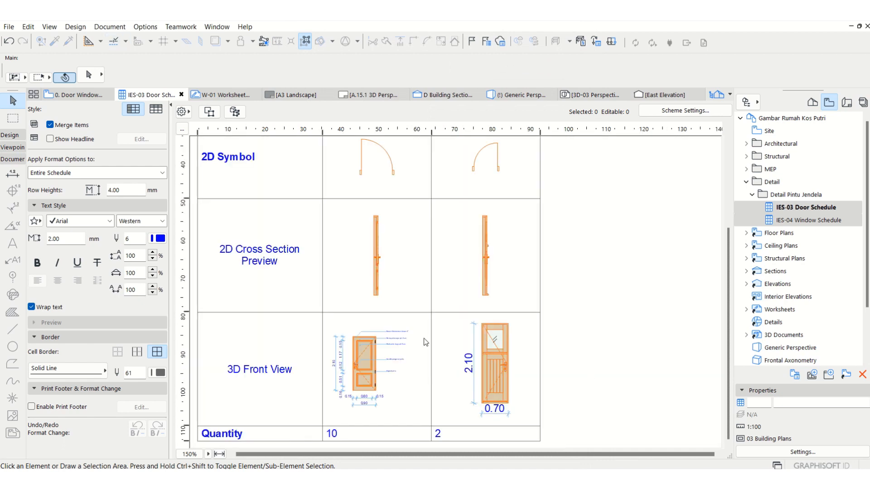
scroll(371, 397, up, 3)
scroll(370, 397, down, 3)
Step: Select door P2 by its 3D front view in the schedule, locate it on the floor plan, and clear the selection
click(493, 382)
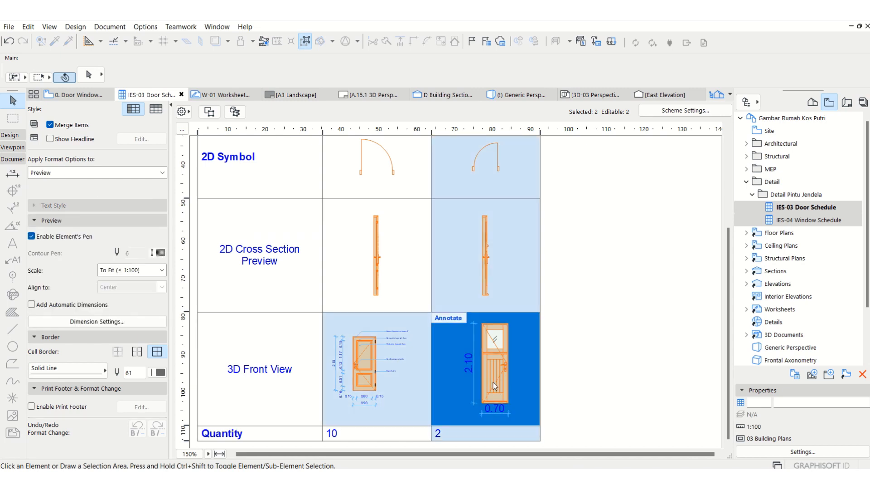
click(540, 393)
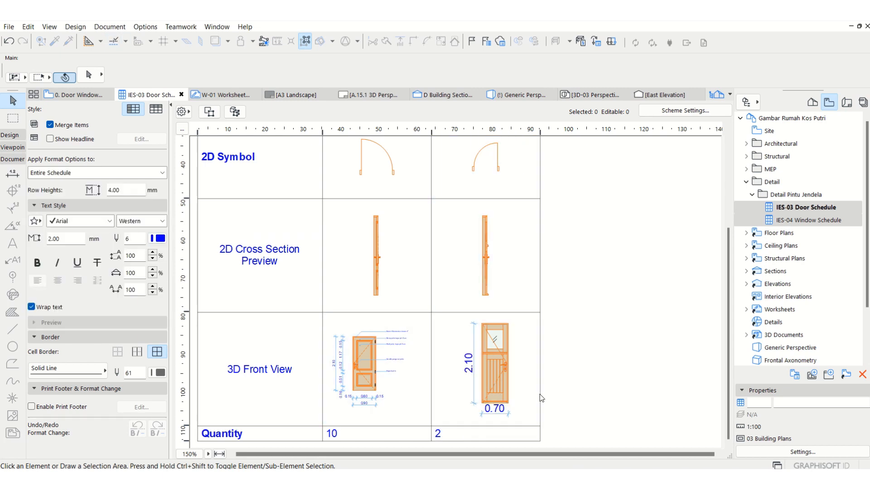
click(499, 376)
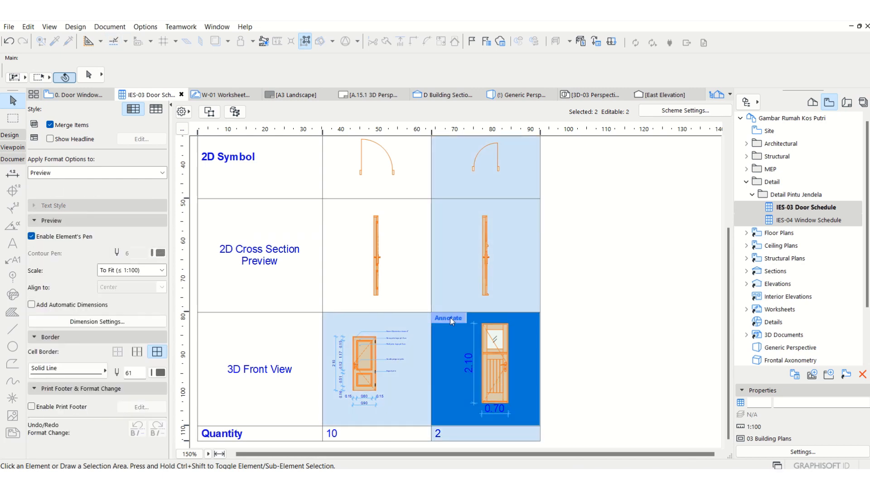
click(209, 112)
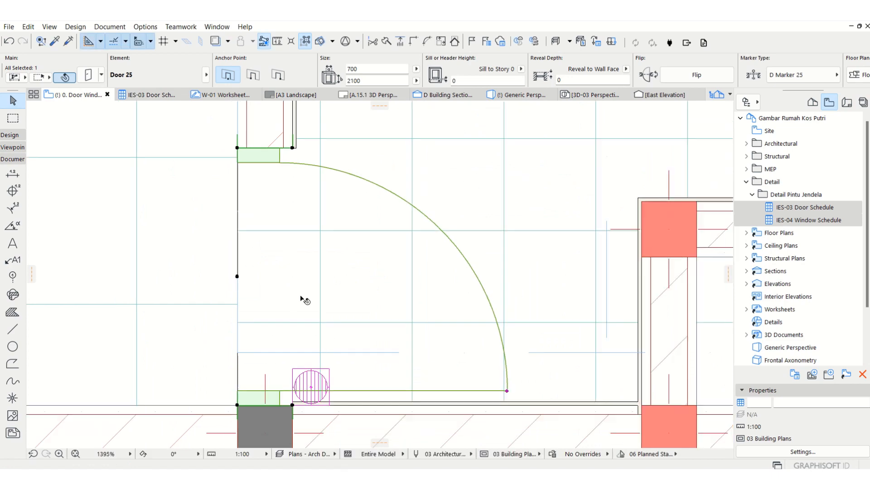
scroll(319, 254, down, 3)
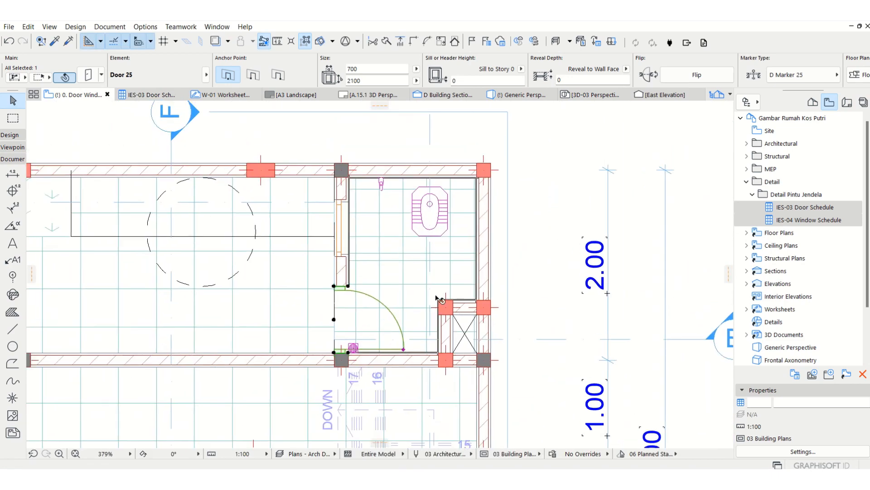
scroll(439, 299, down, 1)
key(Escape)
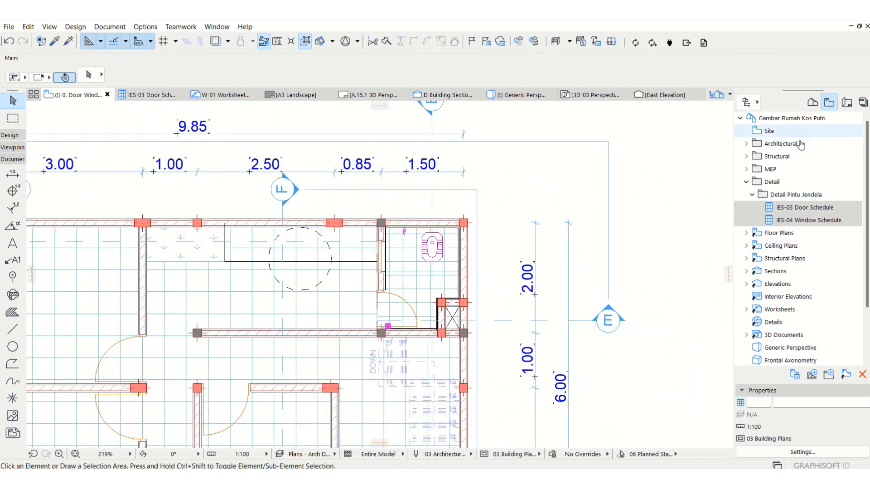
Step: Open the 0. Door Window Plans 01 view from the Architectural folder's Door Window Plans
click(747, 143)
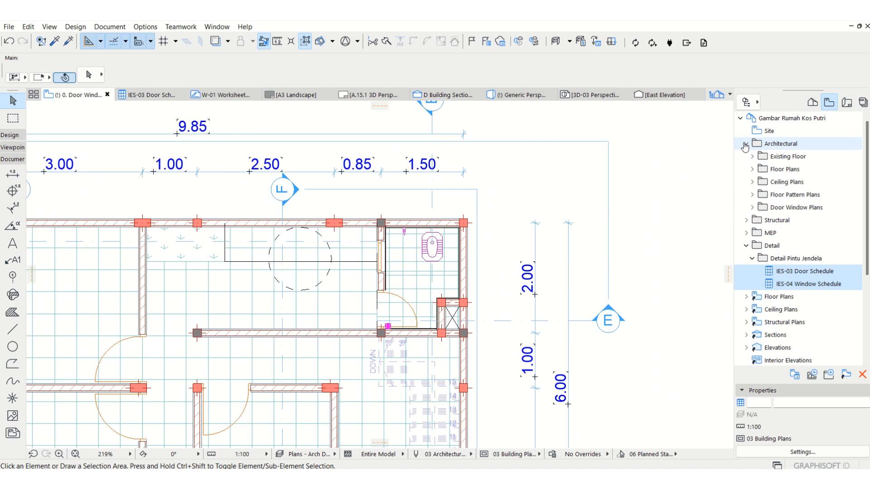
click(752, 207)
double_click(810, 232)
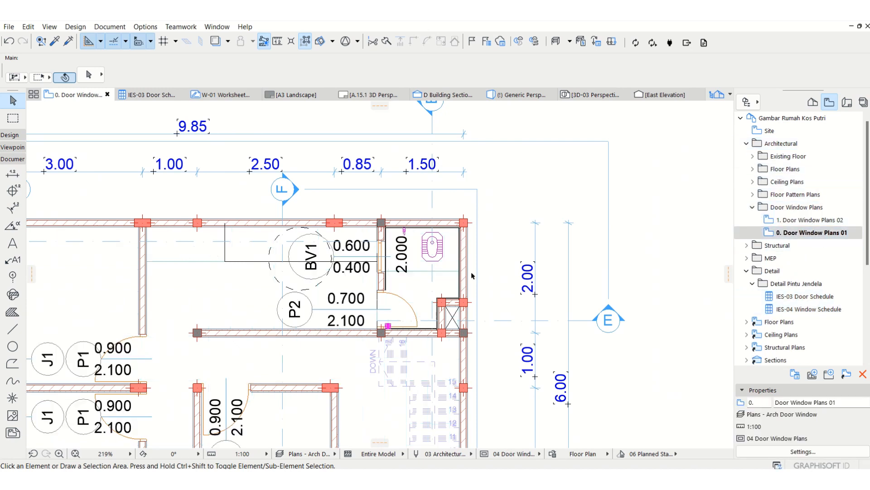
Step: Open the selection settings of door P2 and go to the Model Attributes page for its frame and leaf
click(315, 318)
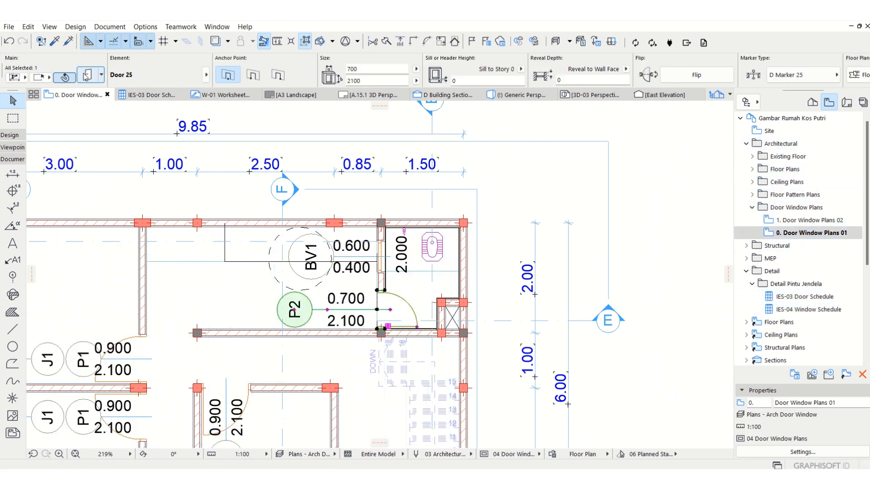
key(ctrl+t)
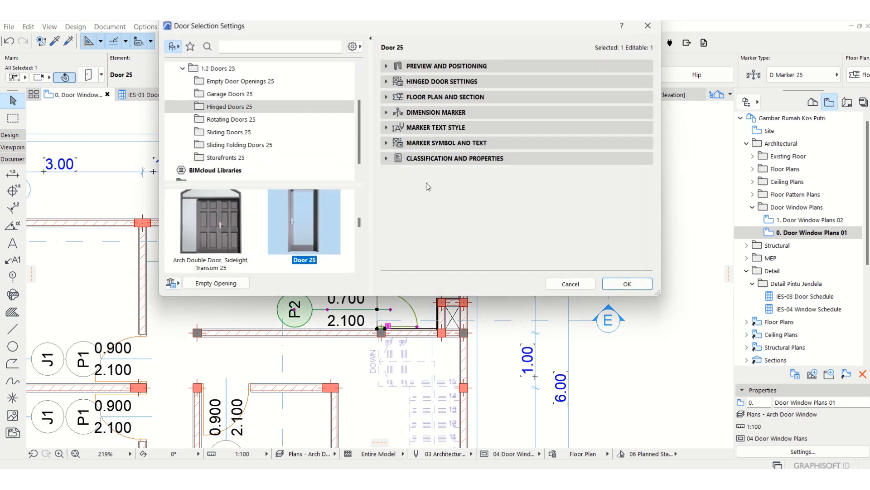
click(388, 96)
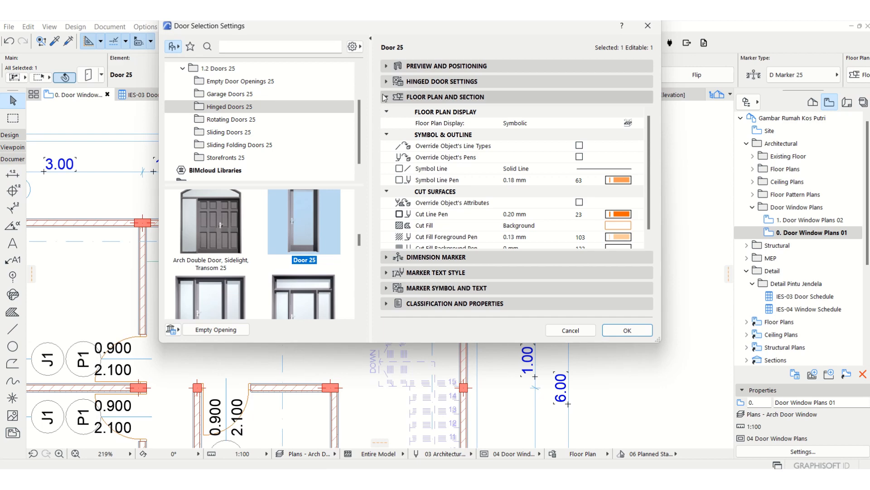
click(389, 97)
click(408, 81)
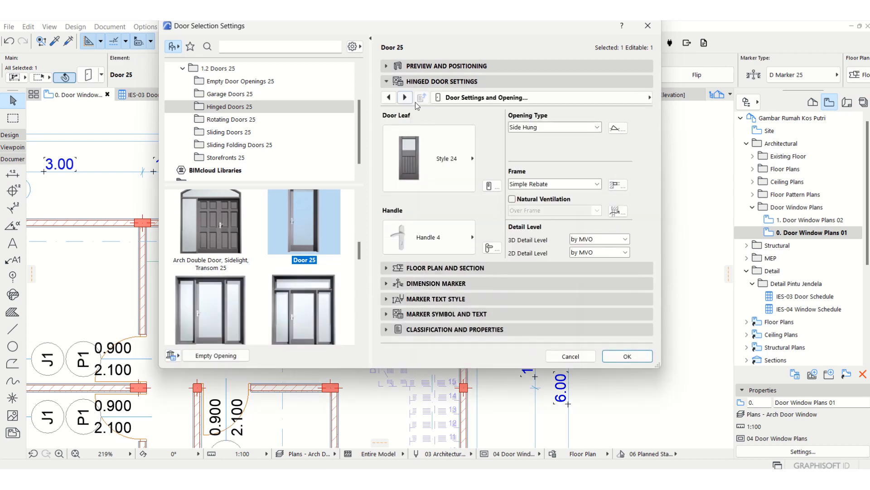
click(520, 97)
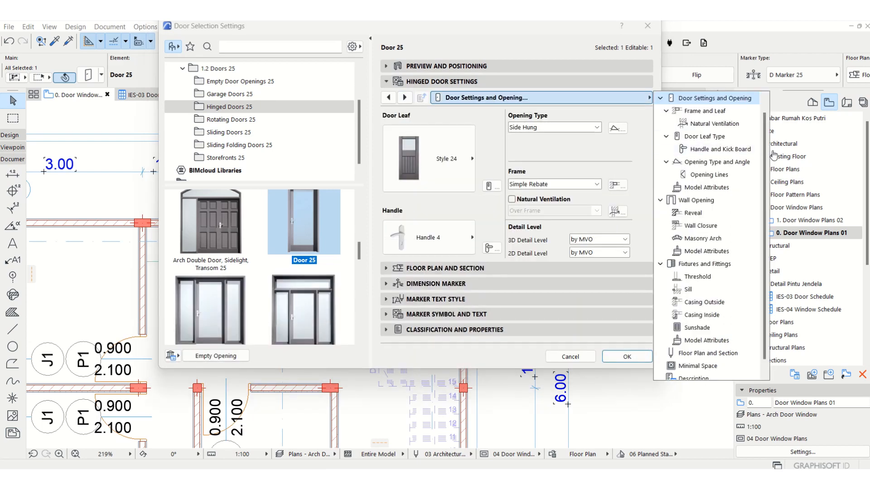
click(714, 113)
click(715, 123)
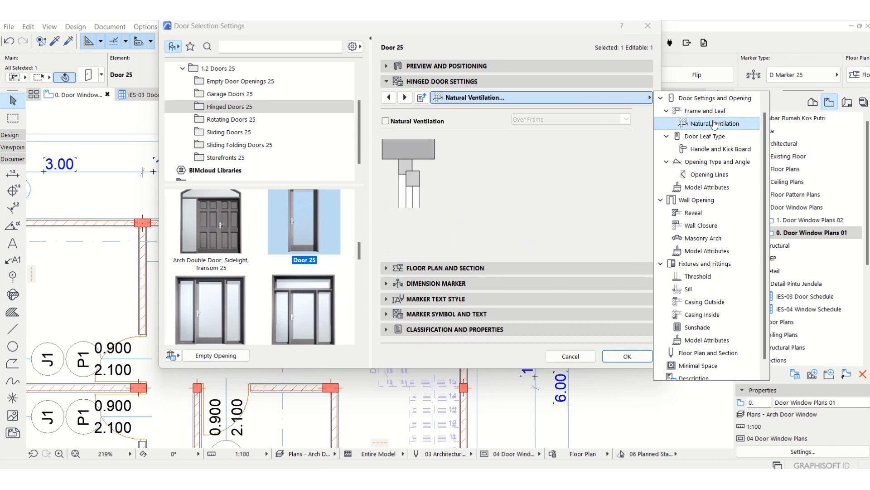
click(714, 136)
scroll(710, 132, up, 1)
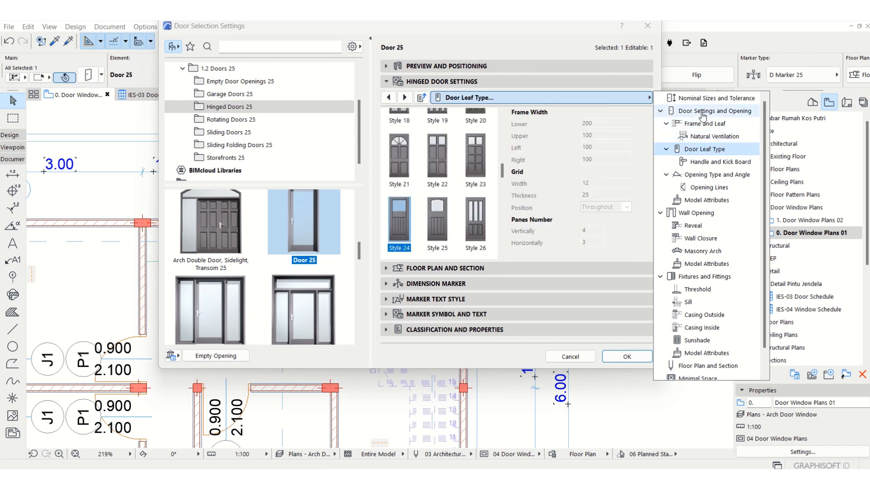
click(708, 200)
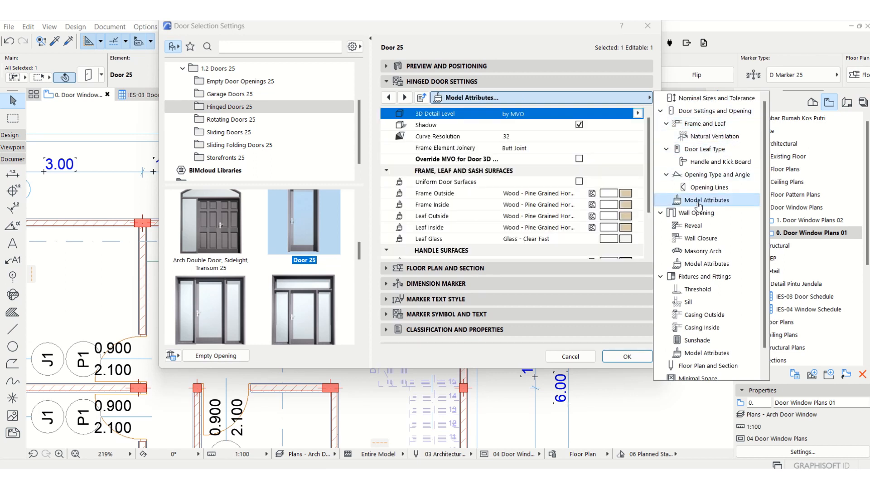
Step: Set the Frame Outside and Frame Inside surfaces of the ground-plan door P2 to Wood - Walnut Horizontal
click(626, 194)
click(627, 195)
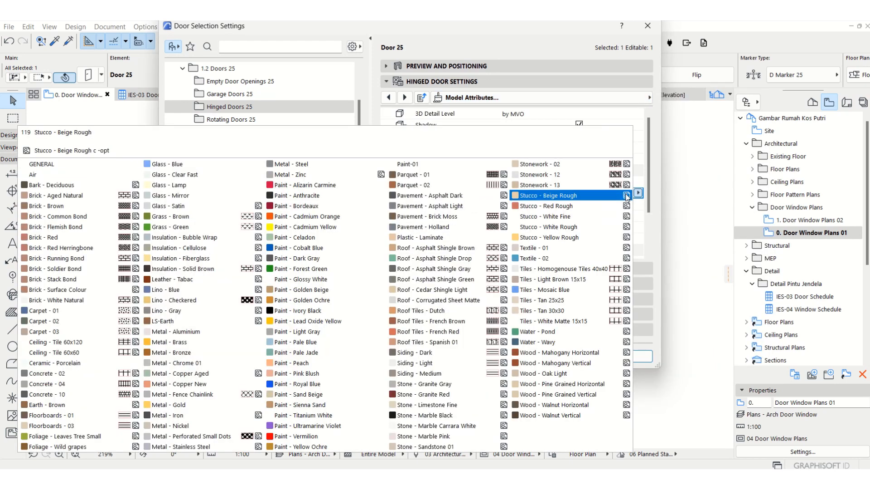
click(552, 404)
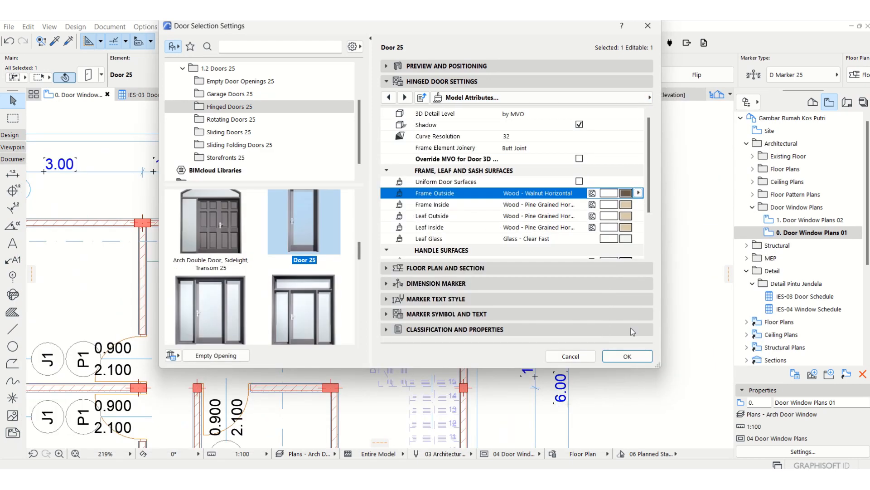
click(628, 206)
click(575, 402)
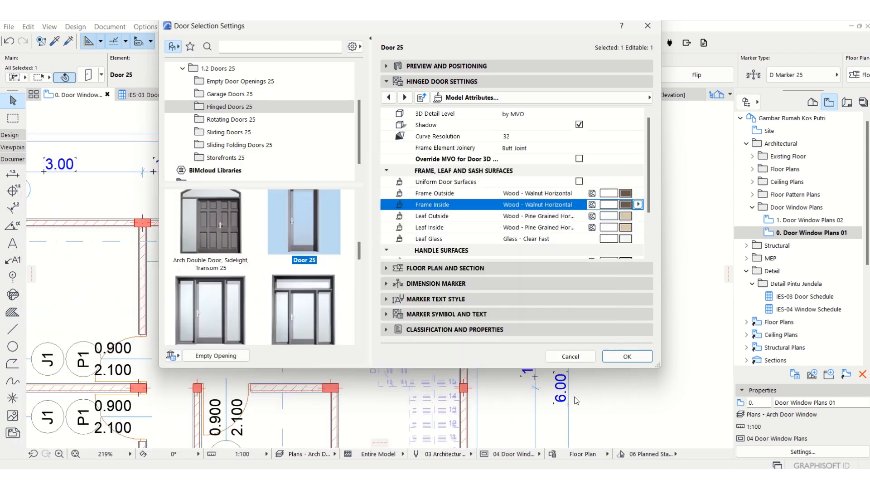
Step: Set the same door's Leaf Outside and Leaf Inside surfaces to Wood - Walnut Horizontal
click(629, 218)
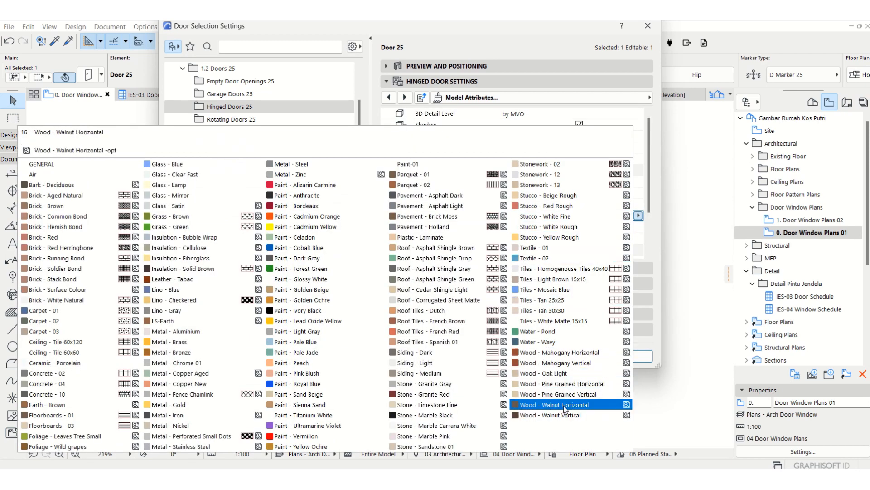
click(571, 390)
click(626, 215)
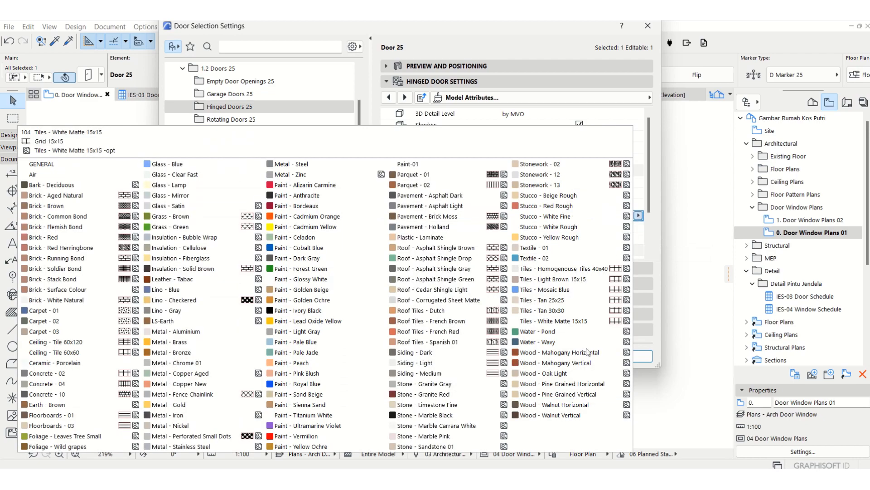
click(572, 402)
click(639, 226)
click(639, 227)
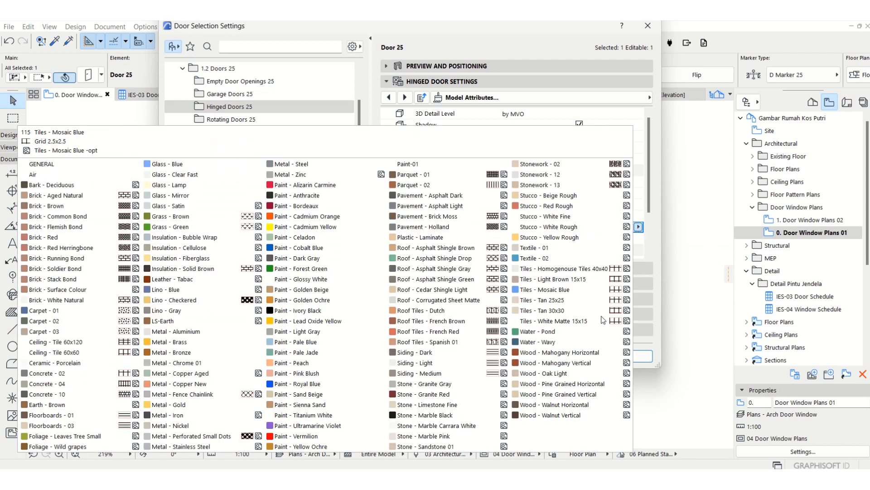
click(572, 404)
scroll(630, 190, down, 3)
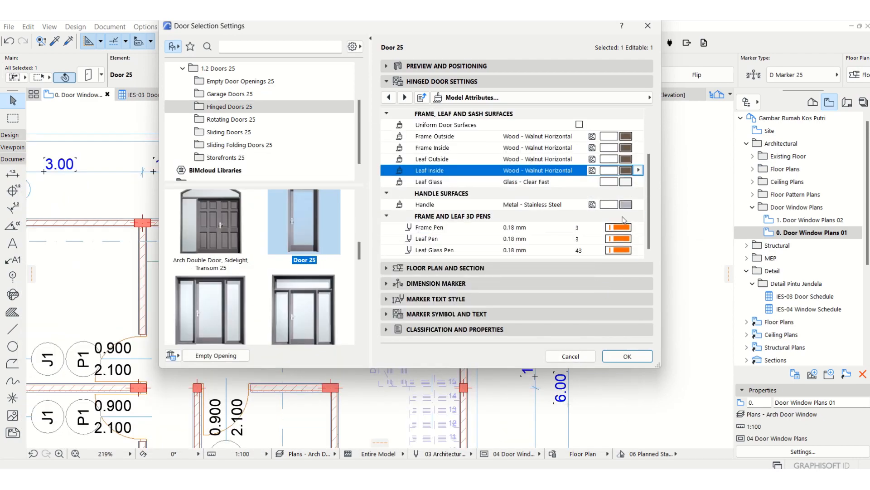
Step: Turn off both the outside casing and the inside casing of door P2 on Door Window Plans 01
click(463, 98)
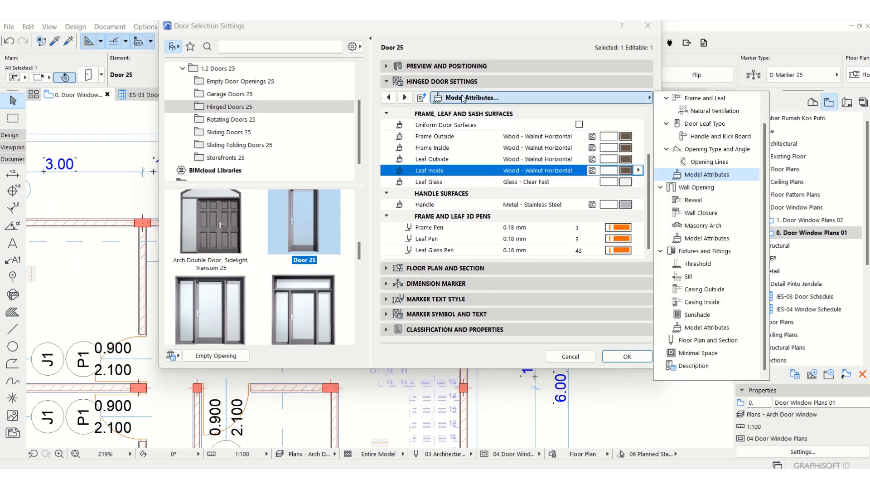
click(705, 289)
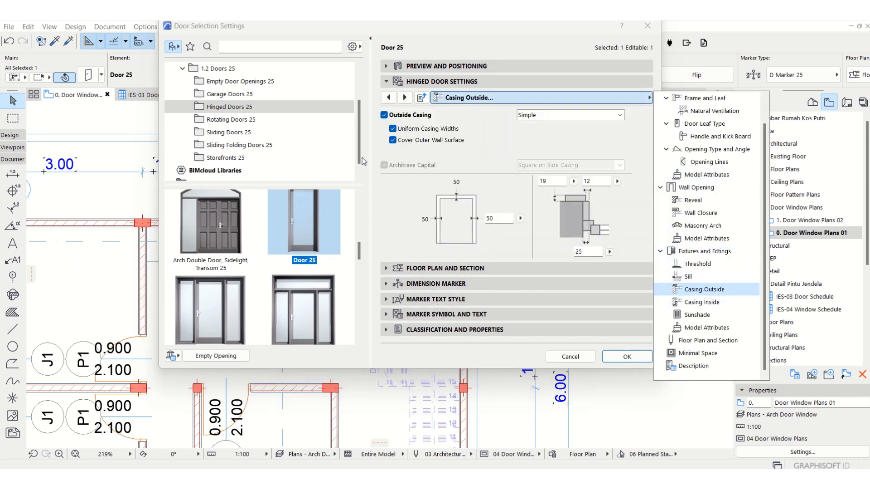
click(384, 115)
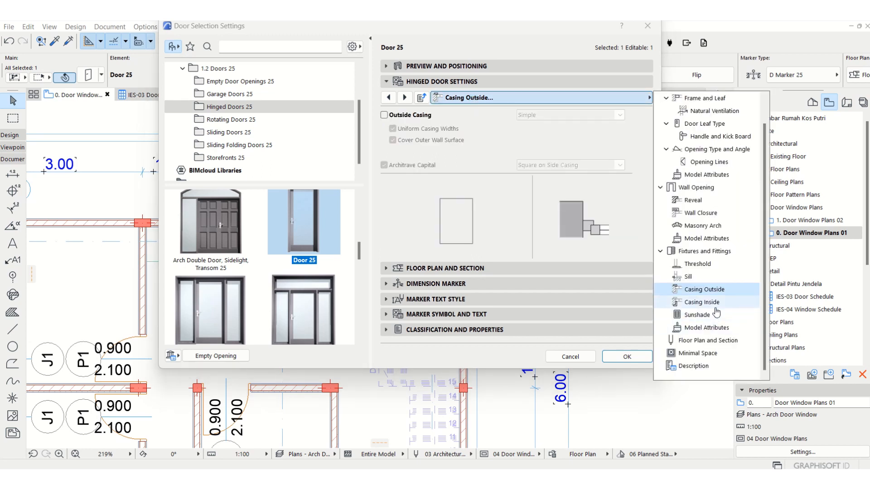
click(703, 301)
click(384, 122)
click(384, 115)
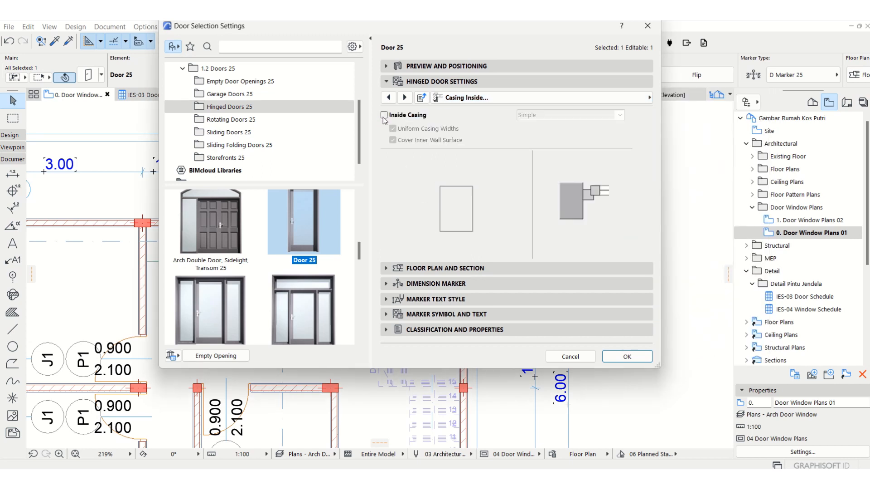
Step: Check the edited door in the 3D preview and apply its settings
click(467, 66)
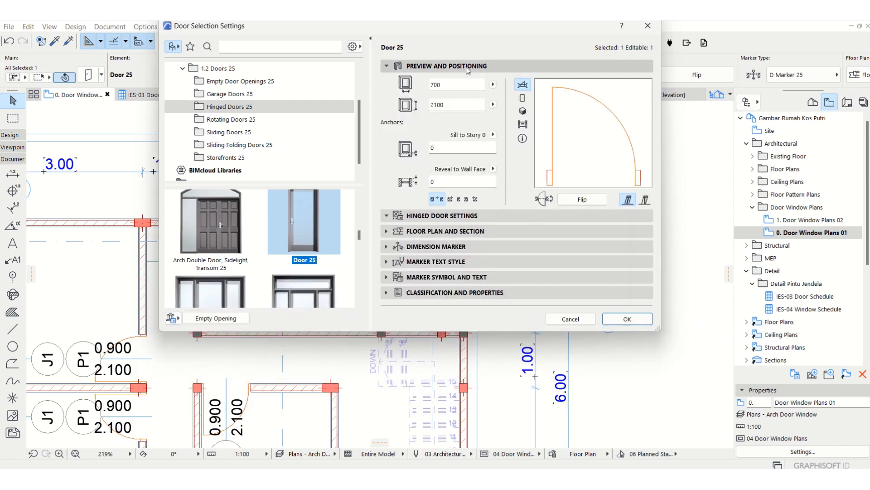
click(523, 111)
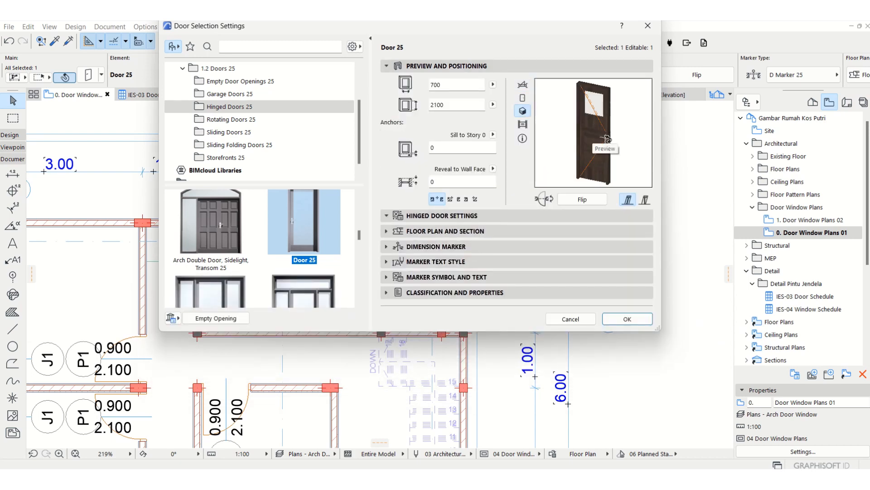
click(627, 319)
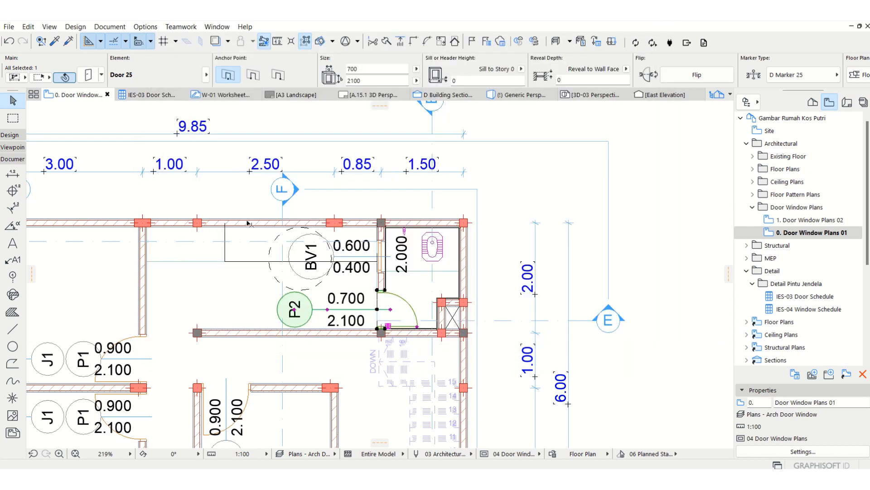
Step: Open the 1. Door Window Plans 02 view and bring up the Model Attributes page in the settings of its door P2
click(811, 219)
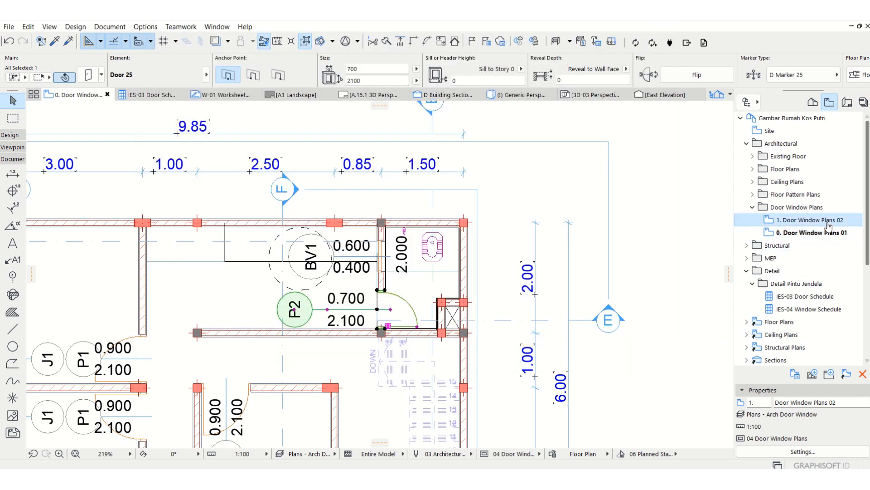
click(414, 317)
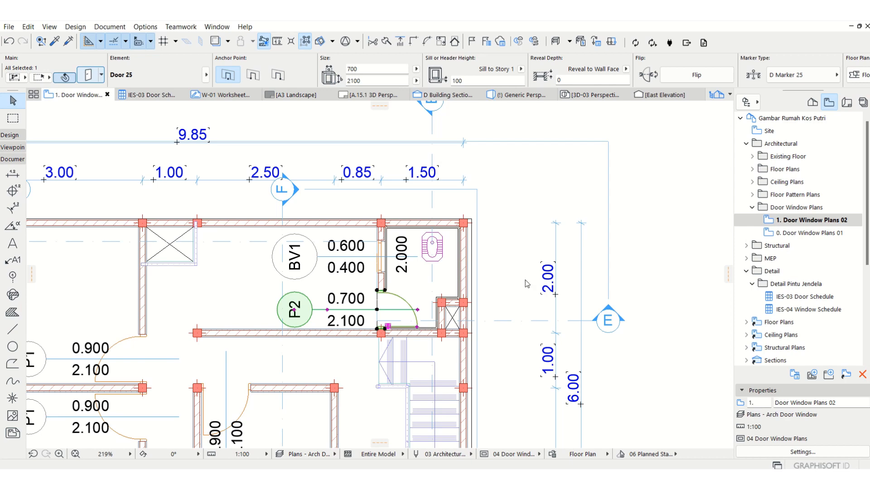
key(ctrl+t)
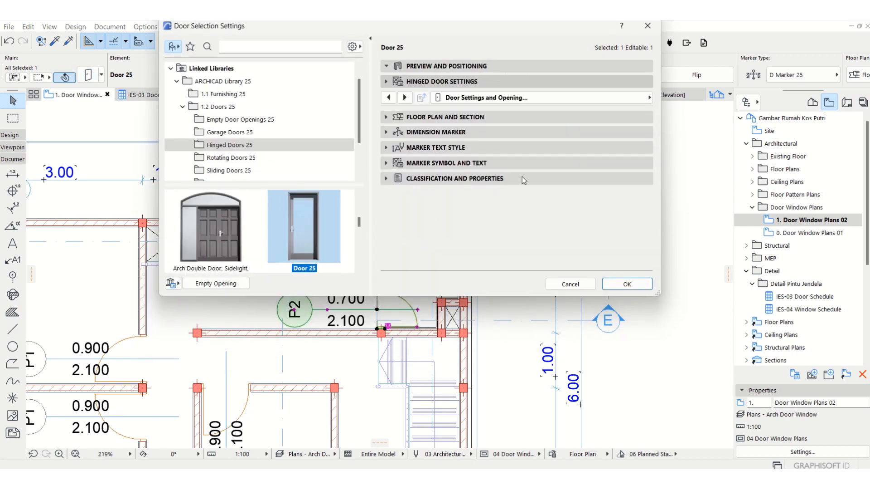
click(530, 81)
click(537, 98)
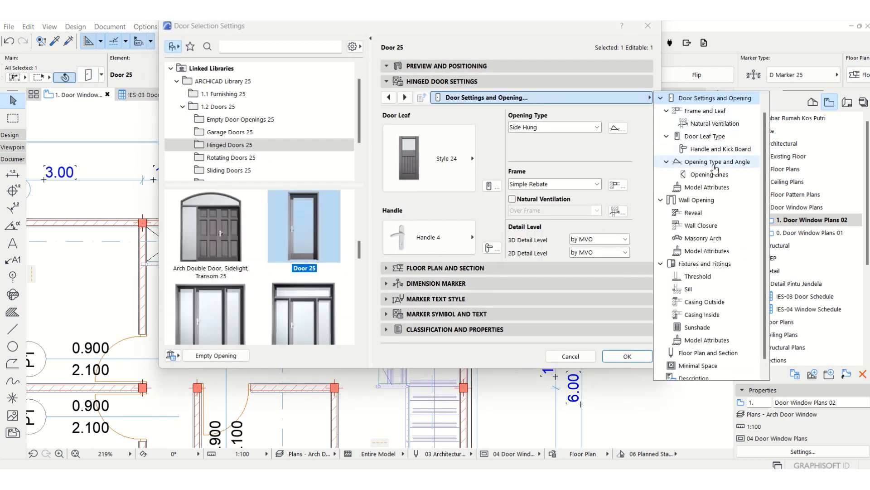
click(707, 187)
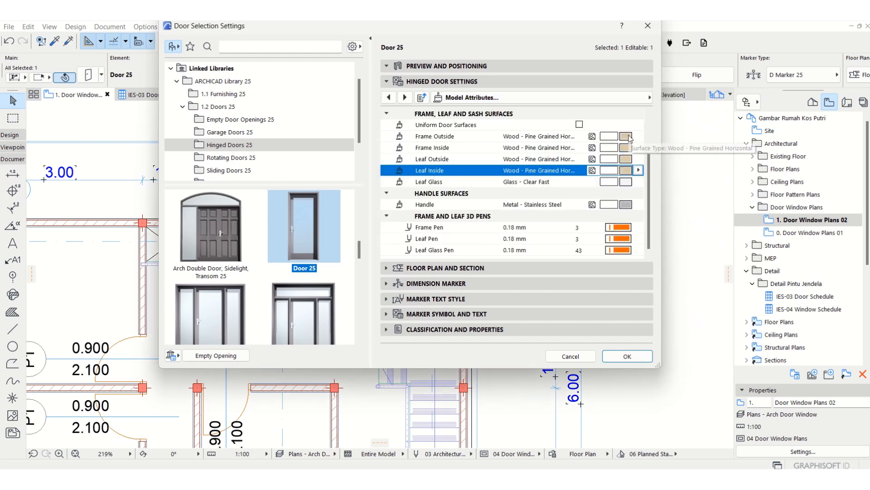
Step: Set the outside and inside surfaces of this door's frame and leaf to Wood - Walnut Horizontal
click(626, 136)
click(571, 407)
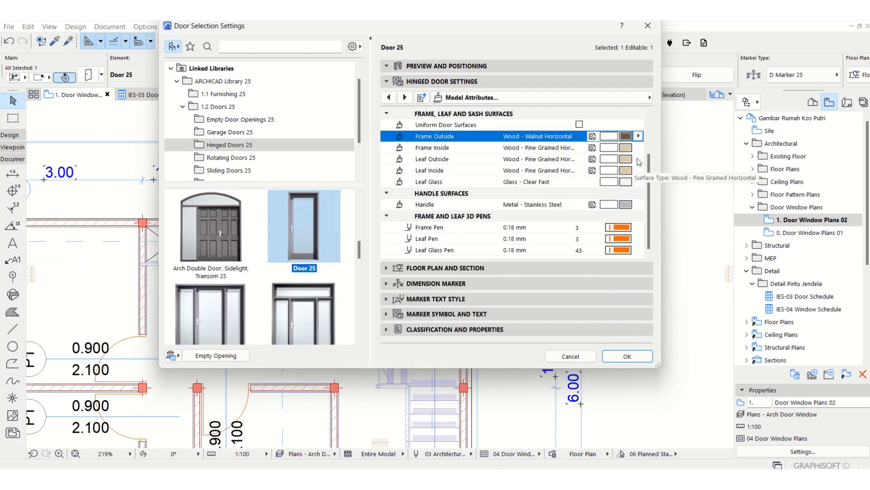
click(626, 148)
click(630, 219)
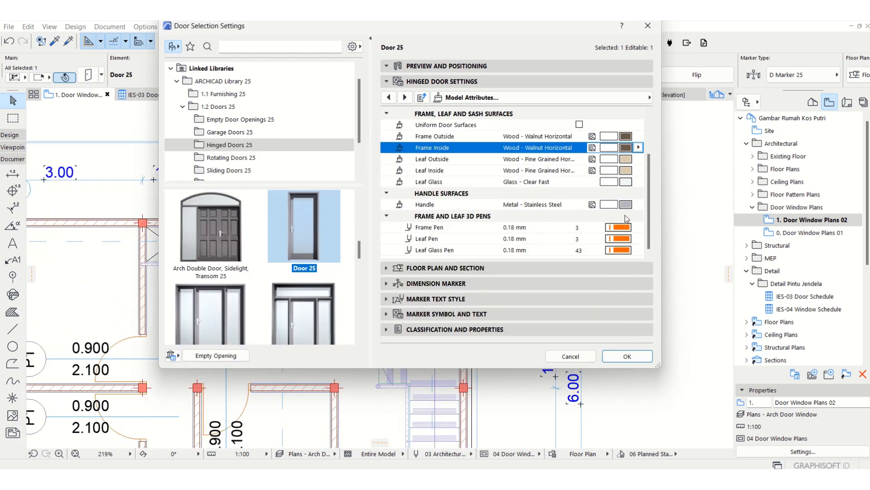
click(627, 162)
click(572, 406)
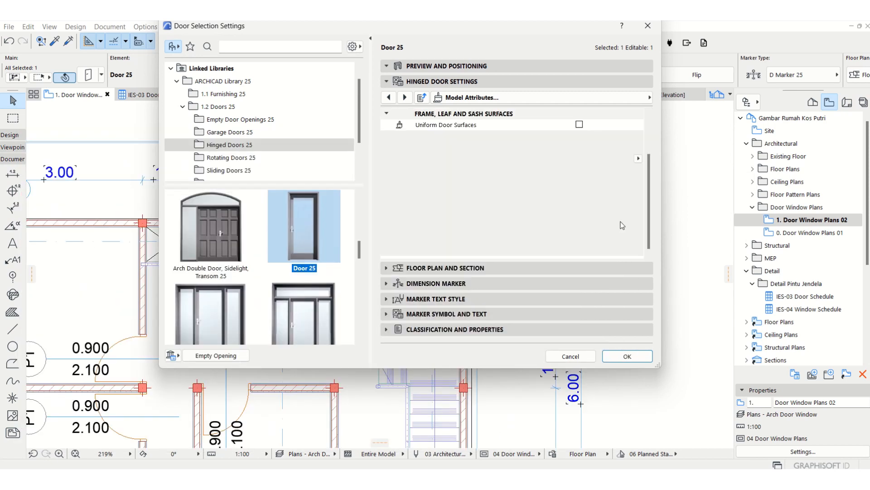
click(626, 171)
click(572, 405)
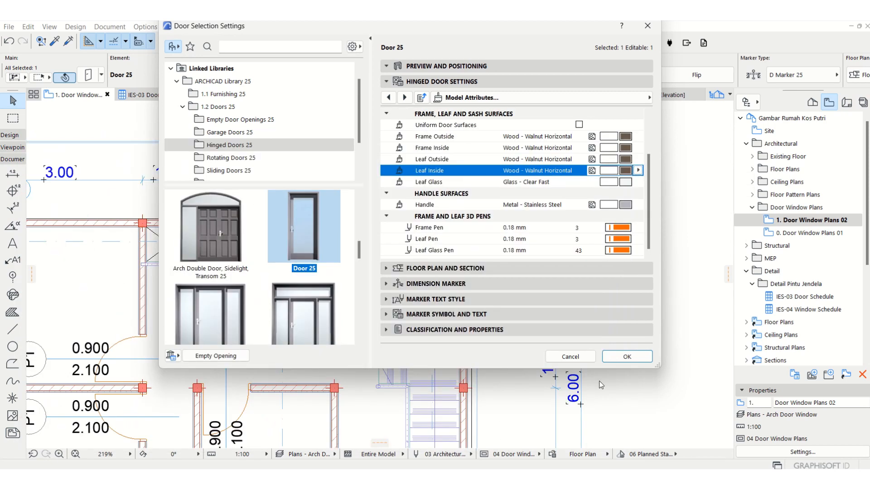
Step: Disable Outside Casing and Inside Casing for door P2 on Door Window Plans 02
click(544, 98)
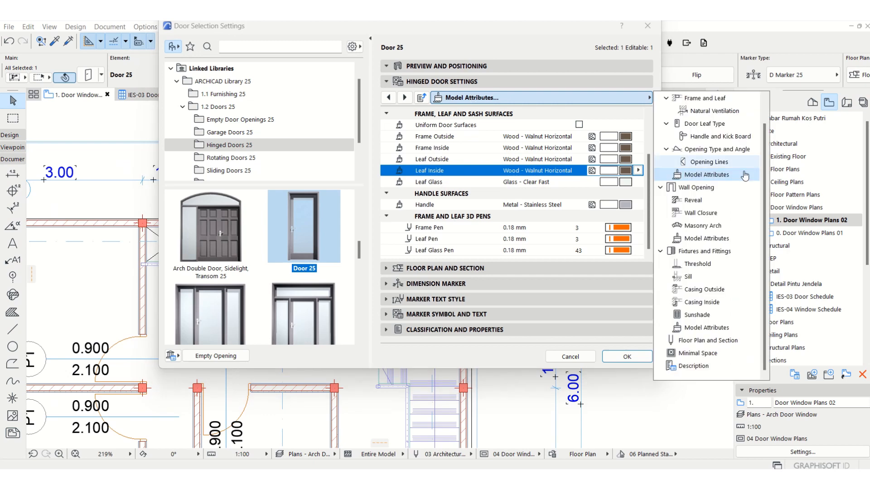
click(703, 290)
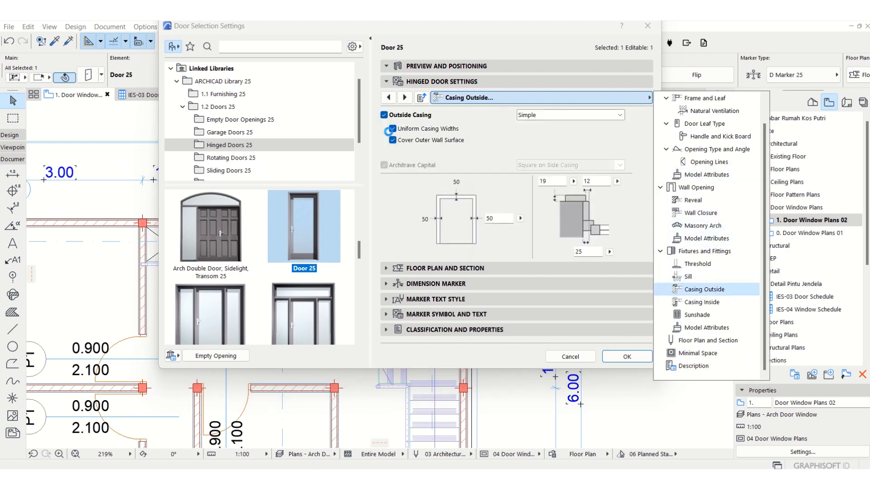
click(384, 115)
click(586, 98)
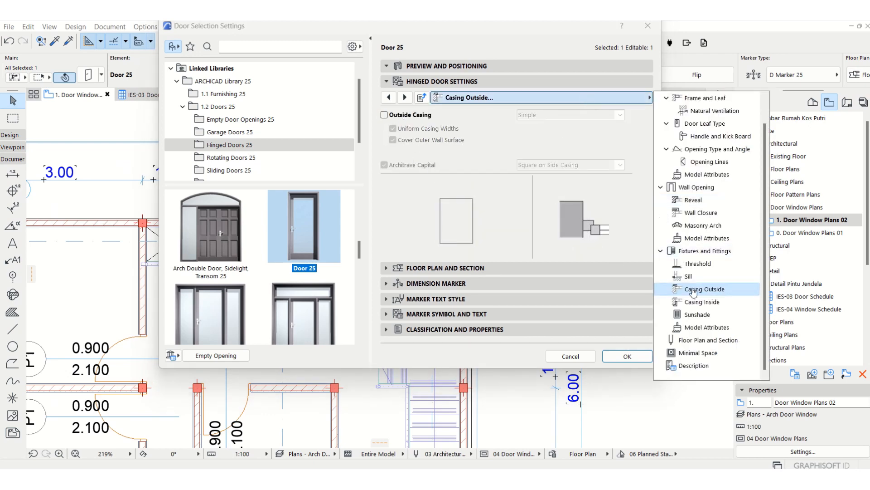
click(698, 302)
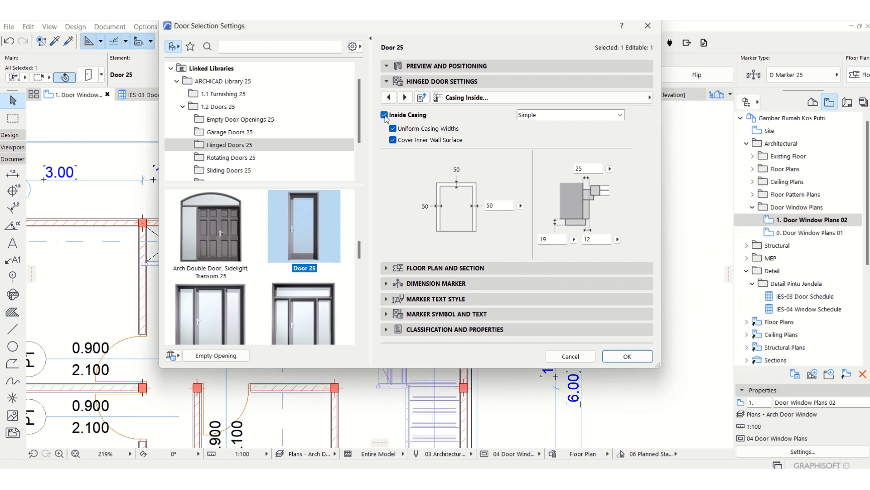
click(385, 115)
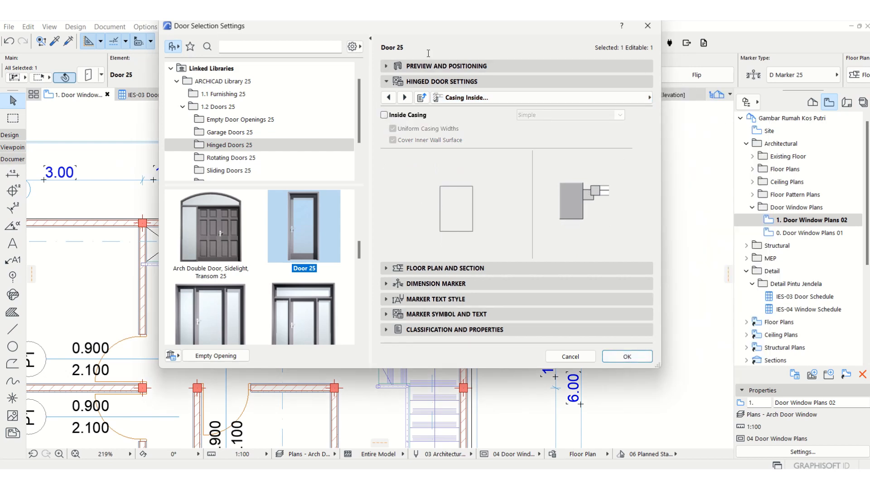
Step: Check the upper-floor door's preview, apply its settings, and clear the selection
click(498, 66)
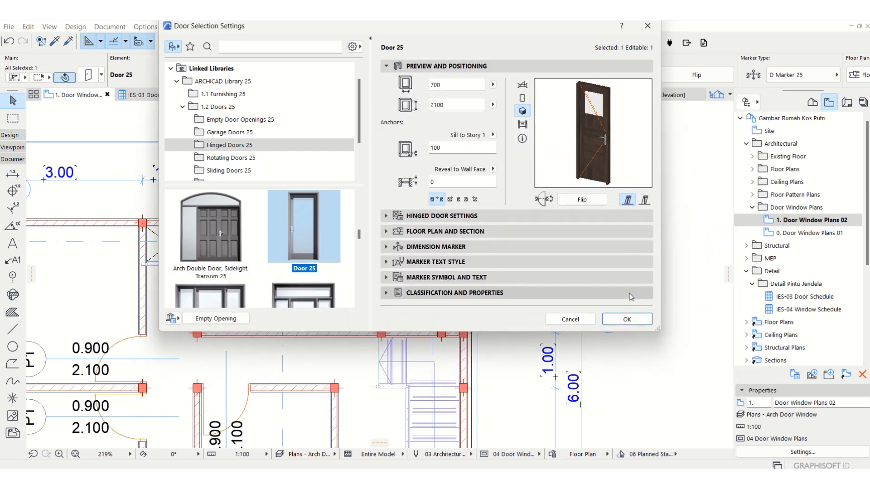
click(630, 319)
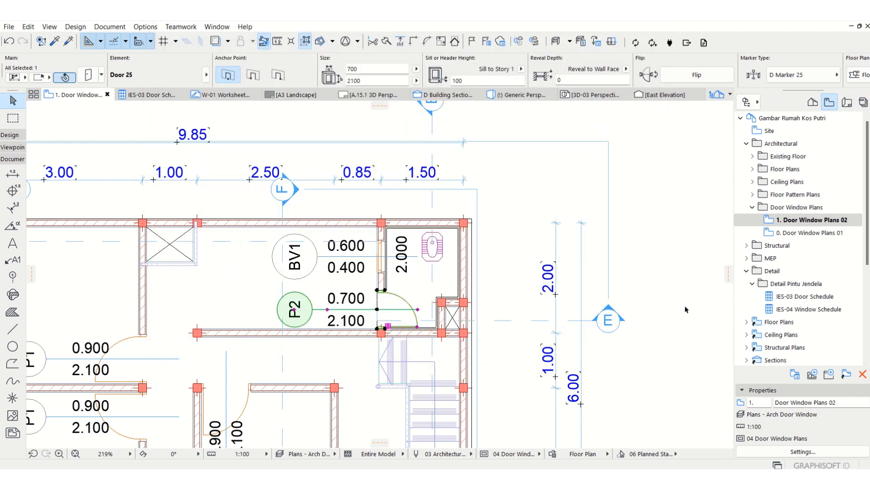
key(Escape)
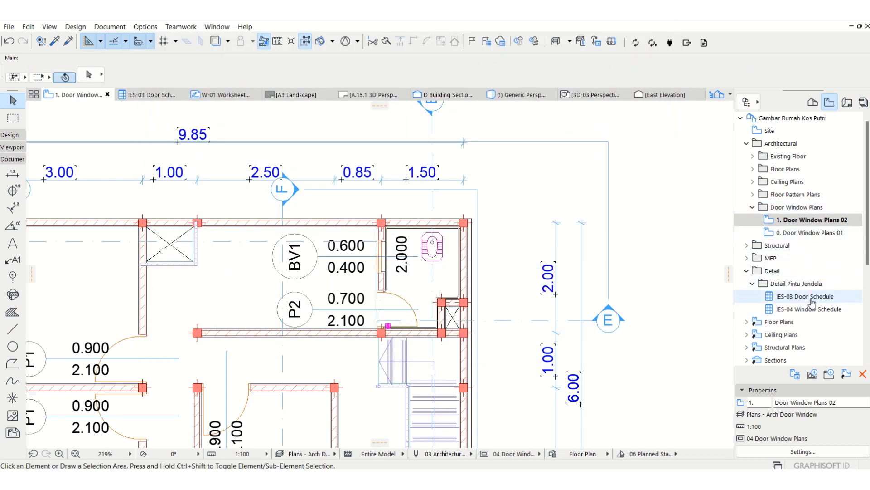
Step: Open the IES-03 Door Schedule view and review the view settings shared by the door and window schedules
double_click(811, 299)
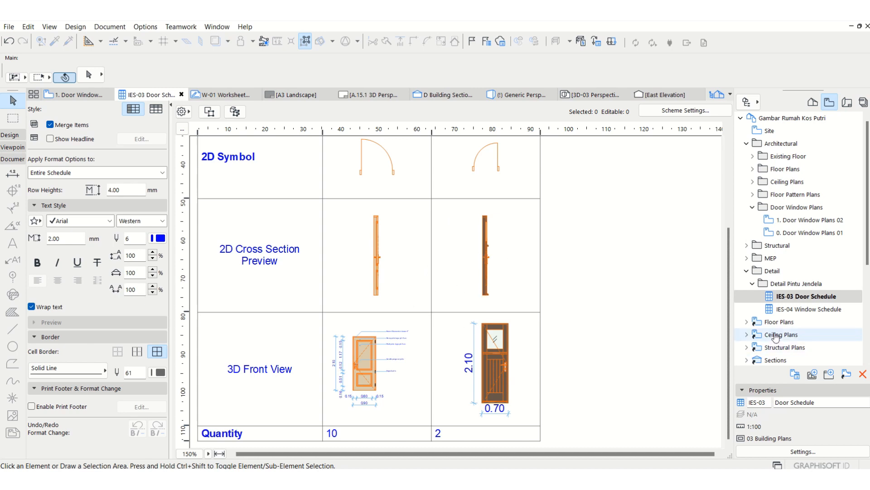
shift+click(752, 308)
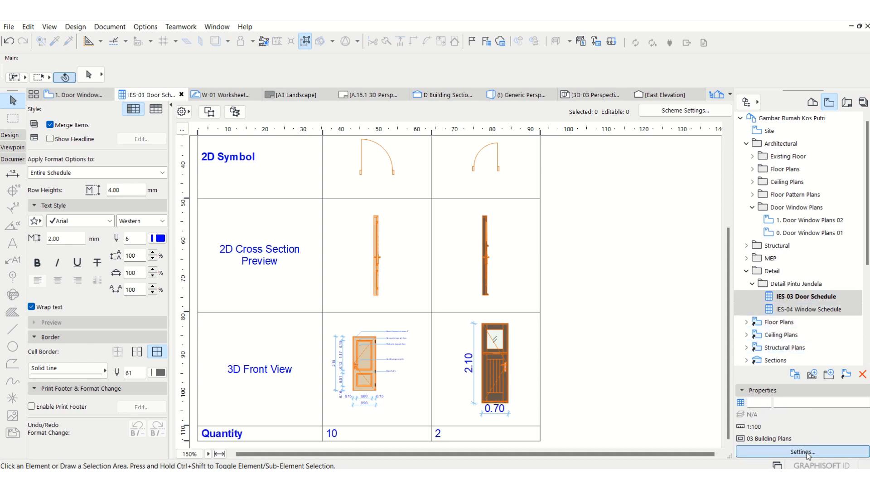
click(803, 451)
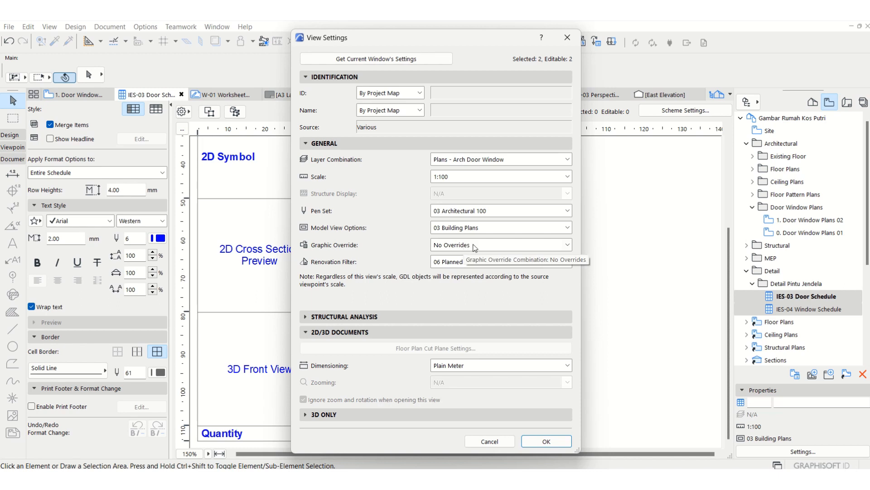
click(540, 442)
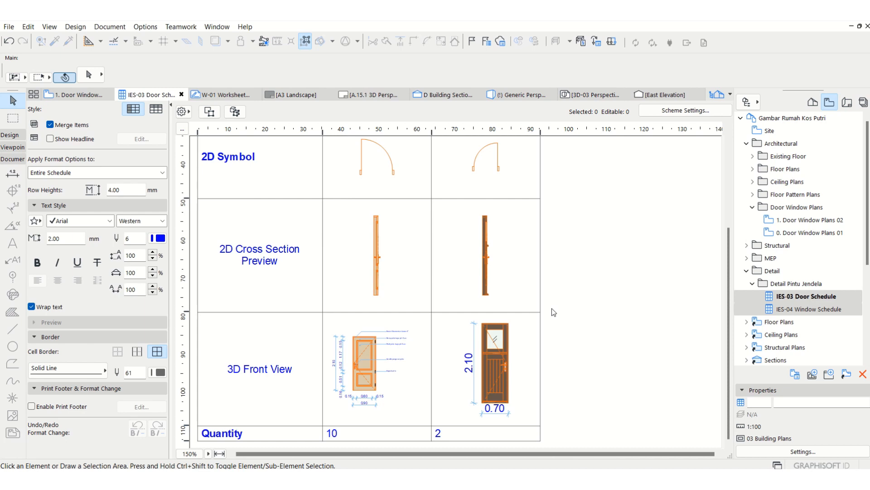
mouse_move(494, 20)
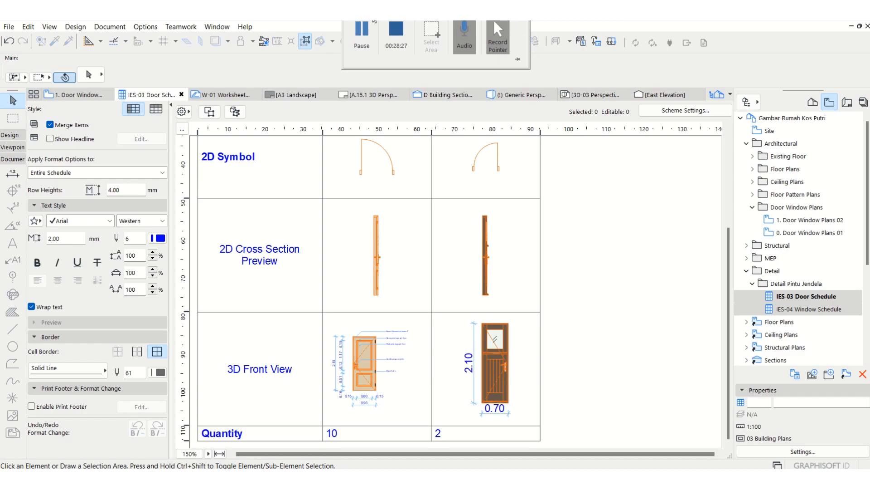